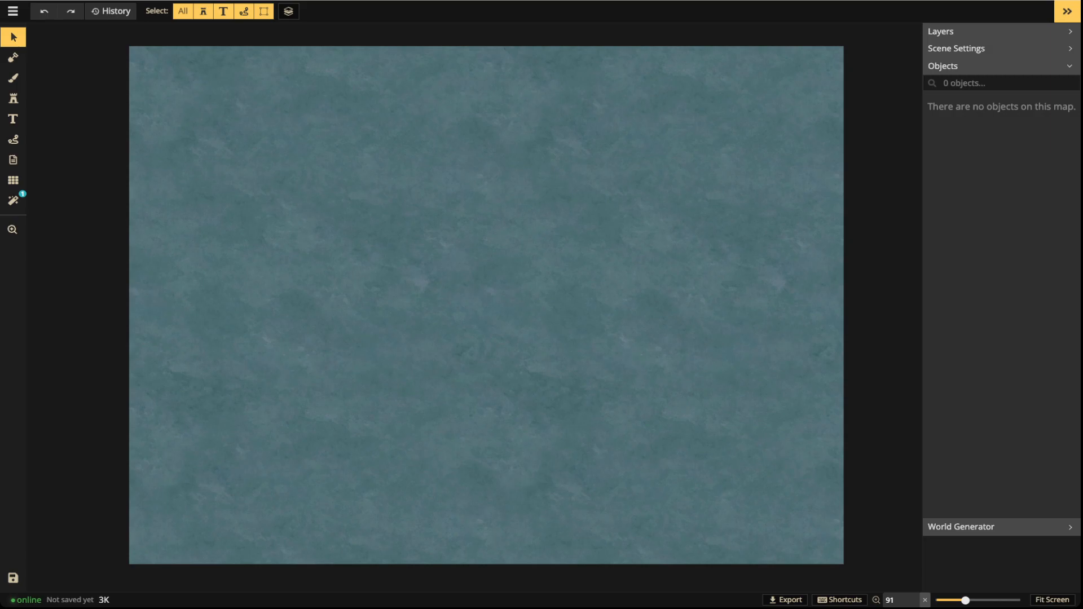
# Paint a trial island in the upper middle of the map with the land mask brush at roughness 3, and undo it.
pyautogui.scroll(-1, 483, 229)
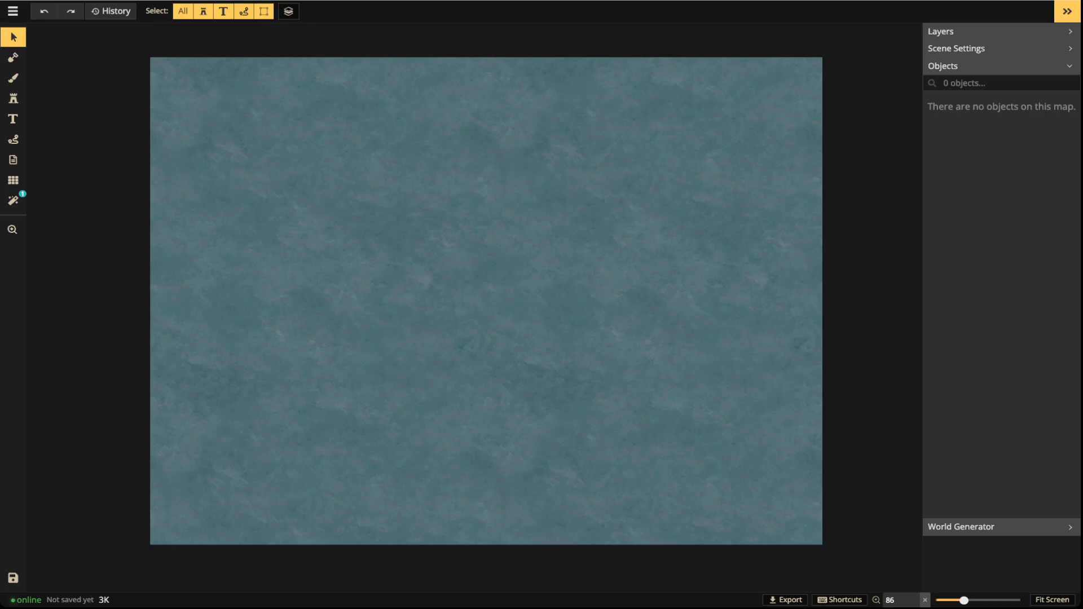
pyautogui.click(13, 57)
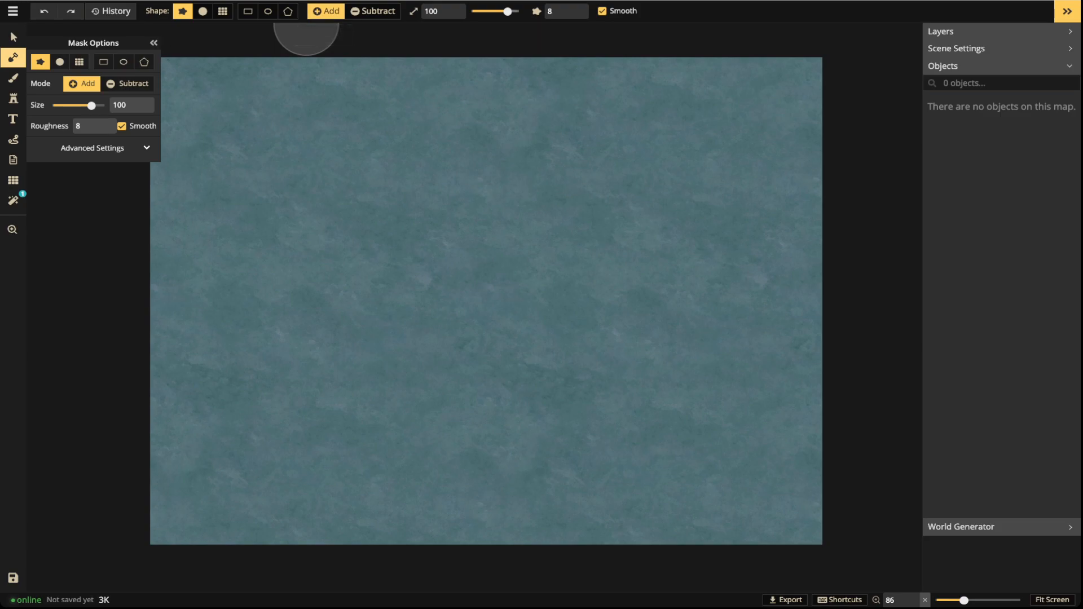
pyautogui.click(573, 17)
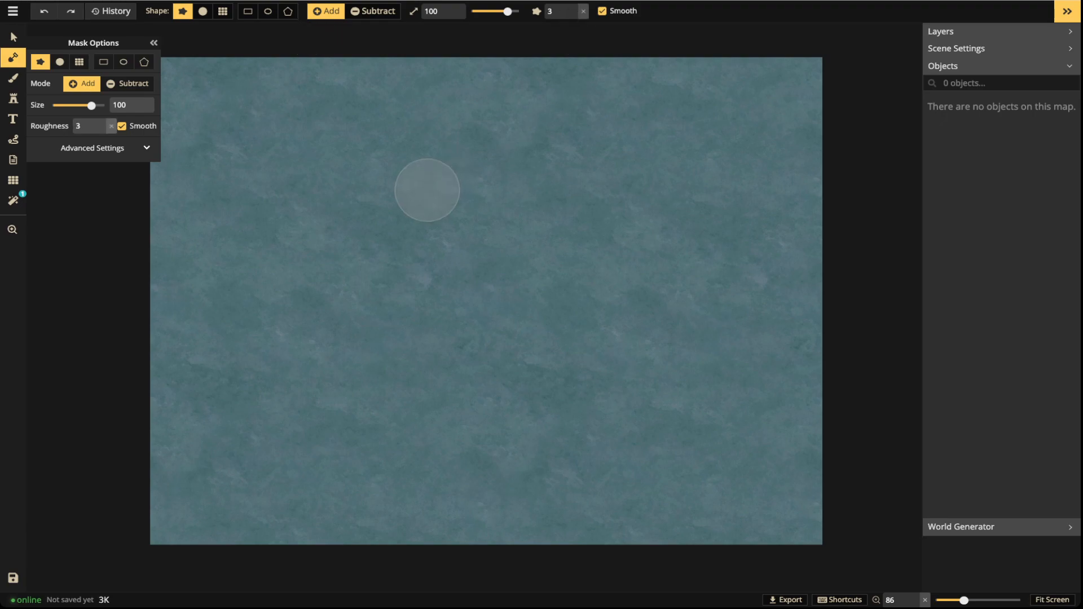
pyautogui.moveTo(427, 190)
pyautogui.mouseDown()
pyautogui.moveTo(496, 262)
pyautogui.moveTo(440, 202)
pyautogui.moveTo(529, 209)
pyautogui.moveTo(448, 266)
pyautogui.mouseUp()
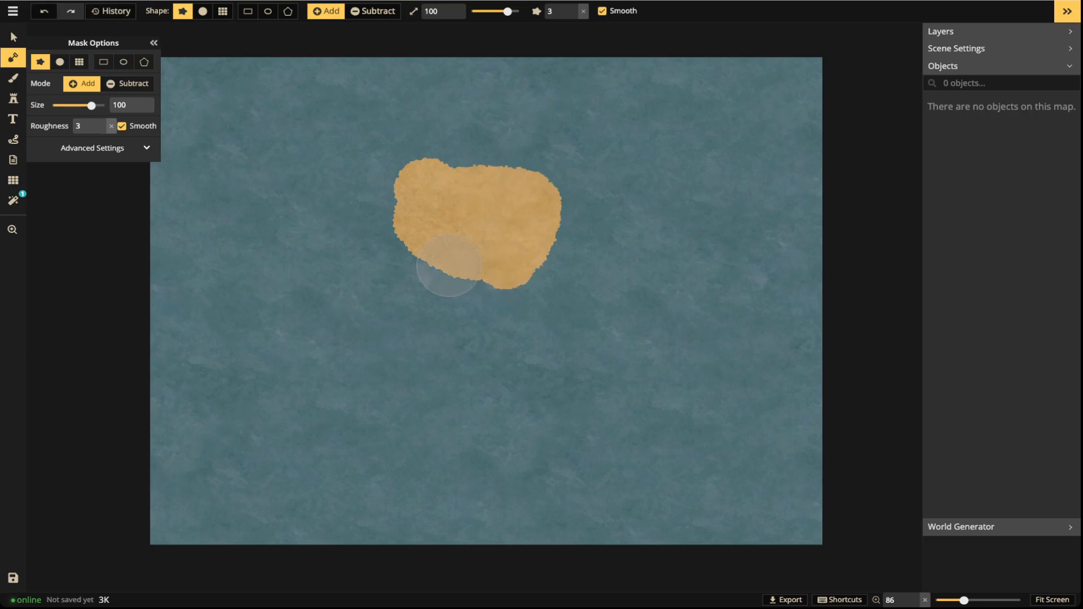
pyautogui.hotkey('ctrl', 'z')
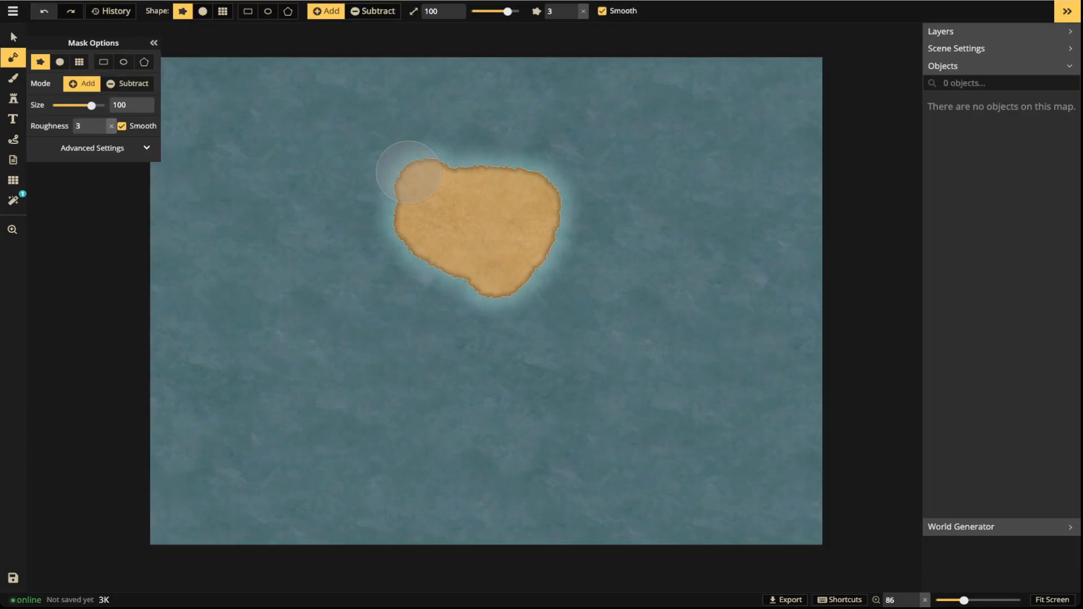
# Set the mask brush's roughness to 8.
pyautogui.click(573, 7)
pyautogui.click(573, 8)
pyautogui.click(573, 8)
pyautogui.click(573, 7)
pyautogui.click(573, 8)
pyautogui.click(573, 8)
pyautogui.click(573, 15)
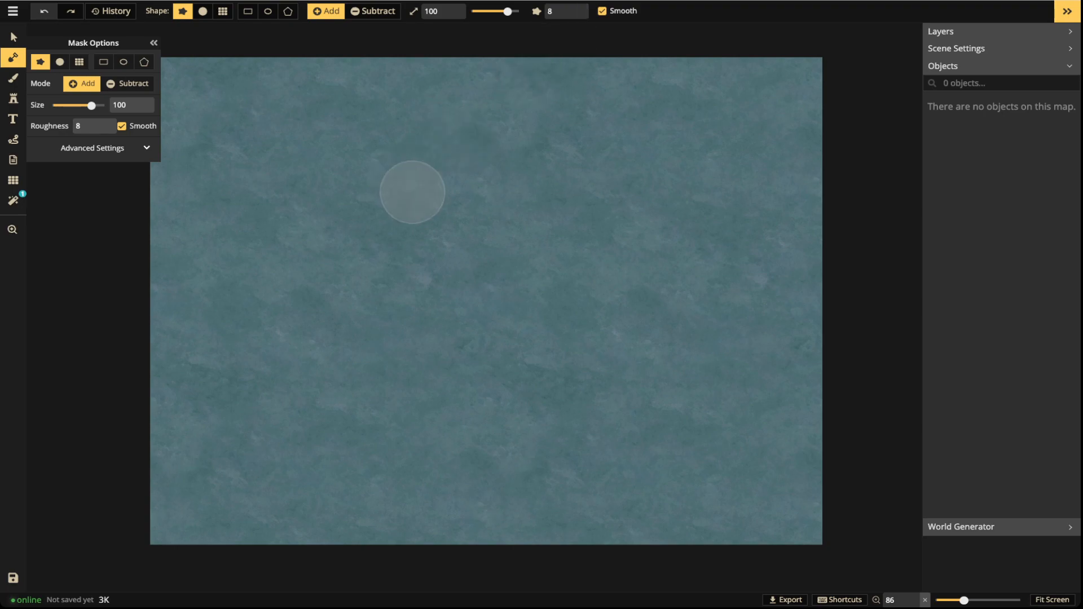
# Paint a trial island in the upper-left area of the map with the mask brush at roughness 8, and undo it.
pyautogui.moveTo(413, 192)
pyautogui.mouseDown()
pyautogui.moveTo(355, 223)
pyautogui.moveTo(440, 217)
pyautogui.moveTo(473, 228)
pyautogui.moveTo(431, 274)
pyautogui.moveTo(379, 247)
pyautogui.moveTo(422, 239)
pyautogui.mouseUp()
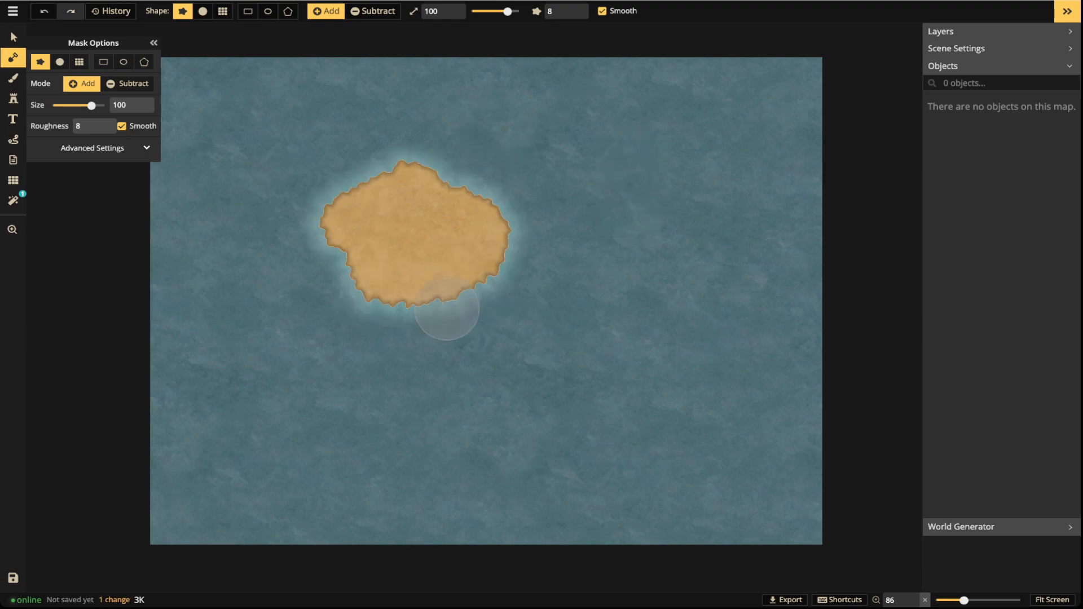
pyautogui.scroll(1, 382, 307)
pyautogui.hotkey('ctrl', 'z')
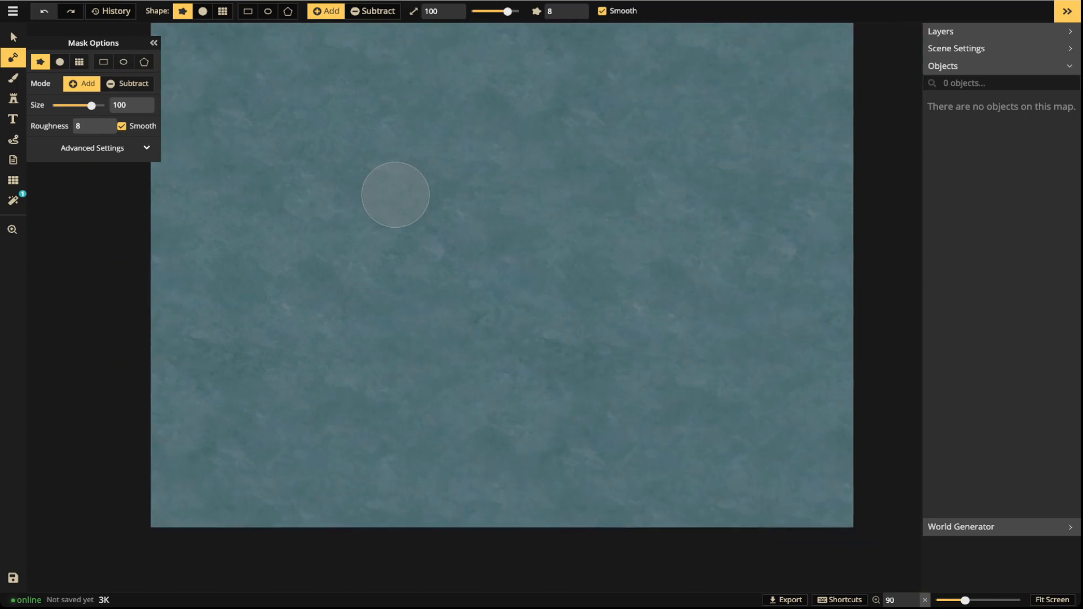
# Paint one large landmass with an irregular coastline across most of the map, leaving ocean around its edges.
pyautogui.scroll(-3, 368, 188)
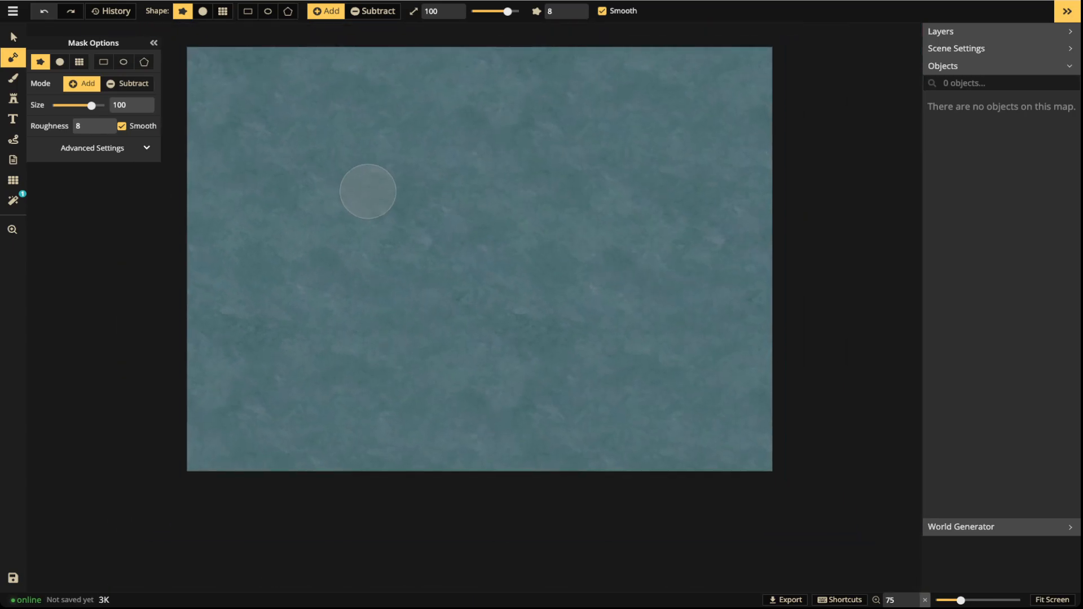
pyautogui.moveTo(279, 115)
pyautogui.mouseDown()
pyautogui.moveTo(317, 117)
pyautogui.moveTo(257, 189)
pyautogui.mouseUp()
pyautogui.moveTo(349, 136)
pyautogui.mouseDown()
pyautogui.moveTo(265, 229)
pyautogui.moveTo(483, 124)
pyautogui.moveTo(317, 245)
pyautogui.moveTo(271, 319)
pyautogui.moveTo(388, 220)
pyautogui.moveTo(510, 150)
pyautogui.moveTo(346, 273)
pyautogui.moveTo(307, 332)
pyautogui.moveTo(521, 172)
pyautogui.moveTo(401, 277)
pyautogui.moveTo(359, 334)
pyautogui.moveTo(551, 183)
pyautogui.moveTo(566, 192)
pyautogui.moveTo(472, 271)
pyautogui.moveTo(387, 369)
pyautogui.moveTo(561, 255)
pyautogui.moveTo(651, 218)
pyautogui.moveTo(476, 347)
pyautogui.moveTo(454, 382)
pyautogui.moveTo(640, 271)
pyautogui.moveTo(565, 355)
pyautogui.mouseUp()
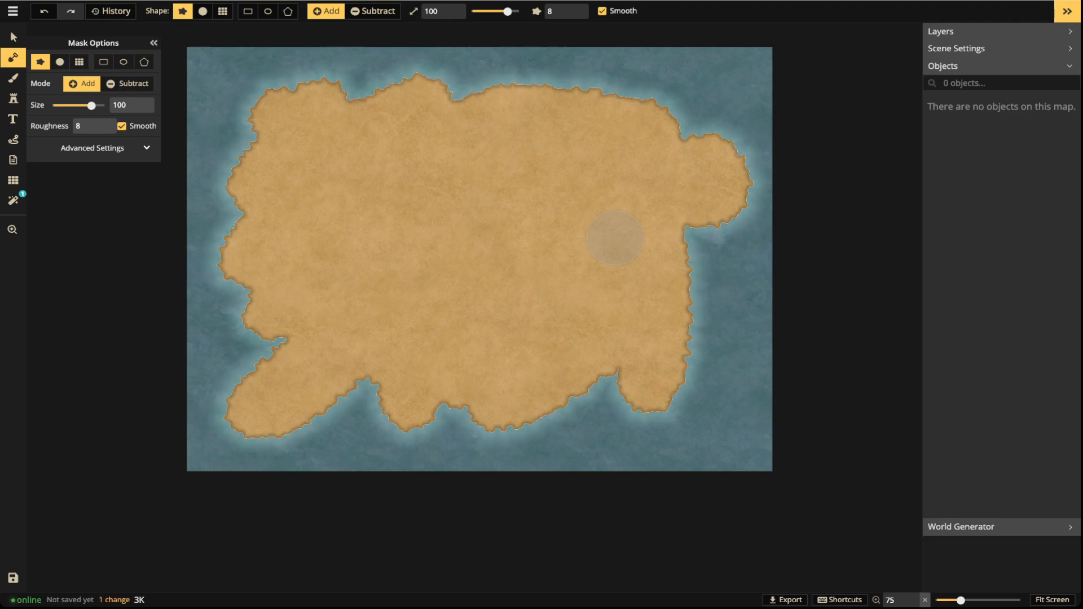
# Turn off the display of the map's filters.
pyautogui.click(13, 201)
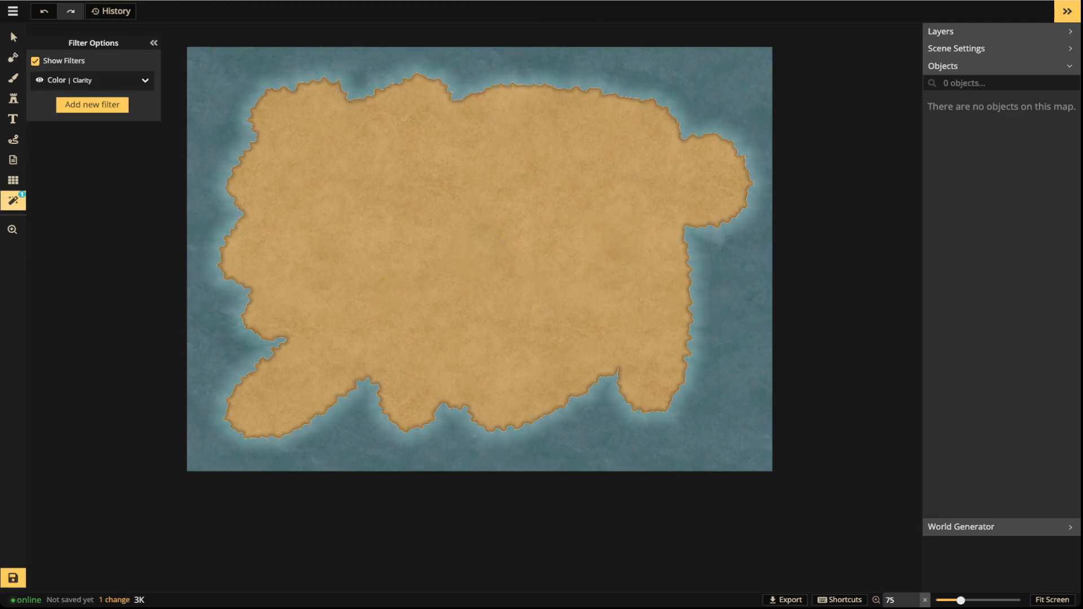
pyautogui.scroll(1, 479, 260)
pyautogui.click(35, 61)
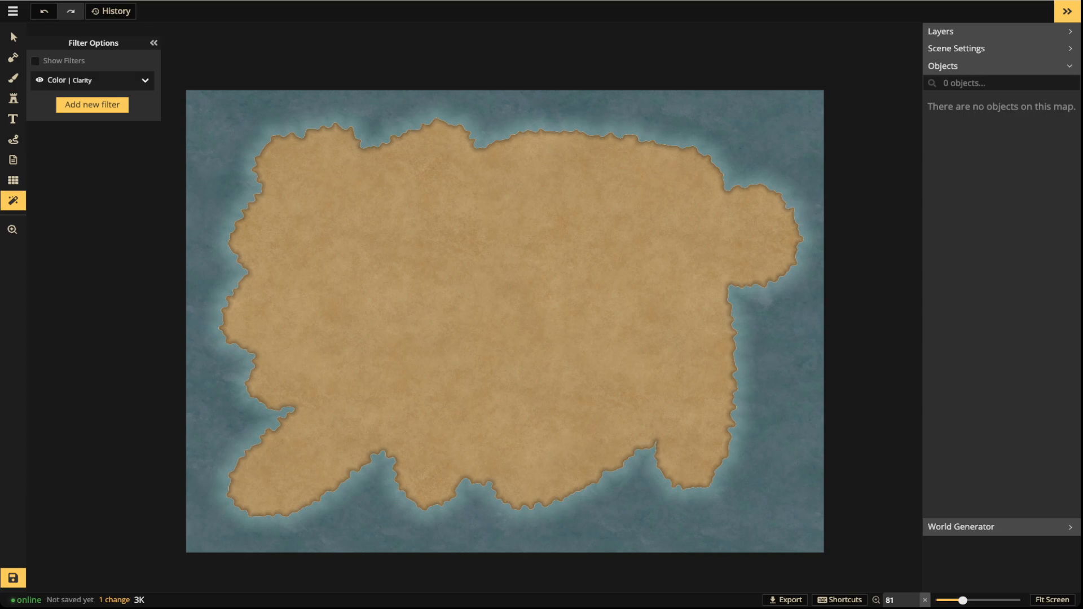
# Switch the land mask brush to Subtract mode and set its size to 20.
pyautogui.click(13, 57)
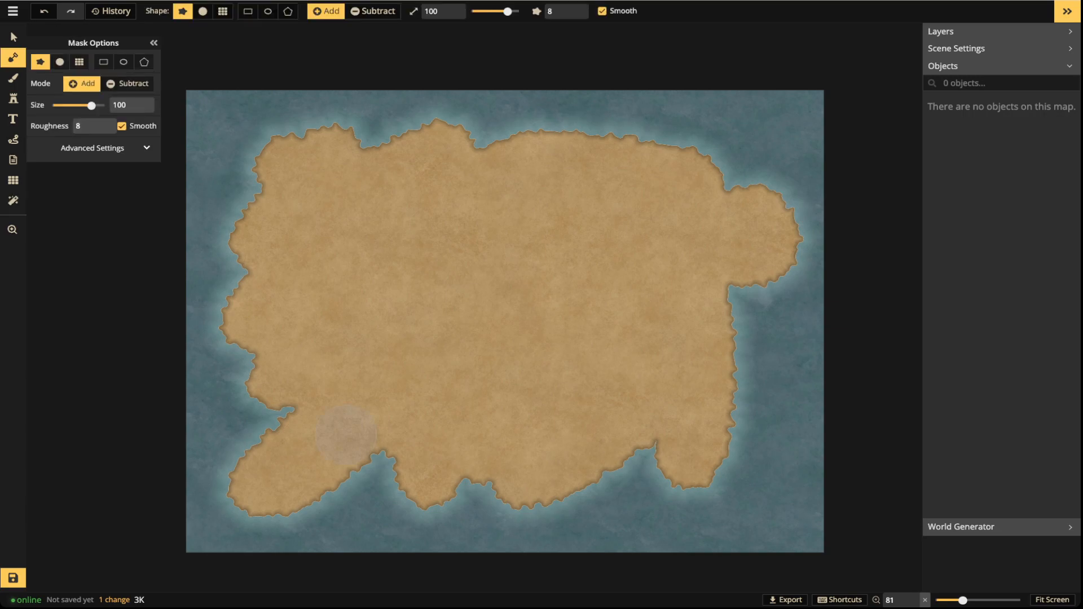
pyautogui.click(127, 83)
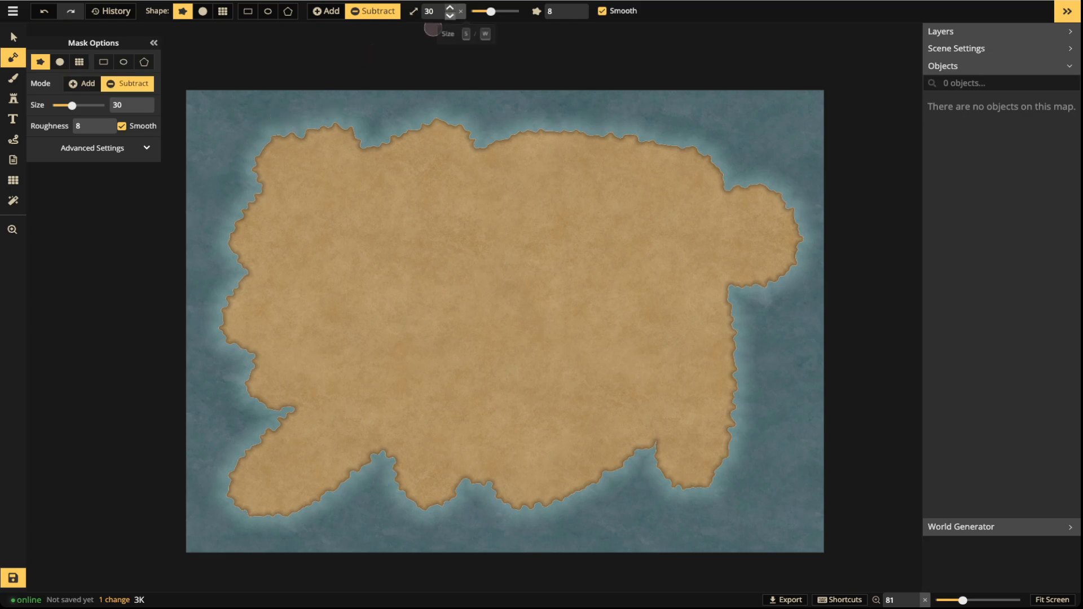
pyautogui.click(450, 15)
pyautogui.click(450, 14)
pyautogui.click(450, 15)
pyautogui.click(450, 15)
pyautogui.click(450, 15)
pyautogui.click(450, 15)
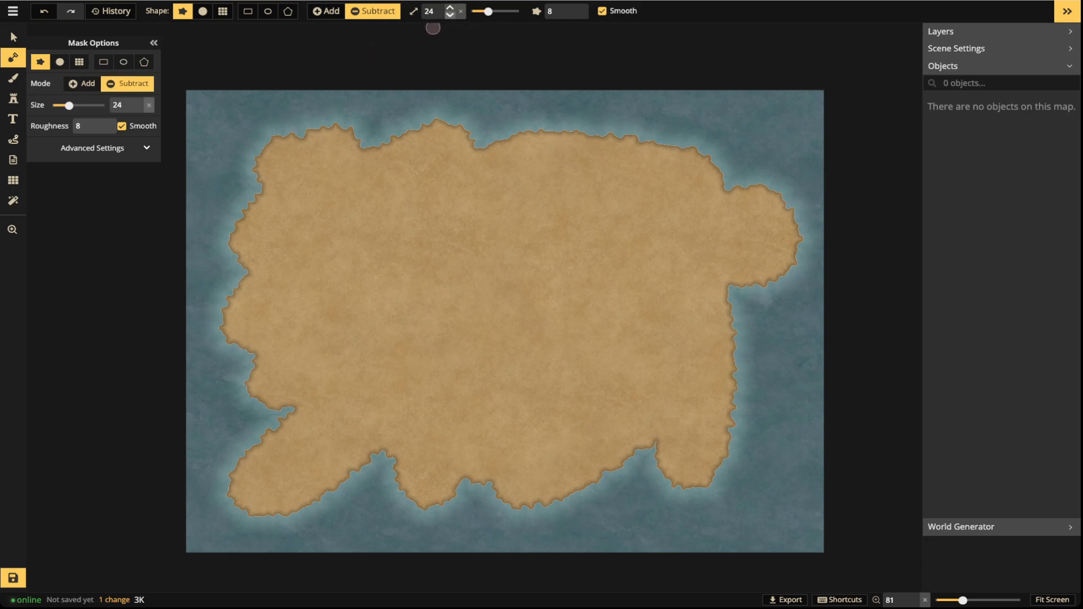
pyautogui.click(450, 14)
pyautogui.click(451, 15)
pyautogui.click(450, 14)
pyautogui.click(450, 15)
# Carve winding channels from the north coast to the west and south coasts, and widen the northern and central stretch.
pyautogui.moveTo(489, 138)
pyautogui.mouseDown()
pyautogui.moveTo(385, 197)
pyautogui.moveTo(461, 227)
pyautogui.moveTo(407, 276)
pyautogui.moveTo(413, 293)
pyautogui.moveTo(360, 331)
pyautogui.moveTo(341, 276)
pyautogui.moveTo(317, 277)
pyautogui.moveTo(309, 302)
pyautogui.moveTo(335, 324)
pyautogui.moveTo(314, 346)
pyautogui.moveTo(286, 327)
pyautogui.moveTo(249, 350)
pyautogui.moveTo(217, 345)
pyautogui.mouseUp()
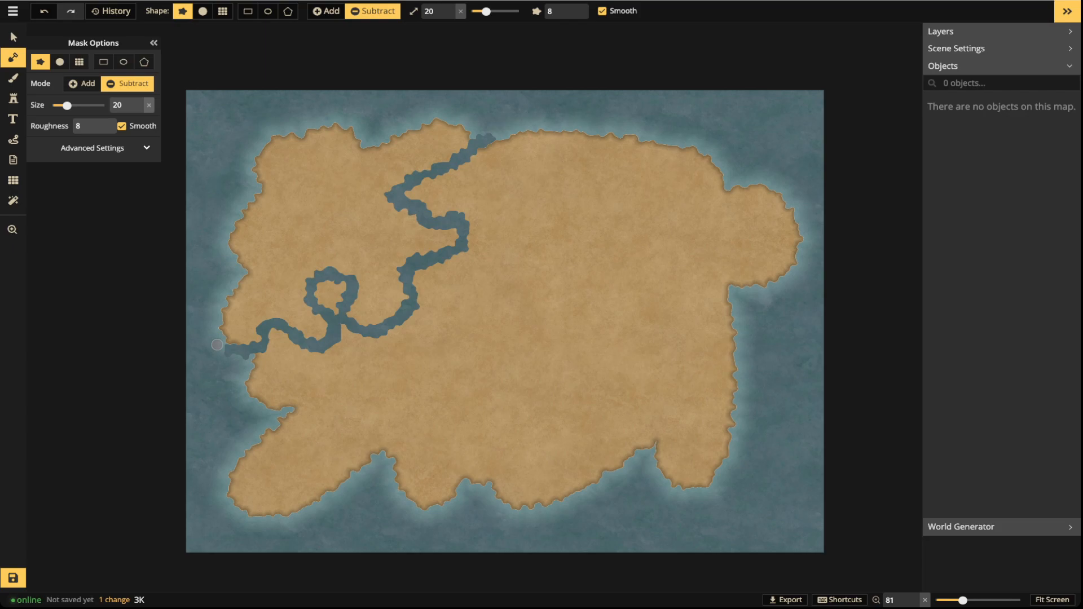
pyautogui.moveTo(217, 344); pyautogui.dragTo(217, 345)
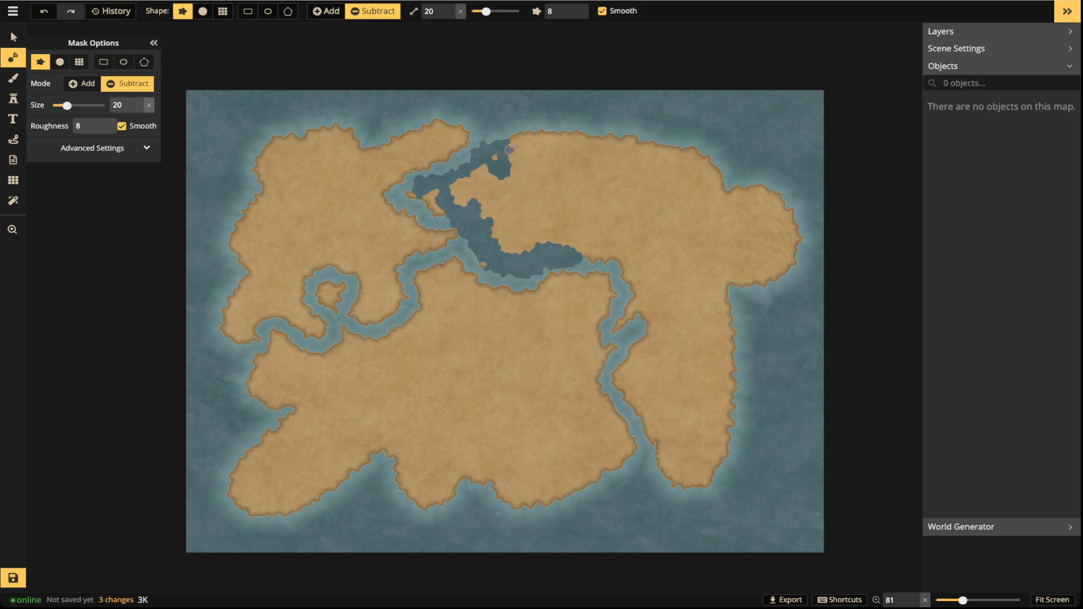
pyautogui.moveTo(502, 145)
pyautogui.mouseDown()
pyautogui.moveTo(534, 123)
pyautogui.moveTo(609, 119)
pyautogui.mouseUp()
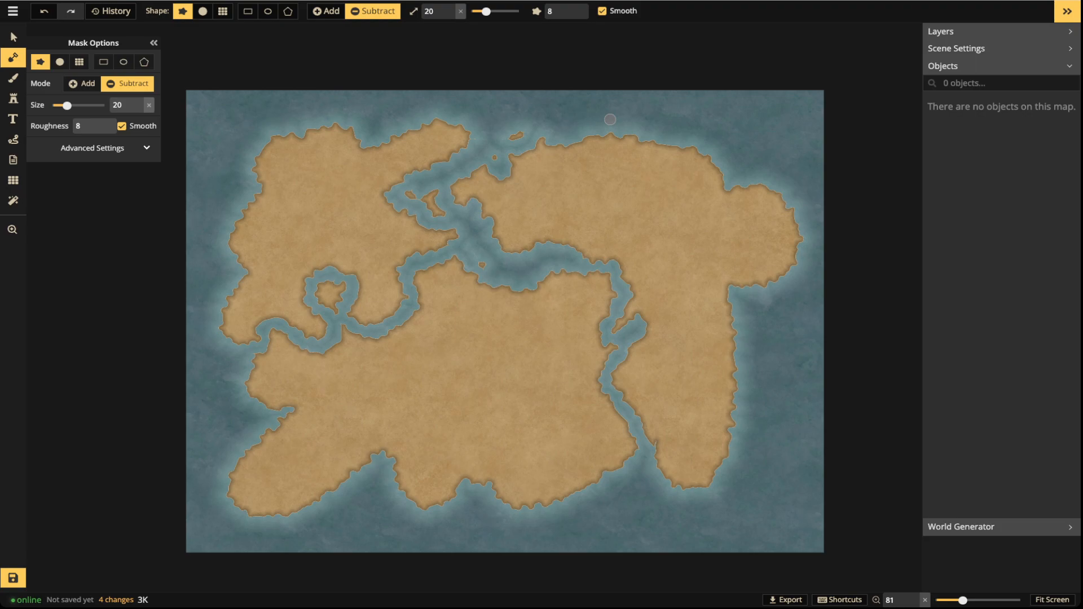
# Carve an inland bay and branching channels through the middle of the southern landmass, and undo them.
pyautogui.moveTo(445, 255)
pyautogui.mouseDown()
pyautogui.moveTo(446, 386)
pyautogui.moveTo(536, 379)
pyautogui.moveTo(551, 364)
pyautogui.moveTo(468, 432)
pyautogui.moveTo(584, 338)
pyautogui.moveTo(475, 410)
pyautogui.mouseUp()
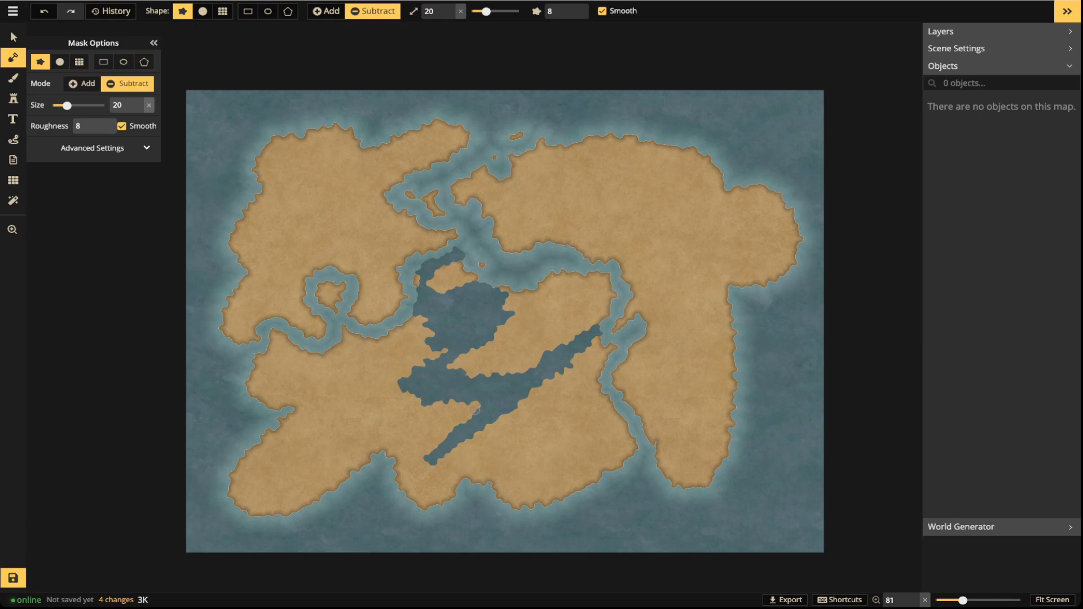
pyautogui.moveTo(474, 410); pyautogui.dragTo(475, 409)
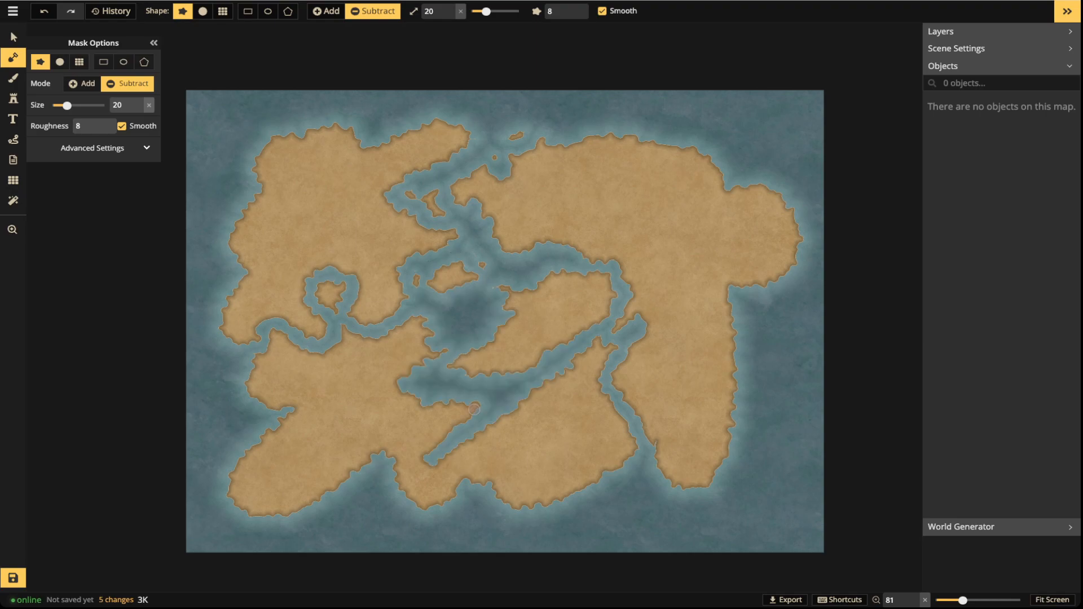
pyautogui.hotkey('ctrl', 'z')
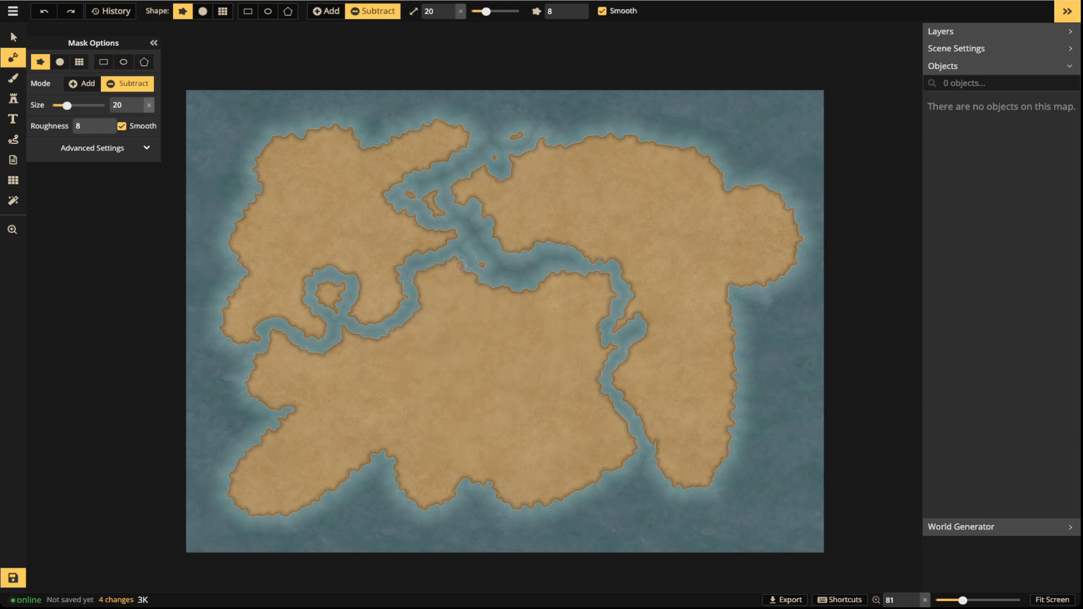
# Carve bays and small islands into the southern landmass's north and east coasts, and cut back its west and south coasts.
pyautogui.moveTo(463, 262)
pyautogui.mouseDown()
pyautogui.moveTo(488, 268)
pyautogui.moveTo(416, 347)
pyautogui.moveTo(475, 296)
pyautogui.moveTo(487, 293)
pyautogui.moveTo(465, 312)
pyautogui.moveTo(538, 268)
pyautogui.moveTo(571, 264)
pyautogui.moveTo(525, 305)
pyautogui.moveTo(596, 266)
pyautogui.moveTo(564, 290)
pyautogui.moveTo(584, 314)
pyautogui.moveTo(548, 355)
pyautogui.moveTo(622, 355)
pyautogui.moveTo(576, 400)
pyautogui.moveTo(589, 427)
pyautogui.moveTo(622, 412)
pyautogui.moveTo(616, 424)
pyautogui.moveTo(646, 432)
pyautogui.moveTo(616, 481)
pyautogui.moveTo(585, 497)
pyautogui.mouseUp()
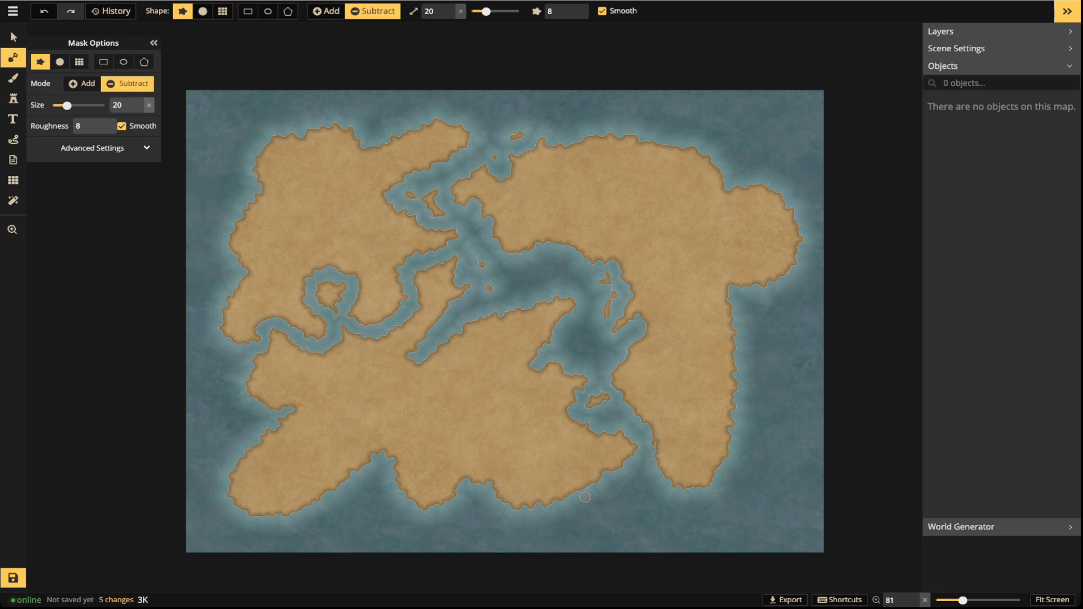
pyautogui.moveTo(425, 268)
pyautogui.mouseDown()
pyautogui.moveTo(393, 332)
pyautogui.moveTo(432, 323)
pyautogui.moveTo(418, 323)
pyautogui.moveTo(421, 289)
pyautogui.moveTo(467, 281)
pyautogui.moveTo(432, 289)
pyautogui.mouseUp()
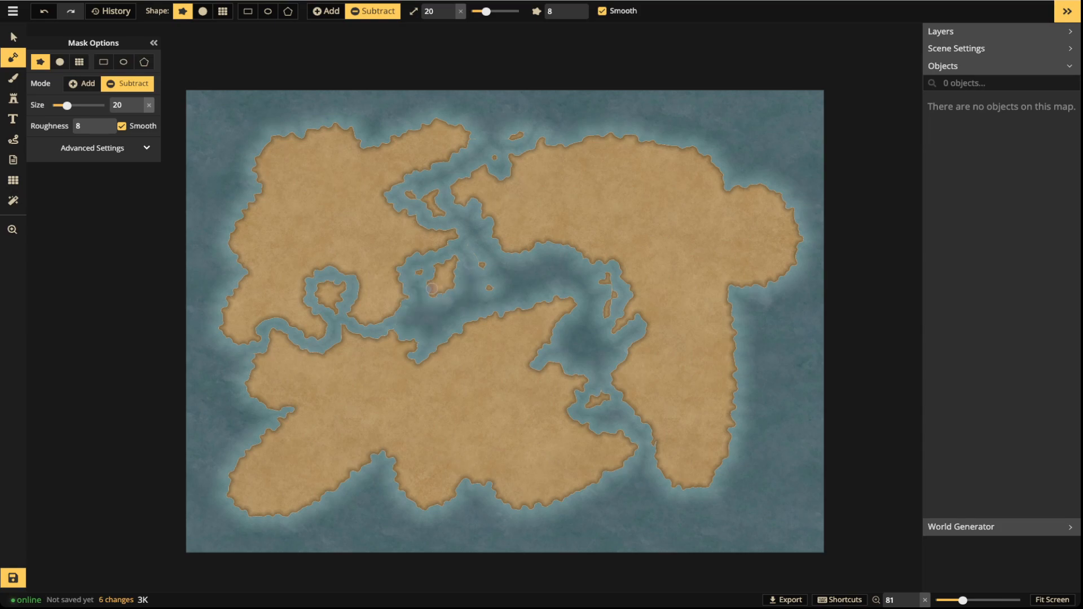
pyautogui.moveTo(280, 336)
pyautogui.mouseDown()
pyautogui.moveTo(253, 378)
pyautogui.moveTo(277, 359)
pyautogui.moveTo(319, 353)
pyautogui.moveTo(263, 372)
pyautogui.moveTo(275, 358)
pyautogui.moveTo(265, 411)
pyautogui.moveTo(301, 397)
pyautogui.moveTo(217, 477)
pyautogui.moveTo(268, 447)
pyautogui.moveTo(240, 482)
pyautogui.moveTo(247, 499)
pyautogui.moveTo(282, 481)
pyautogui.moveTo(245, 523)
pyautogui.moveTo(332, 455)
pyautogui.moveTo(301, 495)
pyautogui.moveTo(344, 475)
pyautogui.moveTo(319, 505)
pyautogui.moveTo(417, 438)
pyautogui.moveTo(369, 490)
pyautogui.moveTo(401, 492)
pyautogui.moveTo(384, 523)
pyautogui.moveTo(435, 499)
pyautogui.moveTo(446, 522)
pyautogui.moveTo(533, 474)
pyautogui.moveTo(520, 492)
pyautogui.moveTo(530, 502)
pyautogui.moveTo(614, 481)
pyautogui.mouseUp()
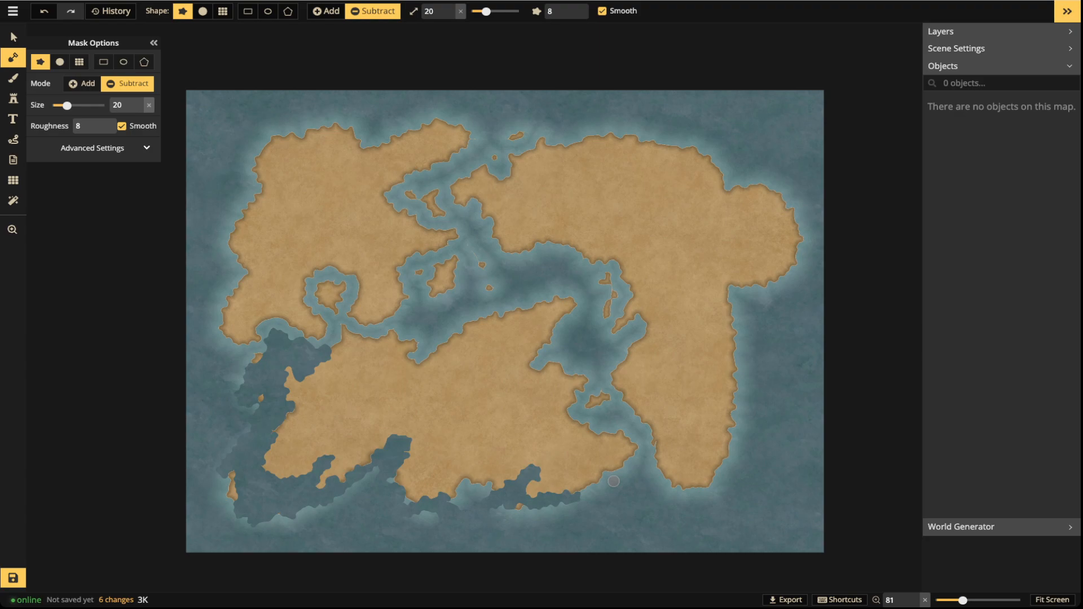
pyautogui.moveTo(614, 481); pyautogui.dragTo(614, 481)
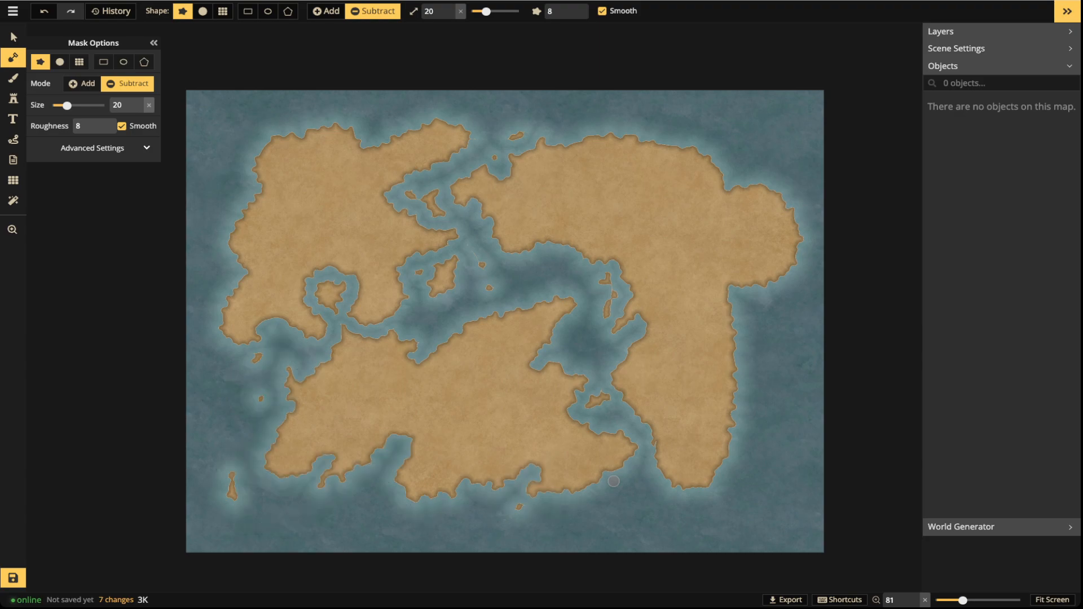
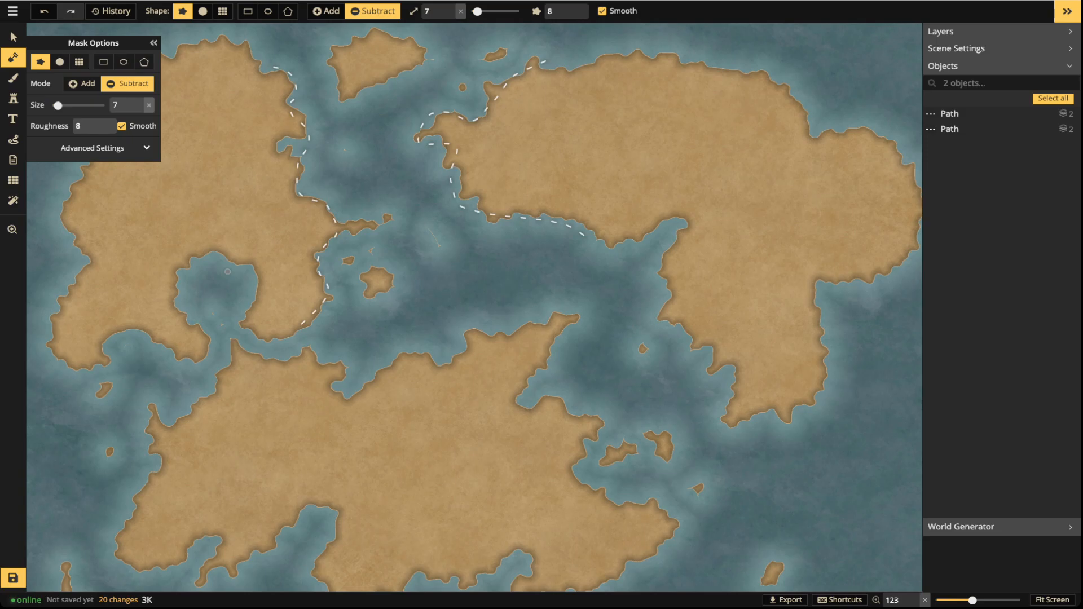
# Delete the two dashed paths along the coasts of the western and northeastern landmasses.
pyautogui.click(13, 37)
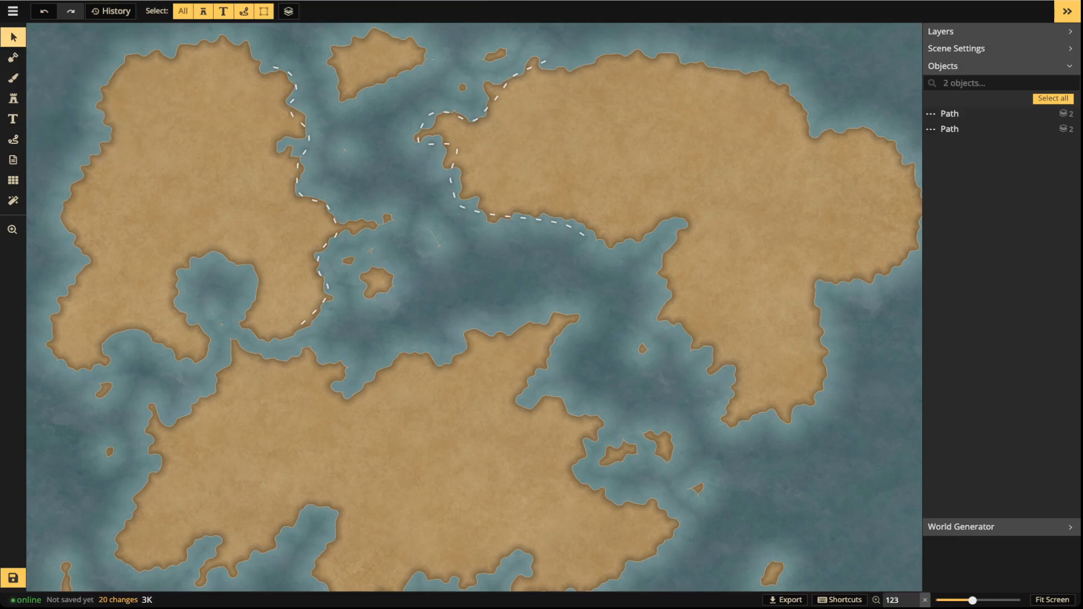
pyautogui.click(319, 199)
pyautogui.press('Delete')
pyautogui.click(435, 190)
pyautogui.press('Delete')
# Set the subtracting mask brush to size 1 and roughness 5.
pyautogui.scroll(-3, 428, 193)
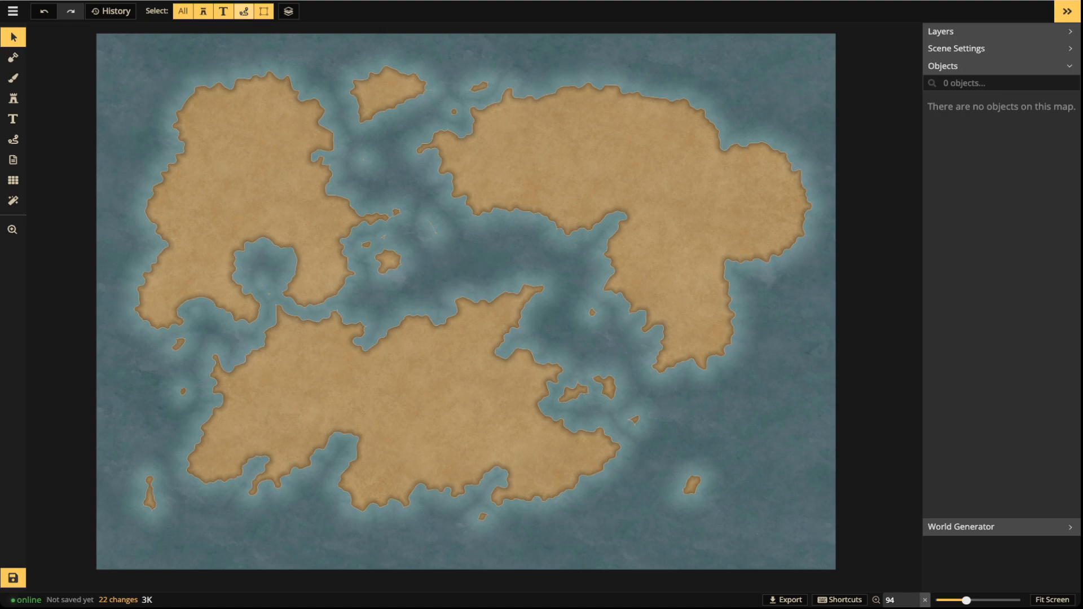
pyautogui.click(13, 57)
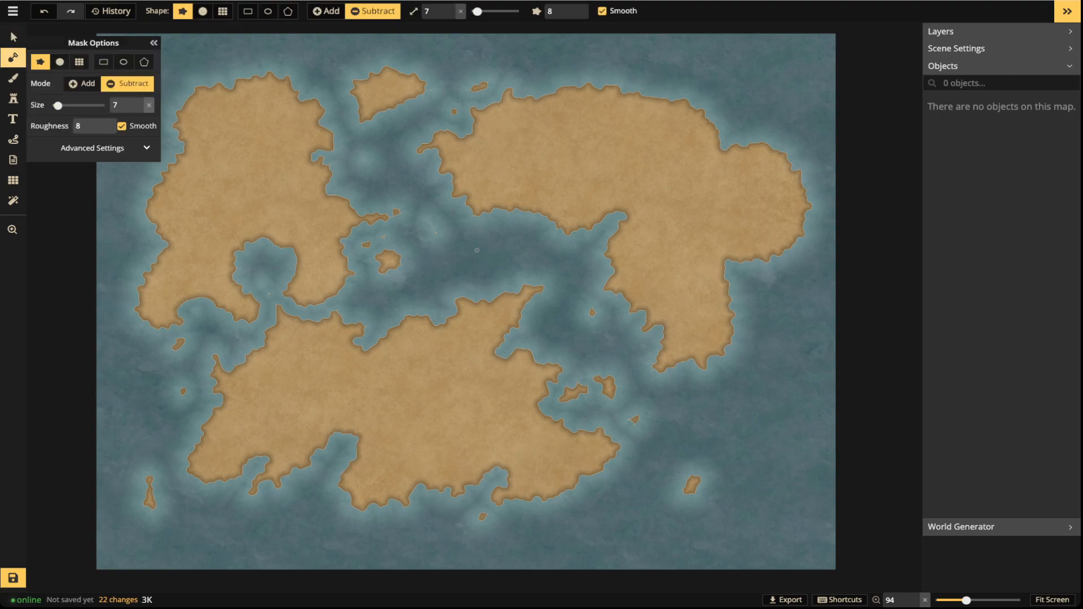
pyautogui.moveTo(478, 11); pyautogui.dragTo(471, 11)
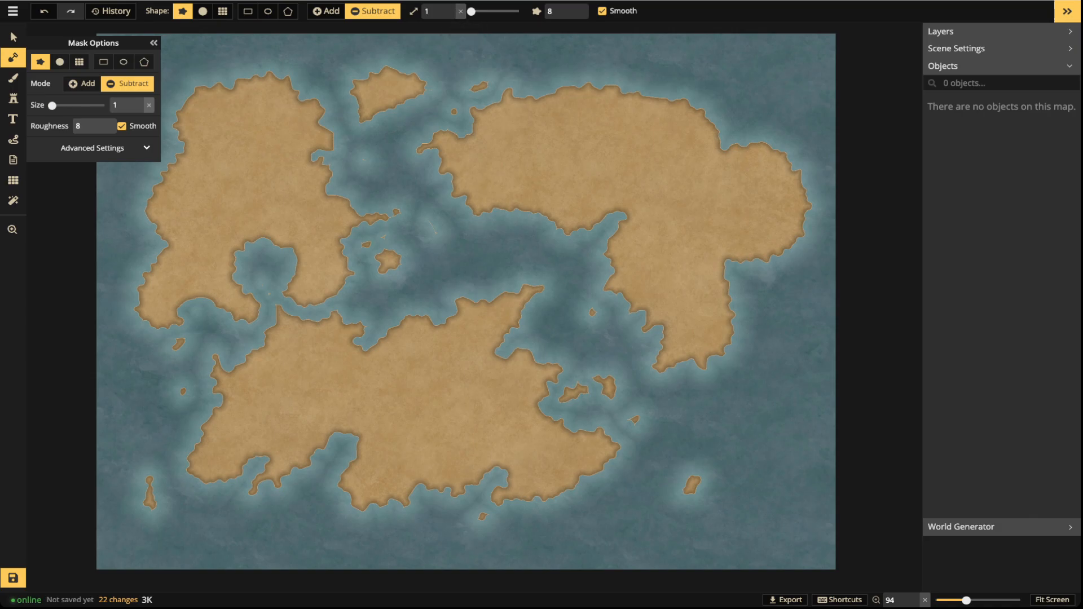
pyautogui.click(573, 15)
pyautogui.click(573, 14)
pyautogui.click(573, 15)
# Carve the peninsula southwest of the western landmass's round bay into ragged inlets and a chain of small islets.
pyautogui.scroll(6, 492, 210)
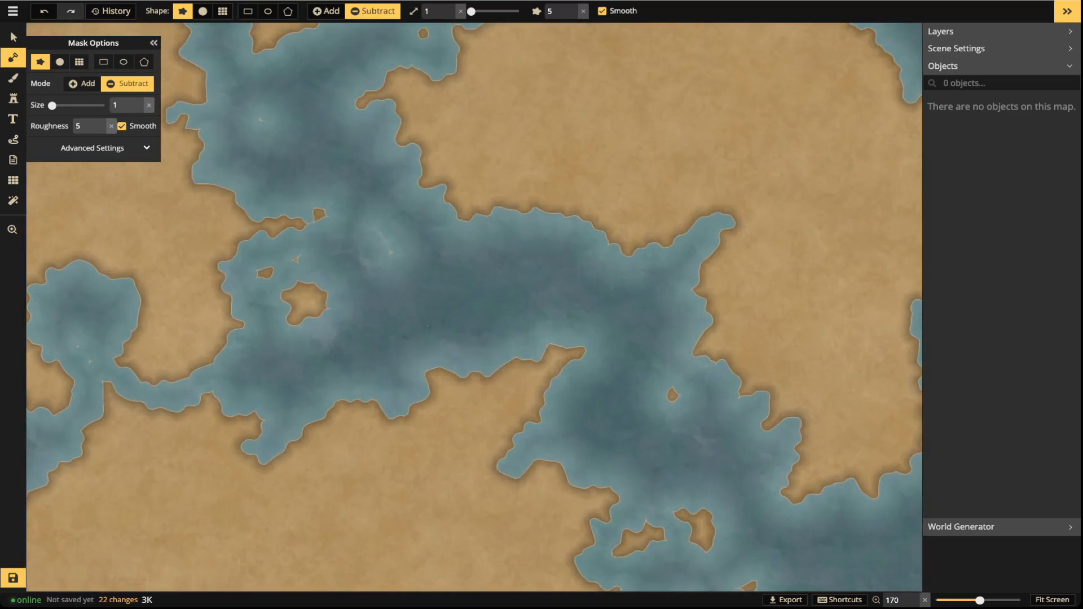
pyautogui.press('space')
pyautogui.moveTo(427, 326); pyautogui.dragTo(731, 331)
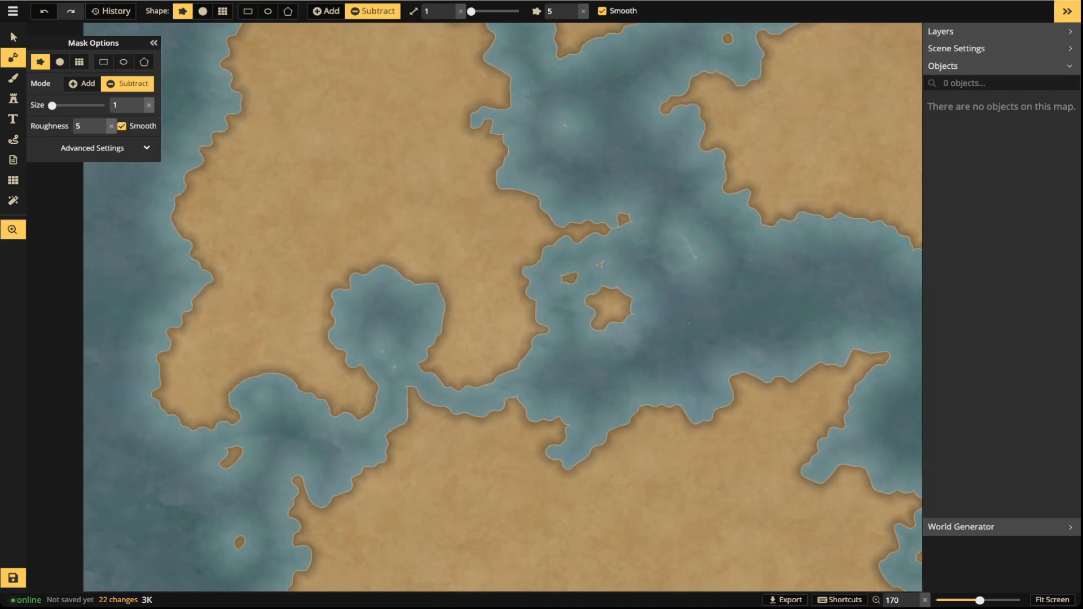
pyautogui.moveTo(375, 347)
pyautogui.mouseDown()
pyautogui.moveTo(384, 368)
pyautogui.moveTo(368, 361)
pyautogui.moveTo(342, 392)
pyautogui.moveTo(327, 376)
pyautogui.moveTo(348, 357)
pyautogui.moveTo(300, 372)
pyautogui.moveTo(320, 343)
pyautogui.moveTo(262, 352)
pyautogui.moveTo(219, 381)
pyautogui.moveTo(203, 423)
pyautogui.moveTo(194, 393)
pyautogui.moveTo(153, 379)
pyautogui.mouseUp()
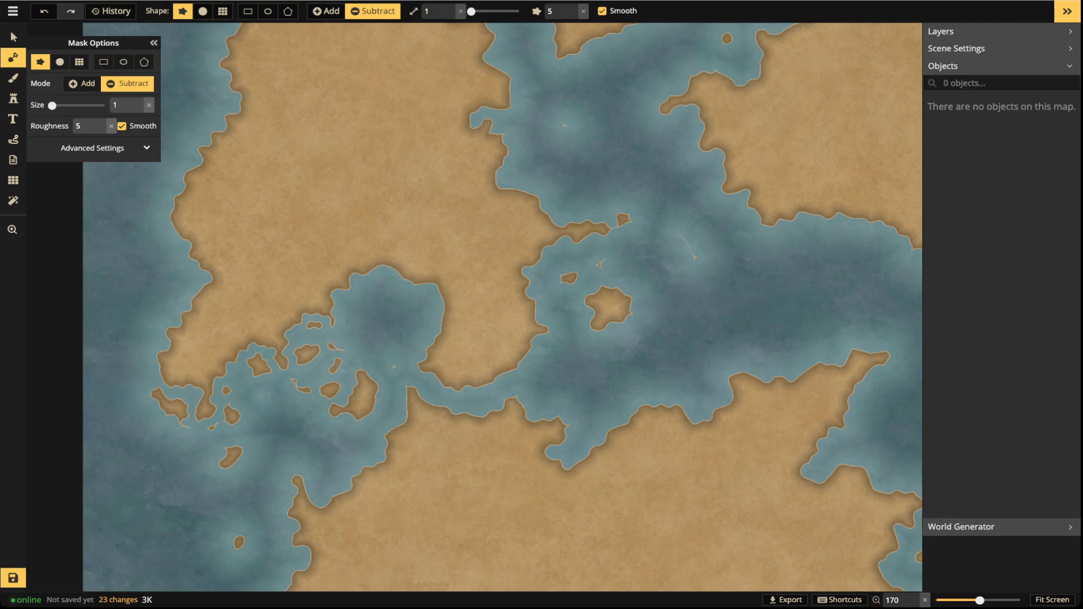
# Switch the mask brush to the circle shape and erase thin land slivers beside the southwest islets.
pyautogui.click(203, 11)
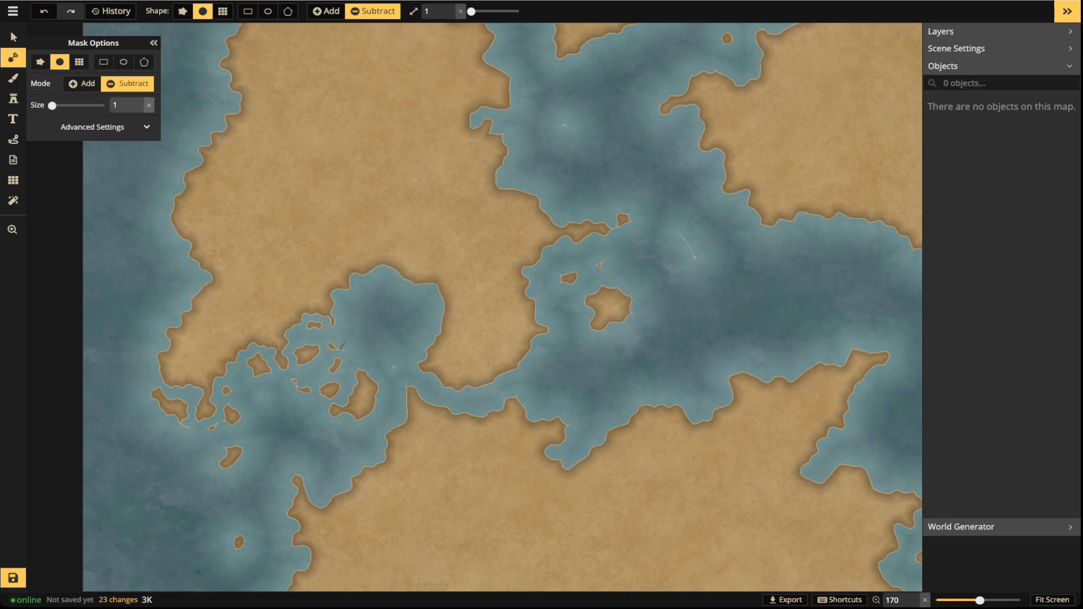
pyautogui.moveTo(296, 379); pyautogui.dragTo(290, 383)
pyautogui.moveTo(213, 422); pyautogui.dragTo(182, 425)
# Set the subtracting circle mask brush to size 4 and erase stray land slivers beside the southwest islets and in the central strait.
pyautogui.click(451, 7)
pyautogui.click(451, 8)
pyautogui.click(450, 8)
pyautogui.click(294, 381)
pyautogui.click(187, 427)
pyautogui.moveTo(339, 347); pyautogui.dragTo(333, 319)
pyautogui.moveTo(396, 360); pyautogui.dragTo(393, 372)
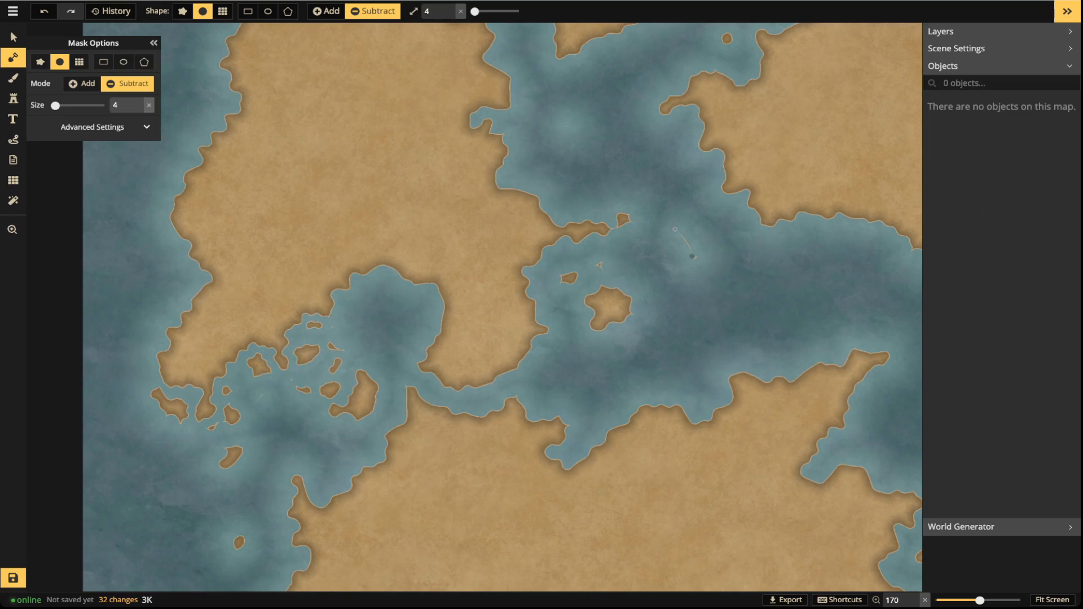
pyautogui.click(680, 234)
pyautogui.scroll(-2, 591, 223)
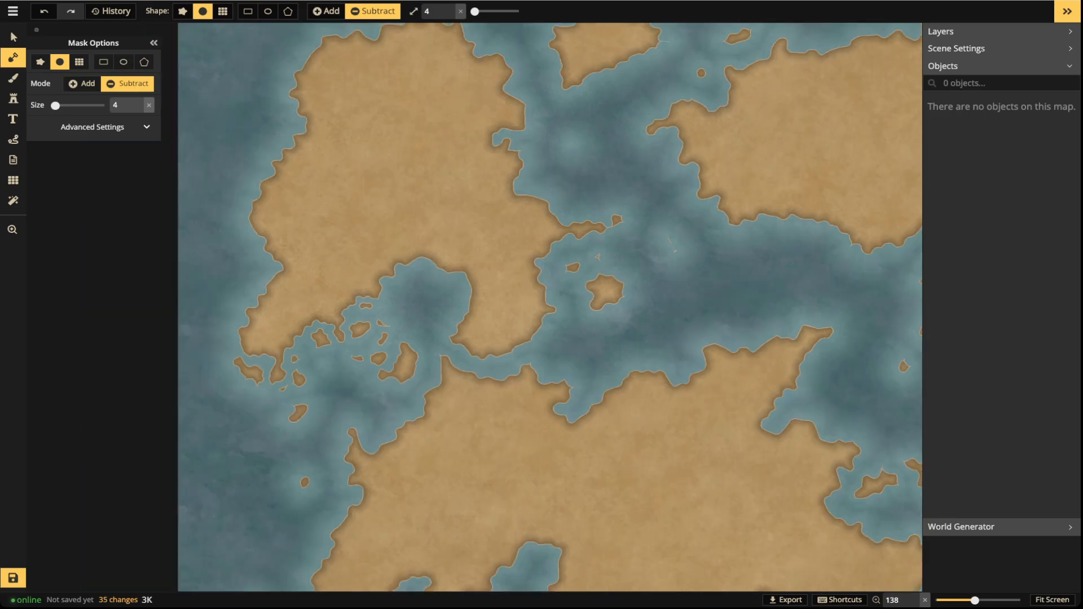
# Look through the map's layers and scene settings.
pyautogui.click(14, 37)
pyautogui.scroll(-2, 488, 314)
pyautogui.click(12, 229)
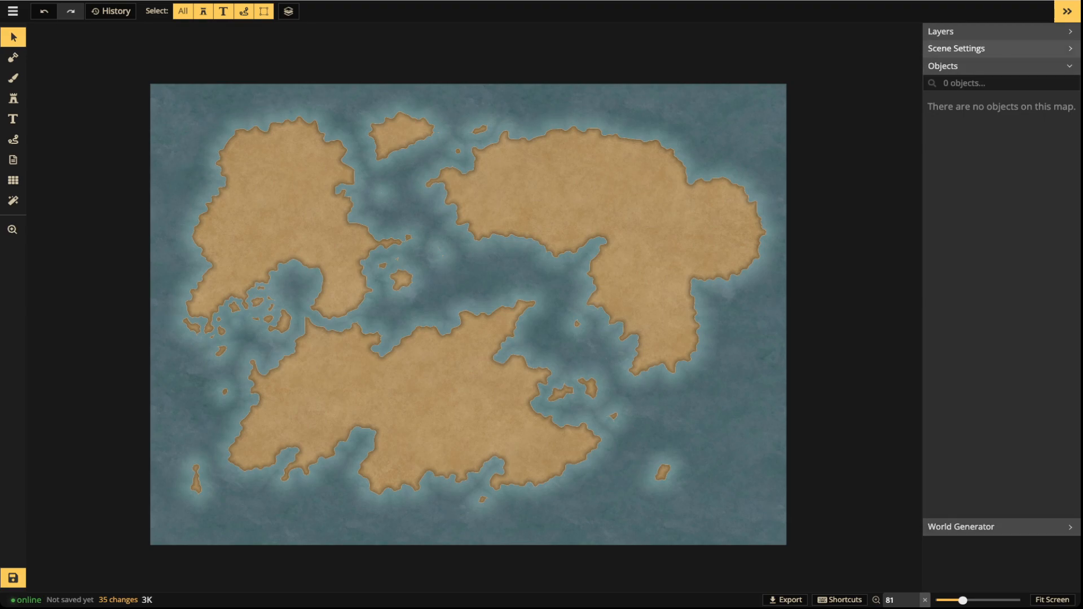
pyautogui.click(956, 49)
pyautogui.click(940, 32)
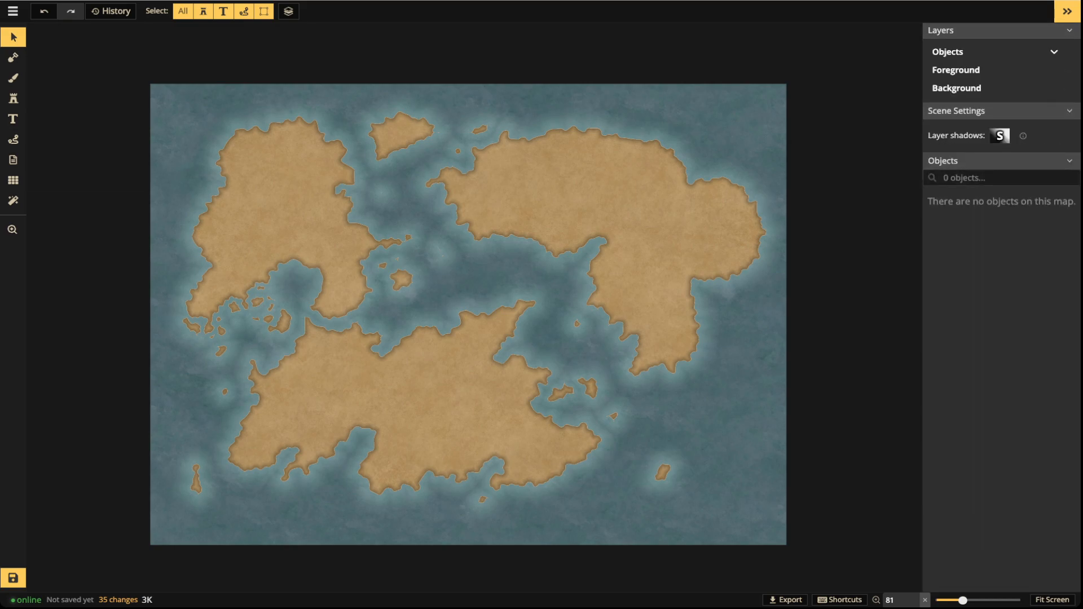
pyautogui.scroll(-2, 1001, 169)
pyautogui.scroll(2, 1001, 169)
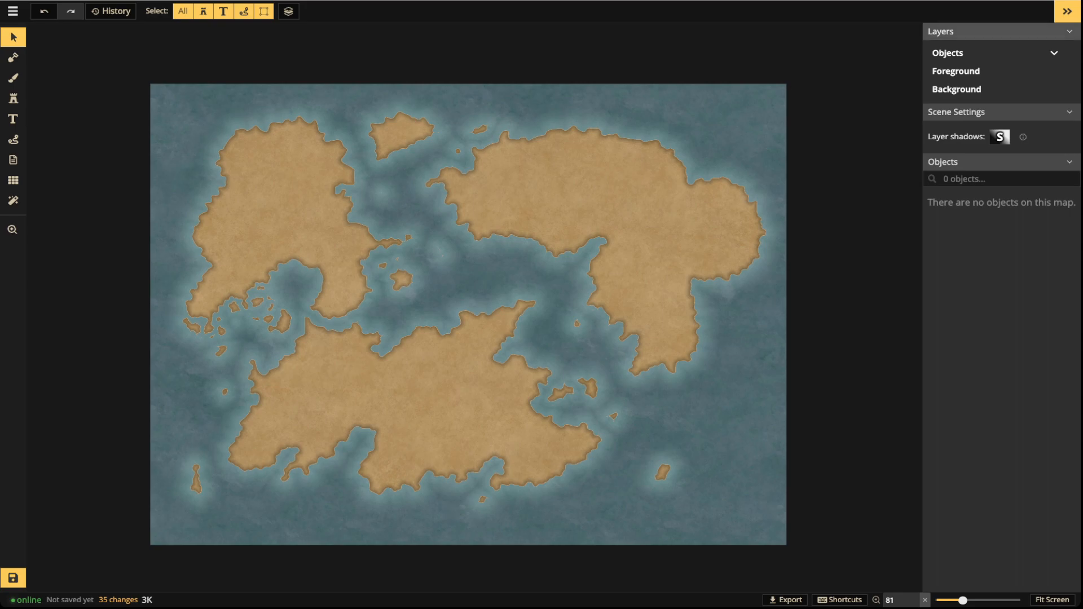
pyautogui.click(1001, 32)
pyautogui.click(1001, 48)
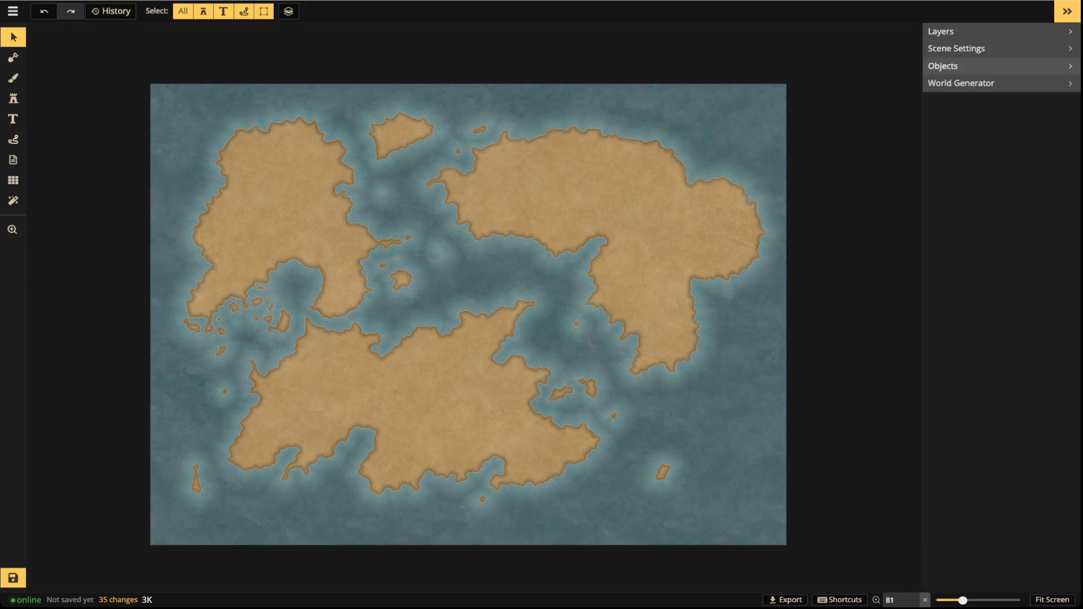
# Generate a new world with 70% ocean, and regenerate it once for a different layout of landmasses.
pyautogui.click(961, 83)
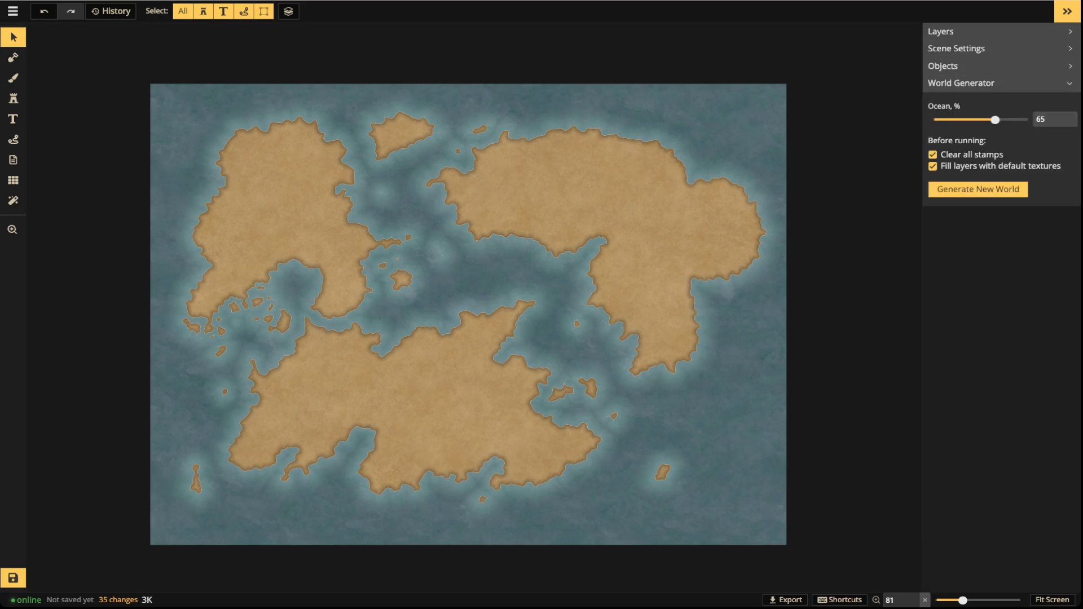
pyautogui.click(1061, 114)
pyautogui.click(1061, 115)
pyautogui.click(1061, 114)
pyautogui.click(1061, 114)
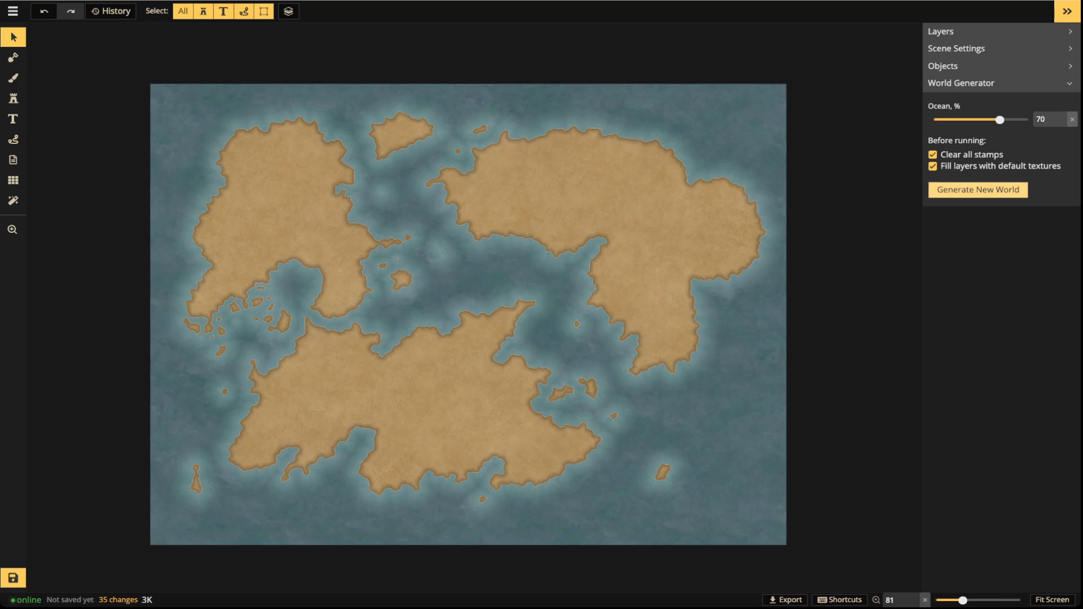
pyautogui.click(978, 189)
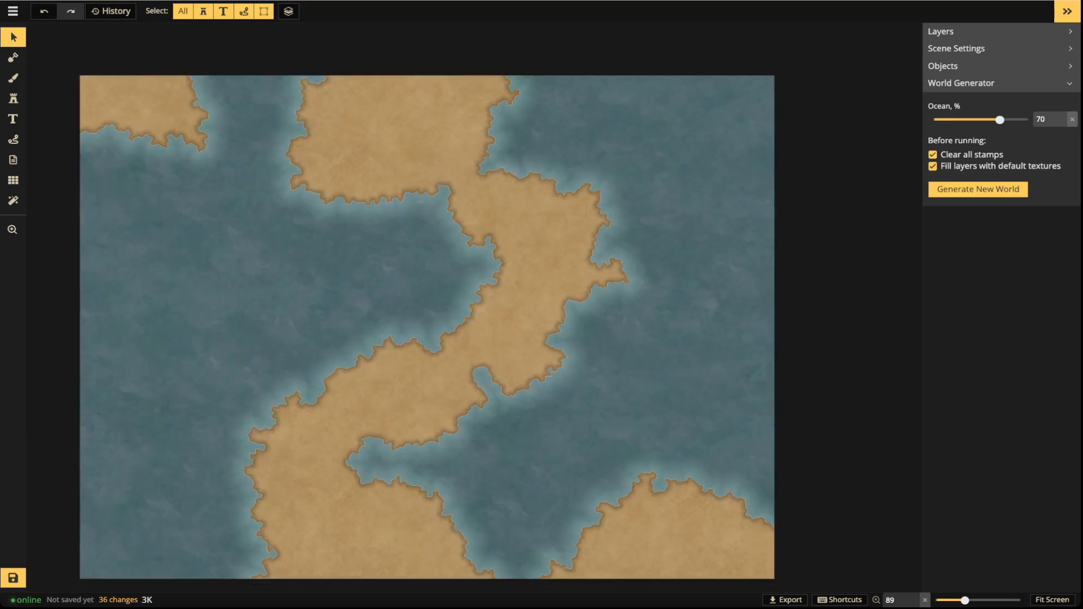
pyautogui.scroll(-3, 533, 258)
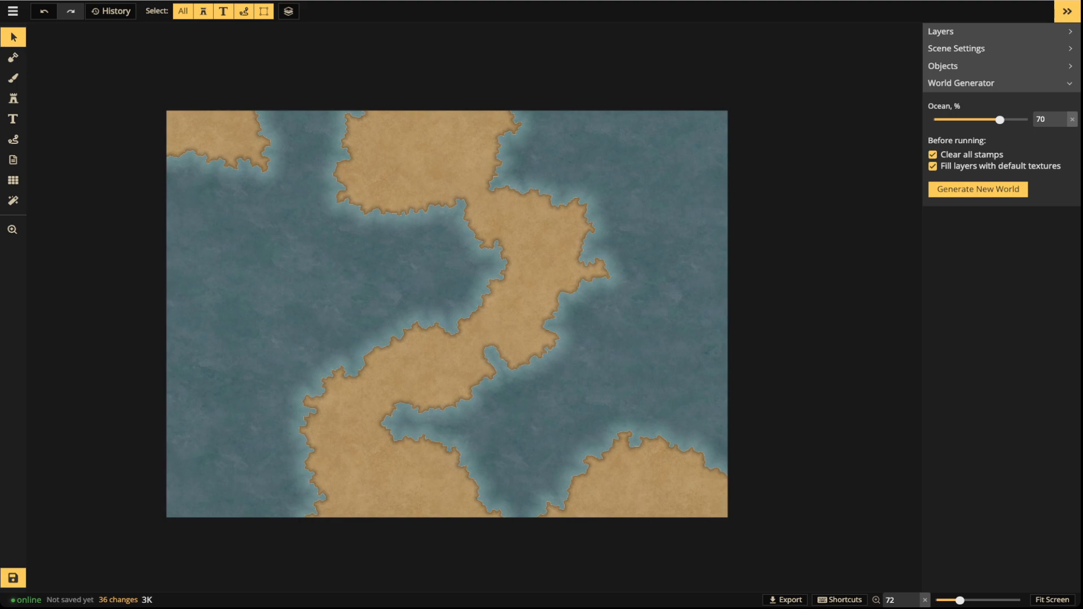
pyautogui.click(978, 190)
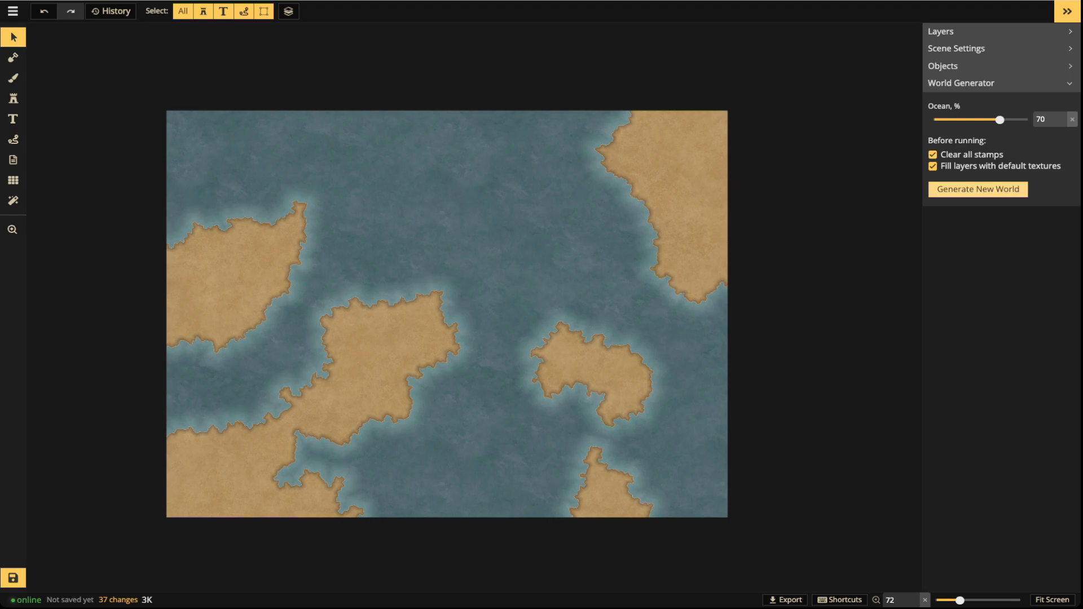
# Set the subtracting mask brush to the rough-edged shape with size 90 and roughness 5.
pyautogui.click(13, 57)
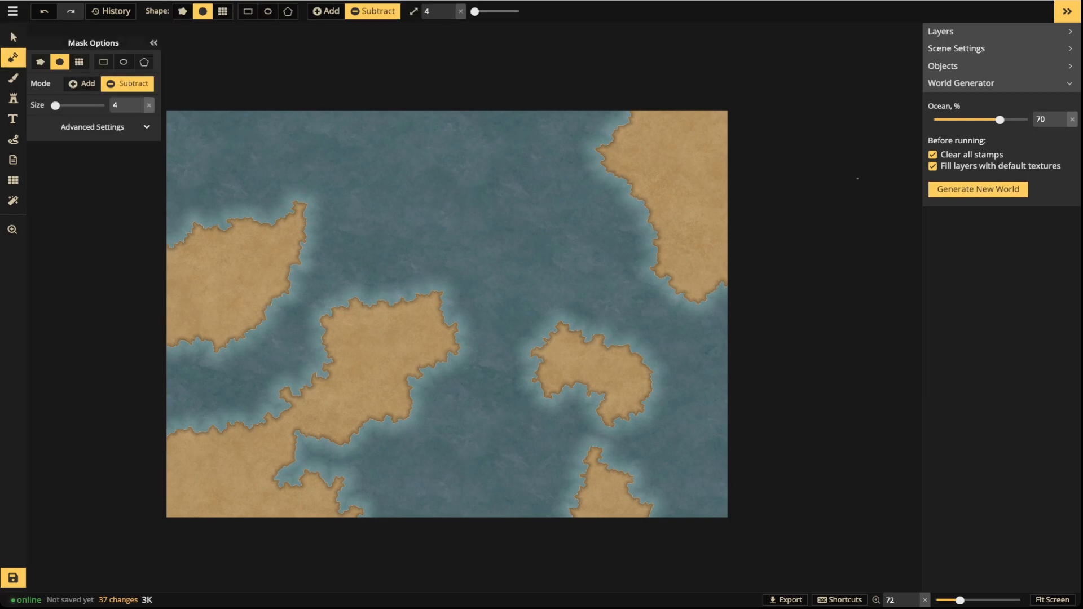
pyautogui.press('w')
pyautogui.press('w')
pyautogui.press('w')
pyautogui.press('w')
pyautogui.press('w')
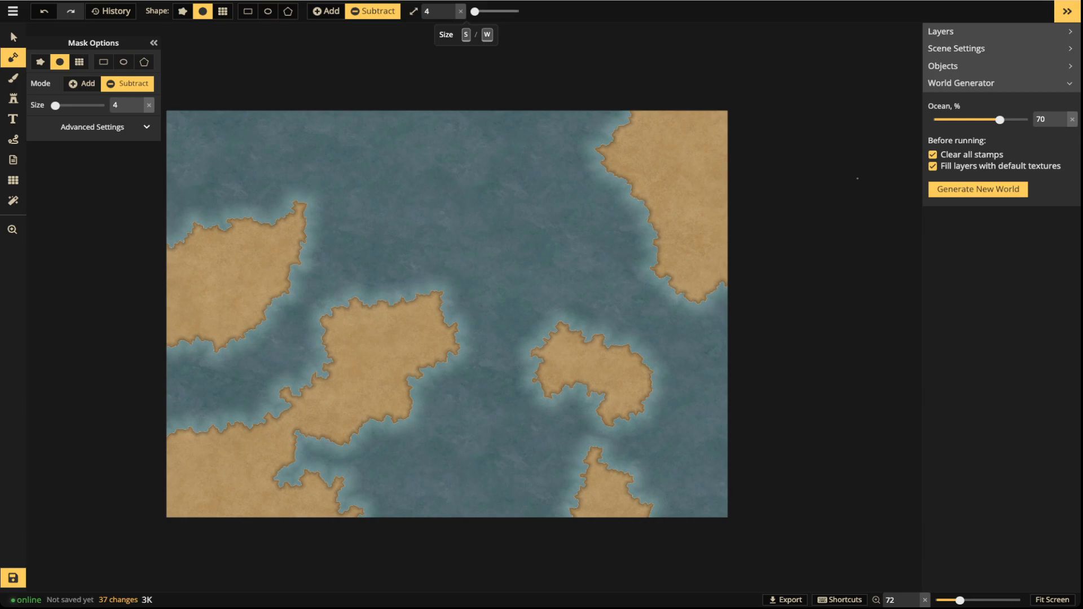
pyautogui.click(506, 12)
# Trim the western and southern landmasses away from the map borders and erase the northeastern landmass entirely.
pyautogui.moveTo(171, 235)
pyautogui.mouseDown()
pyautogui.moveTo(163, 331)
pyautogui.moveTo(202, 354)
pyautogui.mouseUp()
pyautogui.hotkey('ctrl', 'z')
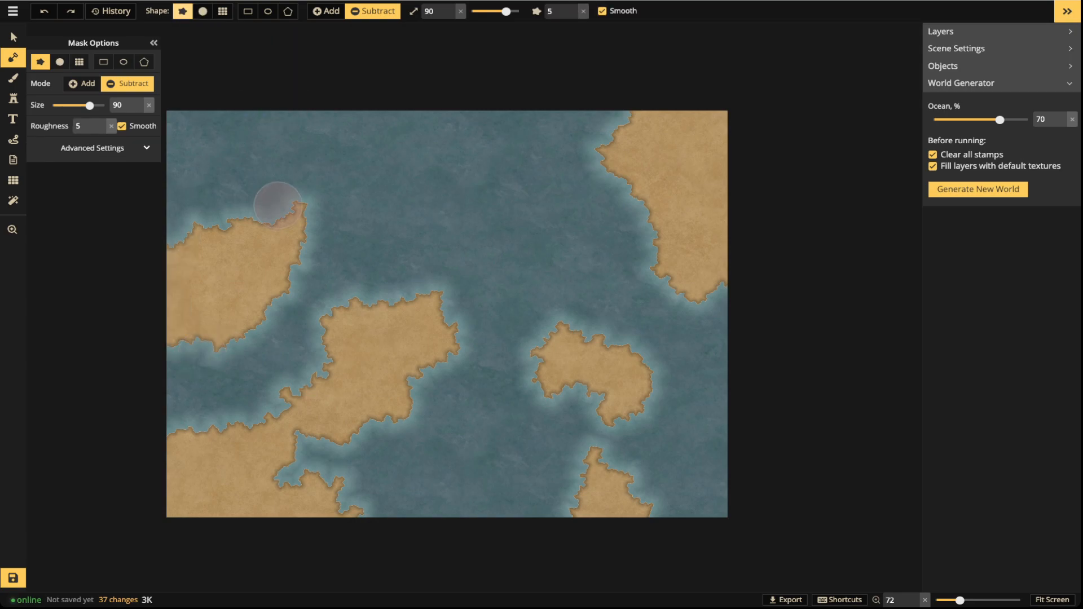
pyautogui.moveTo(164, 247)
pyautogui.mouseDown()
pyautogui.moveTo(161, 317)
pyautogui.moveTo(202, 356)
pyautogui.moveTo(259, 337)
pyautogui.mouseUp()
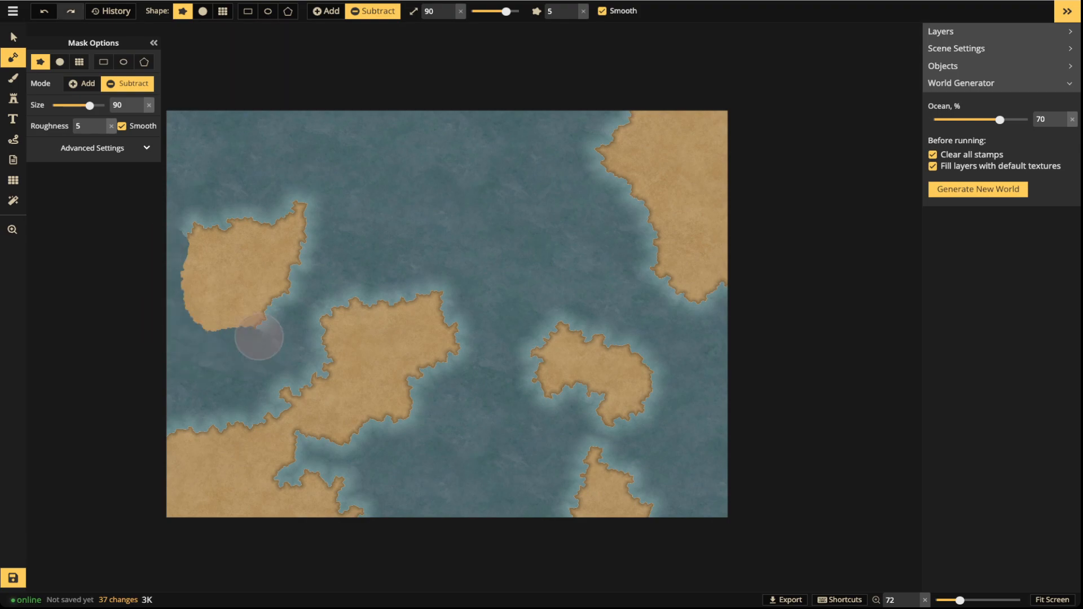
pyautogui.hotkey('ctrl', 'z')
pyautogui.moveTo(161, 457)
pyautogui.mouseDown()
pyautogui.moveTo(188, 503)
pyautogui.moveTo(393, 501)
pyautogui.moveTo(208, 515)
pyautogui.moveTo(176, 512)
pyautogui.moveTo(299, 519)
pyautogui.moveTo(696, 504)
pyautogui.moveTo(729, 480)
pyautogui.moveTo(735, 113)
pyautogui.moveTo(705, 95)
pyautogui.moveTo(633, 109)
pyautogui.moveTo(624, 147)
pyautogui.moveTo(671, 127)
pyautogui.moveTo(700, 132)
pyautogui.moveTo(720, 176)
pyautogui.moveTo(646, 143)
pyautogui.moveTo(710, 133)
pyautogui.moveTo(707, 260)
pyautogui.moveTo(636, 218)
pyautogui.moveTo(663, 149)
pyautogui.moveTo(715, 233)
pyautogui.moveTo(652, 266)
pyautogui.moveTo(694, 143)
pyautogui.moveTo(685, 222)
pyautogui.moveTo(707, 304)
pyautogui.moveTo(617, 207)
pyautogui.moveTo(588, 124)
pyautogui.mouseUp()
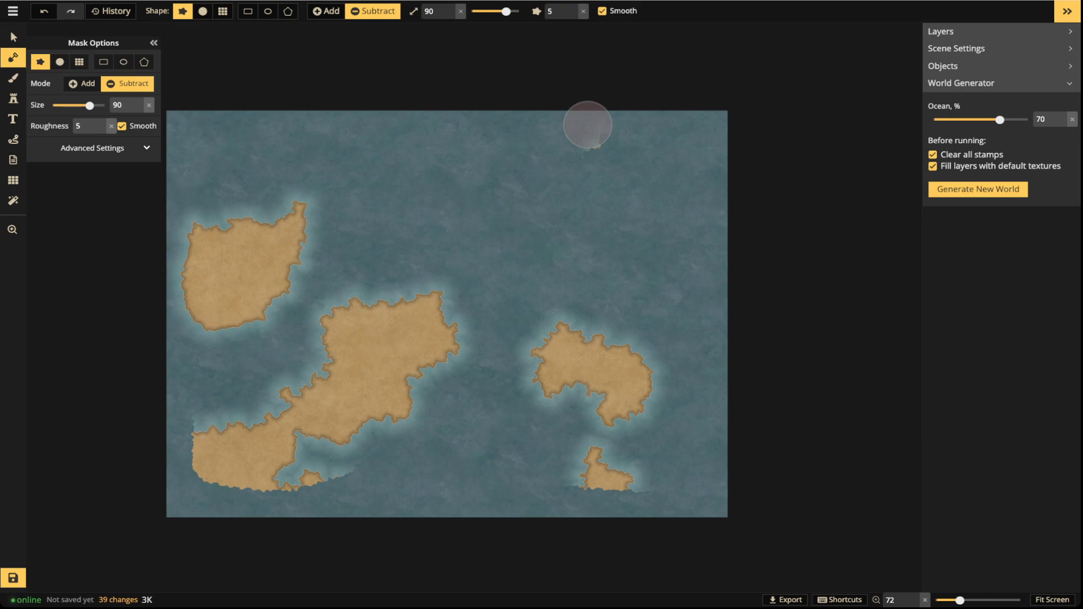
# Set the ocean share to 50% and generate a new world.
pyautogui.moveTo(1000, 119); pyautogui.dragTo(988, 120)
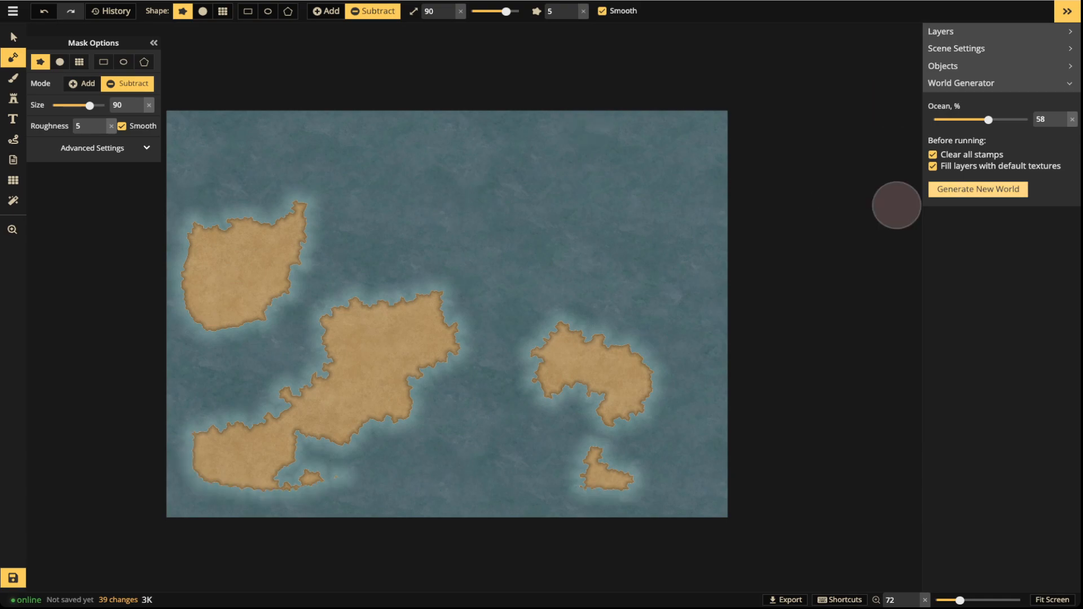
pyautogui.click(1062, 123)
pyautogui.click(1061, 123)
pyautogui.click(1062, 123)
pyautogui.click(1061, 123)
pyautogui.click(1062, 123)
pyautogui.click(1061, 123)
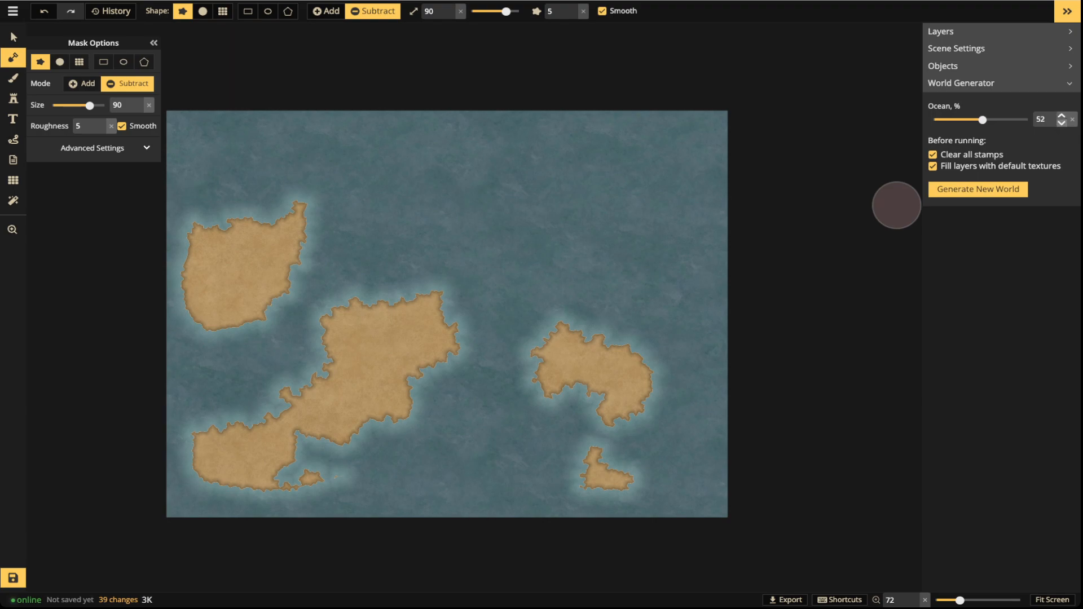
pyautogui.click(1061, 122)
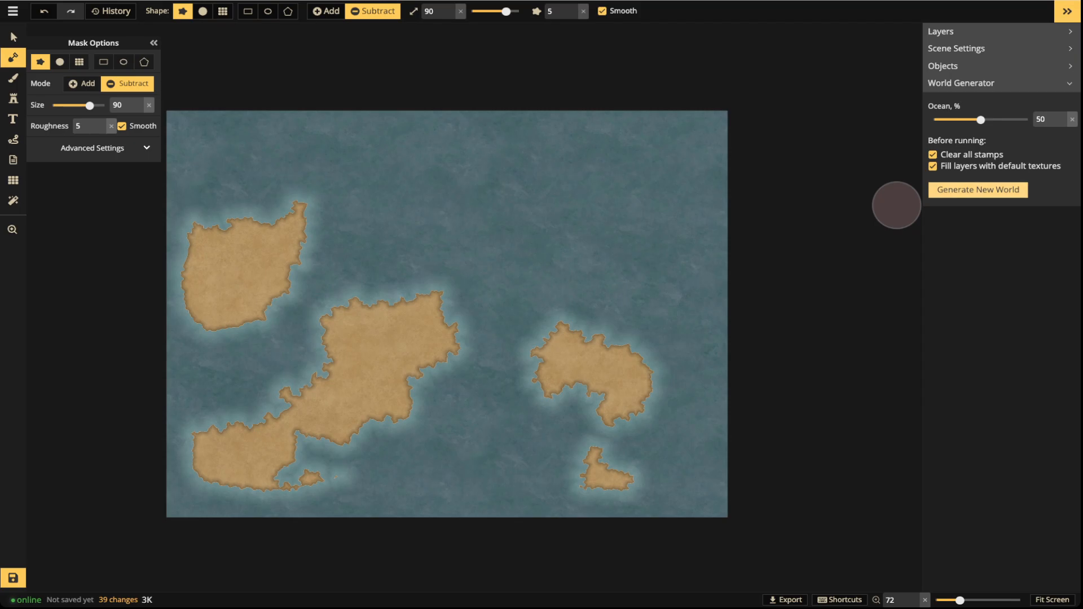
pyautogui.click(978, 190)
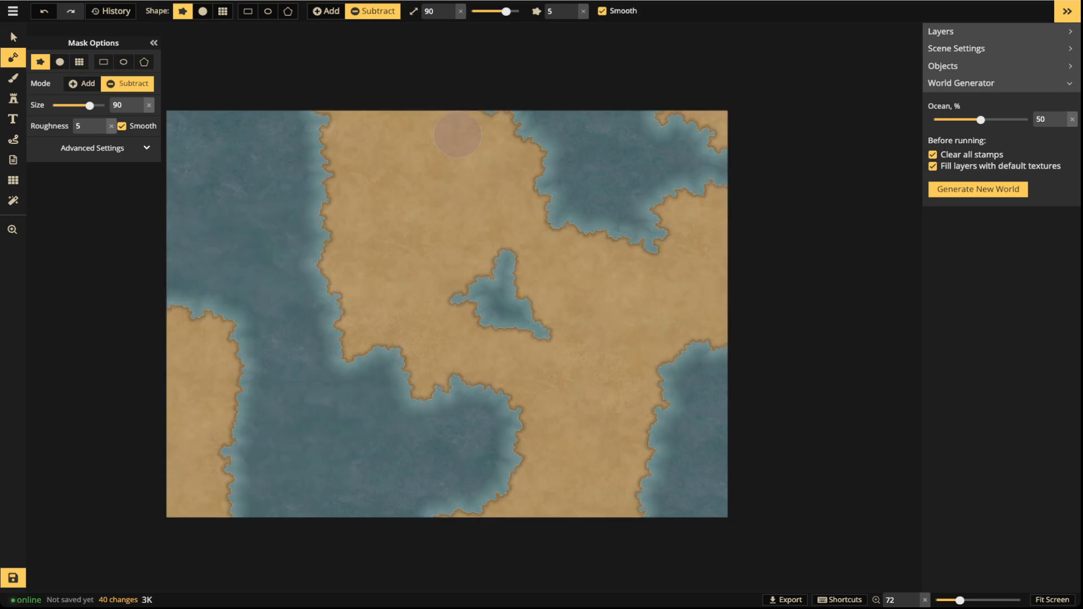
# Erase the land along the map borders and carve the main continent's straight edges into ragged coasts with the brush at size 22.
pyautogui.moveTo(473, 120)
pyautogui.mouseDown()
pyautogui.moveTo(175, 128)
pyautogui.moveTo(168, 465)
pyautogui.moveTo(183, 513)
pyautogui.moveTo(468, 493)
pyautogui.moveTo(680, 503)
pyautogui.moveTo(720, 490)
pyautogui.moveTo(714, 117)
pyautogui.moveTo(449, 115)
pyautogui.mouseUp()
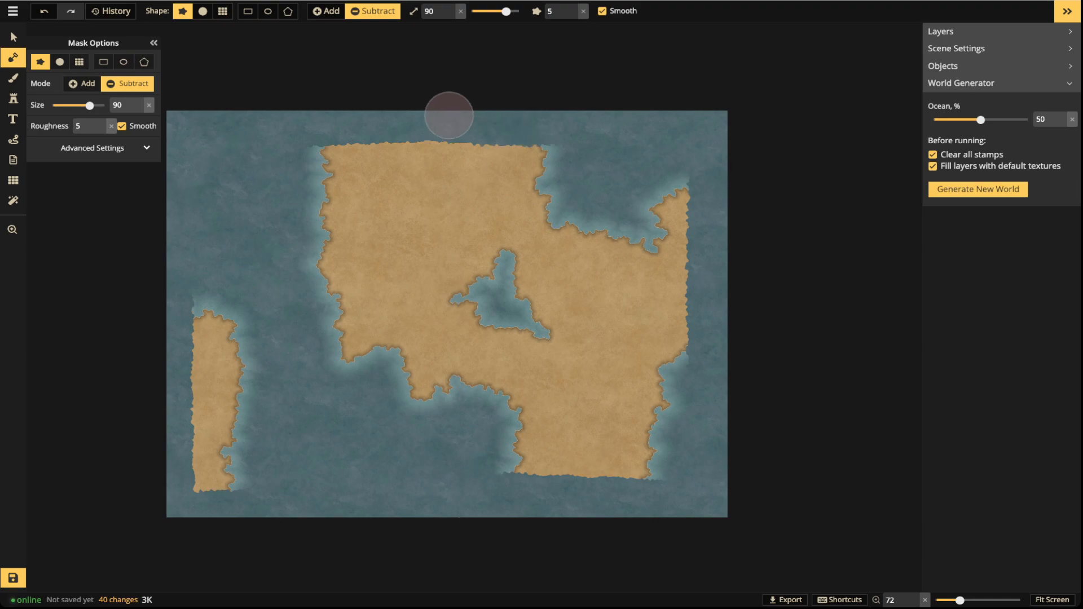
pyautogui.moveTo(506, 11); pyautogui.dragTo(489, 11)
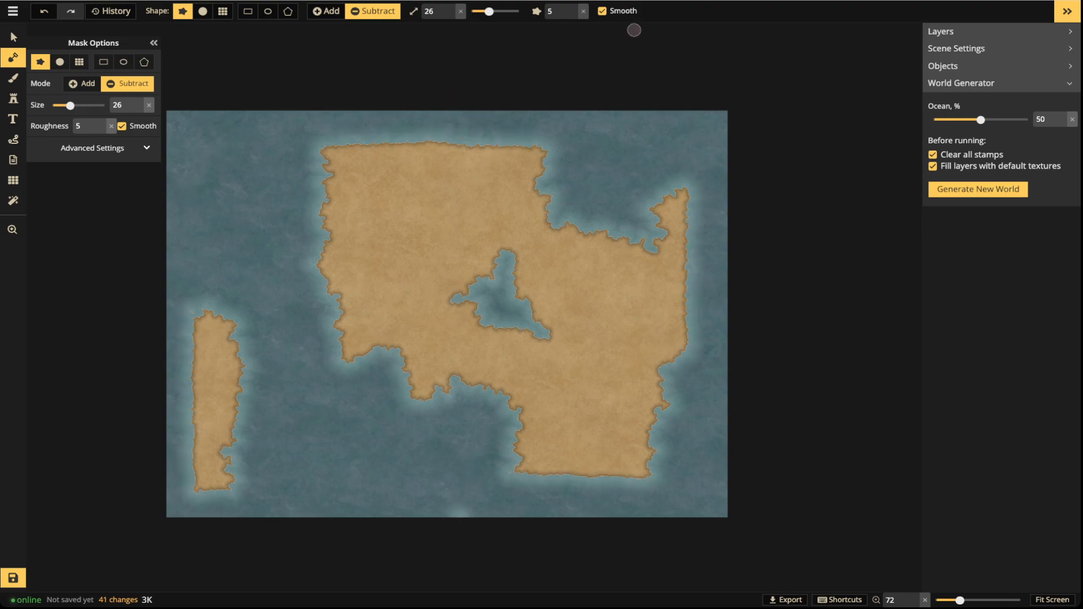
pyautogui.click(482, 11)
pyautogui.click(487, 12)
pyautogui.moveTo(327, 141)
pyautogui.mouseDown()
pyautogui.moveTo(349, 136)
pyautogui.moveTo(359, 157)
pyautogui.moveTo(420, 131)
pyautogui.moveTo(377, 182)
pyautogui.moveTo(387, 197)
pyautogui.moveTo(444, 135)
pyautogui.moveTo(464, 163)
pyautogui.moveTo(525, 142)
pyautogui.moveTo(523, 156)
pyautogui.moveTo(557, 187)
pyautogui.moveTo(568, 234)
pyautogui.moveTo(657, 235)
pyautogui.moveTo(688, 183)
pyautogui.moveTo(704, 241)
pyautogui.moveTo(667, 301)
pyautogui.moveTo(674, 322)
pyautogui.moveTo(703, 321)
pyautogui.moveTo(653, 384)
pyautogui.moveTo(656, 409)
pyautogui.moveTo(633, 445)
pyautogui.moveTo(647, 452)
pyautogui.moveTo(640, 469)
pyautogui.moveTo(640, 453)
pyautogui.moveTo(534, 483)
pyautogui.moveTo(545, 425)
pyautogui.moveTo(516, 405)
pyautogui.moveTo(479, 442)
pyautogui.mouseUp()
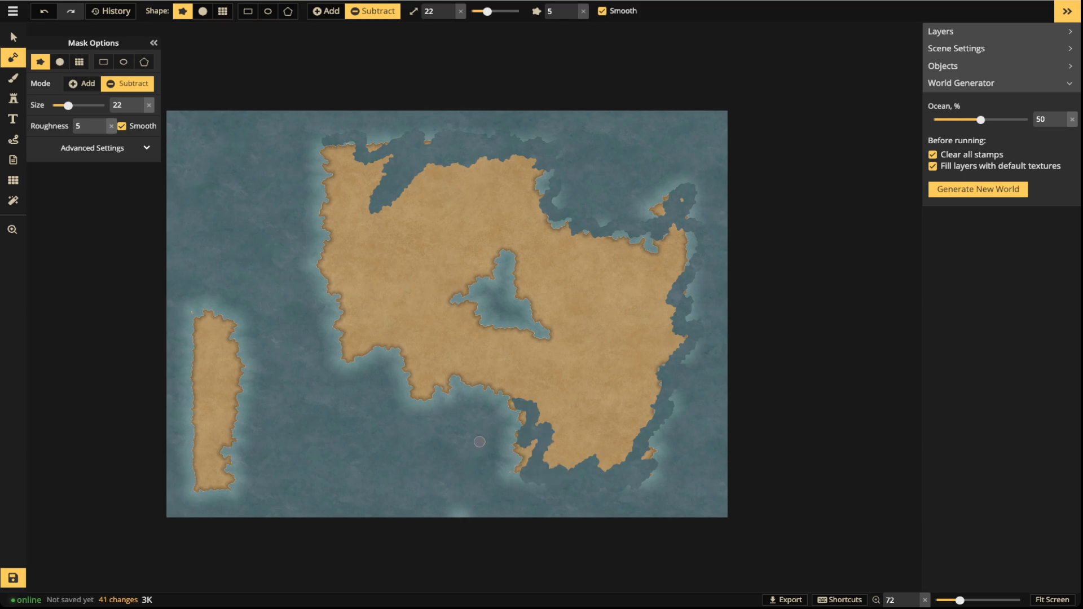
pyautogui.moveTo(480, 442); pyautogui.dragTo(435, 410)
# Split the western strip of land with a diagonal strait and carve its coasts into ragged shores with islets in the south.
pyautogui.moveTo(186, 384); pyautogui.dragTo(248, 367)
pyautogui.scroll(1, 208, 416)
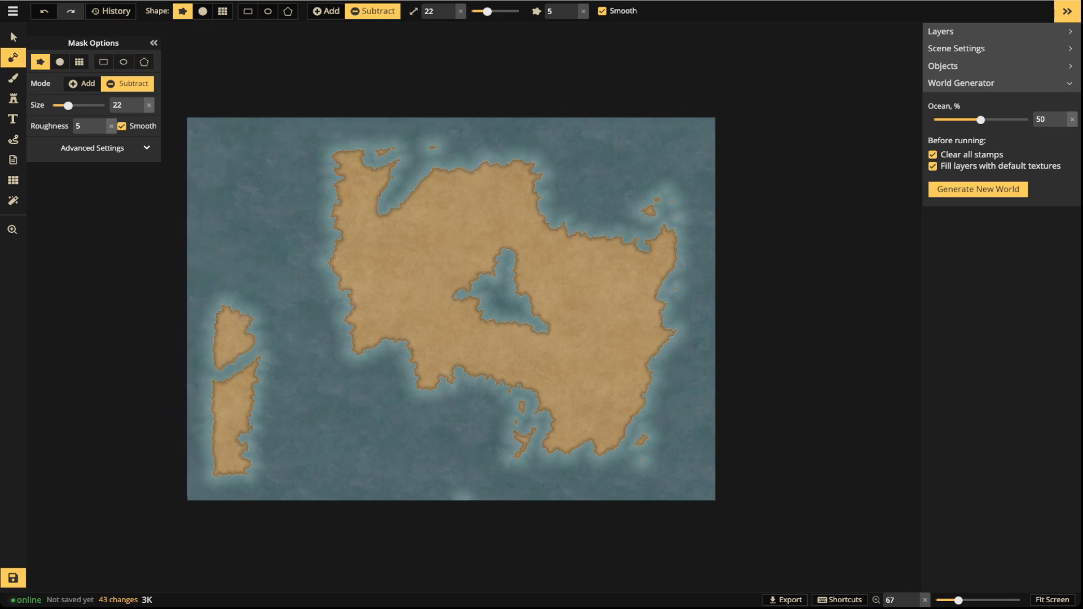
pyautogui.scroll(3, 228, 405)
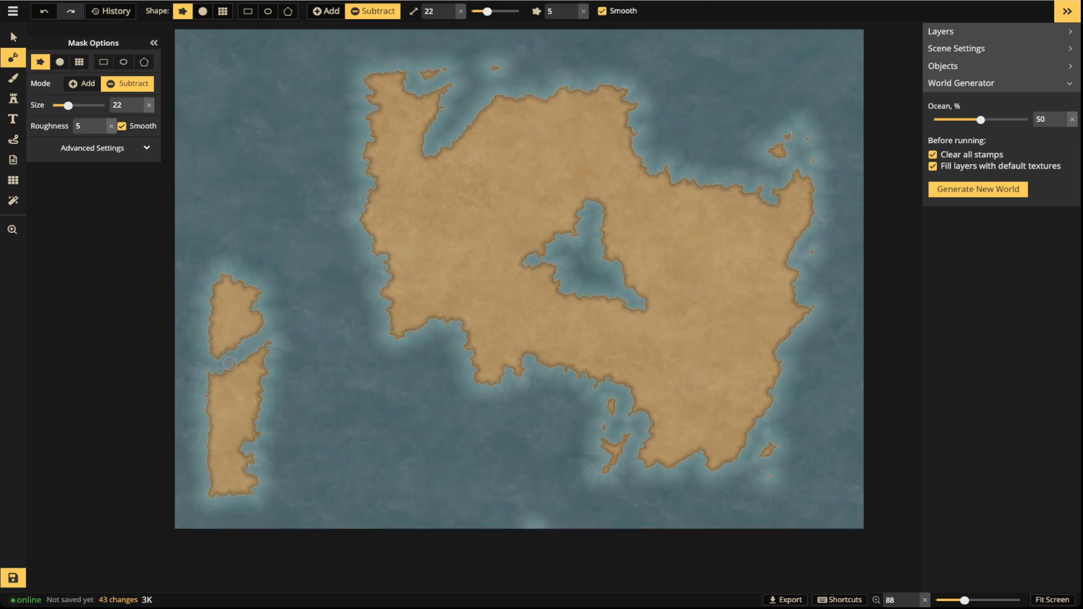
pyautogui.moveTo(216, 370)
pyautogui.mouseDown()
pyautogui.moveTo(228, 409)
pyautogui.moveTo(212, 477)
pyautogui.moveTo(209, 299)
pyautogui.mouseUp()
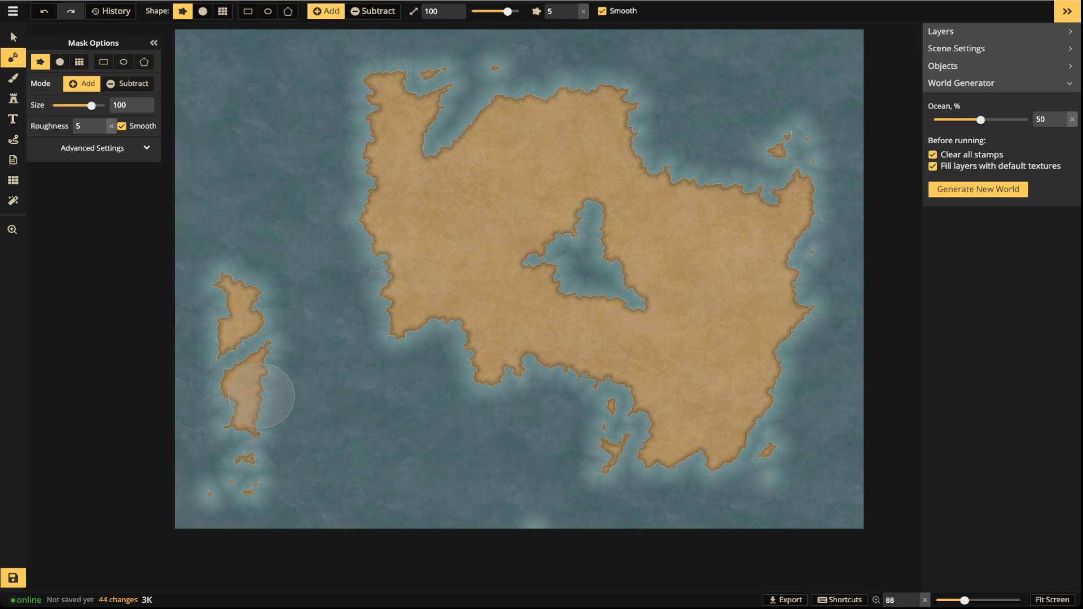
# With the adding mask brush at size 100, extend the southwestern island southeastward and paint a rounded peninsula on the continent's northwest corner.
pyautogui.moveTo(261, 394)
pyautogui.mouseDown()
pyautogui.moveTo(282, 432)
pyautogui.moveTo(333, 415)
pyautogui.mouseUp()
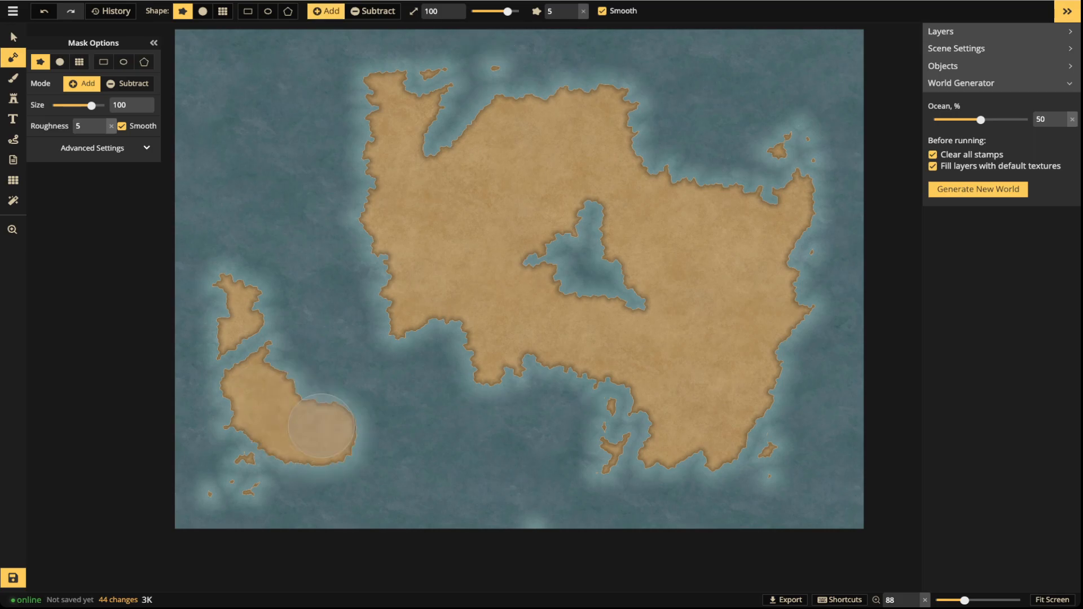
pyautogui.scroll(-1, 312, 251)
pyautogui.moveTo(279, 209); pyautogui.dragTo(297, 376)
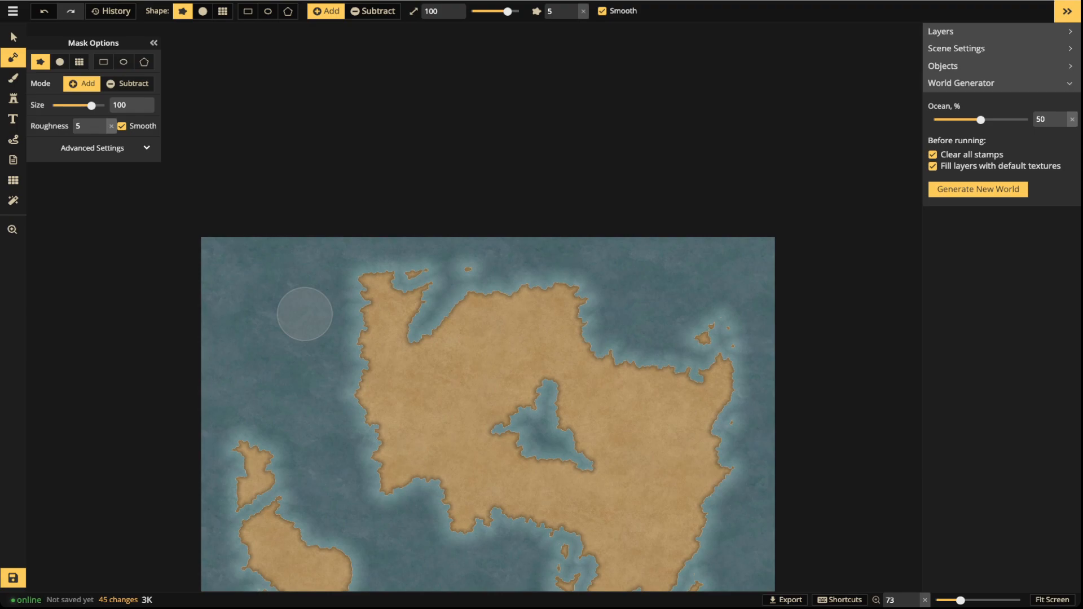
pyautogui.moveTo(364, 300)
pyautogui.mouseDown()
pyautogui.moveTo(296, 295)
pyautogui.moveTo(348, 333)
pyautogui.mouseUp()
pyautogui.moveTo(349, 332); pyautogui.dragTo(363, 338)
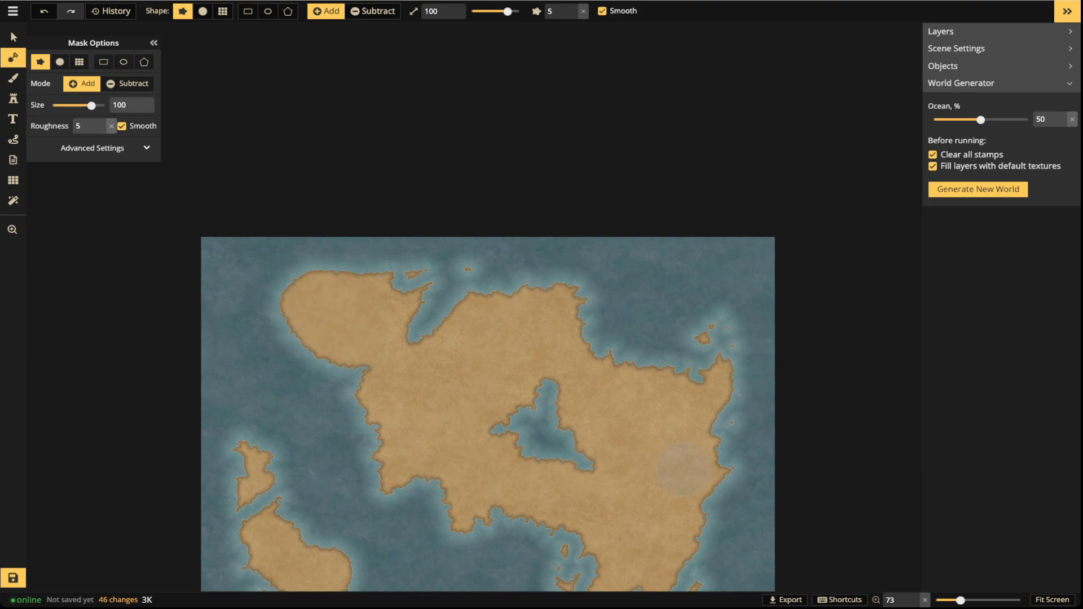
pyautogui.press('space')
pyautogui.moveTo(672, 440)
pyautogui.mouseDown()
pyautogui.moveTo(638, 276)
pyautogui.moveTo(687, 345)
pyautogui.mouseUp()
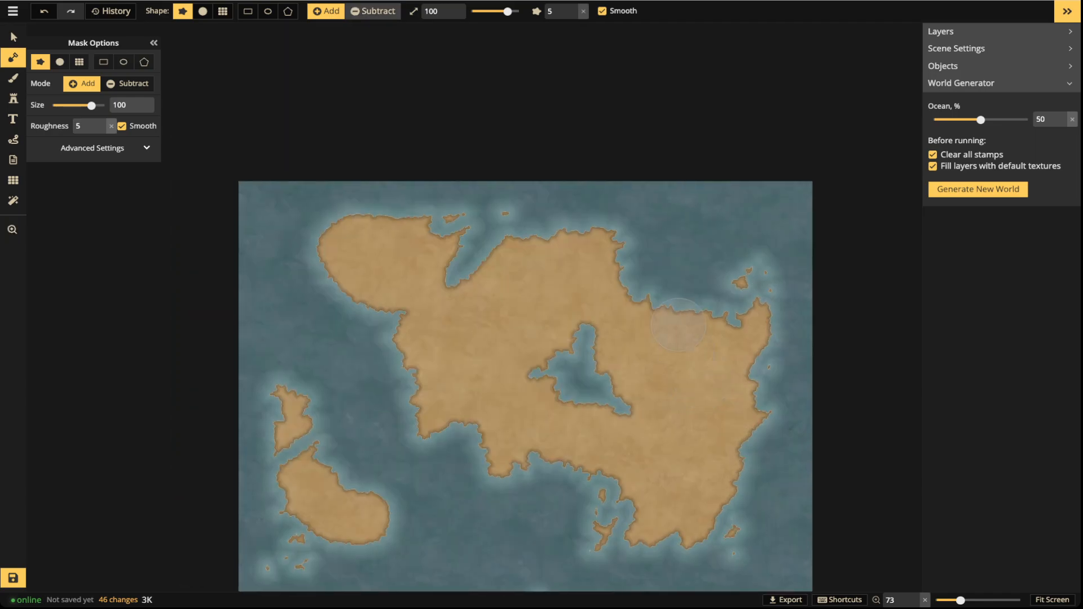
# With the subtracting brush at size 22, carve islets off the northwest peninsula's western coast and cut a strait separating it from the continent.
pyautogui.click(373, 12)
pyautogui.moveTo(383, 208)
pyautogui.mouseDown()
pyautogui.moveTo(349, 219)
pyautogui.moveTo(355, 206)
pyautogui.moveTo(327, 254)
pyautogui.moveTo(343, 270)
pyautogui.moveTo(333, 286)
pyautogui.moveTo(386, 271)
pyautogui.moveTo(374, 297)
pyautogui.moveTo(401, 306)
pyautogui.moveTo(374, 323)
pyautogui.mouseUp()
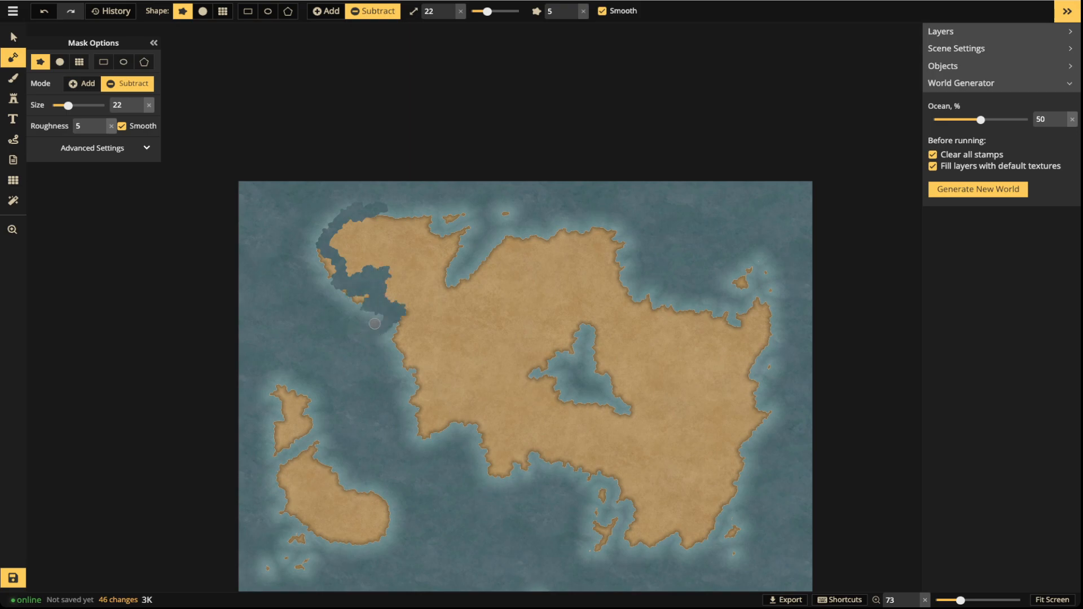
pyautogui.click(470, 263)
pyautogui.moveTo(462, 302)
pyautogui.mouseDown()
pyautogui.moveTo(437, 361)
pyautogui.moveTo(480, 273)
pyautogui.moveTo(474, 261)
pyautogui.moveTo(494, 243)
pyautogui.moveTo(667, 208)
pyautogui.mouseUp()
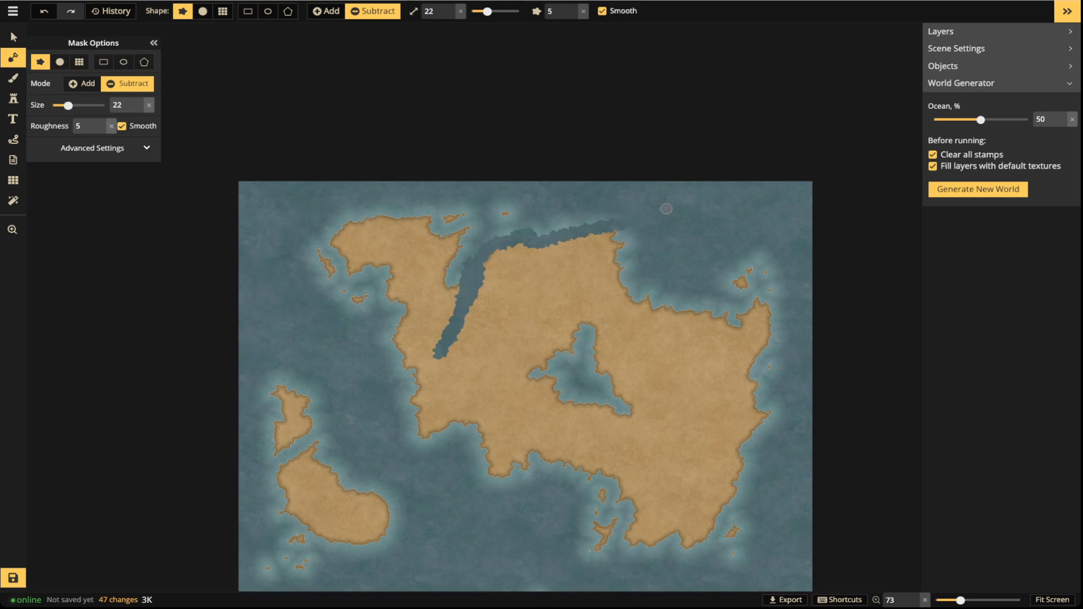
pyautogui.moveTo(472, 303)
pyautogui.mouseDown()
pyautogui.moveTo(505, 318)
pyautogui.moveTo(449, 329)
pyautogui.moveTo(420, 352)
pyautogui.mouseUp()
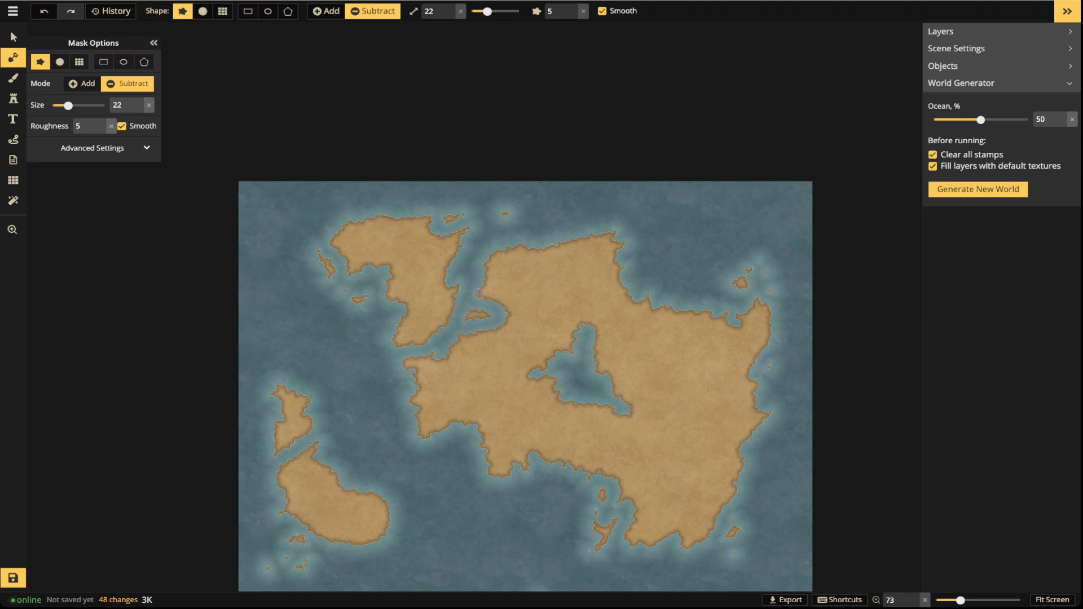
# Carve channels from the inland lake to the northwestern strait and to the north coast, separating the northern landmass.
pyautogui.moveTo(487, 288)
pyautogui.mouseDown()
pyautogui.moveTo(483, 304)
pyautogui.moveTo(563, 353)
pyautogui.moveTo(497, 319)
pyautogui.moveTo(467, 321)
pyautogui.mouseUp()
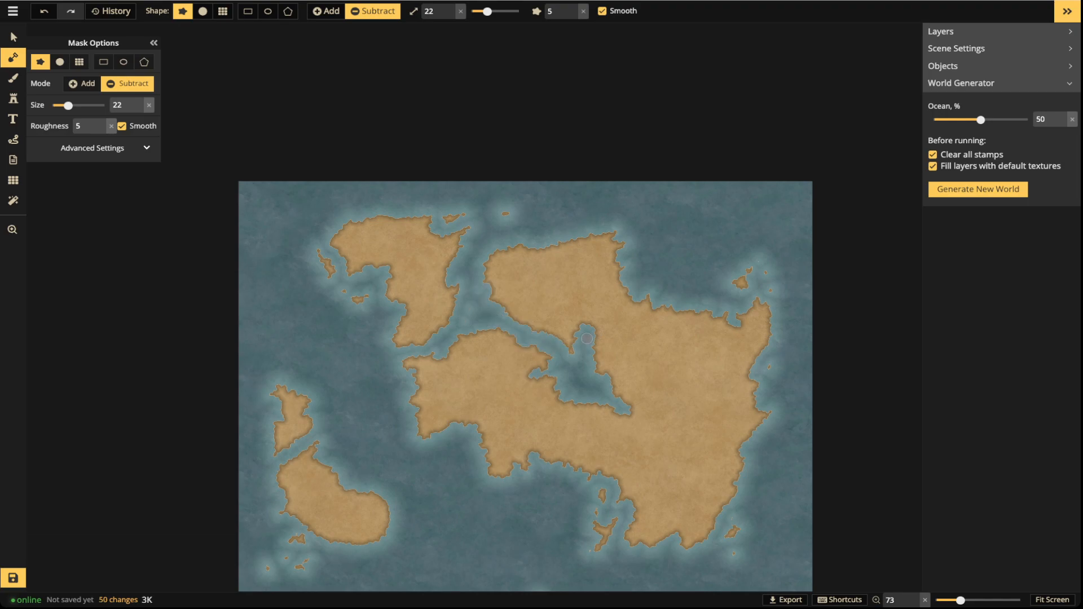
pyautogui.moveTo(586, 339); pyautogui.dragTo(647, 277)
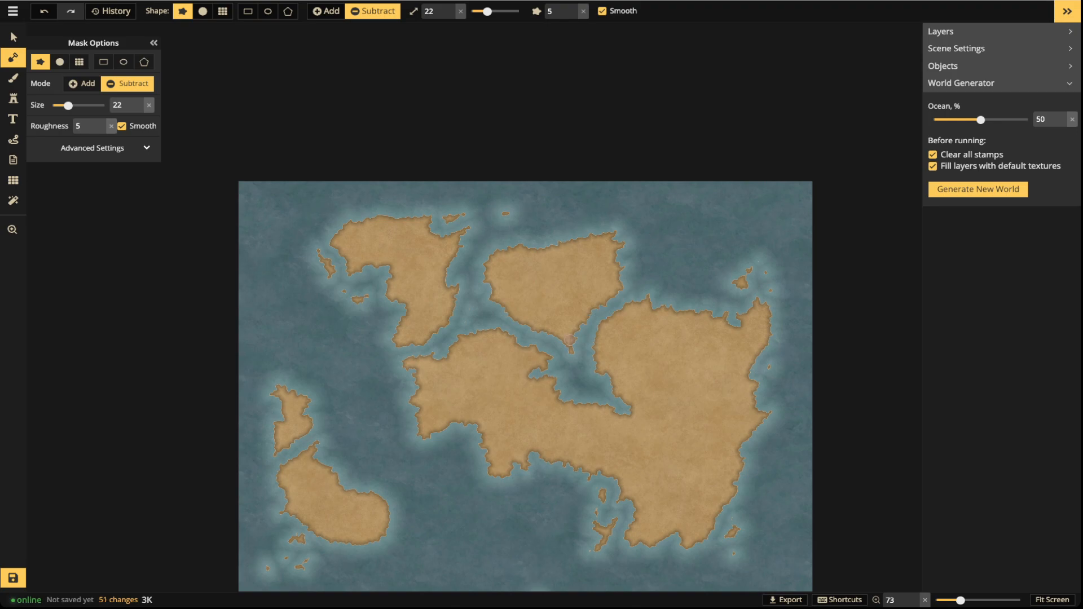
# Carve off the northern landmass's southern tip, widen the strait between the southwestern islands, and split the northern landmass with a north-south channel.
pyautogui.moveTo(569, 347); pyautogui.dragTo(575, 338)
pyautogui.moveTo(313, 449); pyautogui.dragTo(308, 448)
pyautogui.moveTo(539, 236)
pyautogui.mouseDown()
pyautogui.moveTo(533, 296)
pyautogui.moveTo(568, 325)
pyautogui.mouseUp()
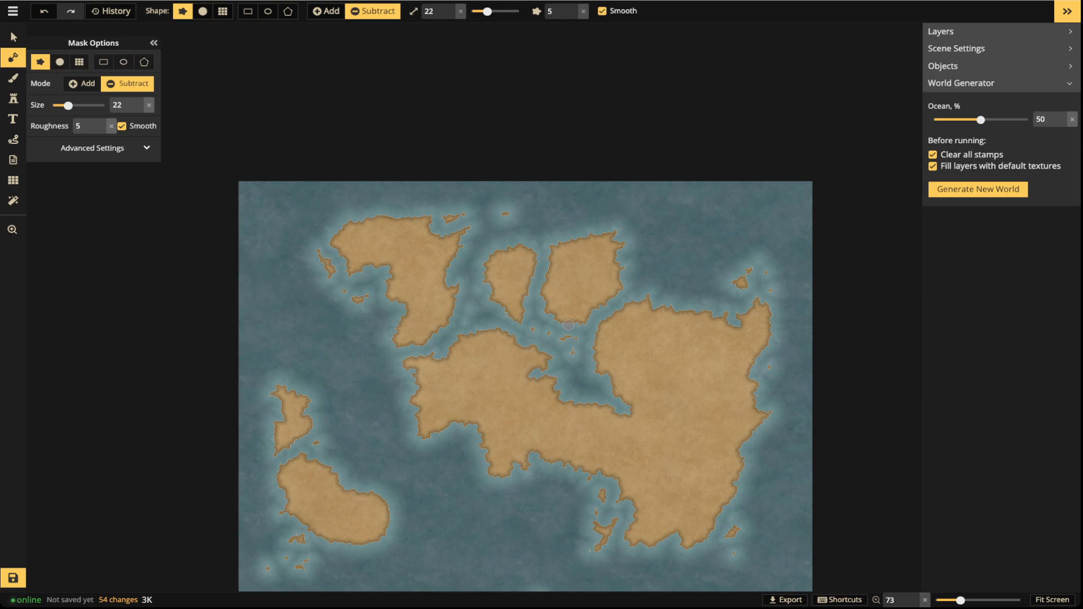
pyautogui.scroll(-1, 531, 250)
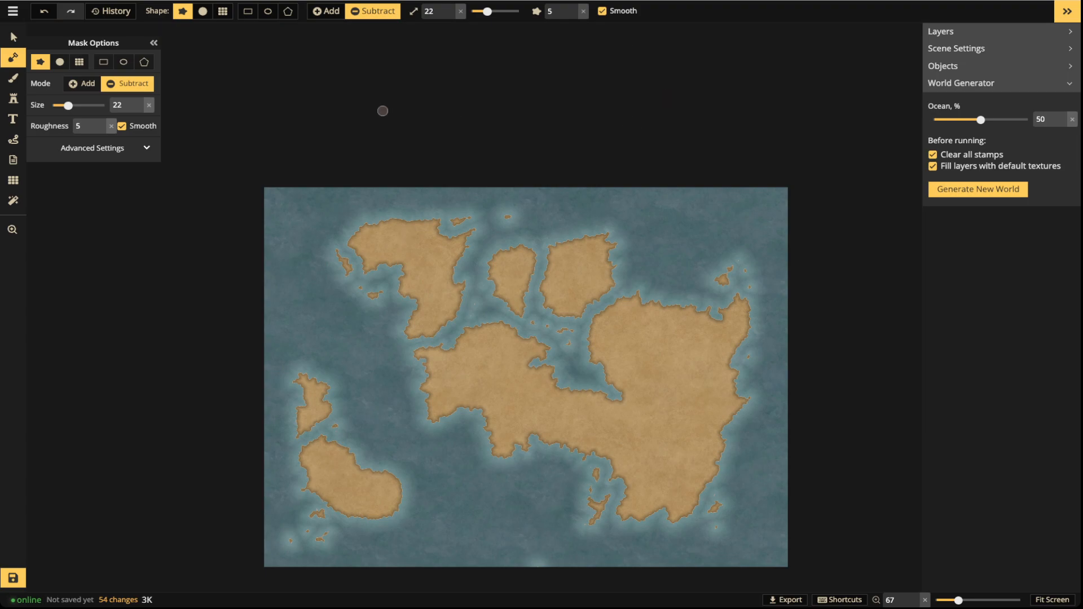
# Mark a rectangular mask over the whole map, add land across it, and subtract it again to leave only ocean.
pyautogui.click(103, 62)
pyautogui.scroll(-2, 202, 128)
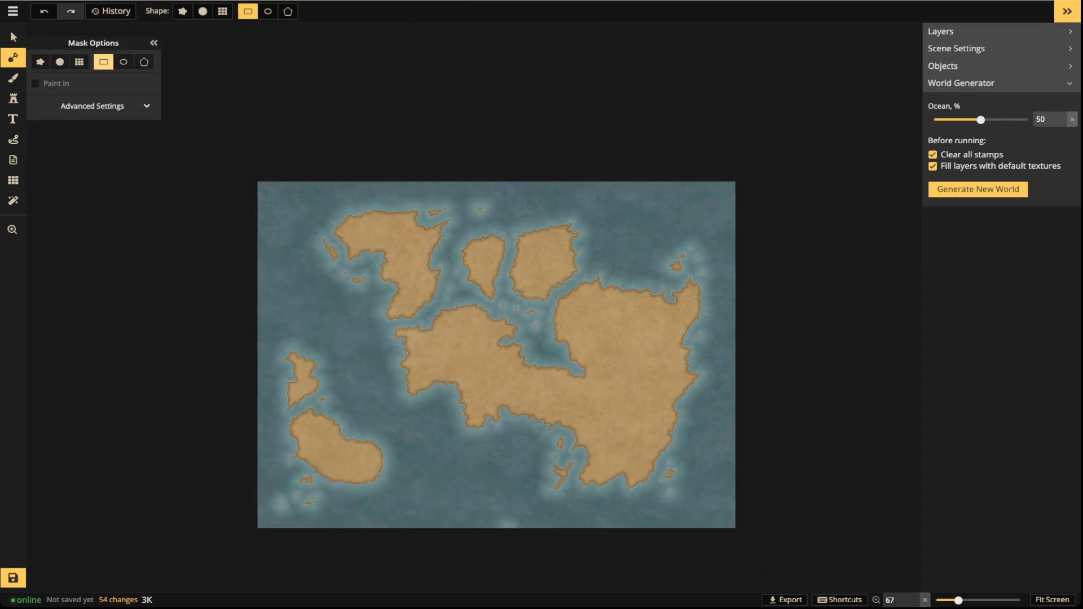
pyautogui.moveTo(194, 131); pyautogui.dragTo(778, 531)
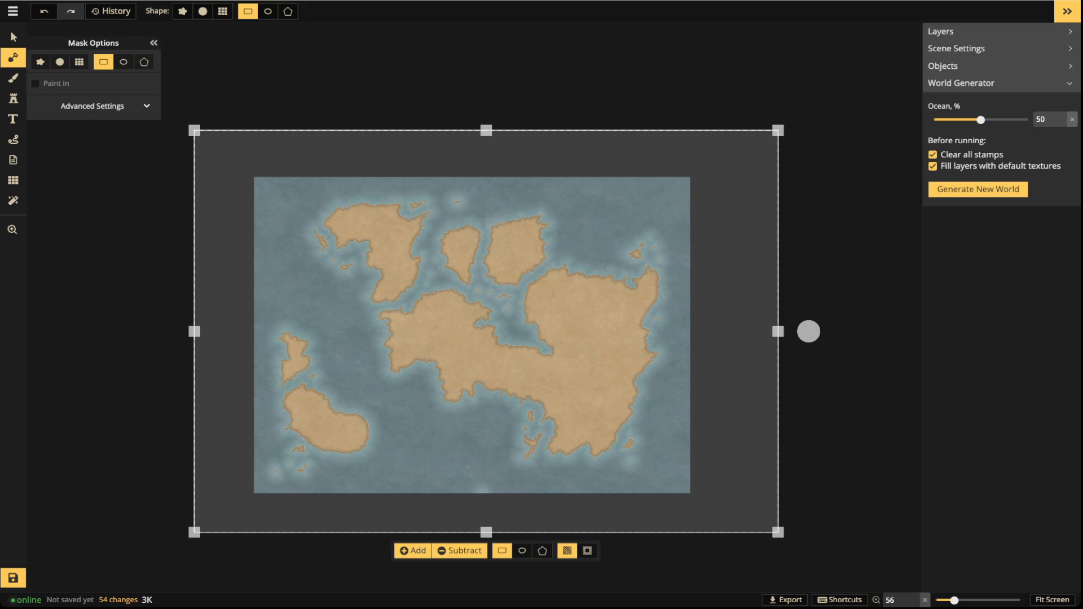
pyautogui.click(413, 551)
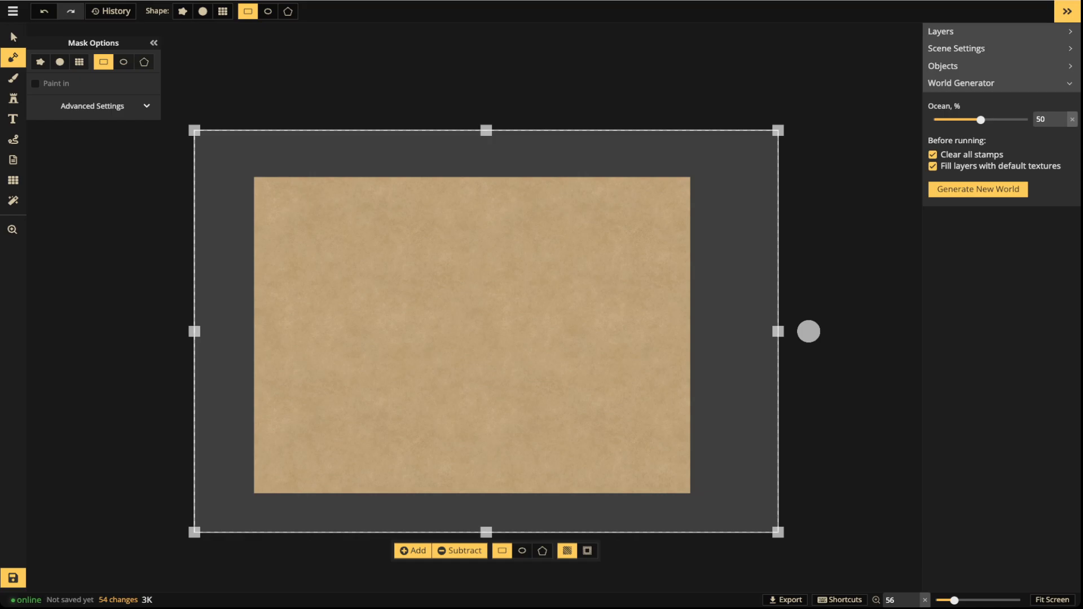
pyautogui.click(460, 551)
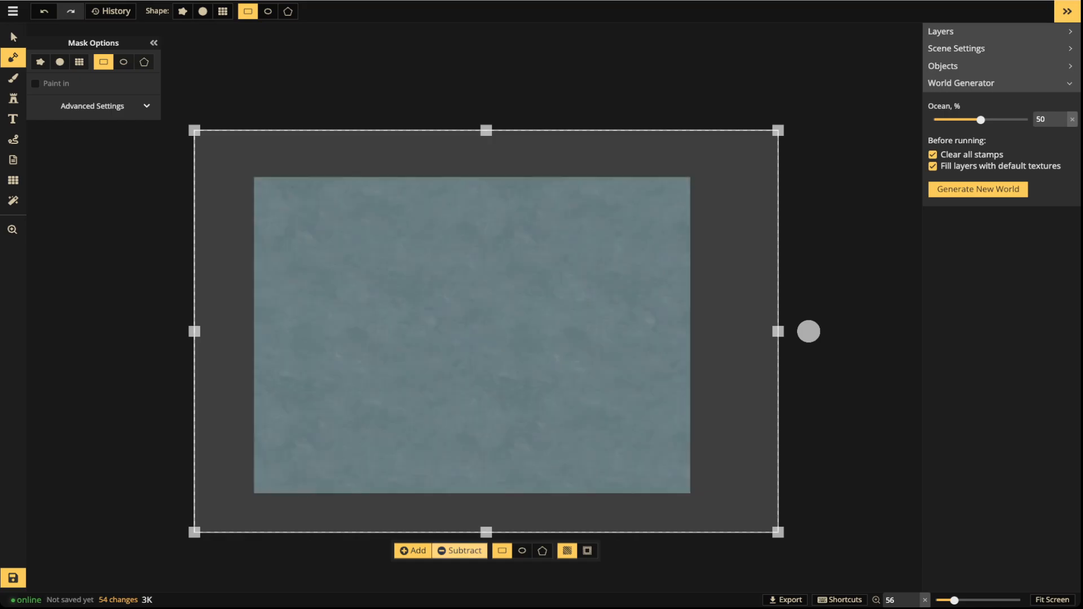
# Set the brush texture to the cracked grey texture in the last row of the Parchment World pack.
pyautogui.scroll(2, 409, 296)
pyautogui.click(13, 78)
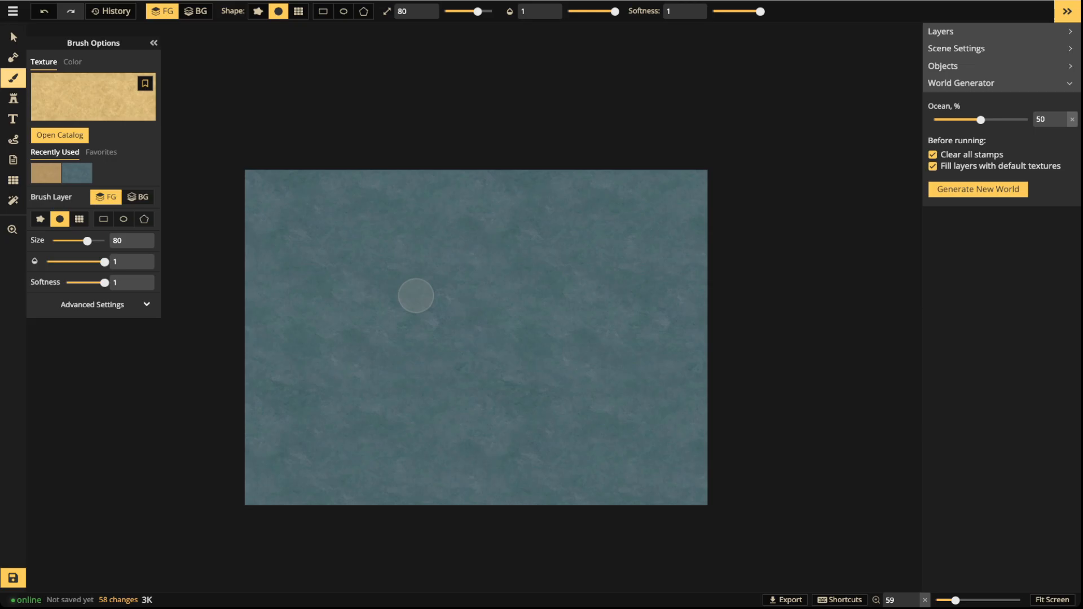
pyautogui.click(88, 102)
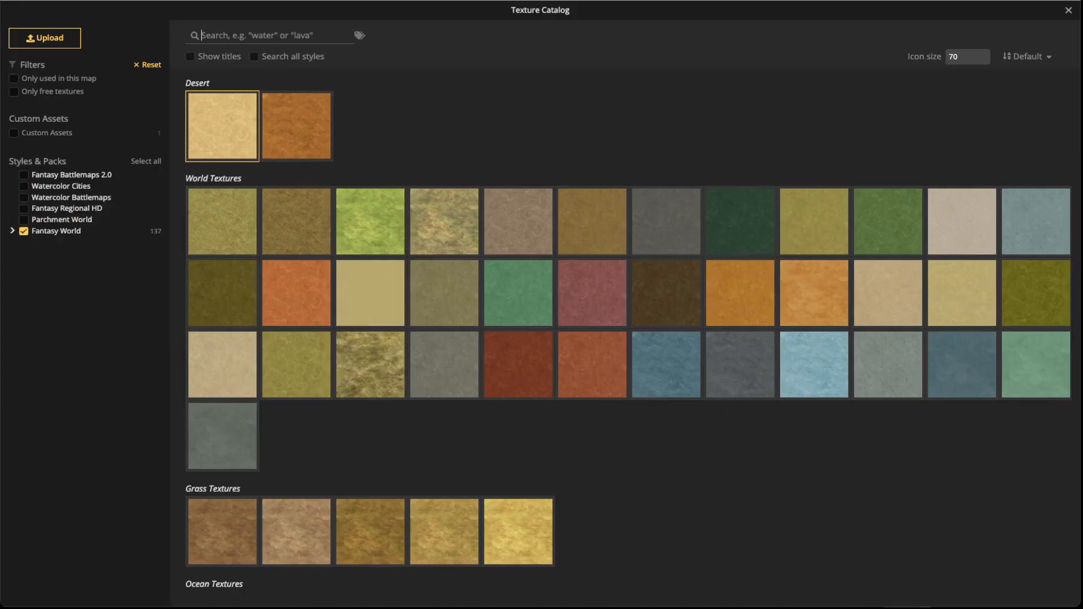
pyautogui.click(24, 231)
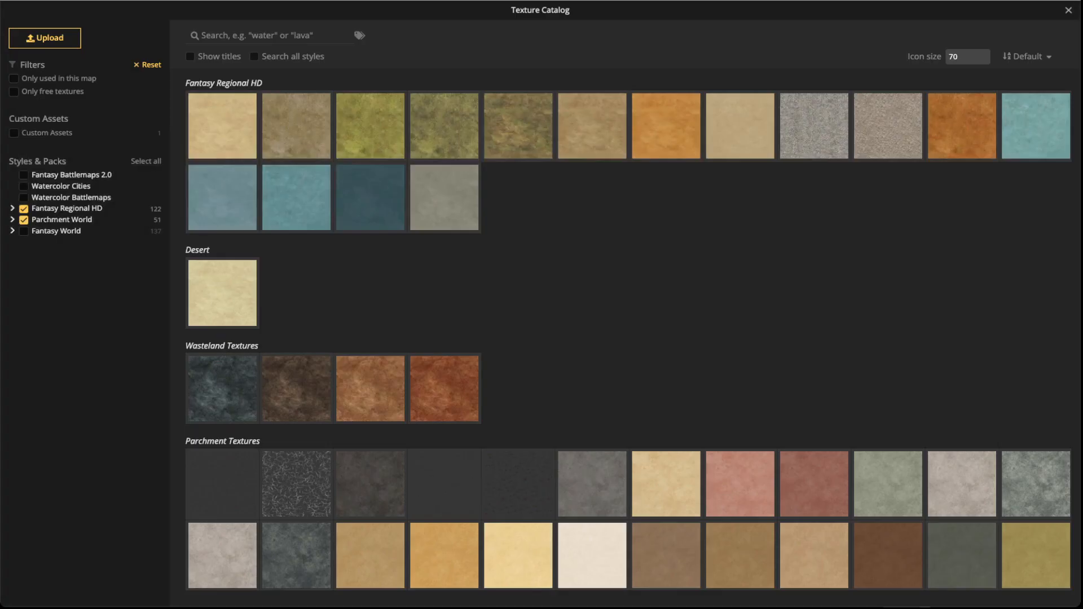
pyautogui.click(23, 208)
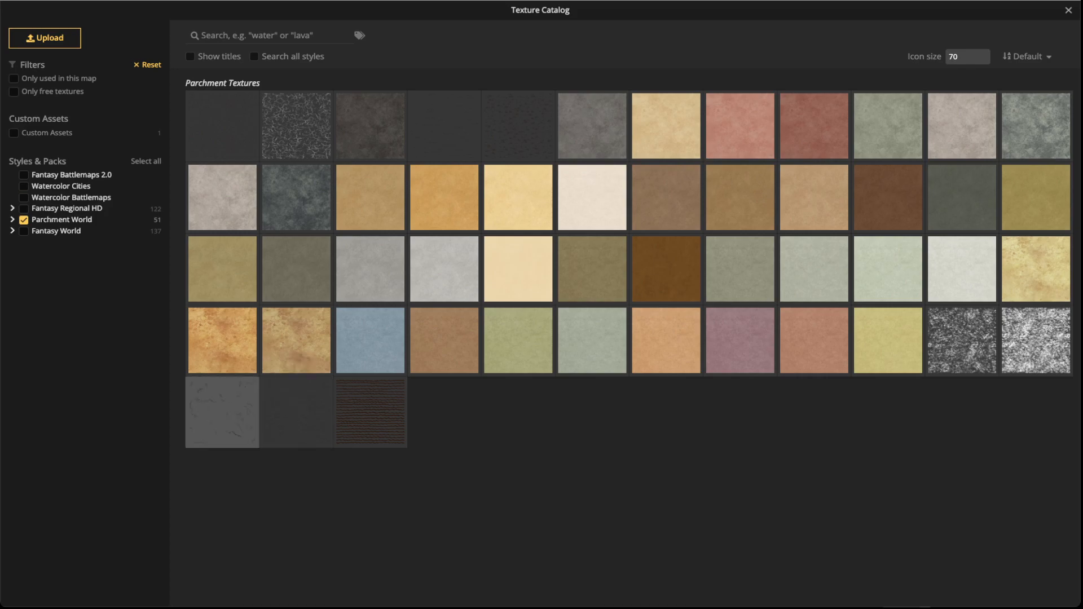
pyautogui.click(222, 412)
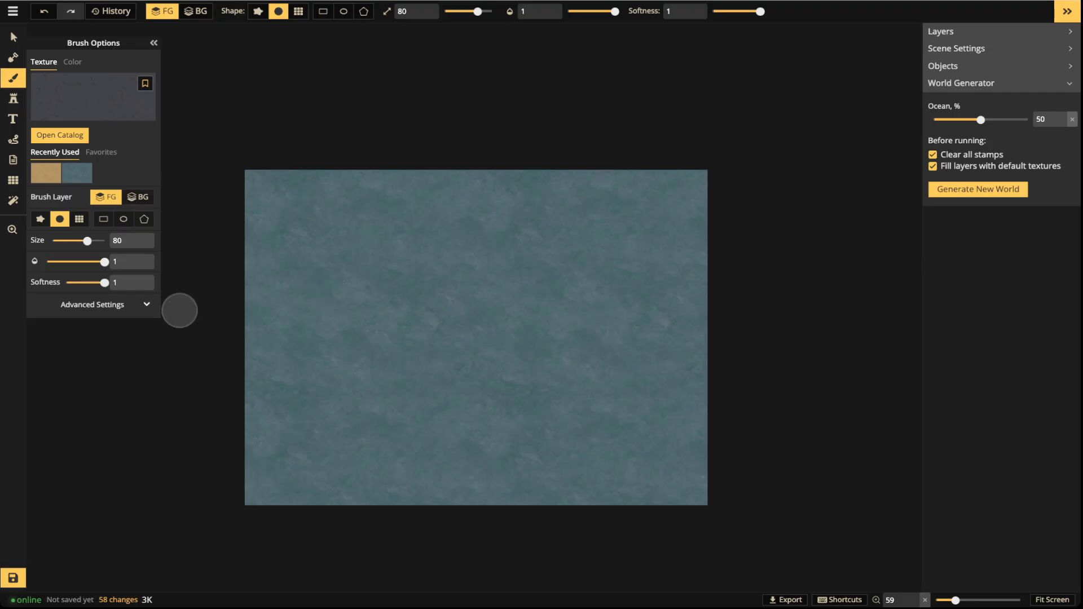
# Mark a rectangular brush area around the entire map and target the background layer.
pyautogui.click(146, 305)
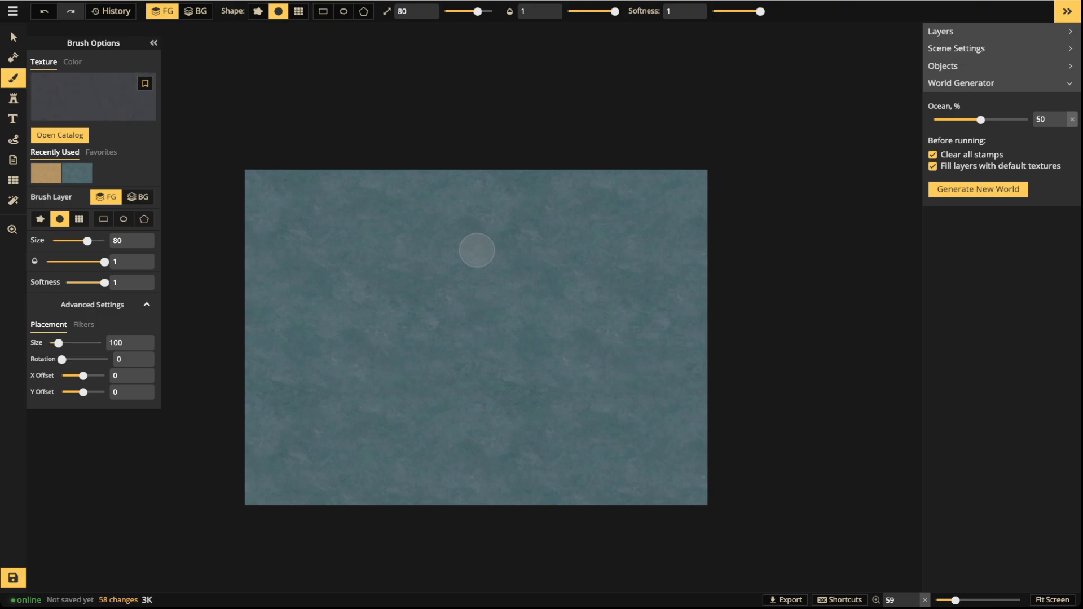
pyautogui.click(322, 11)
pyautogui.moveTo(225, 143); pyautogui.dragTo(733, 514)
pyautogui.click(196, 11)
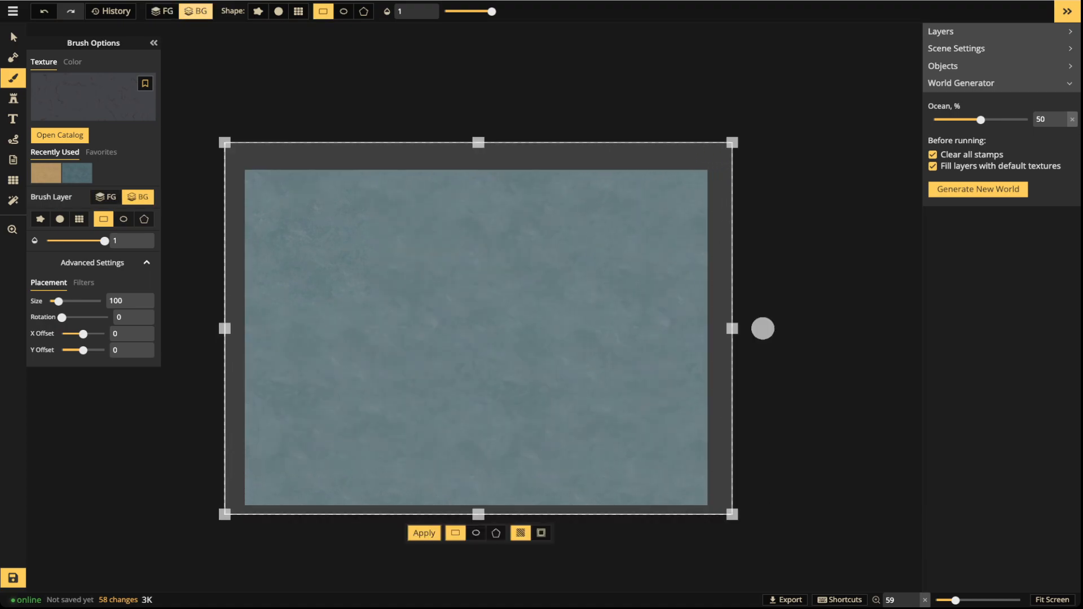
# Lower the crack texture's brightness, set its size to 214.82 and rotation to 24, and apply it across the ocean background.
pyautogui.click(84, 282)
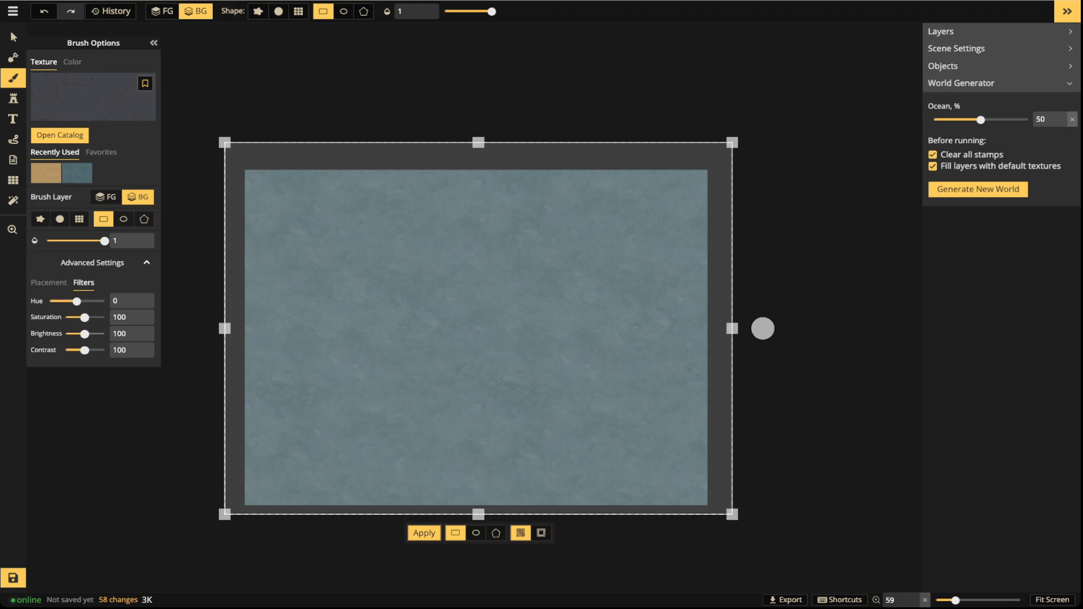
pyautogui.moveTo(84, 334); pyautogui.dragTo(64, 334)
pyautogui.click(49, 282)
pyautogui.moveTo(58, 301)
pyautogui.mouseDown()
pyautogui.moveTo(78, 301)
pyautogui.moveTo(67, 301)
pyautogui.moveTo(65, 318)
pyautogui.mouseUp()
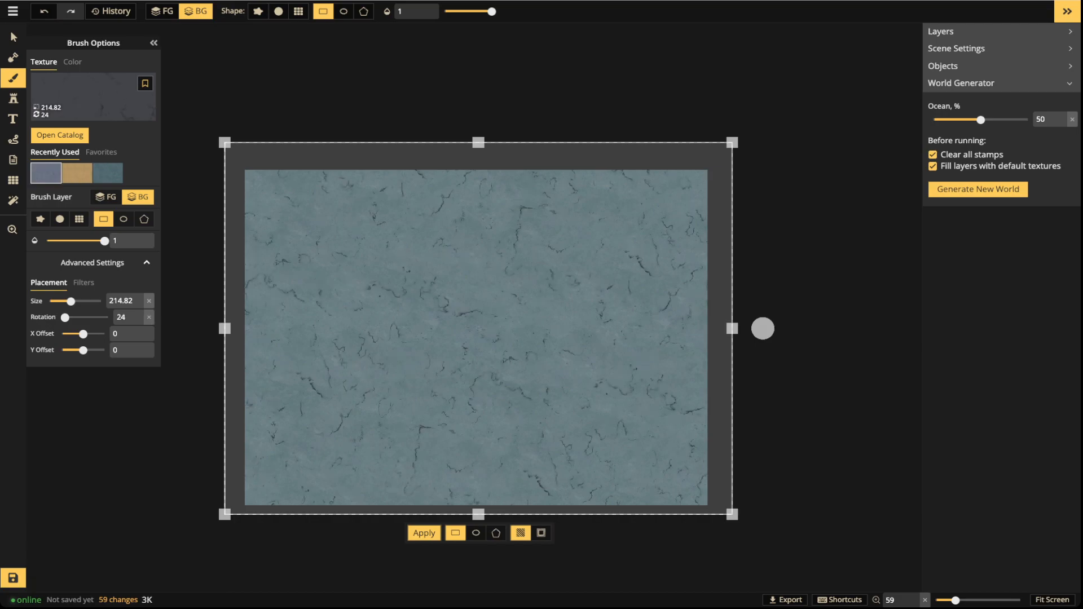
pyautogui.click(13, 38)
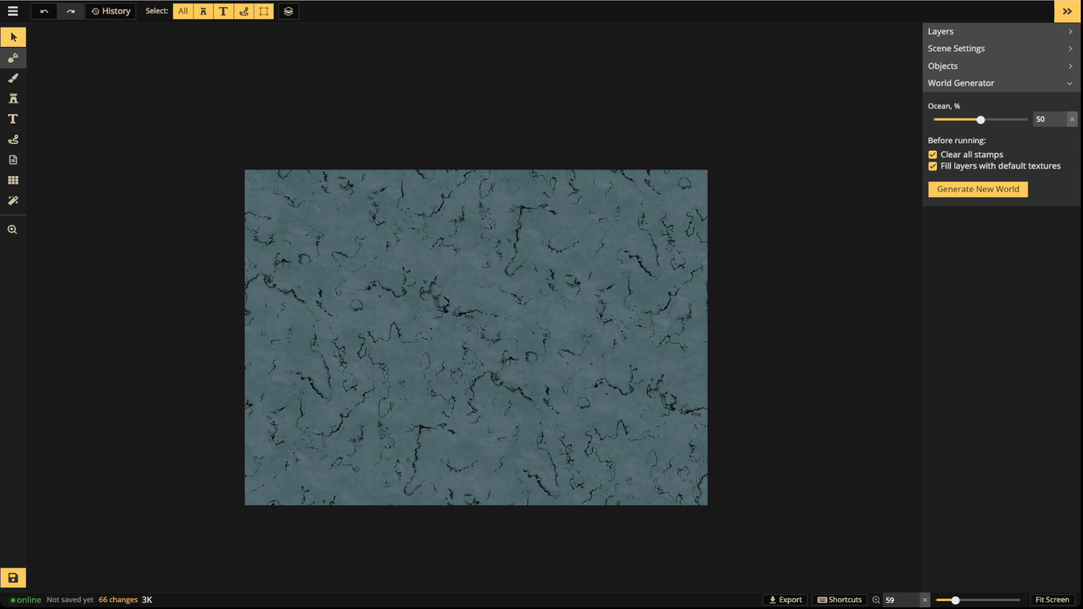
# With the rough-edged adding mask brush at size 10, draw a thin zigzag strip of land in the northwest.
pyautogui.click(13, 57)
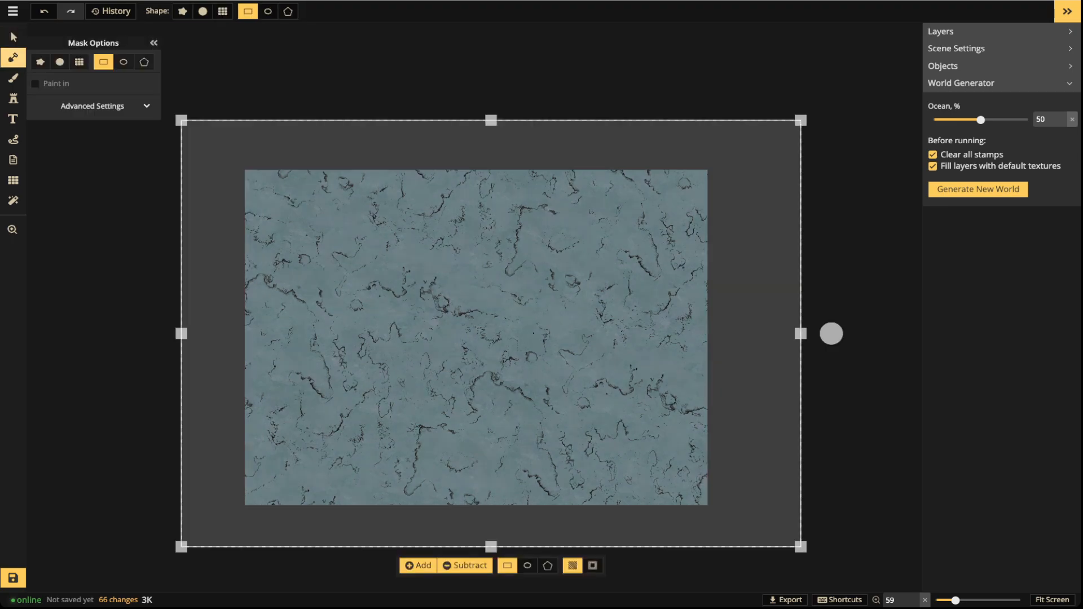
pyautogui.click(182, 11)
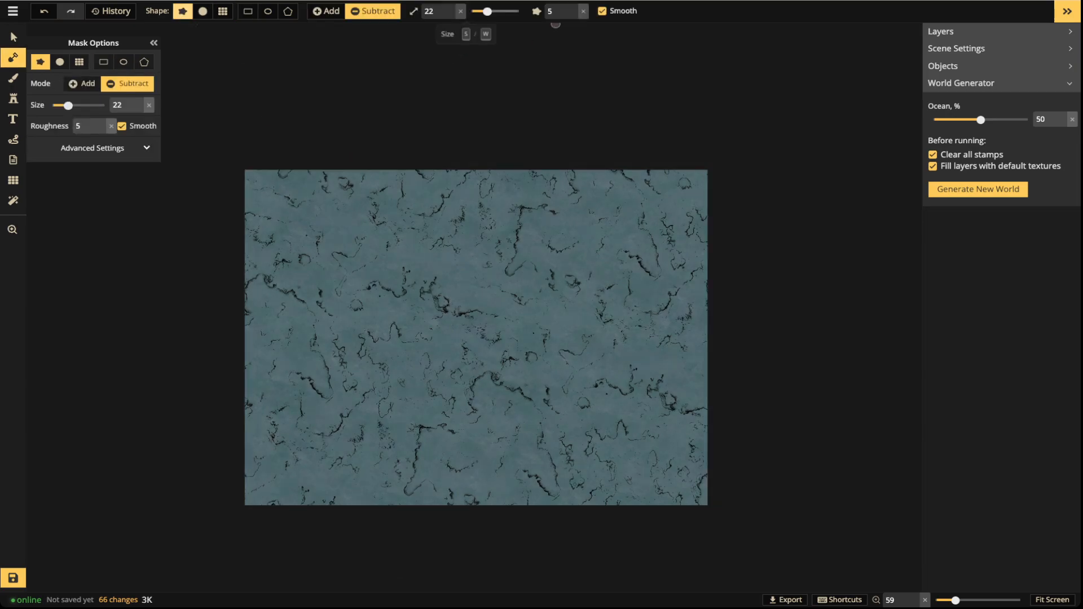
pyautogui.press('w')
pyautogui.press('w')
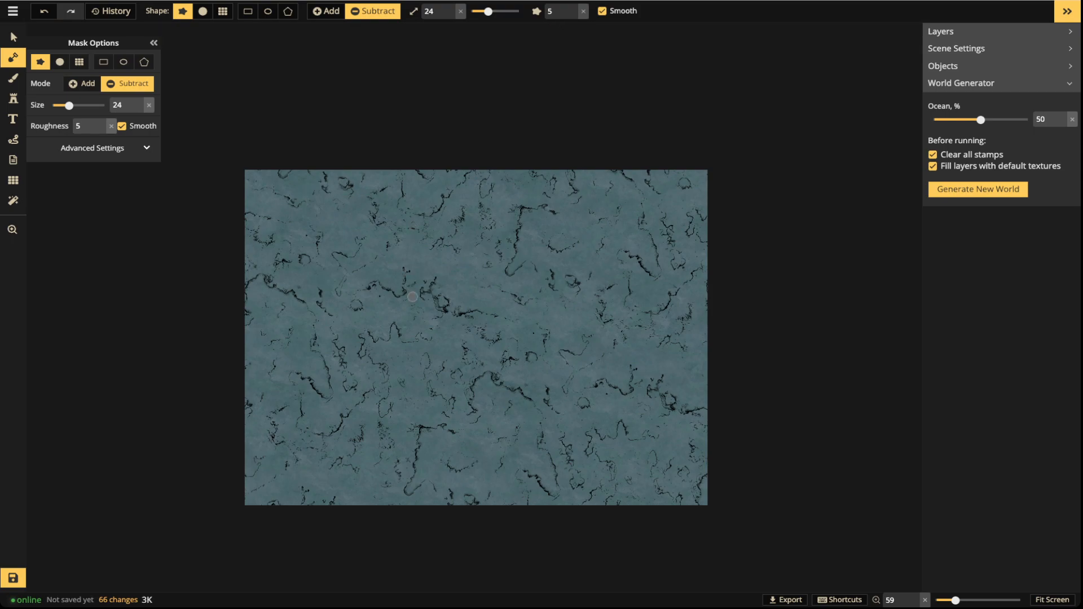
pyautogui.press('a')
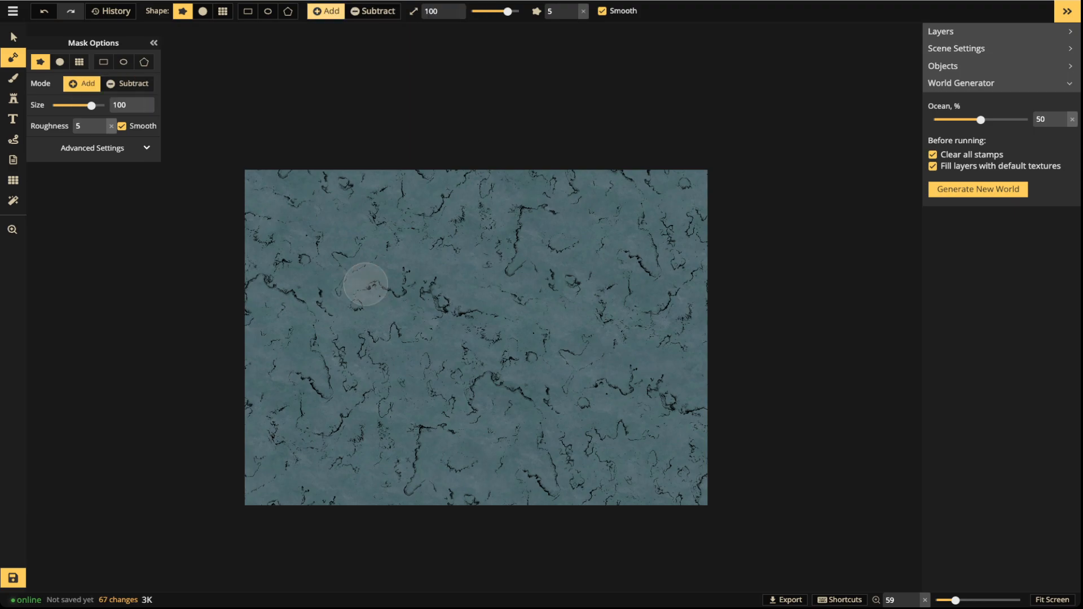
pyautogui.press('1')
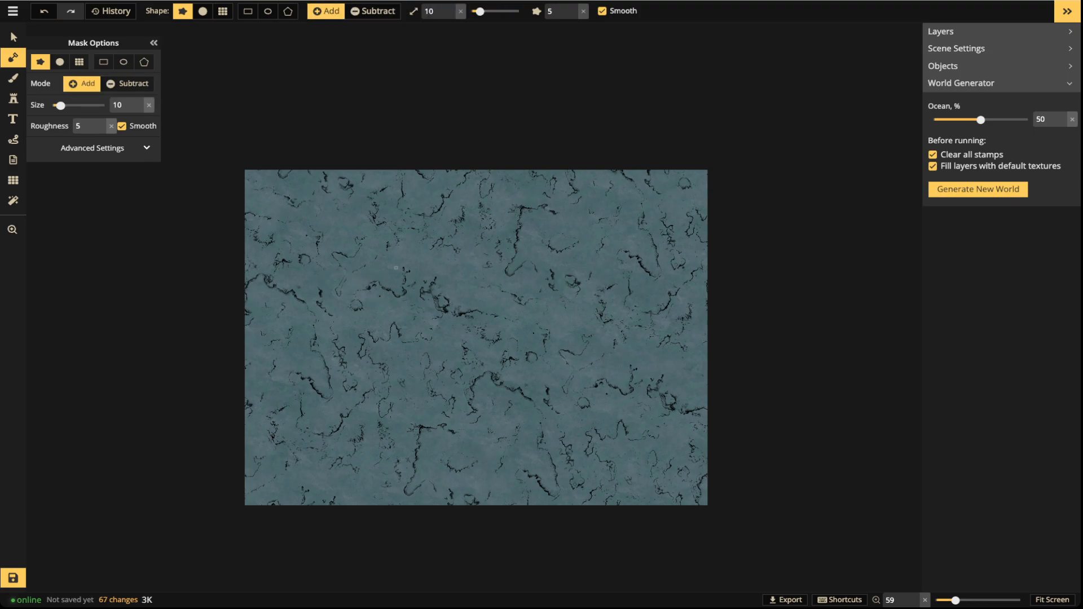
pyautogui.moveTo(397, 300)
pyautogui.mouseDown()
pyautogui.moveTo(369, 287)
pyautogui.moveTo(352, 296)
pyautogui.moveTo(335, 254)
pyautogui.mouseUp()
# Set the adding mask brush to size 32 and trace a closed, irregular outline for the western continent.
pyautogui.press('2')
pyautogui.press('3')
pyautogui.press(']')
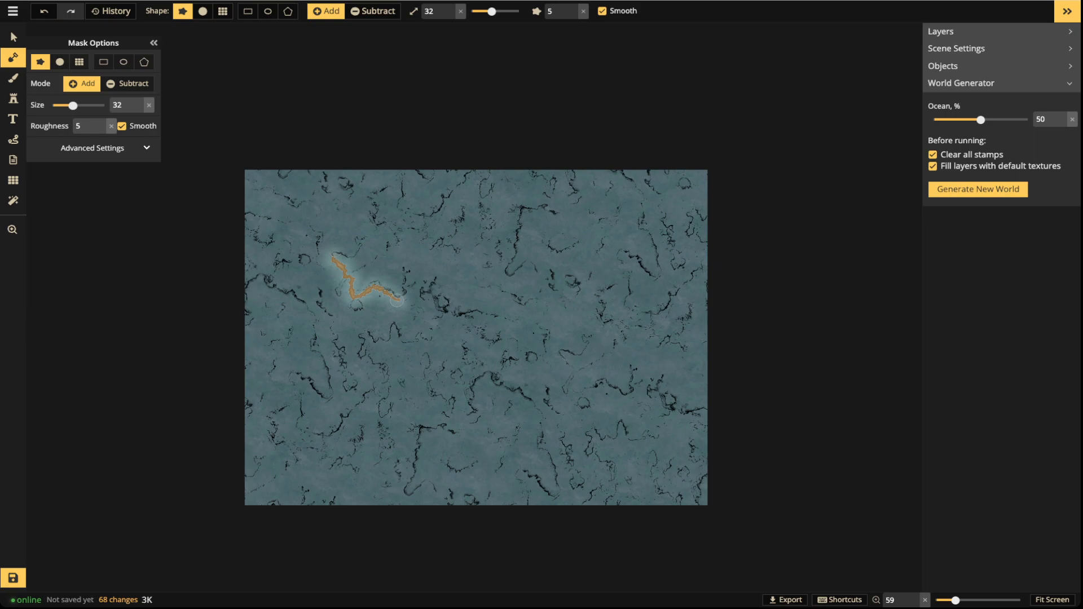
pyautogui.moveTo(398, 302)
pyautogui.mouseDown()
pyautogui.moveTo(376, 283)
pyautogui.moveTo(352, 302)
pyautogui.moveTo(319, 241)
pyautogui.moveTo(322, 263)
pyautogui.moveTo(276, 269)
pyautogui.moveTo(273, 283)
pyautogui.moveTo(302, 288)
pyautogui.moveTo(322, 320)
pyautogui.moveTo(333, 388)
pyautogui.moveTo(327, 403)
pyautogui.moveTo(299, 378)
pyautogui.moveTo(307, 409)
pyautogui.moveTo(339, 415)
pyautogui.moveTo(353, 387)
pyautogui.moveTo(402, 420)
pyautogui.moveTo(388, 450)
pyautogui.moveTo(412, 479)
pyautogui.moveTo(418, 420)
pyautogui.moveTo(447, 426)
pyautogui.moveTo(456, 407)
pyautogui.moveTo(427, 374)
pyautogui.moveTo(470, 340)
pyautogui.moveTo(480, 345)
pyautogui.moveTo(486, 321)
pyautogui.moveTo(397, 287)
pyautogui.mouseUp()
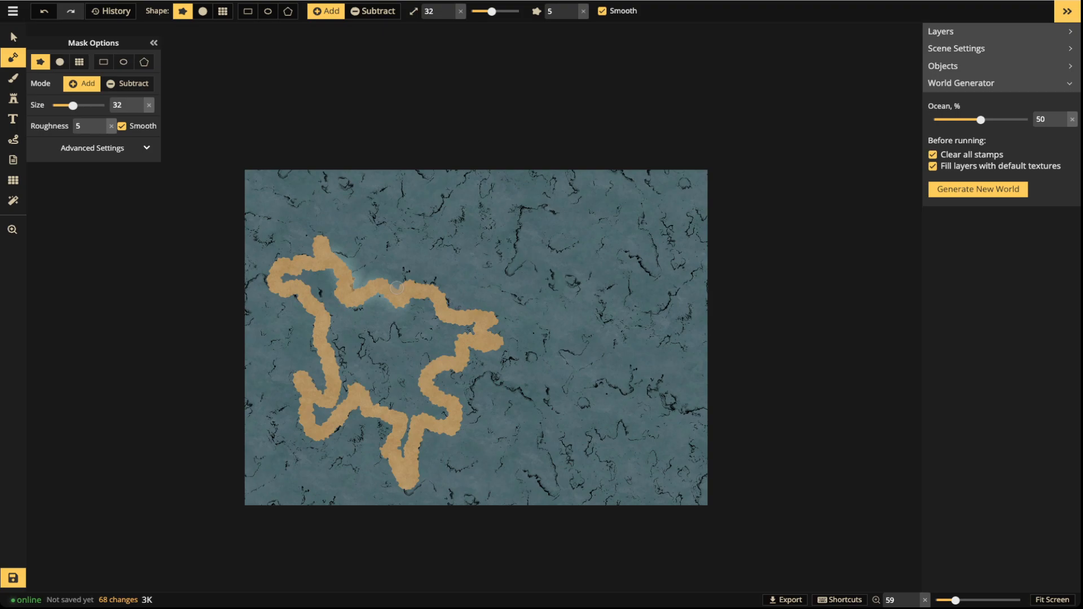
# Fill the western continent's northwestern head, thicken its northern edge, and outline a second continent with a southern peninsula in the northeast.
pyautogui.moveTo(397, 286); pyautogui.dragTo(398, 286)
pyautogui.moveTo(287, 277)
pyautogui.mouseDown()
pyautogui.moveTo(334, 283)
pyautogui.moveTo(335, 304)
pyautogui.moveTo(304, 279)
pyautogui.moveTo(335, 295)
pyautogui.moveTo(281, 268)
pyautogui.mouseUp()
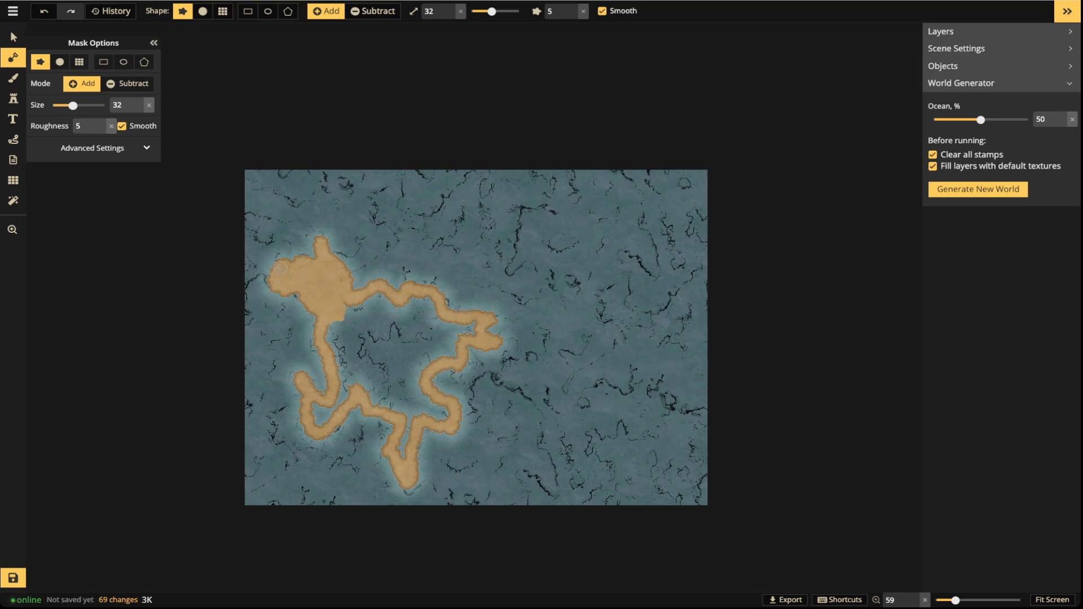
pyautogui.moveTo(472, 325)
pyautogui.mouseDown()
pyautogui.moveTo(418, 306)
pyautogui.moveTo(436, 308)
pyautogui.moveTo(410, 304)
pyautogui.moveTo(395, 318)
pyautogui.moveTo(379, 295)
pyautogui.moveTo(333, 314)
pyautogui.mouseUp()
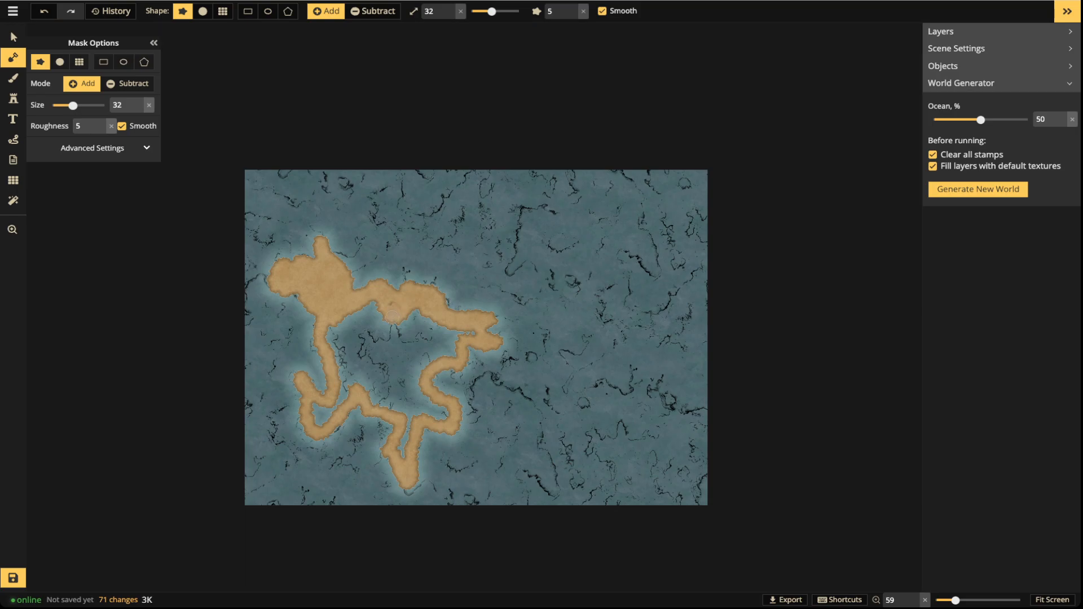
pyautogui.click(378, 322)
pyautogui.moveTo(525, 211)
pyautogui.mouseDown()
pyautogui.moveTo(504, 267)
pyautogui.moveTo(565, 266)
pyautogui.moveTo(578, 278)
pyautogui.moveTo(559, 317)
pyautogui.moveTo(566, 342)
pyautogui.moveTo(612, 336)
pyautogui.moveTo(600, 305)
pyautogui.moveTo(623, 281)
pyautogui.moveTo(624, 249)
pyautogui.moveTo(647, 267)
pyautogui.moveTo(650, 210)
pyautogui.moveTo(536, 196)
pyautogui.mouseUp()
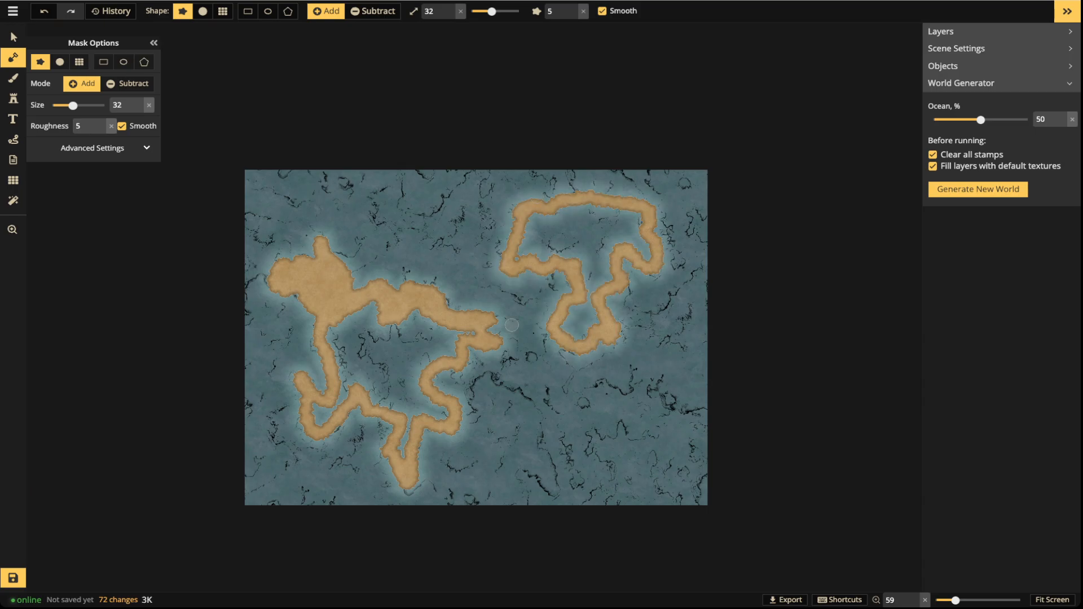
# Try a free-drawn dashed white path from the northeastern continent to the western continent's eastern tip, with its width set to 2.
pyautogui.click(13, 139)
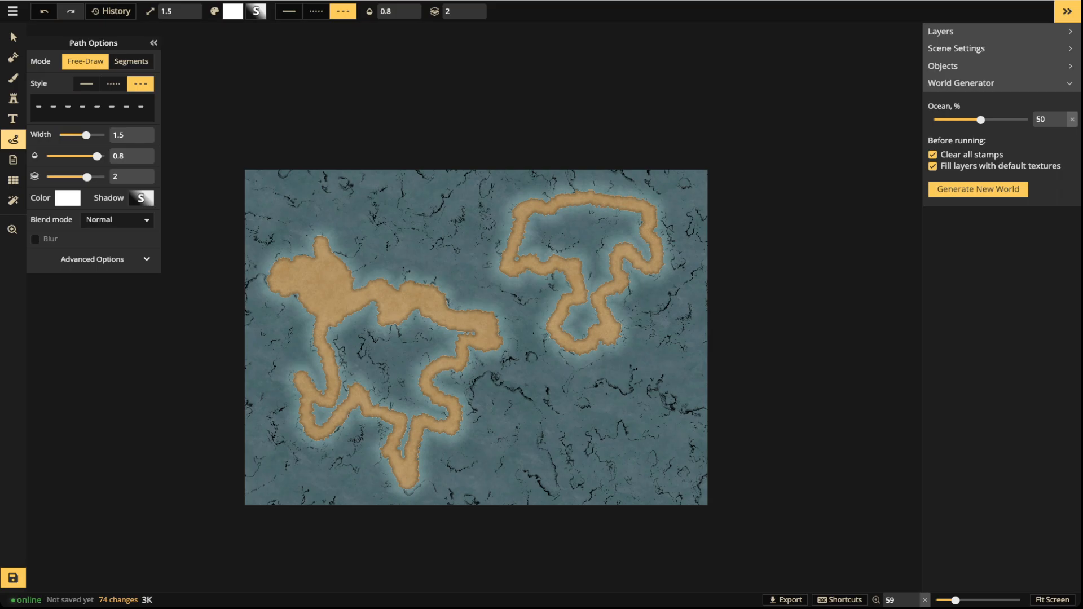
pyautogui.moveTo(519, 276); pyautogui.dragTo(530, 274)
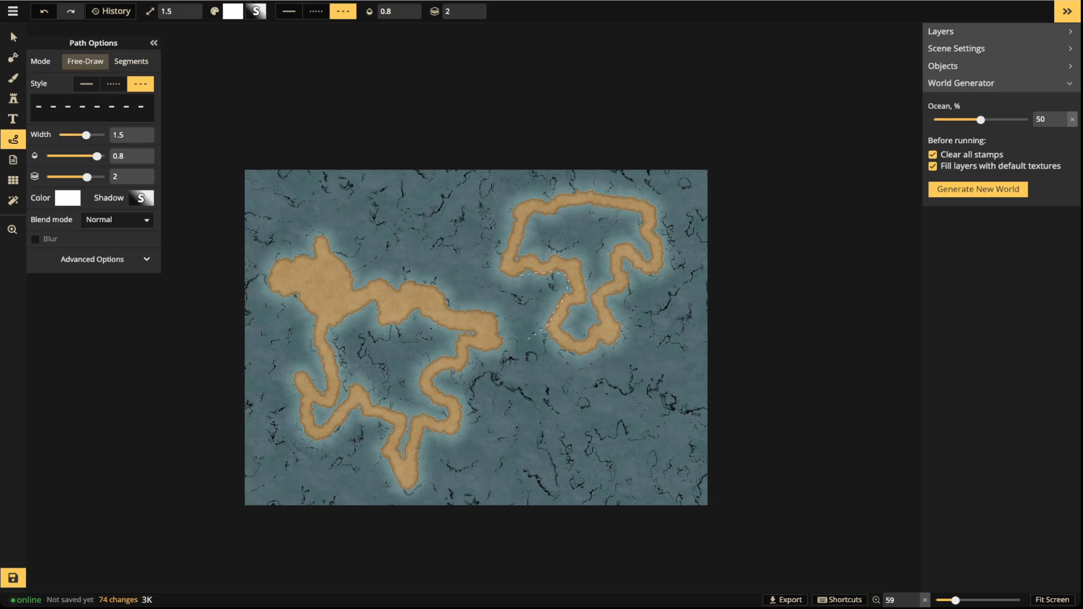
pyautogui.moveTo(502, 335)
pyautogui.mouseDown()
pyautogui.moveTo(481, 354)
pyautogui.moveTo(462, 342)
pyautogui.mouseUp()
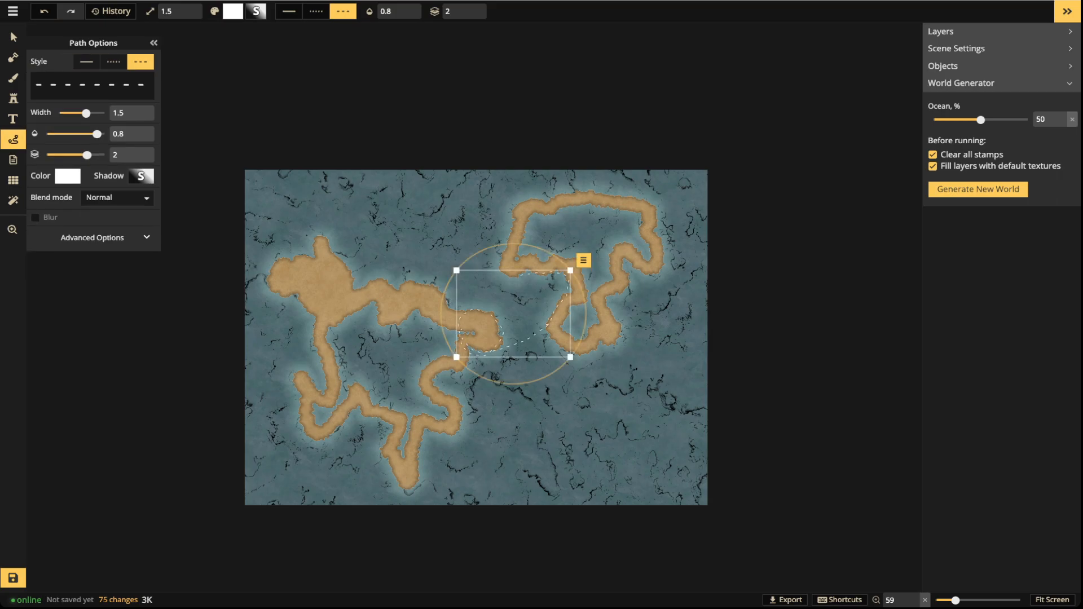
pyautogui.press(']')
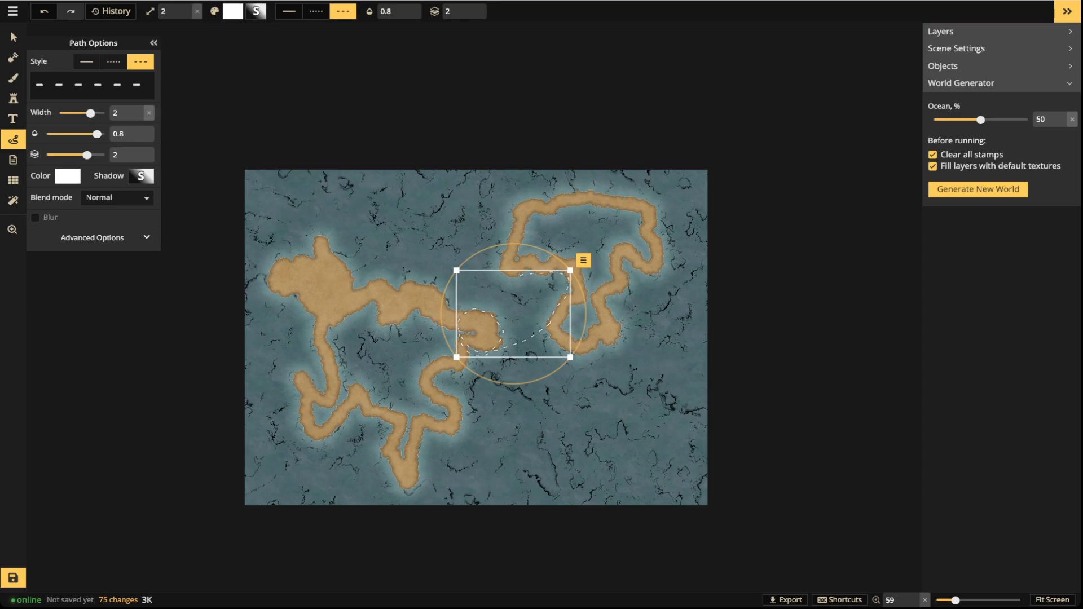
pyautogui.press('Escape')
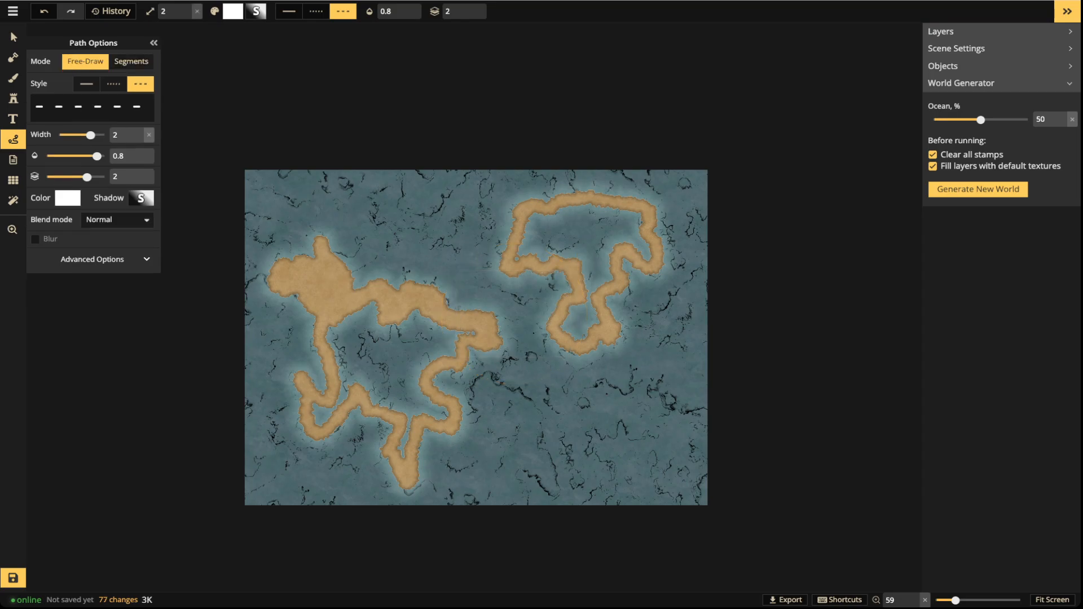
# With the adding mask brush at size 32, paint an elongated southern island, a small islet to its northeast, and a curved northern island.
pyautogui.click(13, 57)
pyautogui.moveTo(542, 452)
pyautogui.mouseDown()
pyautogui.moveTo(538, 422)
pyautogui.moveTo(516, 397)
pyautogui.mouseUp()
pyautogui.moveTo(509, 437)
pyautogui.mouseDown()
pyautogui.moveTo(555, 492)
pyautogui.moveTo(518, 414)
pyautogui.moveTo(531, 468)
pyautogui.moveTo(518, 430)
pyautogui.mouseUp()
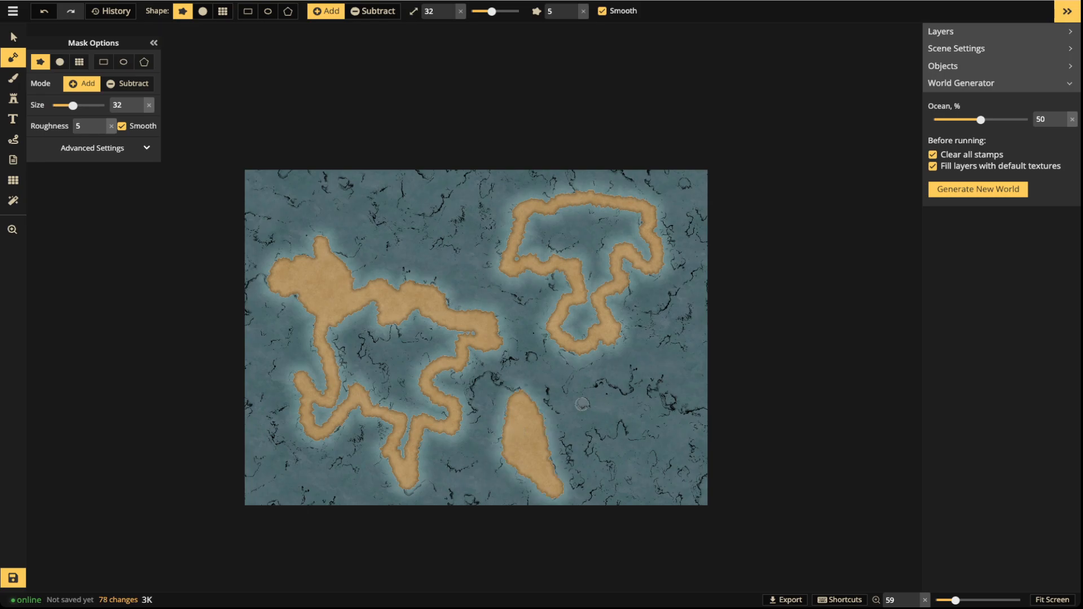
pyautogui.click(582, 403)
pyautogui.moveTo(451, 198)
pyautogui.mouseDown()
pyautogui.moveTo(452, 231)
pyautogui.moveTo(459, 207)
pyautogui.moveTo(430, 229)
pyautogui.mouseUp()
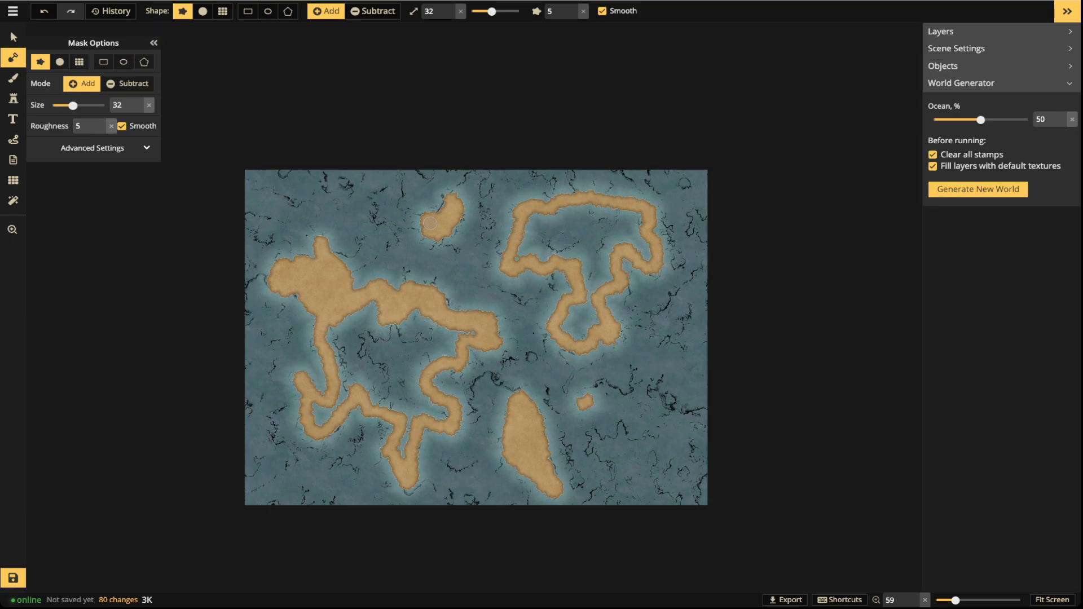
# Set the adding mask brush to size 68 and fill the entire interior of the western continent with land.
pyautogui.moveTo(491, 12); pyautogui.dragTo(502, 11)
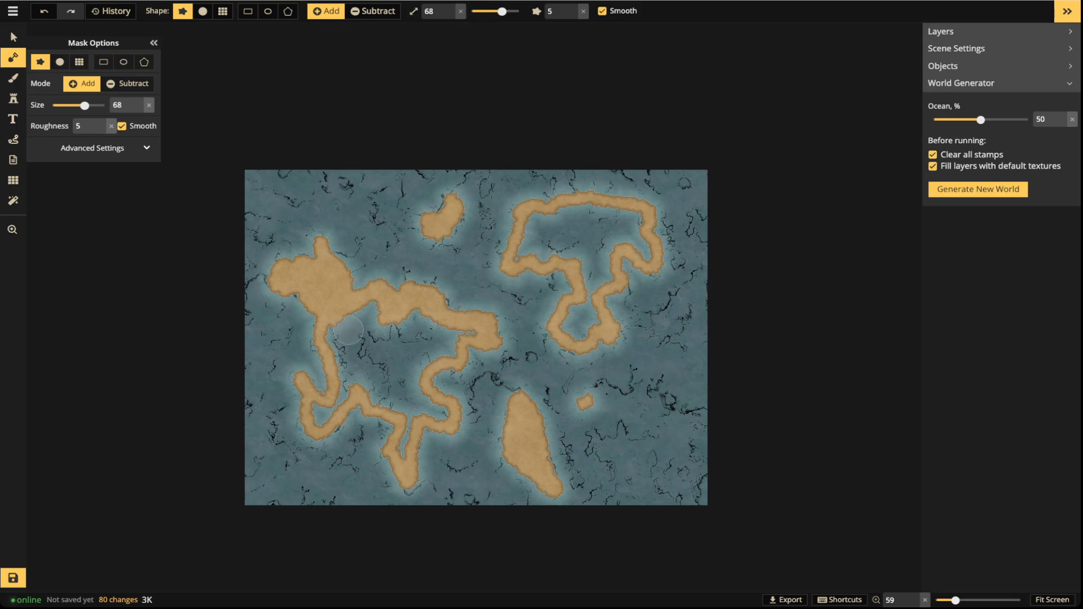
pyautogui.moveTo(341, 322)
pyautogui.mouseDown()
pyautogui.moveTo(344, 385)
pyautogui.moveTo(322, 417)
pyautogui.moveTo(315, 395)
pyautogui.moveTo(329, 334)
pyautogui.mouseUp()
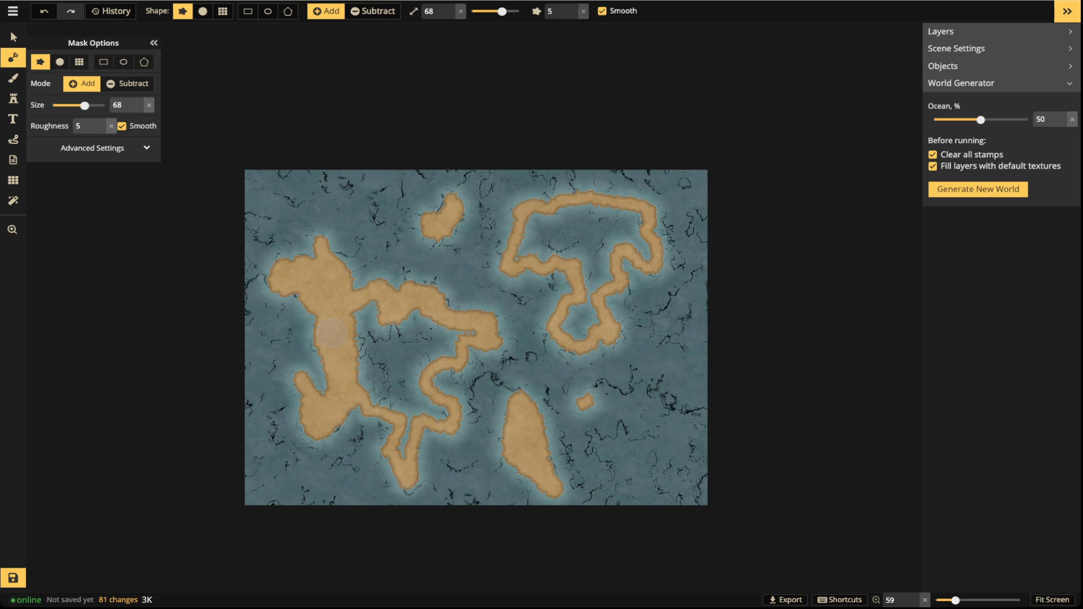
pyautogui.moveTo(392, 313)
pyautogui.mouseDown()
pyautogui.moveTo(468, 333)
pyautogui.moveTo(439, 334)
pyautogui.moveTo(440, 350)
pyautogui.moveTo(412, 377)
pyautogui.moveTo(425, 402)
pyautogui.moveTo(431, 365)
pyautogui.mouseUp()
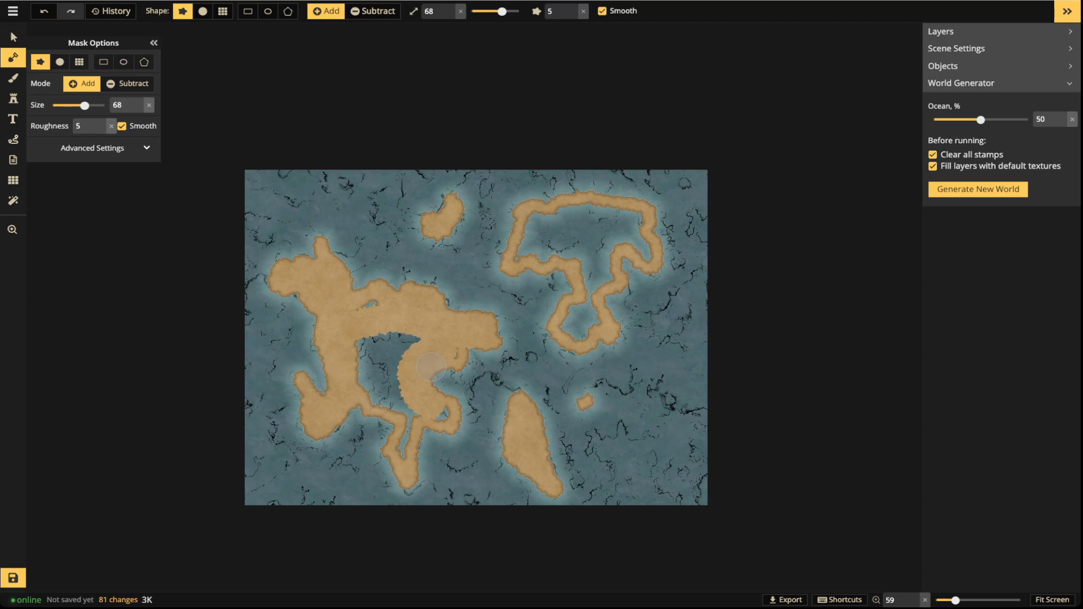
pyautogui.moveTo(431, 366)
pyautogui.mouseDown()
pyautogui.moveTo(403, 435)
pyautogui.moveTo(418, 403)
pyautogui.moveTo(427, 409)
pyautogui.moveTo(393, 377)
pyautogui.moveTo(386, 318)
pyautogui.moveTo(358, 335)
pyautogui.moveTo(383, 397)
pyautogui.moveTo(416, 345)
pyautogui.mouseUp()
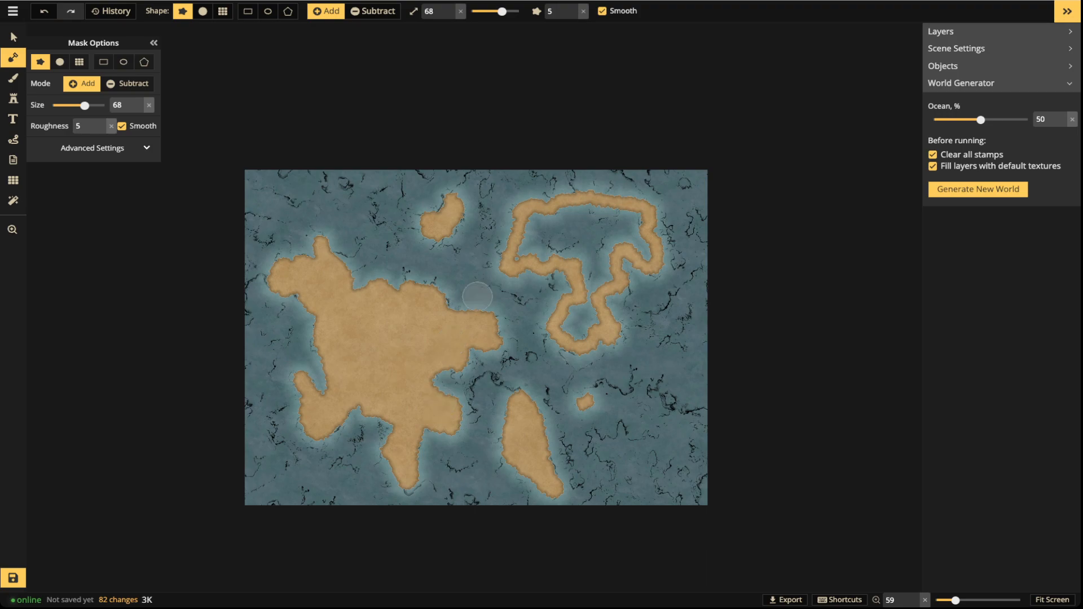
# Fill the interior of the northeastern continent and its southern peninsula with land using the size 68 mask brush.
pyautogui.moveTo(560, 212)
pyautogui.mouseDown()
pyautogui.moveTo(586, 332)
pyautogui.moveTo(586, 293)
pyautogui.mouseUp()
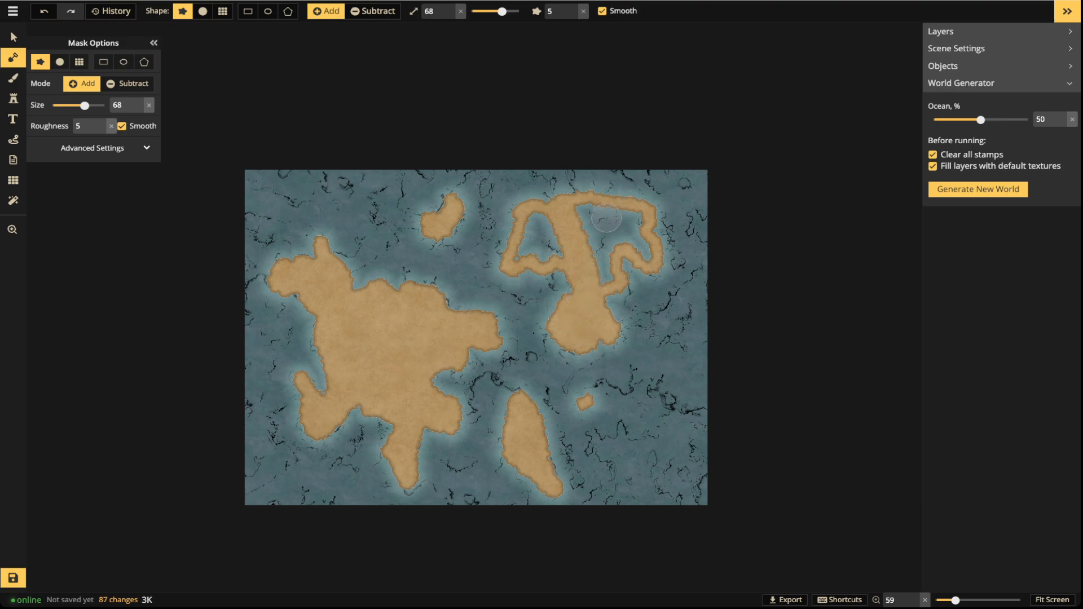
pyautogui.moveTo(538, 216)
pyautogui.mouseDown()
pyautogui.moveTo(523, 256)
pyautogui.moveTo(559, 245)
pyautogui.moveTo(561, 214)
pyautogui.mouseUp()
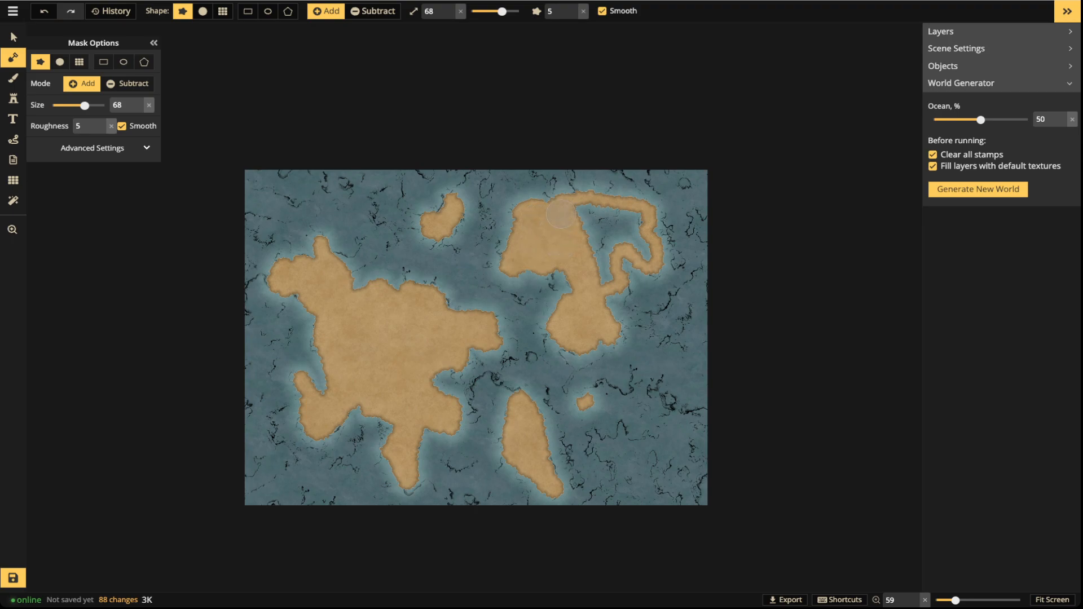
pyautogui.moveTo(603, 278)
pyautogui.mouseDown()
pyautogui.moveTo(607, 243)
pyautogui.moveTo(637, 240)
pyautogui.moveTo(641, 252)
pyautogui.moveTo(633, 219)
pyautogui.moveTo(587, 211)
pyautogui.moveTo(596, 243)
pyautogui.moveTo(622, 227)
pyautogui.moveTo(632, 262)
pyautogui.mouseUp()
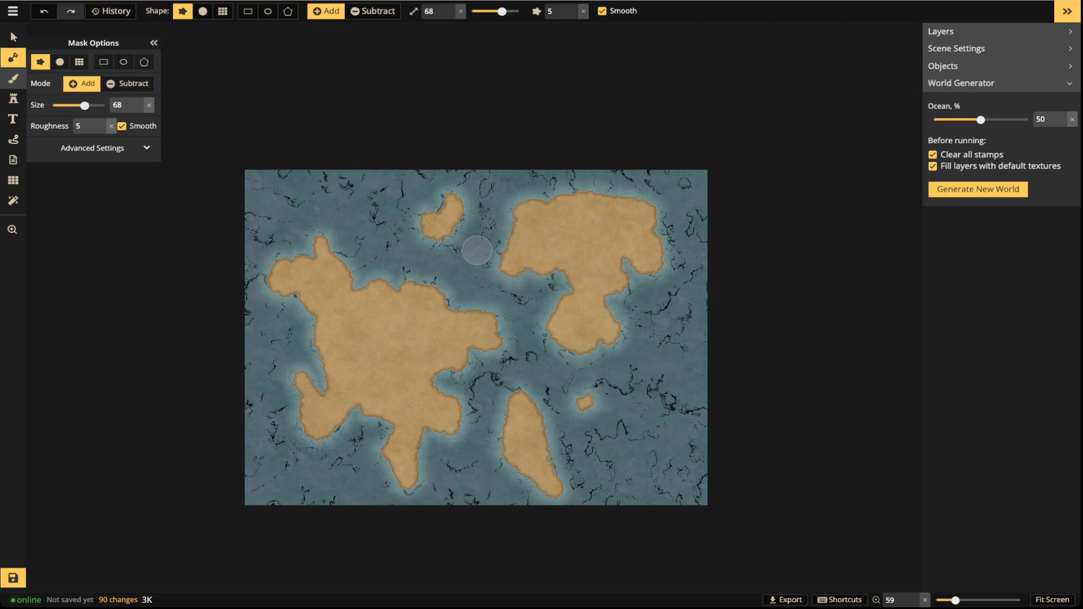
# Cover the cracked ocean with the recently used plain blue water texture over the full-map rectangle on the BG layer.
pyautogui.click(13, 78)
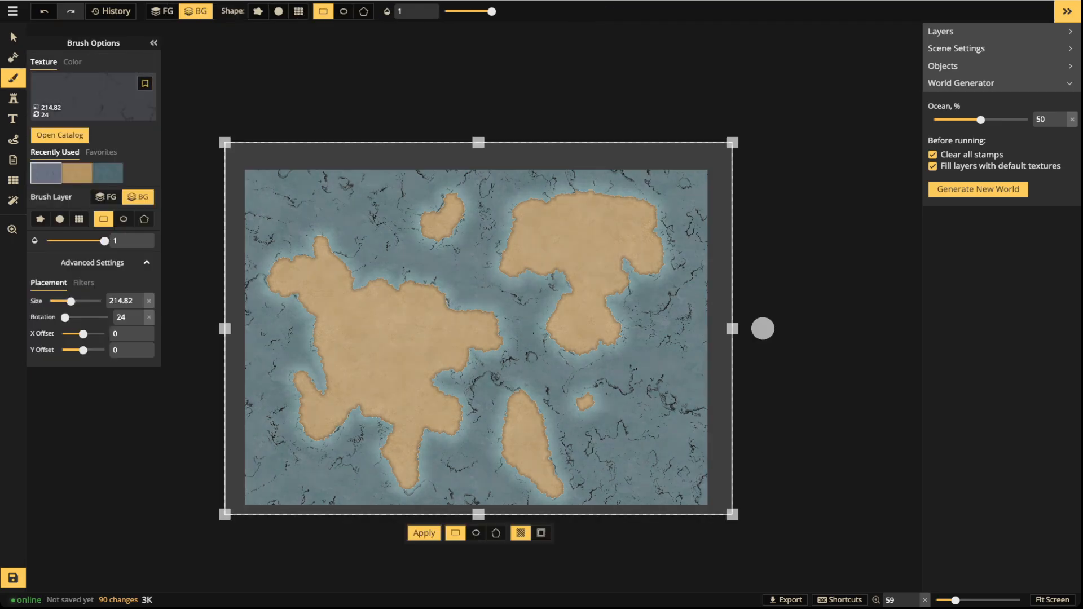
pyautogui.click(108, 173)
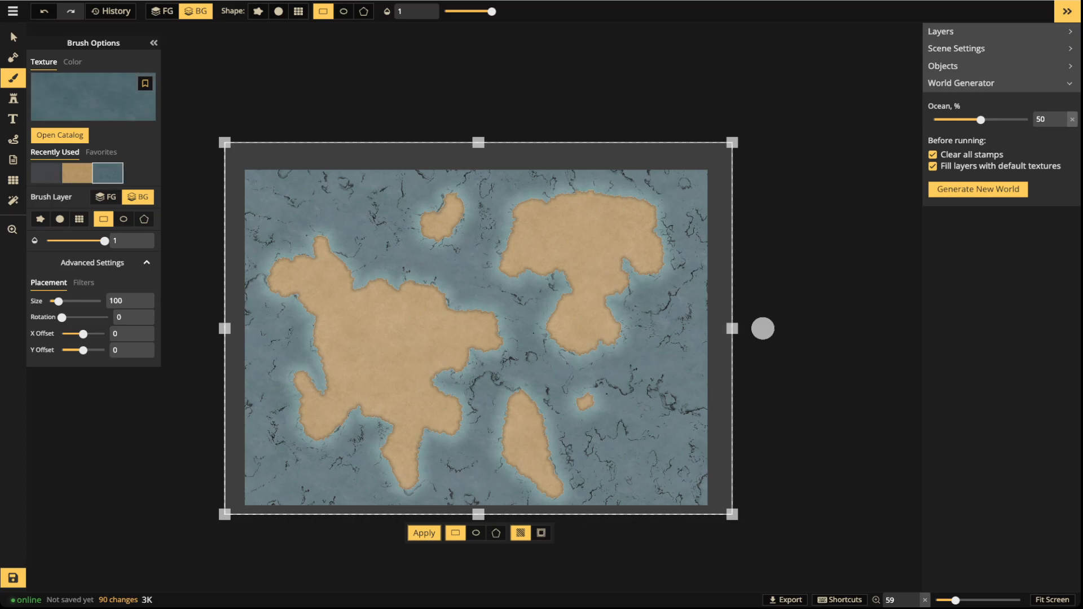
pyautogui.click(424, 533)
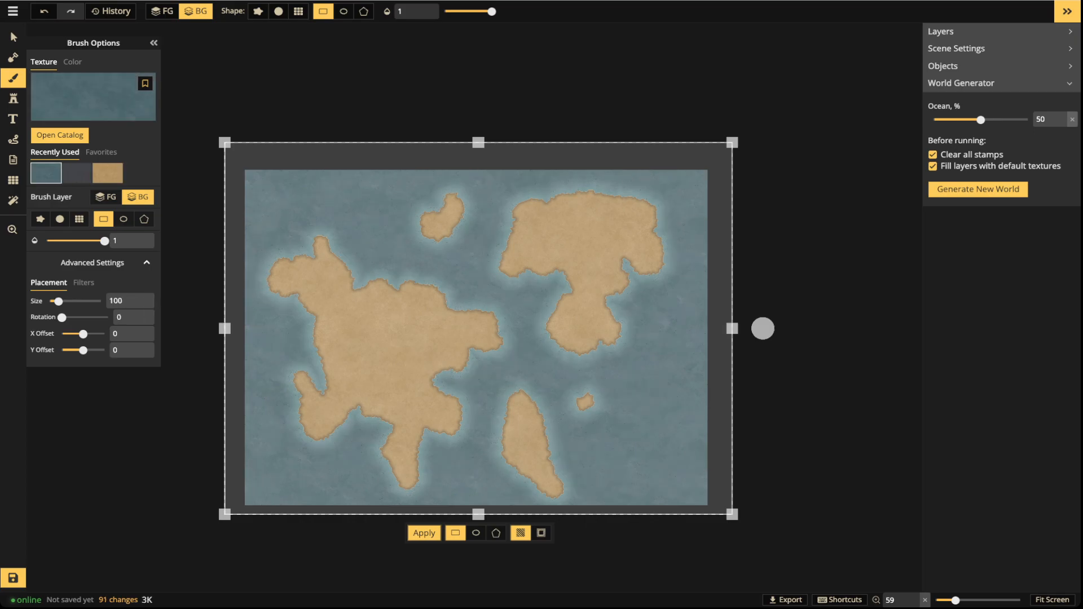
pyautogui.click(14, 37)
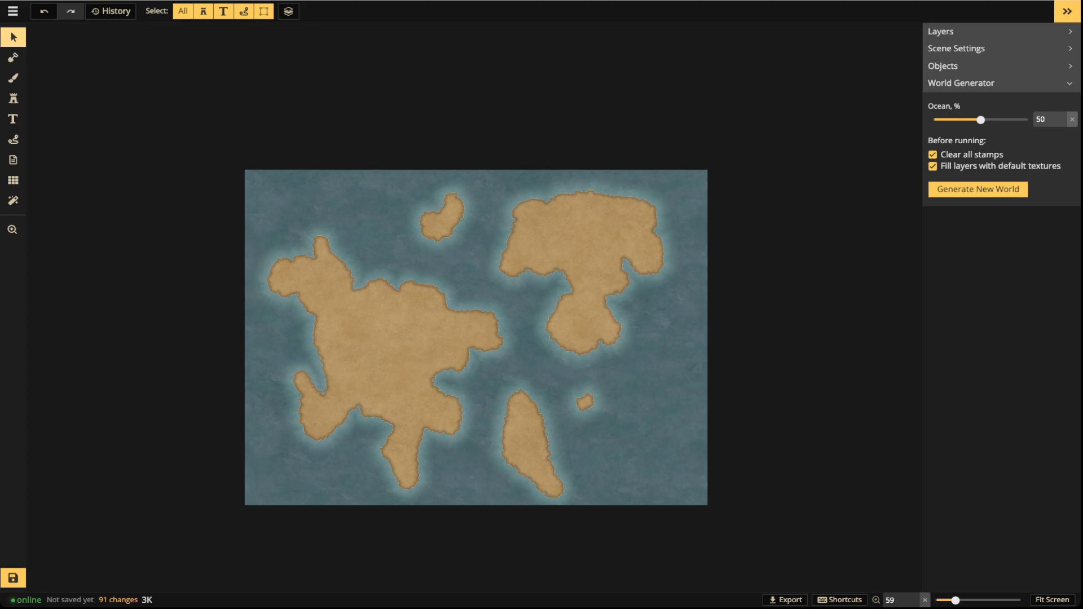
pyautogui.scroll(4, 403, 303)
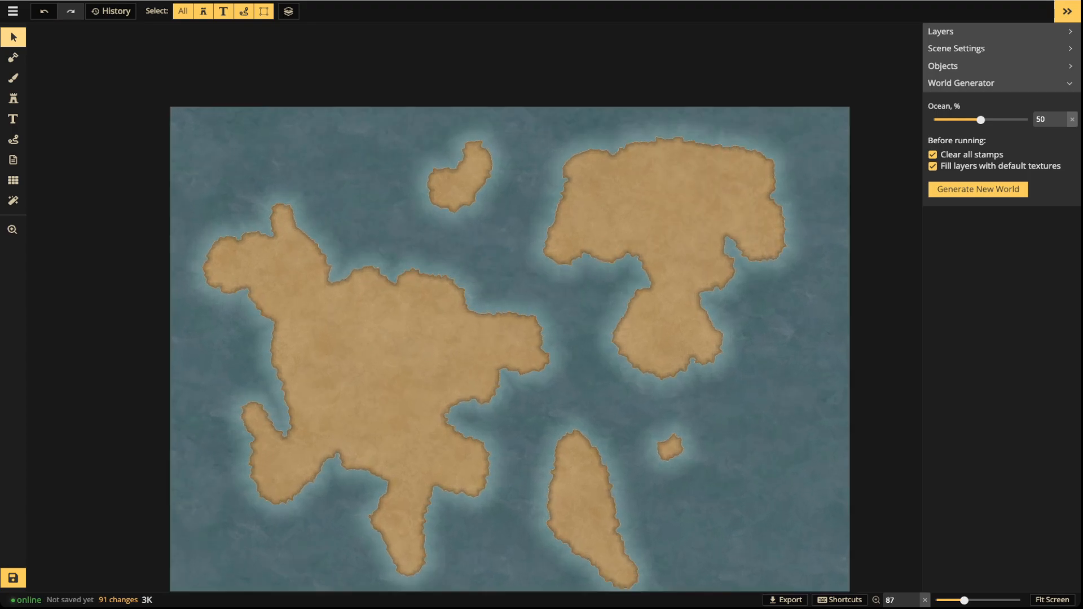
pyautogui.scroll(-1, 429, 379)
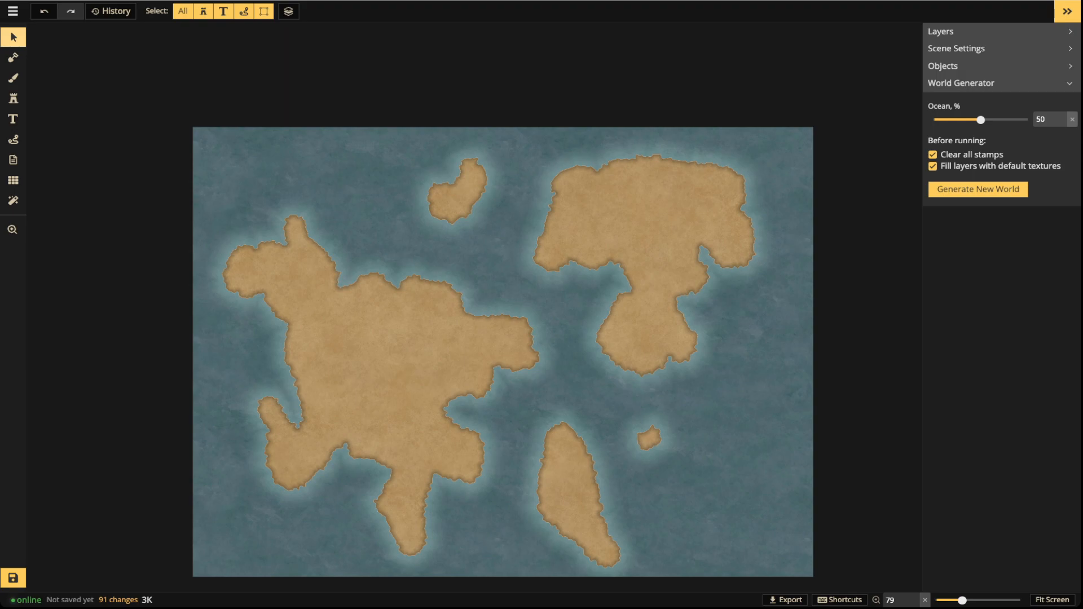
pyautogui.scroll(1, 362, 257)
pyautogui.scroll(-1, 363, 257)
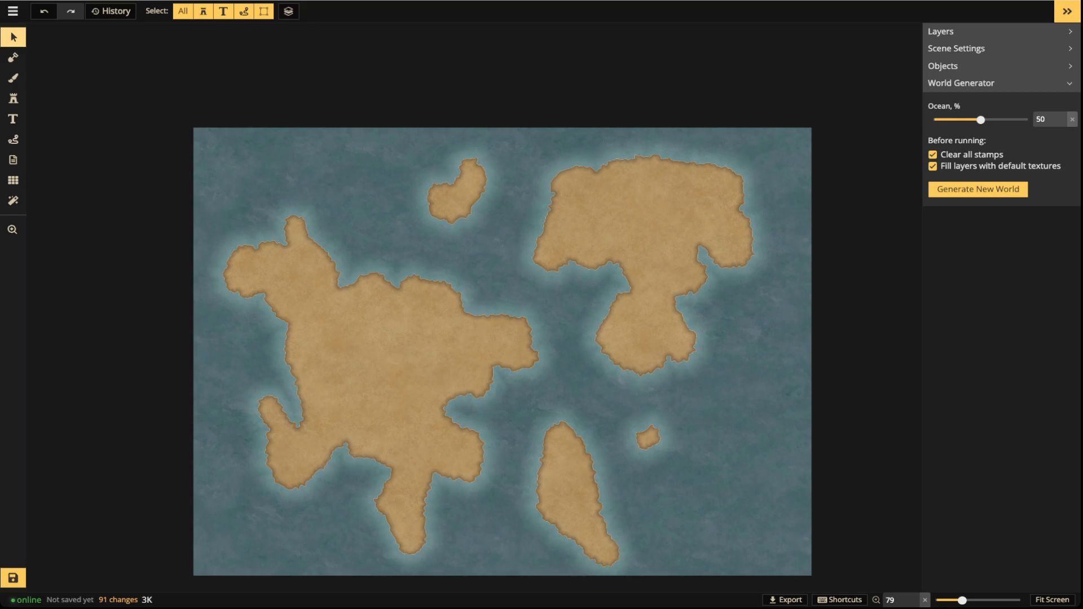
pyautogui.scroll(2, 527, 339)
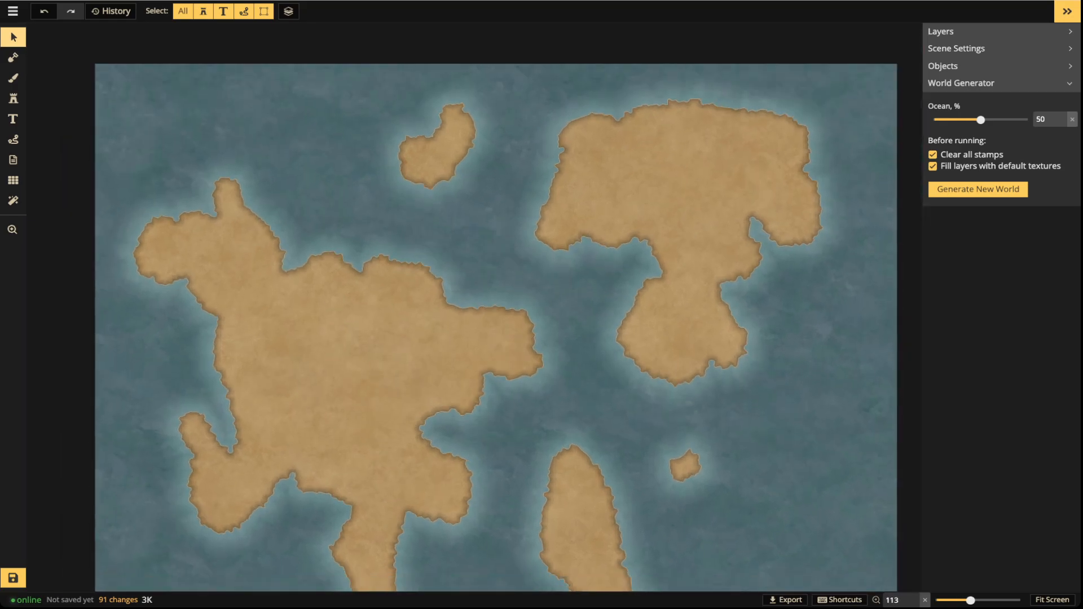
pyautogui.scroll(2, 528, 339)
pyautogui.scroll(-2, 527, 339)
# Set the mask brush to Subtract at size 4 and carve a small inlet with islets into the western continent's northeastern coast.
pyautogui.moveTo(527, 339); pyautogui.dragTo(570, 291)
pyautogui.click(13, 57)
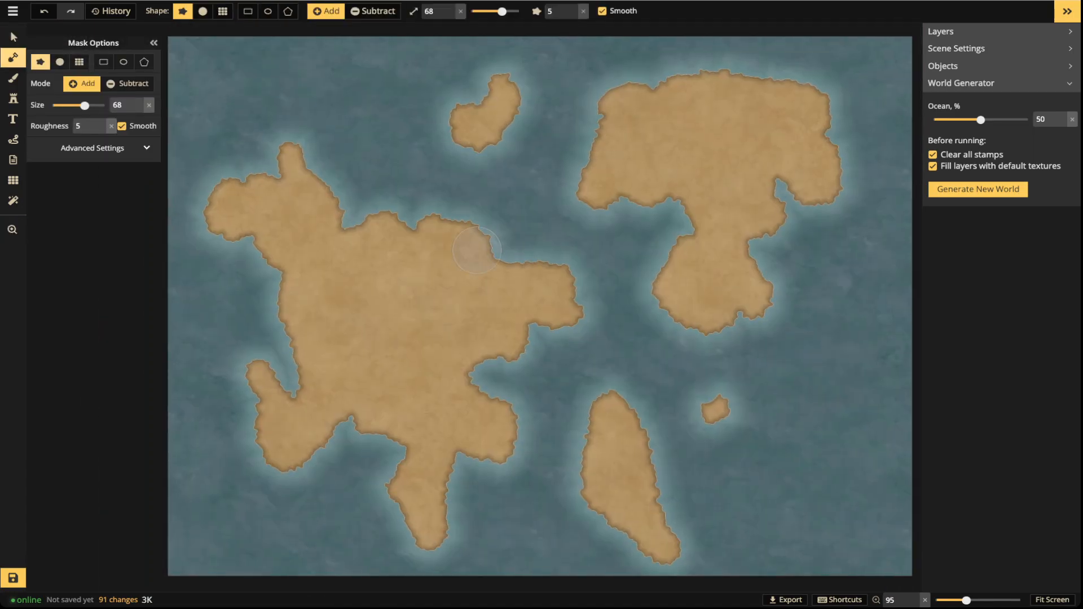
pyautogui.click(127, 83)
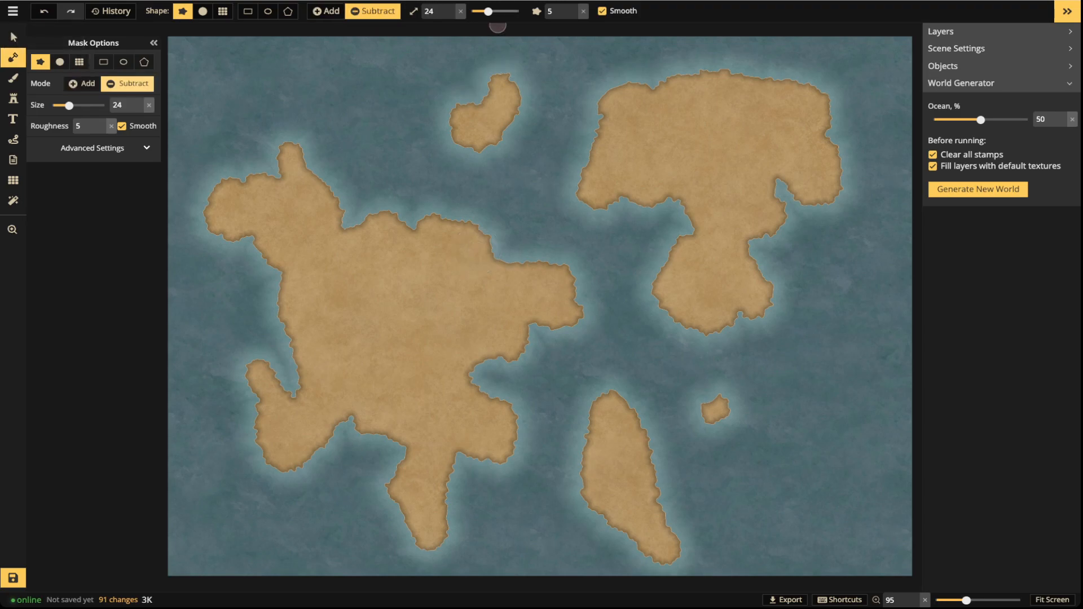
pyautogui.moveTo(488, 12); pyautogui.dragTo(479, 11)
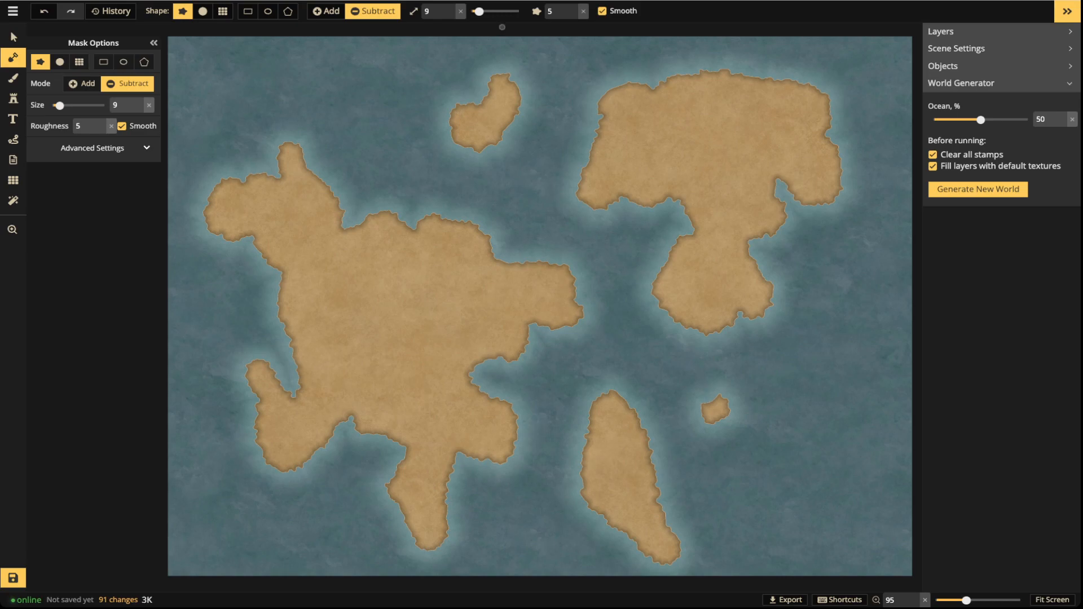
pyautogui.click(449, 16)
pyautogui.click(450, 16)
pyautogui.scroll(3, 475, 236)
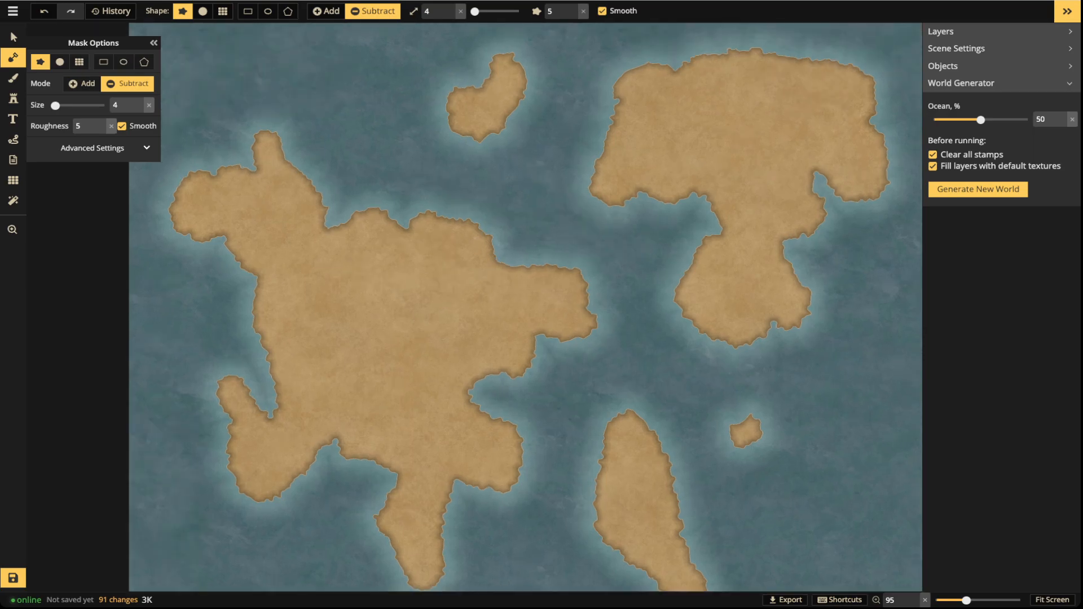
pyautogui.moveTo(495, 241)
pyautogui.mouseDown()
pyautogui.moveTo(510, 281)
pyautogui.moveTo(554, 272)
pyautogui.mouseUp()
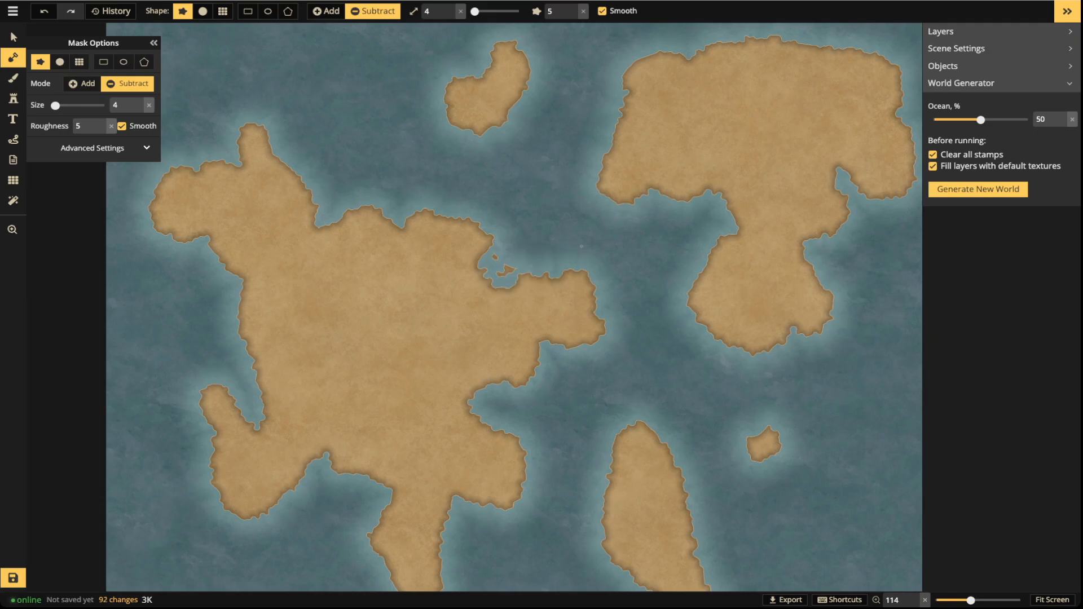
# Reduce the subtracting brush to size 1 and carve more of the northern coast westward, leaving small offshore islets.
pyautogui.click(451, 14)
pyautogui.click(451, 14)
pyautogui.click(451, 14)
pyautogui.moveTo(463, 216)
pyautogui.mouseDown()
pyautogui.moveTo(431, 235)
pyautogui.moveTo(422, 217)
pyautogui.moveTo(430, 207)
pyautogui.moveTo(477, 247)
pyautogui.moveTo(488, 225)
pyautogui.moveTo(498, 234)
pyautogui.moveTo(474, 231)
pyautogui.mouseUp()
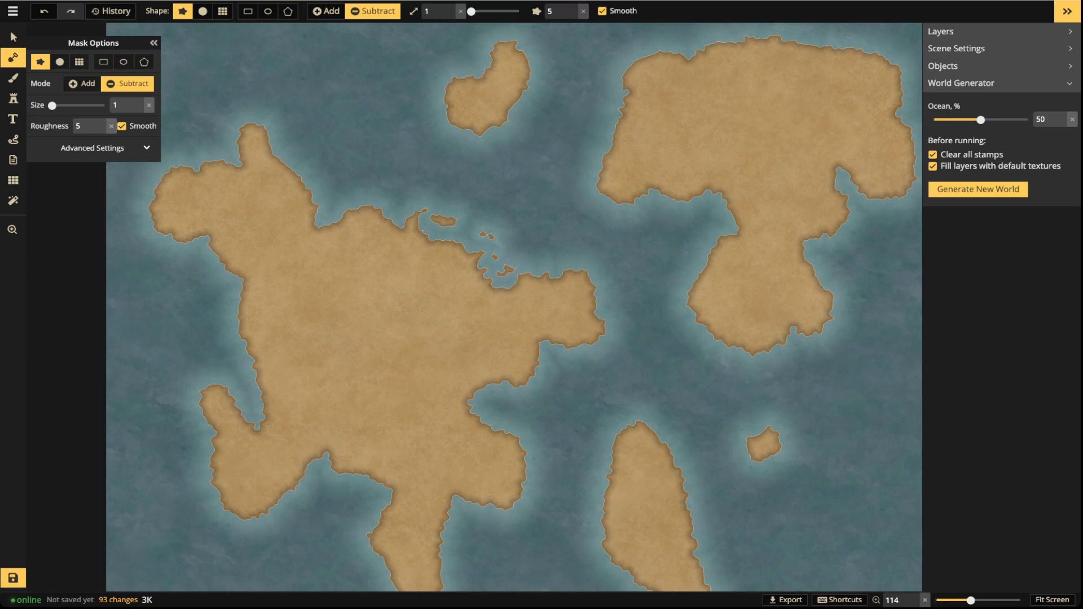
# Try carving fine channels into the western continent's northern coast with the round subtracting brush, undo them, and restore the edgy shape.
pyautogui.click(203, 11)
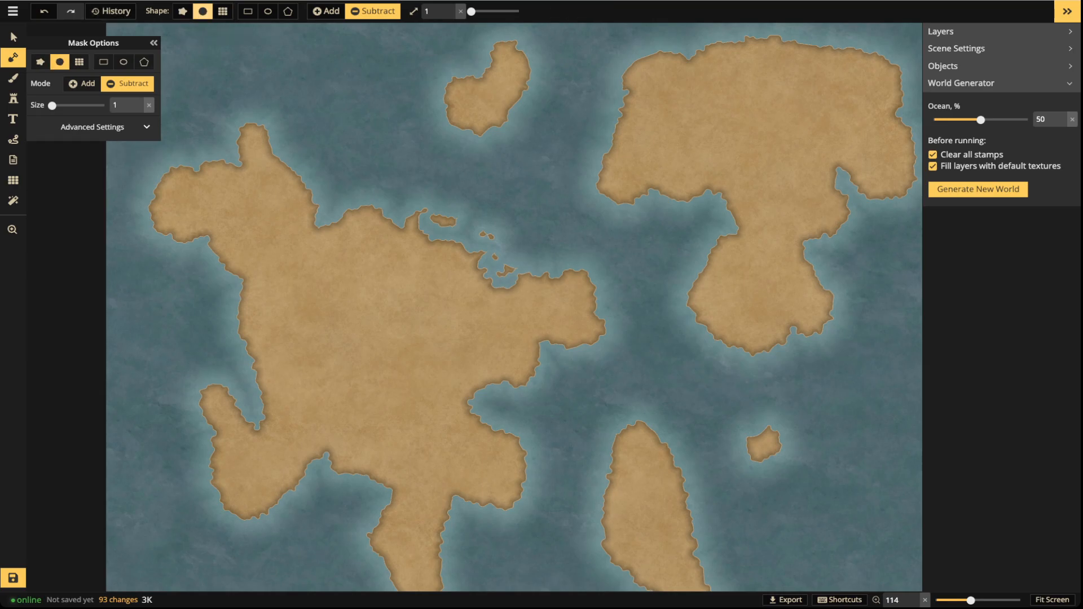
pyautogui.moveTo(439, 242); pyautogui.dragTo(456, 243)
pyautogui.scroll(5, 444, 246)
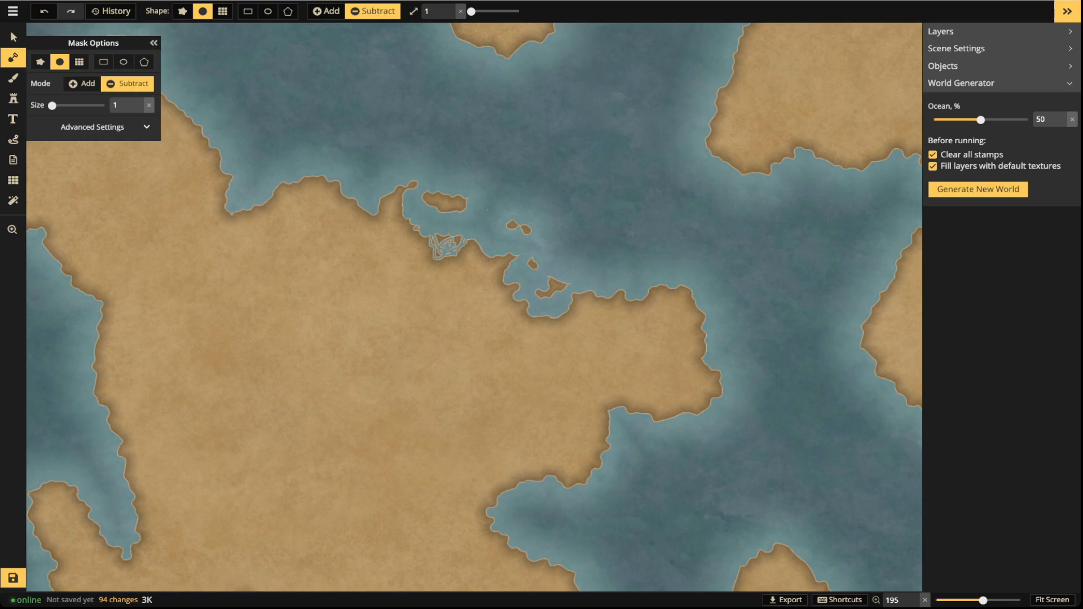
pyautogui.hotkey('ctrl', 'z')
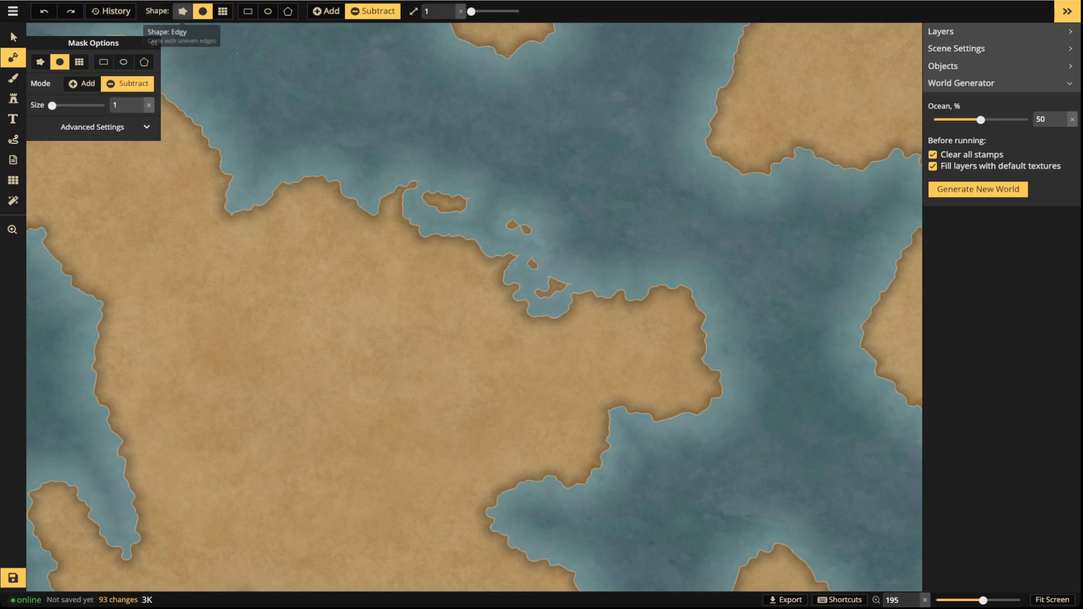
pyautogui.click(182, 11)
pyautogui.scroll(-7, 476, 321)
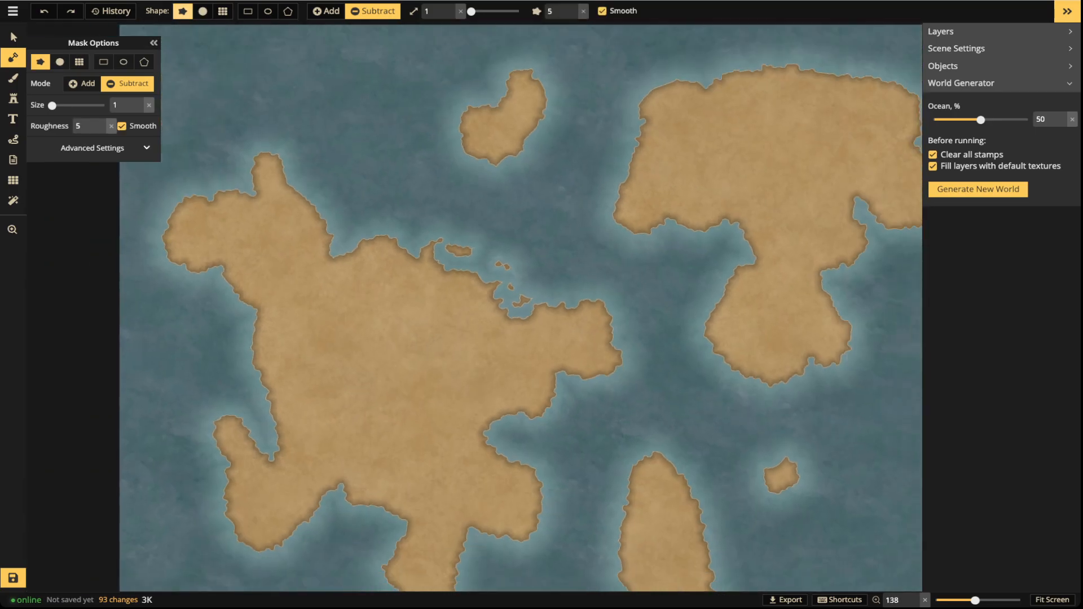
pyautogui.press('space')
pyautogui.moveTo(475, 320); pyautogui.dragTo(425, 352)
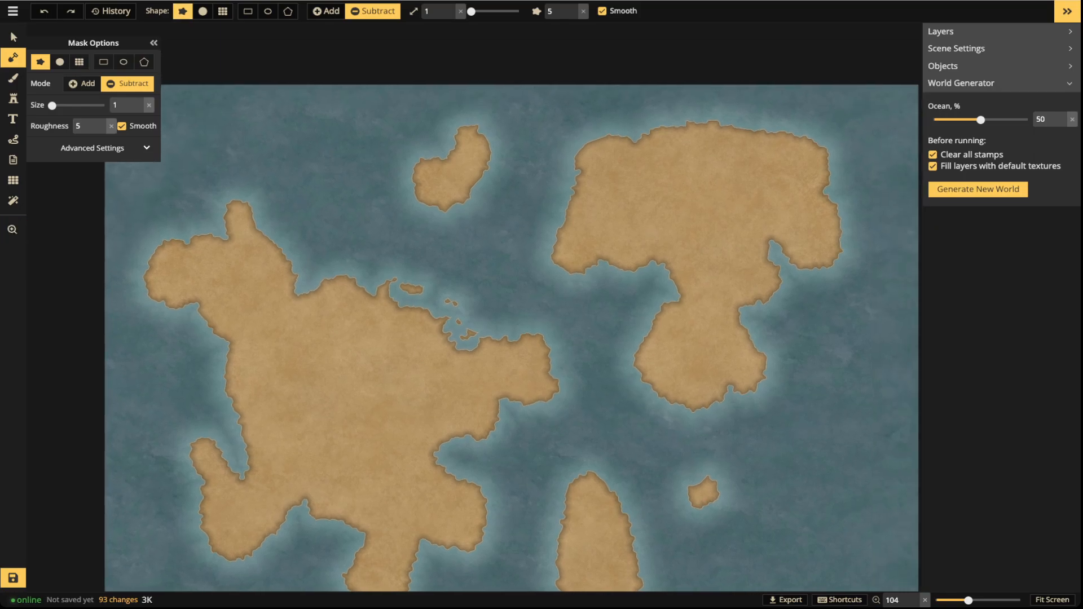
pyautogui.scroll(2, 206, 375)
pyautogui.scroll(-3, 388, 375)
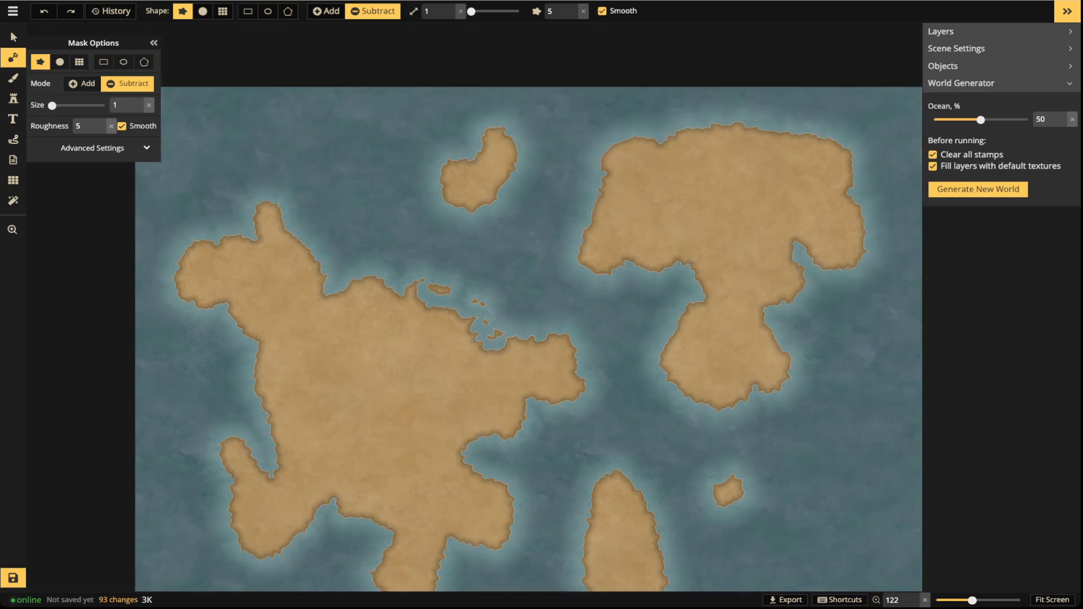
pyautogui.press('space')
pyautogui.moveTo(632, 312); pyautogui.dragTo(675, 269)
pyautogui.scroll(3, 676, 269)
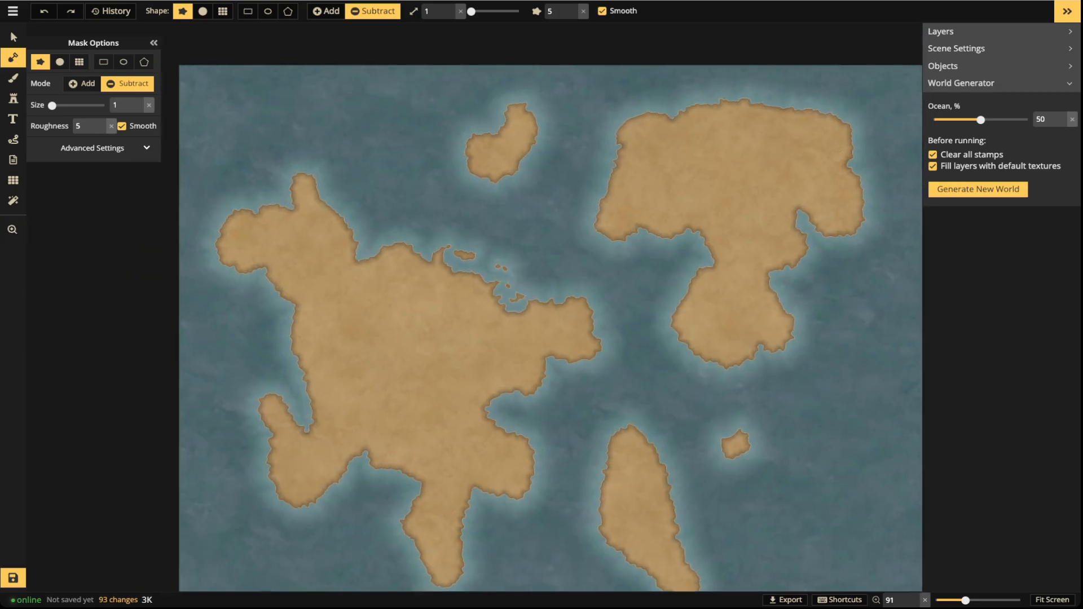
# Free-draw a white path of width 2 curving around the northeastern continent's southwestern bay and change its style to dotted.
pyautogui.scroll(3, 676, 269)
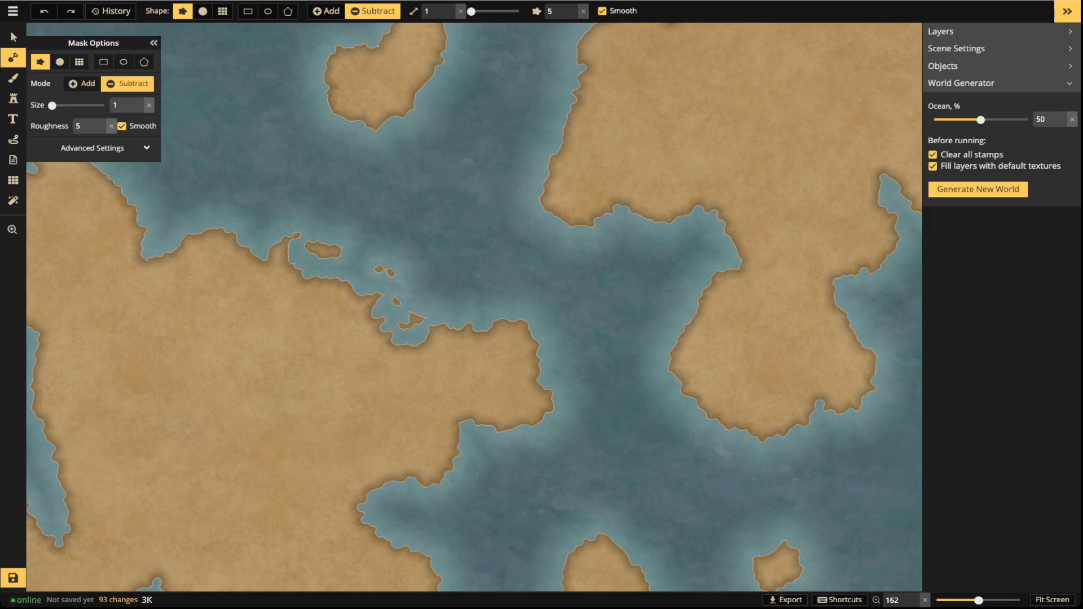
pyautogui.scroll(5, 694, 220)
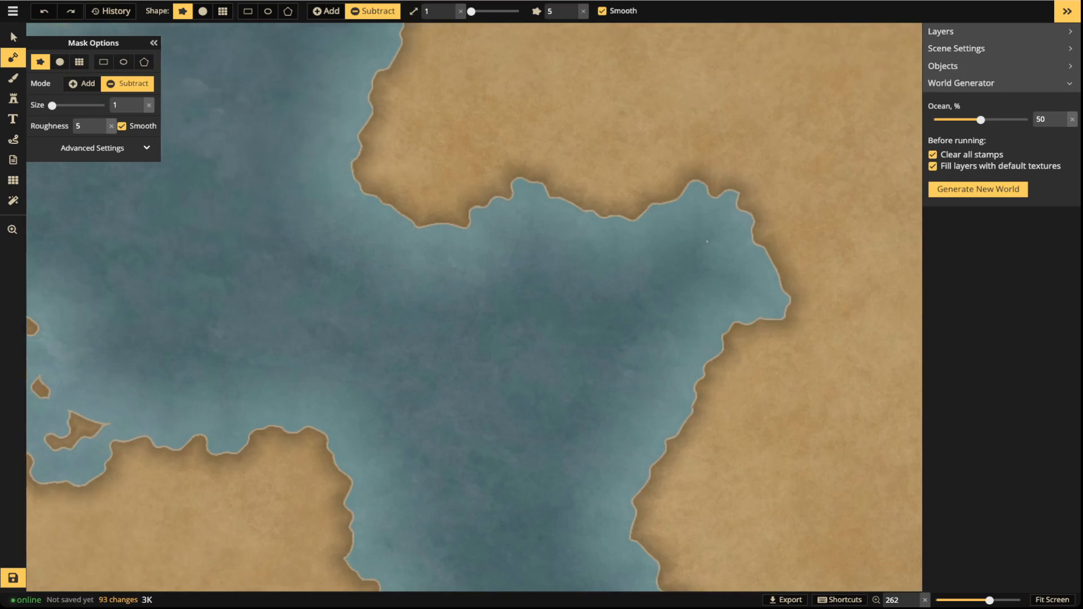
pyautogui.moveTo(789, 226); pyautogui.dragTo(570, 233)
pyautogui.click(13, 139)
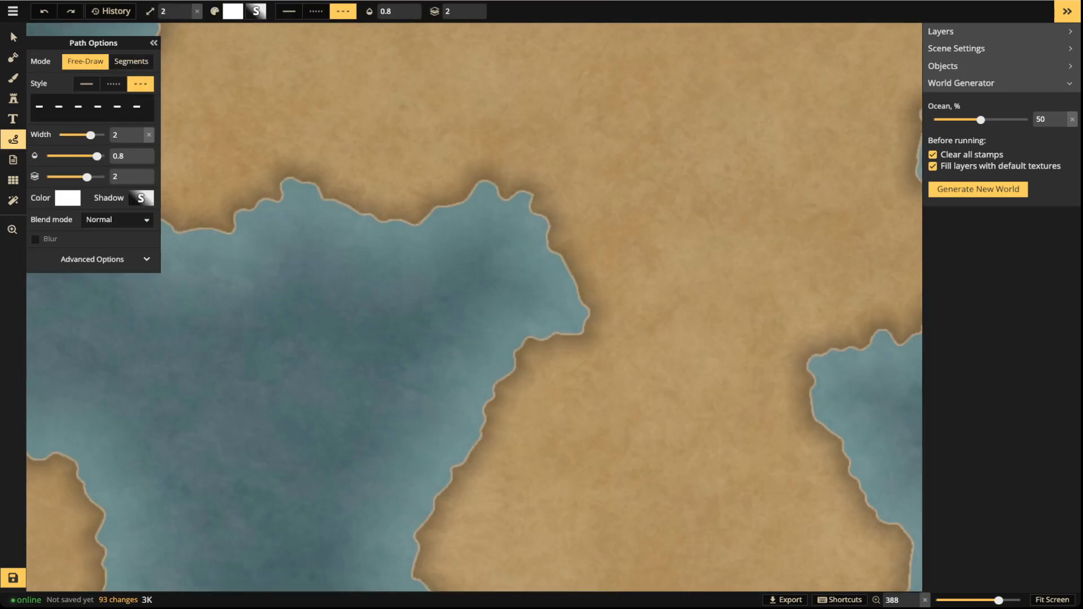
pyautogui.moveTo(446, 204)
pyautogui.mouseDown()
pyautogui.moveTo(523, 187)
pyautogui.moveTo(575, 221)
pyautogui.moveTo(606, 276)
pyautogui.moveTo(596, 335)
pyautogui.moveTo(541, 370)
pyautogui.mouseUp()
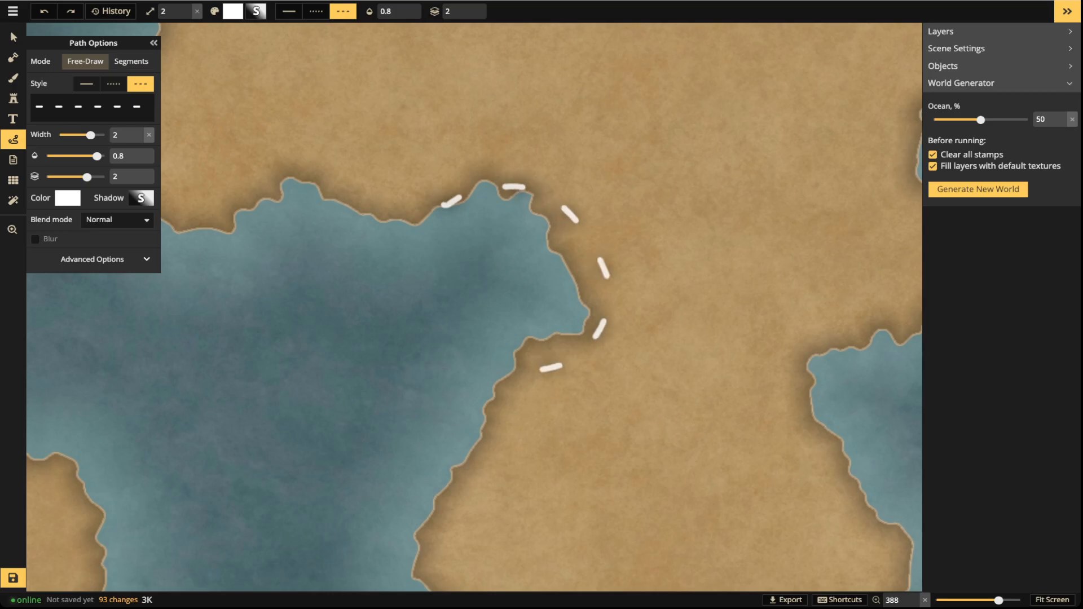
pyautogui.click(86, 62)
pyautogui.click(114, 62)
pyautogui.press('Escape')
# Delete the short trial line in the bay and draw a dotted path from the arc's southern end northwest into the water.
pyautogui.moveTo(417, 216); pyautogui.dragTo(432, 318)
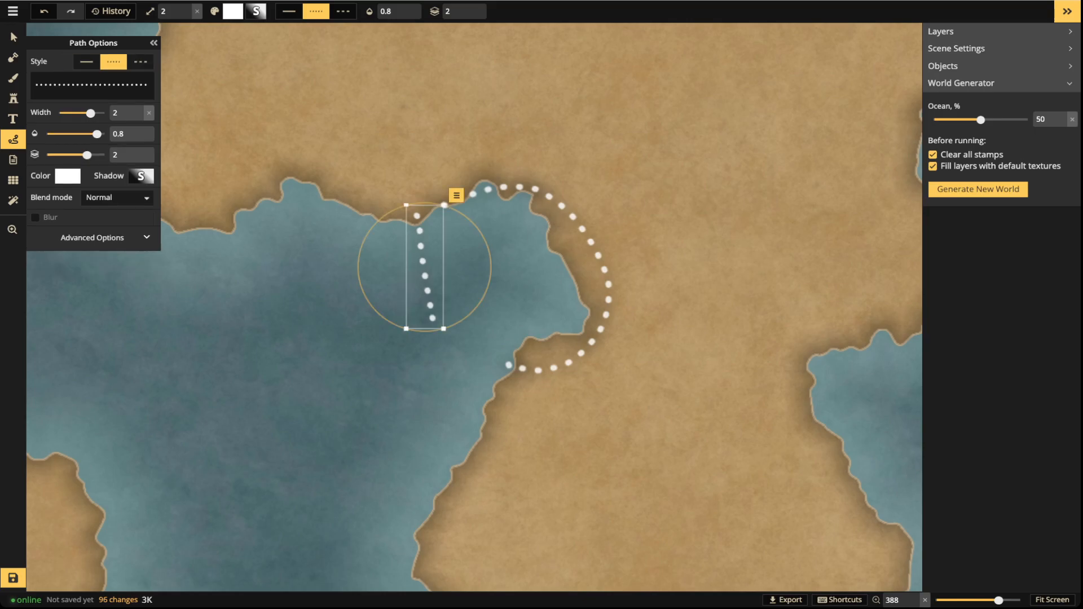
pyautogui.press('Delete')
pyautogui.moveTo(537, 370); pyautogui.dragTo(440, 317)
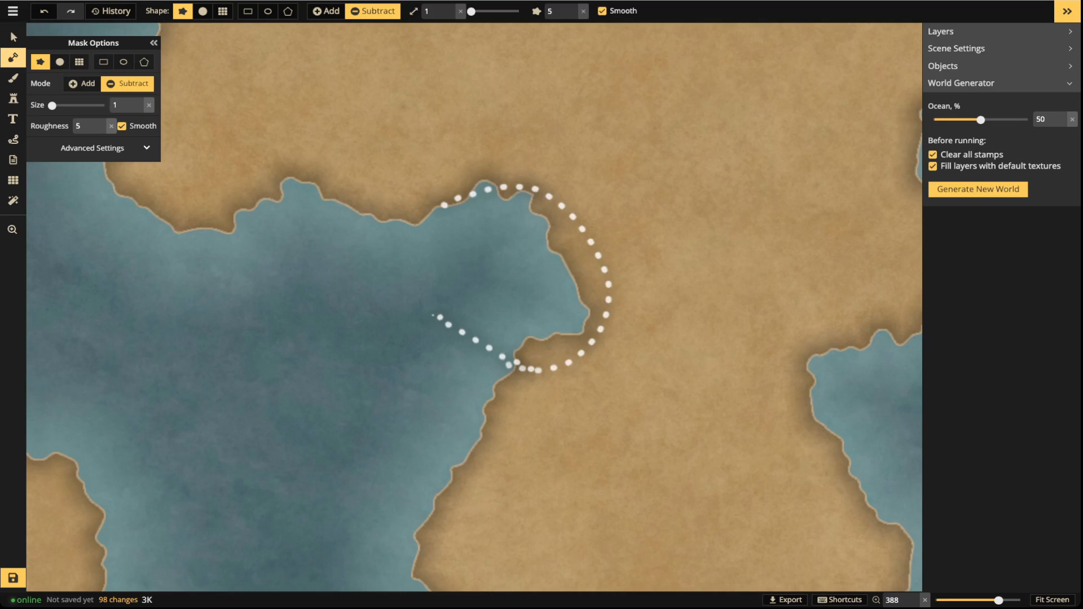
# Add a thin hooked spit of land along the dotted path at the bay's mouth with the size 1 mask brush.
pyautogui.click(326, 11)
pyautogui.moveTo(502, 11); pyautogui.dragTo(470, 12)
pyautogui.moveTo(508, 365)
pyautogui.mouseDown()
pyautogui.moveTo(455, 329)
pyautogui.moveTo(482, 389)
pyautogui.moveTo(505, 389)
pyautogui.moveTo(497, 363)
pyautogui.mouseUp()
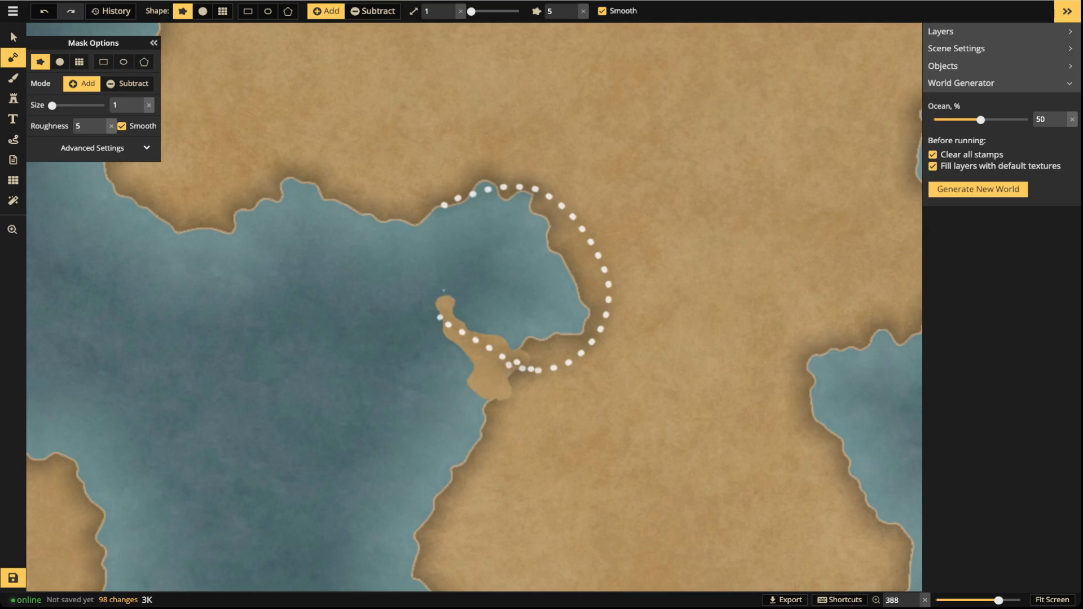
pyautogui.moveTo(444, 291); pyautogui.dragTo(444, 288)
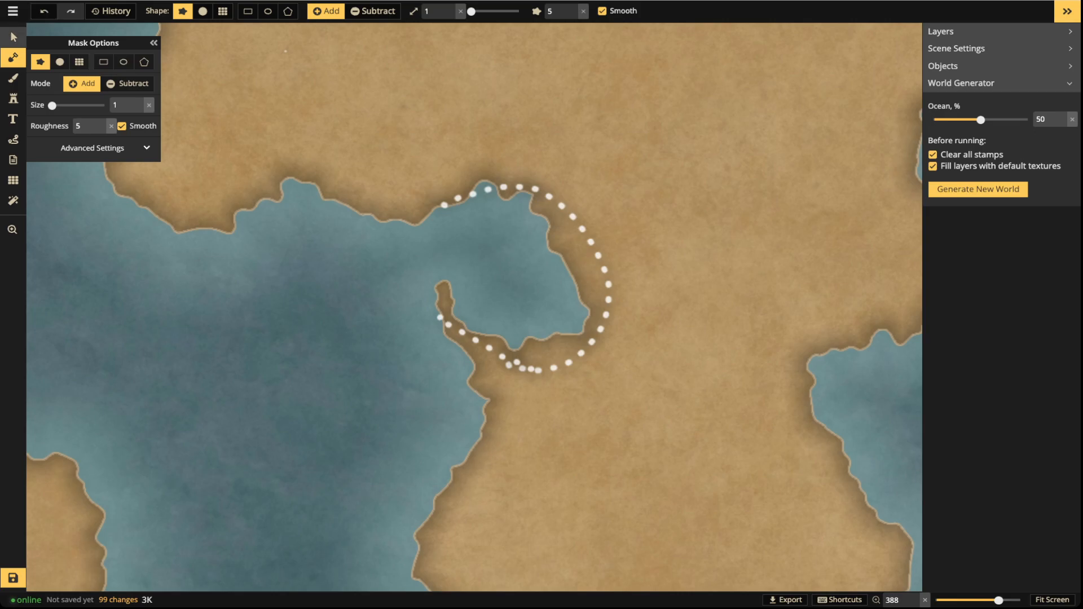
# Delete the dotted arc around the bay and the dotted path along the new spit.
pyautogui.click(13, 37)
pyautogui.press('Delete')
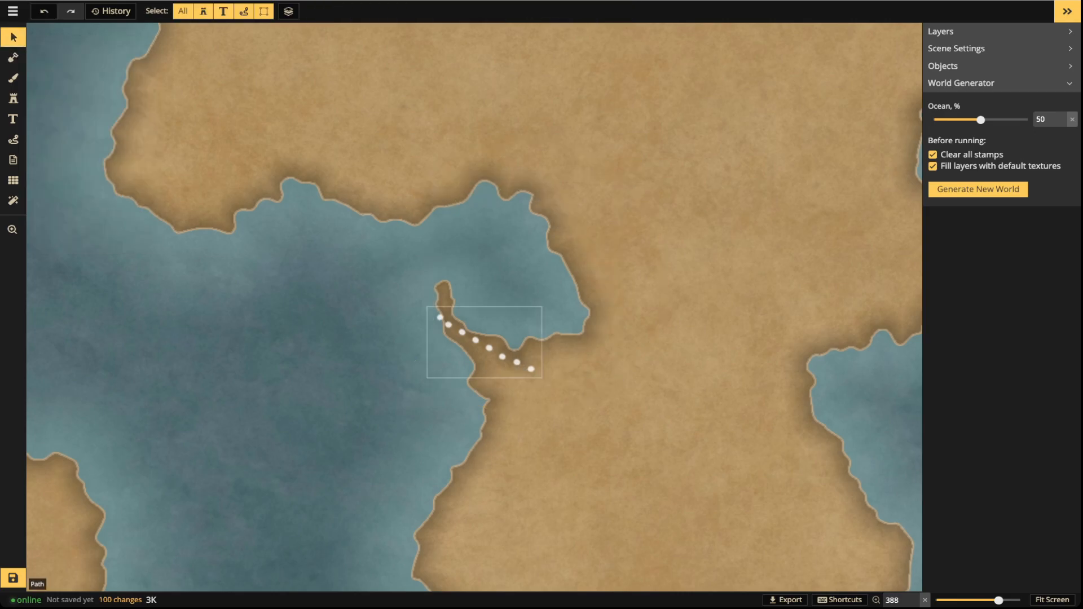
pyautogui.click(489, 348)
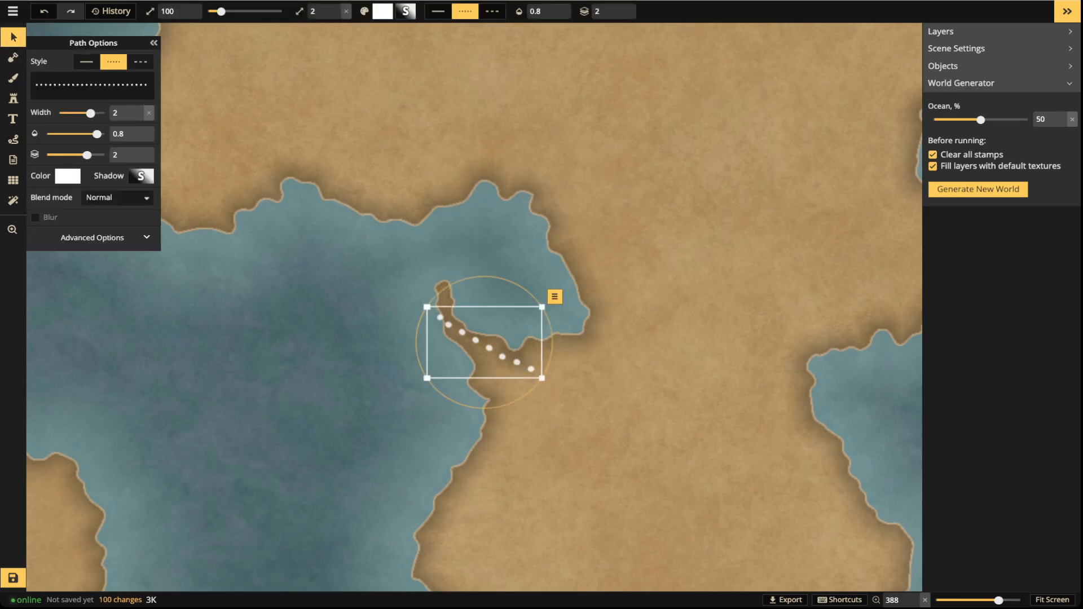
pyautogui.press('Delete')
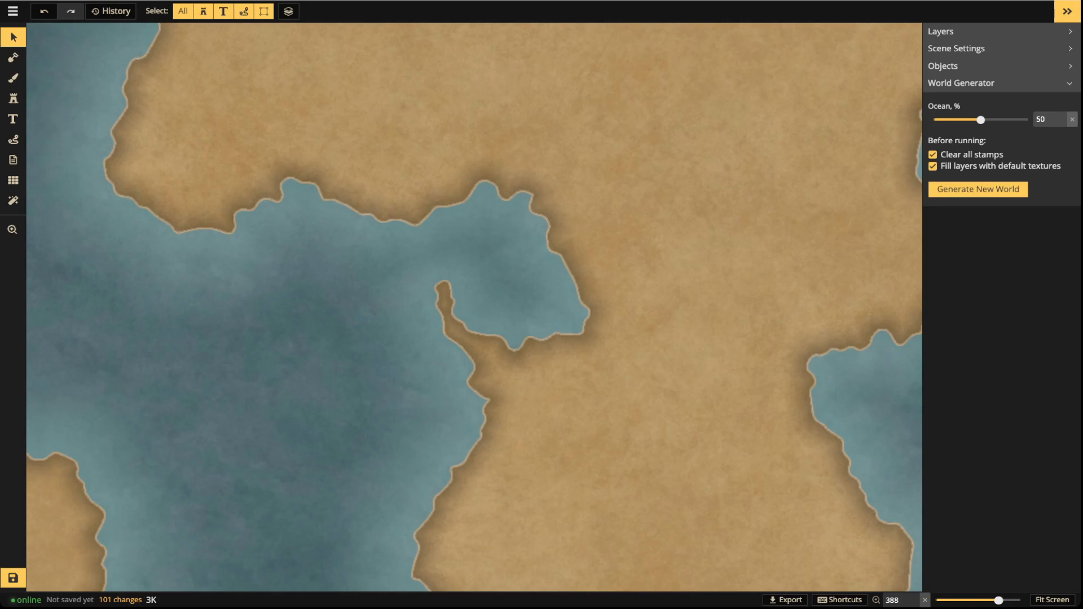
# Carve a looping inlet into the northeastern continent's western coast with the size 1 subtracting brush and clear the enclosed land into a bay.
pyautogui.scroll(-3, 498, 312)
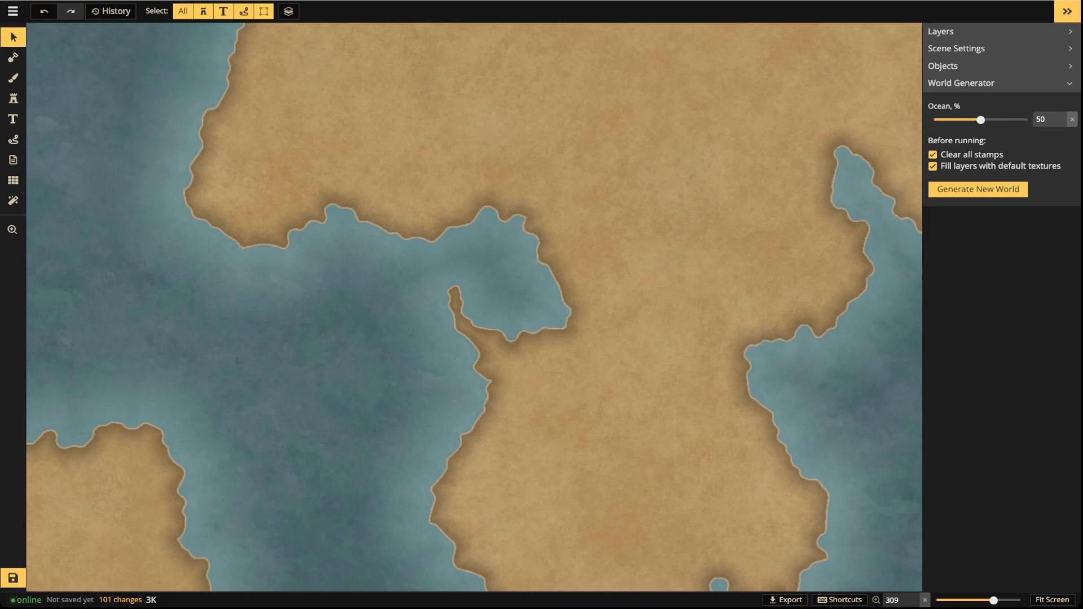
pyautogui.scroll(-4, 442, 281)
pyautogui.moveTo(441, 281); pyautogui.dragTo(510, 322)
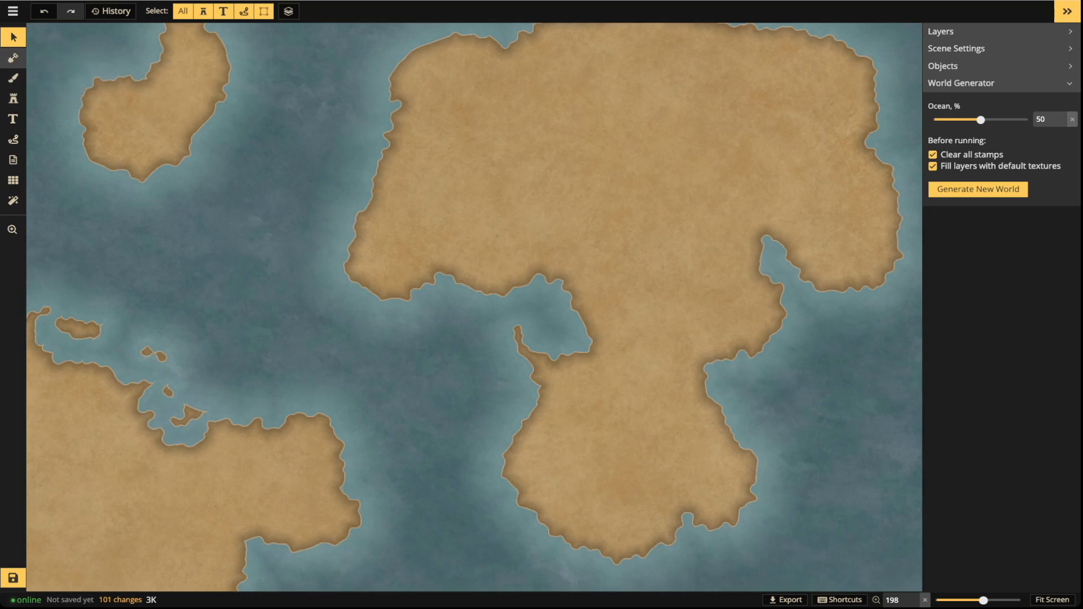
pyautogui.click(13, 57)
pyautogui.scroll(2, 379, 292)
pyautogui.moveTo(359, 79); pyautogui.dragTo(334, 329)
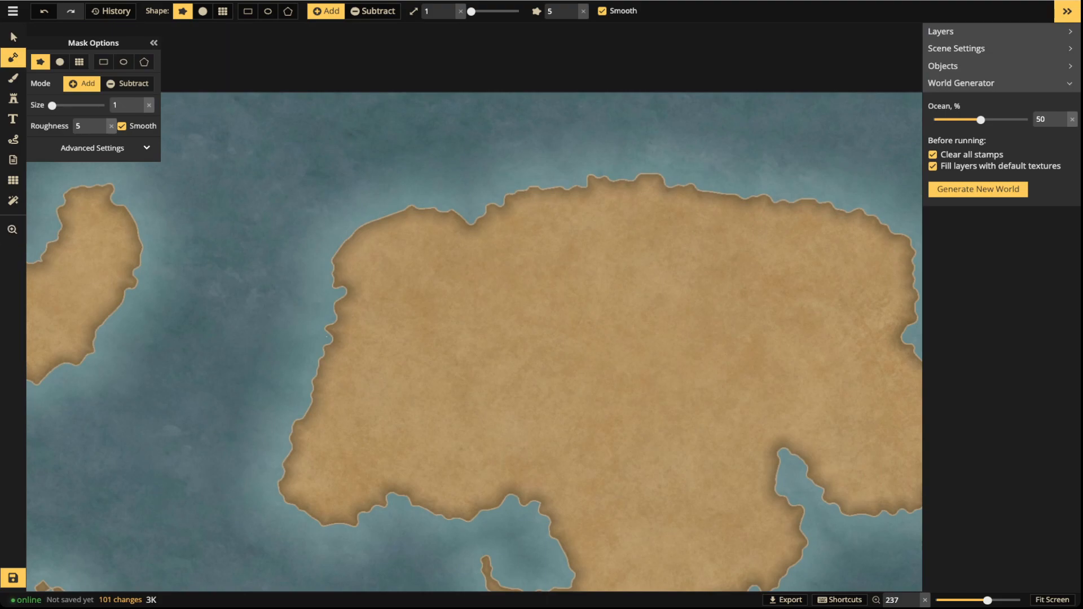
pyautogui.moveTo(326, 335); pyautogui.dragTo(354, 345)
pyautogui.click(373, 11)
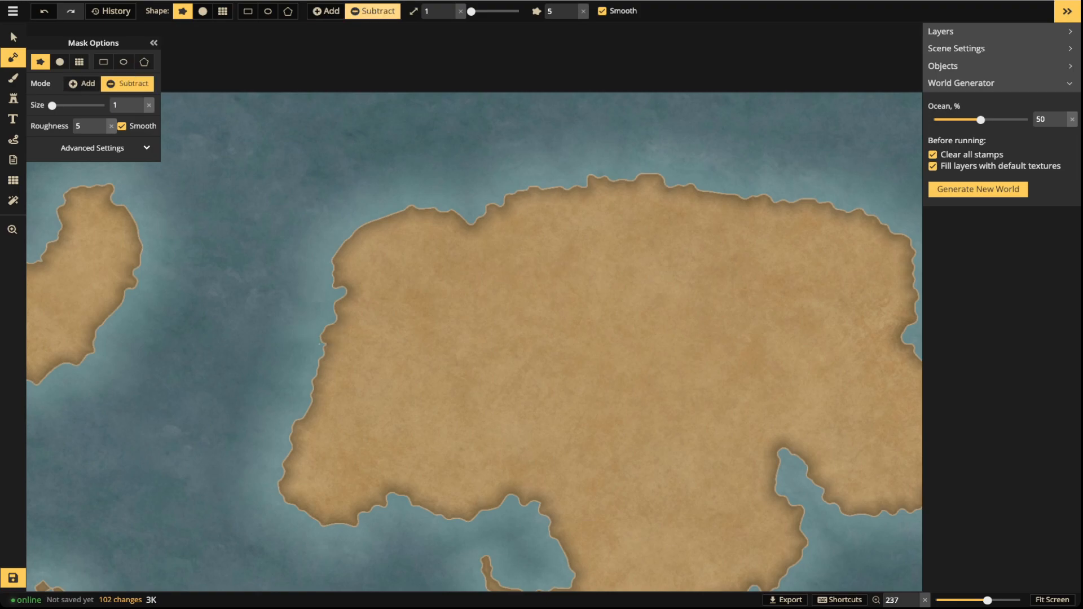
pyautogui.moveTo(316, 341); pyautogui.dragTo(364, 345)
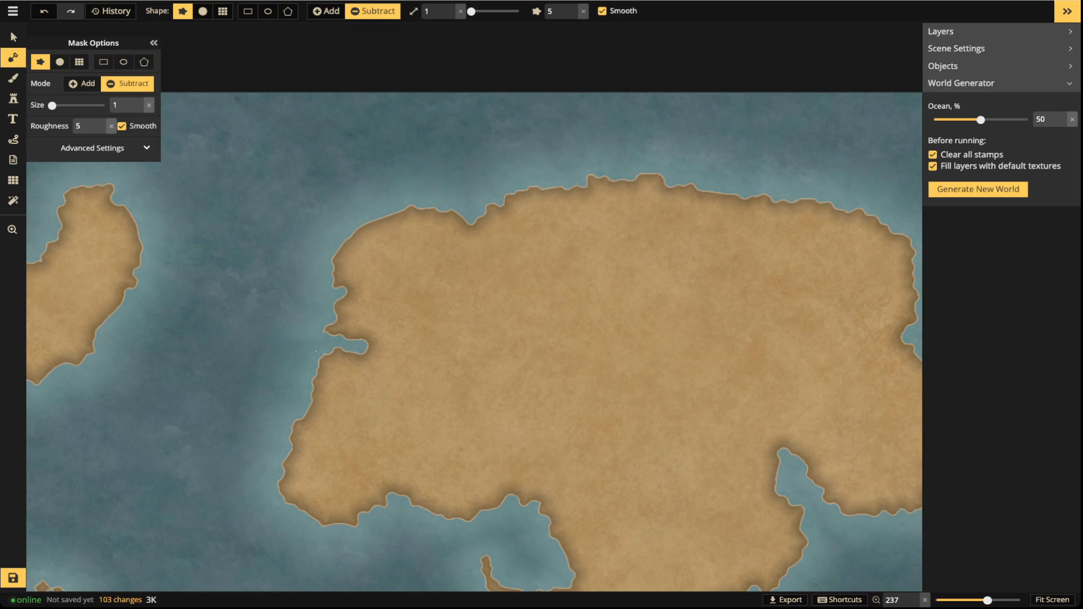
pyautogui.moveTo(314, 353)
pyautogui.mouseDown()
pyautogui.moveTo(358, 360)
pyautogui.moveTo(348, 415)
pyautogui.moveTo(379, 411)
pyautogui.moveTo(422, 379)
pyautogui.moveTo(422, 317)
pyautogui.moveTo(398, 308)
pyautogui.moveTo(361, 343)
pyautogui.mouseUp()
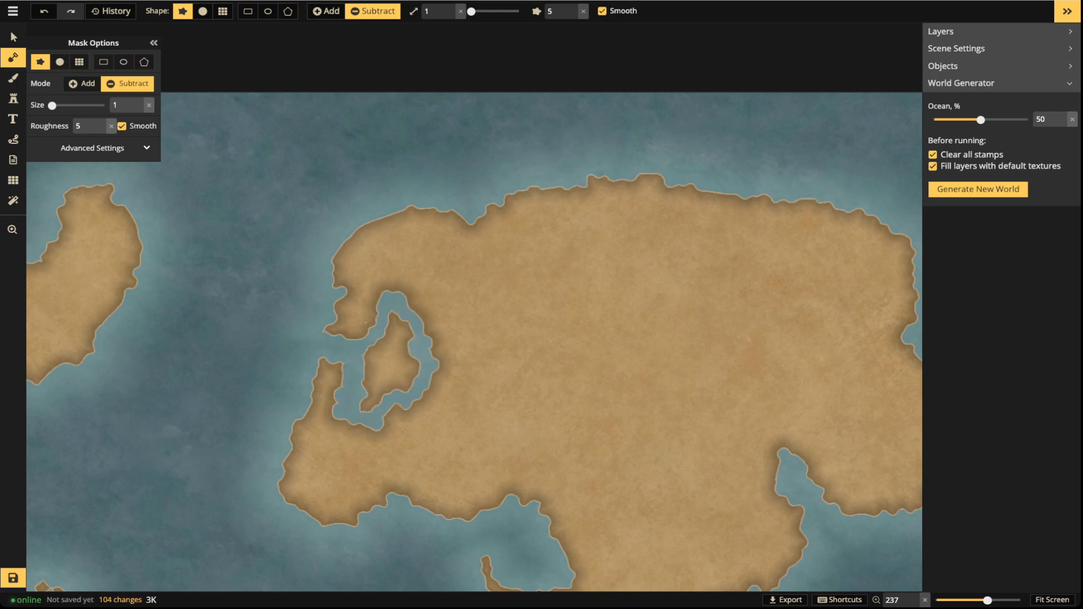
pyautogui.moveTo(334, 358)
pyautogui.mouseDown()
pyautogui.moveTo(322, 361)
pyautogui.moveTo(338, 374)
pyautogui.mouseUp()
pyautogui.moveTo(393, 318)
pyautogui.mouseDown()
pyautogui.moveTo(366, 404)
pyautogui.moveTo(395, 386)
pyautogui.moveTo(404, 343)
pyautogui.moveTo(392, 349)
pyautogui.moveTo(412, 343)
pyautogui.moveTo(415, 371)
pyautogui.moveTo(415, 355)
pyautogui.mouseUp()
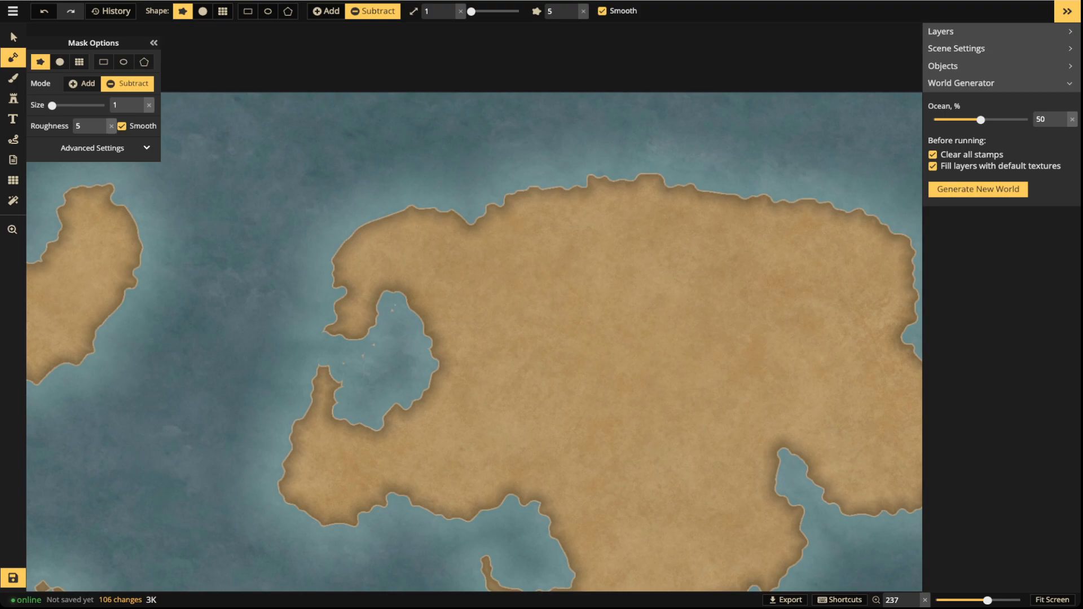
# Cut channels through the bay's northern arm to leave islets, and rejoin the northernmost islet to the mainland with the adding brush.
pyautogui.moveTo(401, 306); pyautogui.dragTo(376, 332)
pyautogui.moveTo(341, 293)
pyautogui.mouseDown()
pyautogui.moveTo(375, 308)
pyautogui.moveTo(386, 296)
pyautogui.moveTo(334, 257)
pyautogui.mouseUp()
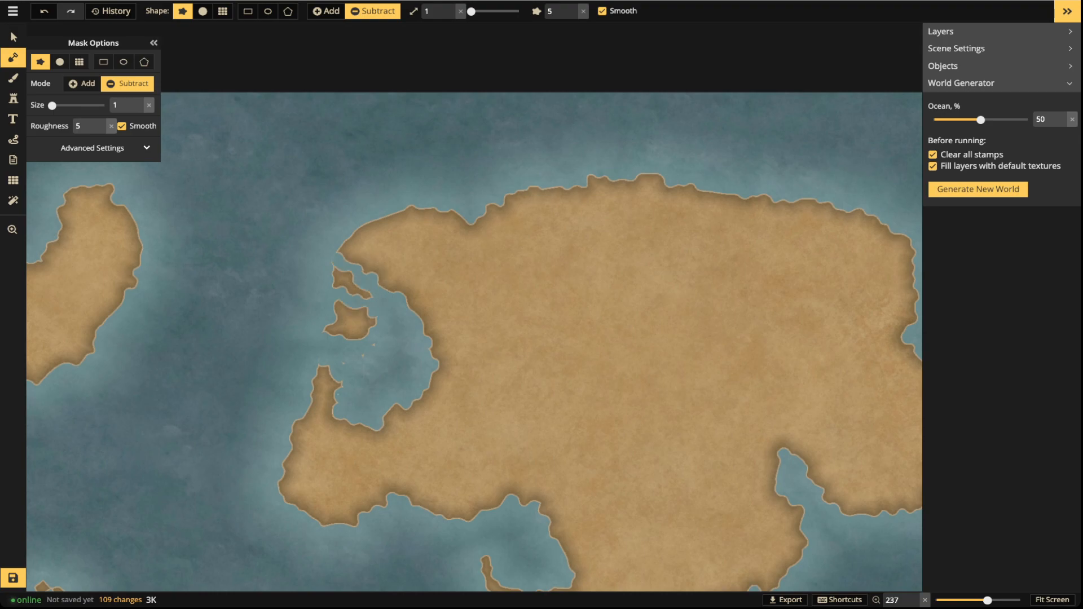
pyautogui.moveTo(336, 270); pyautogui.dragTo(340, 295)
pyautogui.click(326, 11)
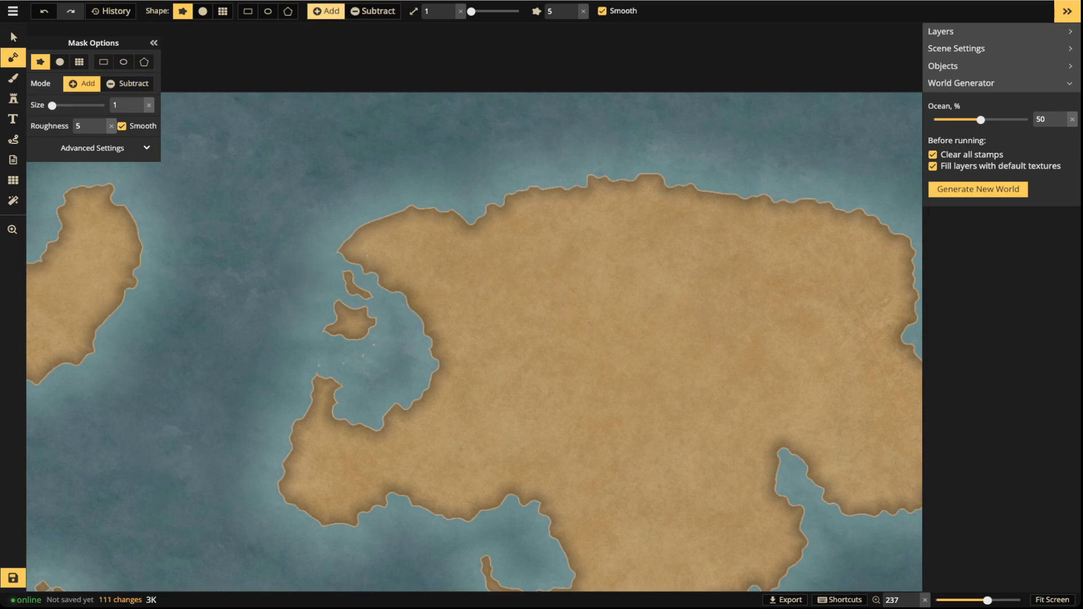
pyautogui.moveTo(361, 279)
pyautogui.mouseDown()
pyautogui.moveTo(368, 268)
pyautogui.moveTo(386, 279)
pyautogui.mouseUp()
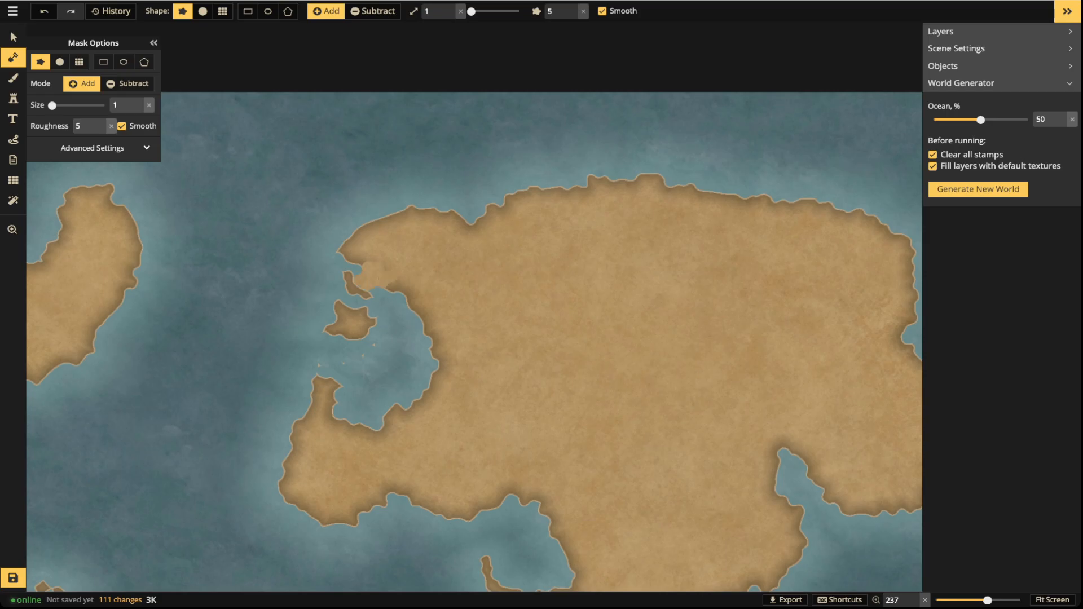
# Clear the tiny land specks in the western bay's mouth with a round subtracting brush of size 18.
pyautogui.scroll(5, 346, 368)
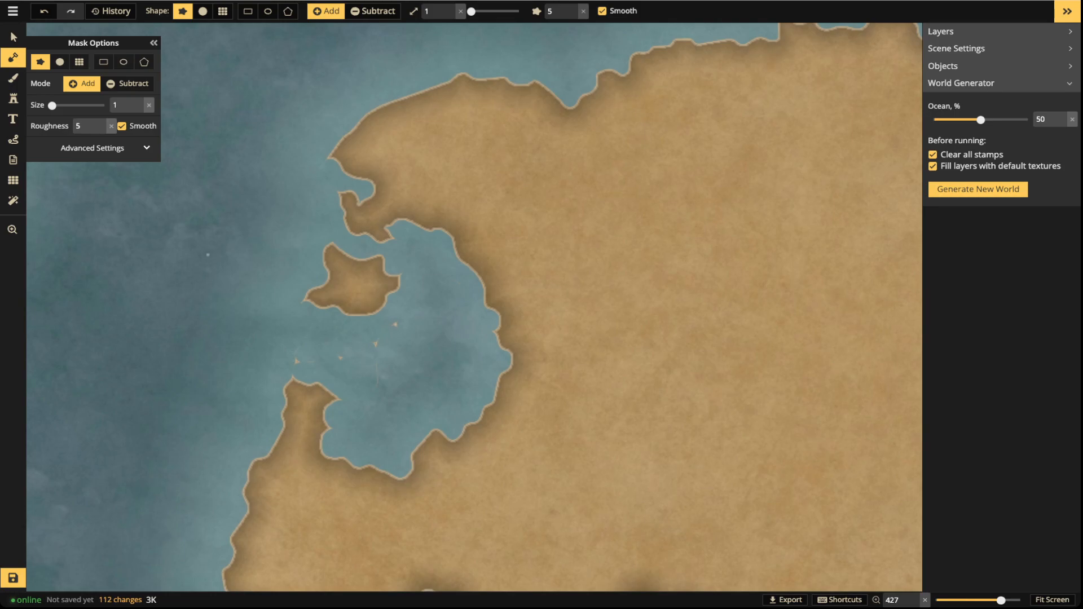
pyautogui.click(128, 84)
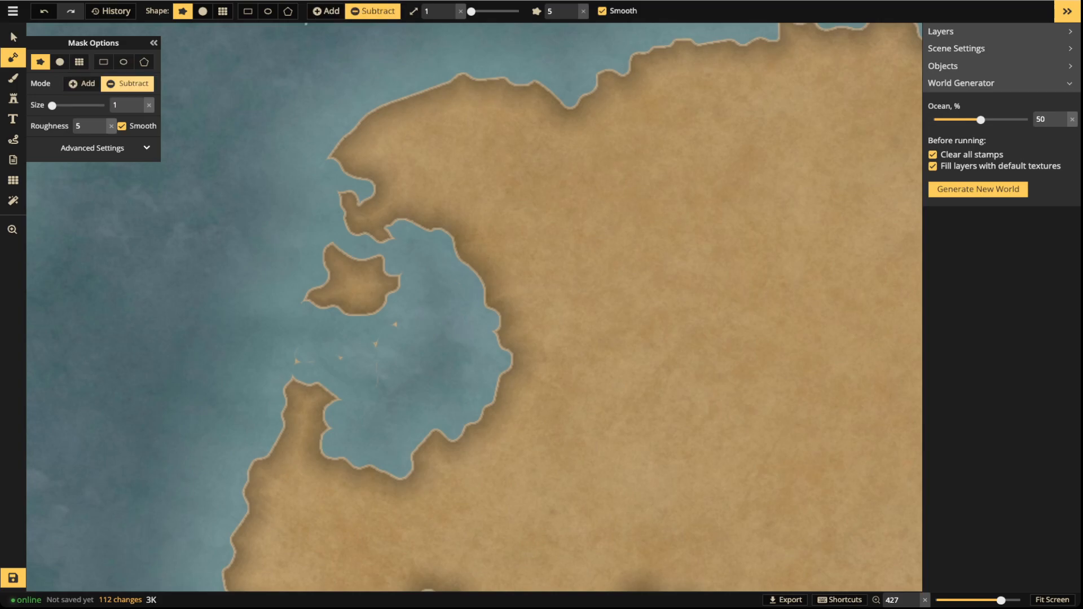
pyautogui.click(202, 12)
pyautogui.moveTo(471, 11); pyautogui.dragTo(485, 11)
pyautogui.moveTo(400, 341)
pyautogui.mouseDown()
pyautogui.moveTo(286, 356)
pyautogui.moveTo(273, 340)
pyautogui.mouseUp()
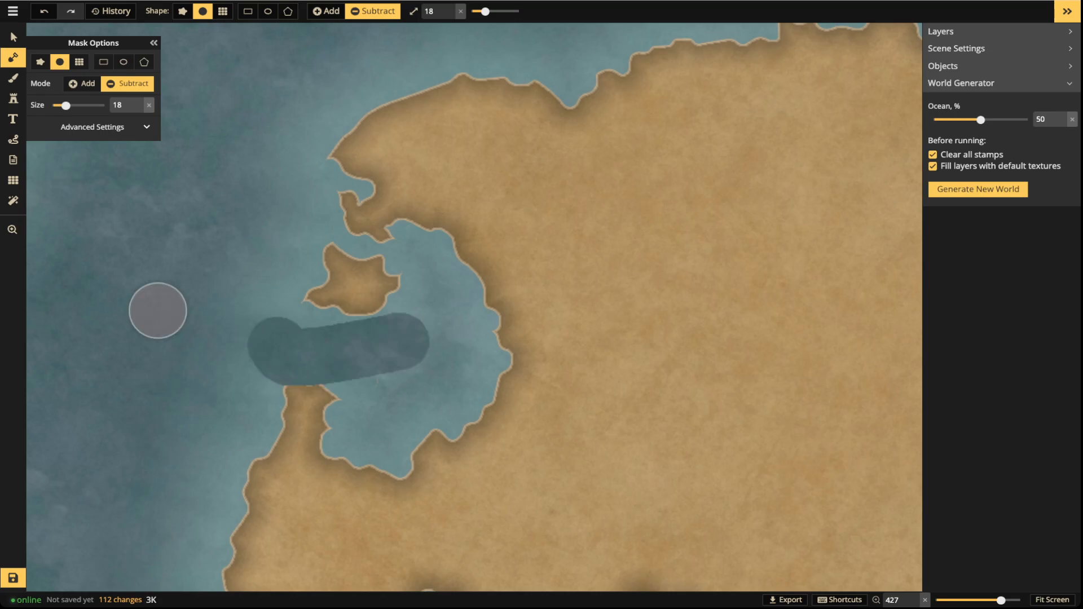
pyautogui.click(14, 38)
# Examine the reshaped western bay and compare it with the coastlines of the northern island and the western continent.
pyautogui.scroll(-5, 228, 340)
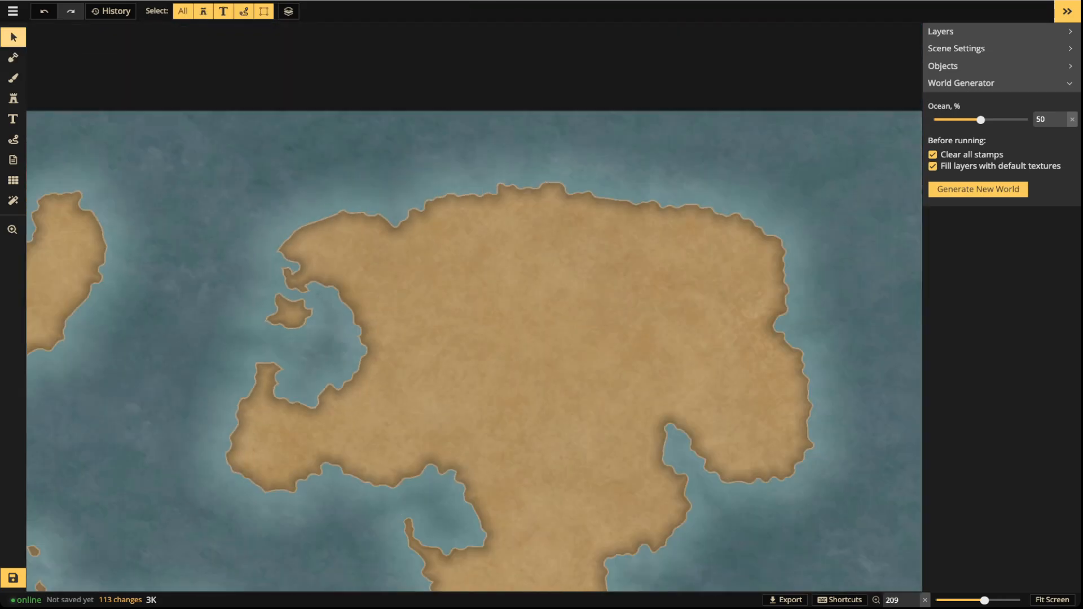
pyautogui.moveTo(228, 355); pyautogui.dragTo(483, 345)
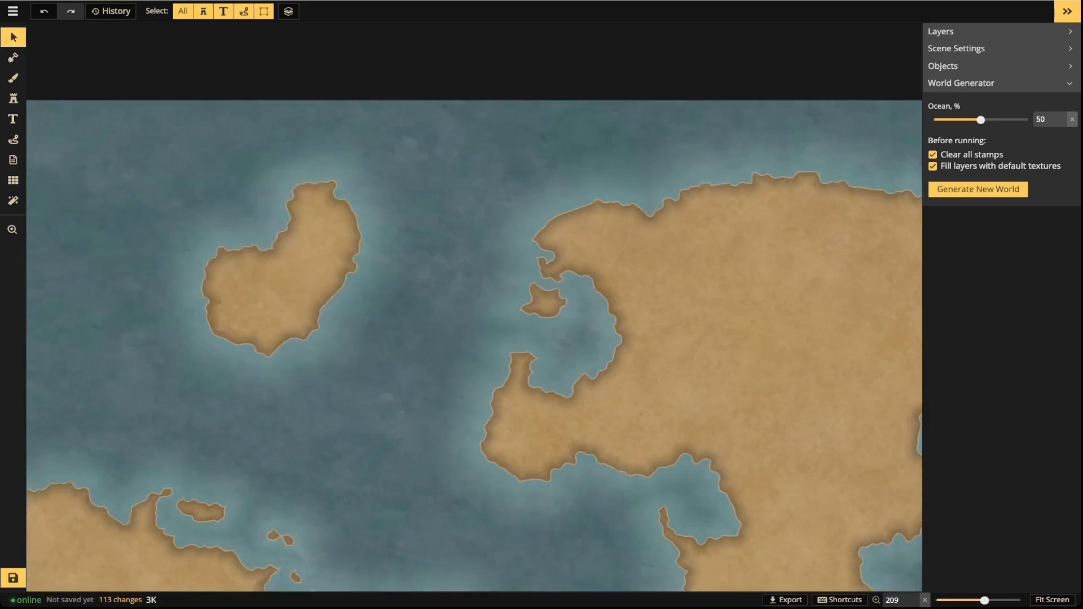
pyautogui.scroll(5, 483, 344)
pyautogui.scroll(-3, 574, 325)
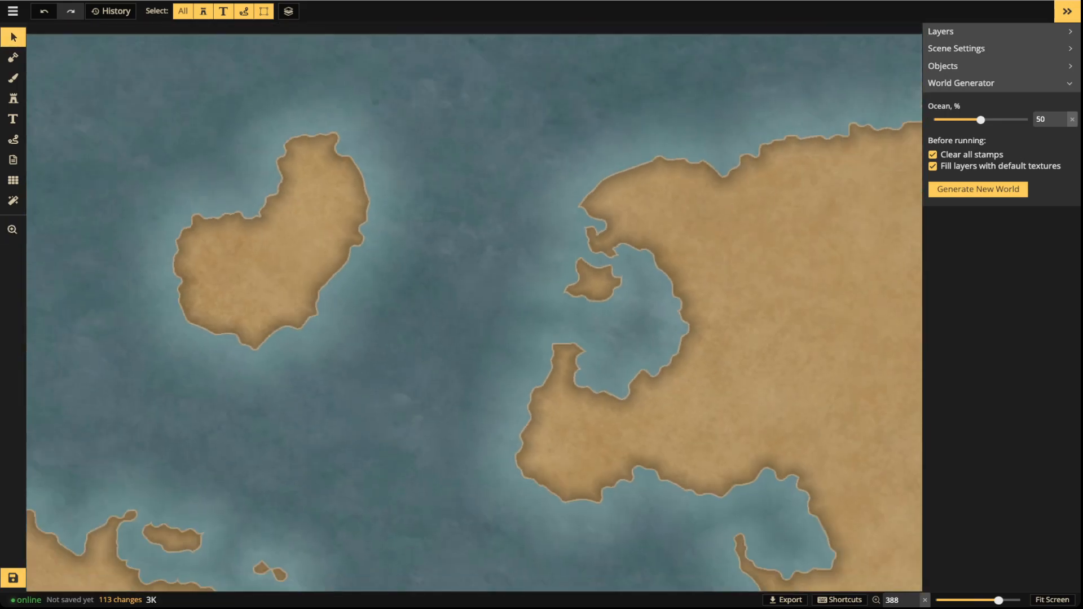
pyautogui.moveTo(574, 325); pyautogui.dragTo(463, 230)
pyautogui.scroll(-2, 479, 253)
pyautogui.scroll(-1, 440, 282)
pyautogui.moveTo(440, 282); pyautogui.dragTo(799, 173)
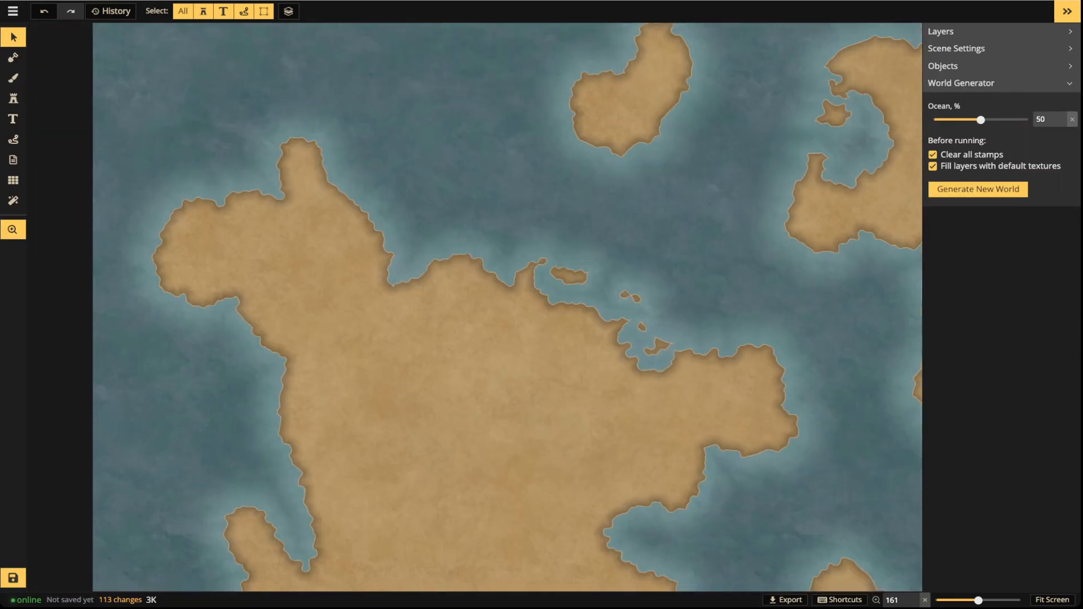
pyautogui.moveTo(440, 451); pyautogui.dragTo(391, 467)
pyautogui.scroll(-3, 440, 322)
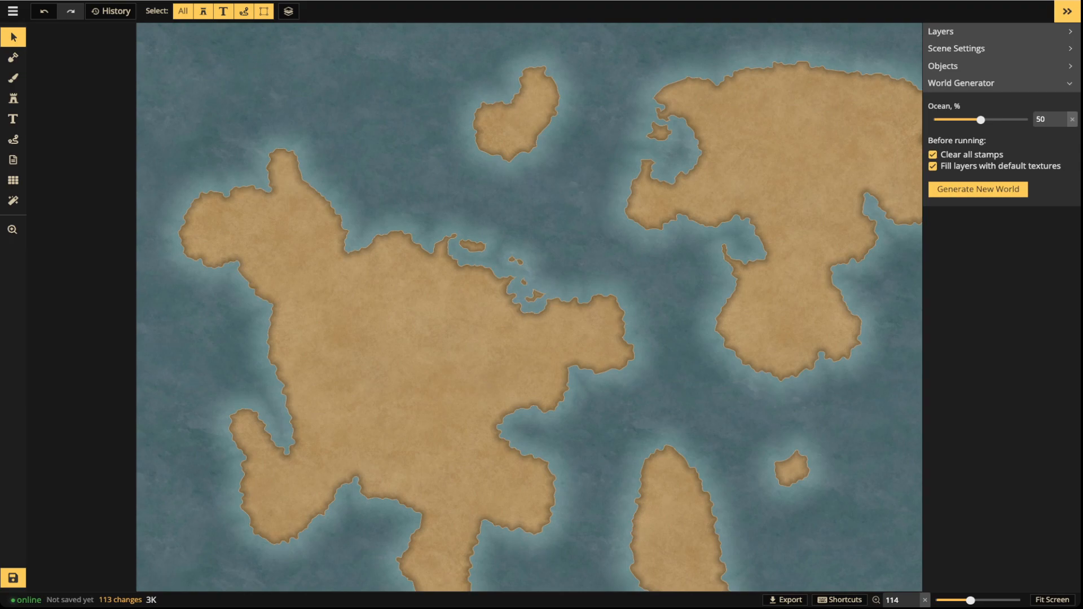
# Change the land mask's stroke color to black (000000) in the mask effects.
pyautogui.scroll(2, 357, 348)
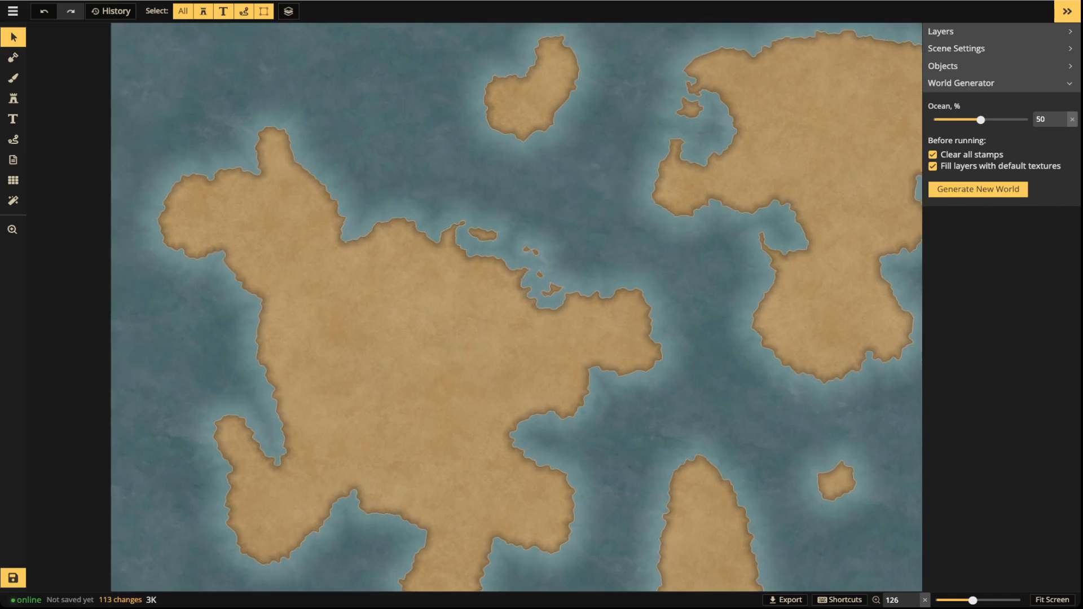
pyautogui.scroll(-1, 357, 347)
pyautogui.scroll(1, 357, 347)
pyautogui.scroll(3, 325, 304)
pyautogui.moveTo(324, 305); pyautogui.dragTo(547, 446)
pyautogui.scroll(2, 327, 322)
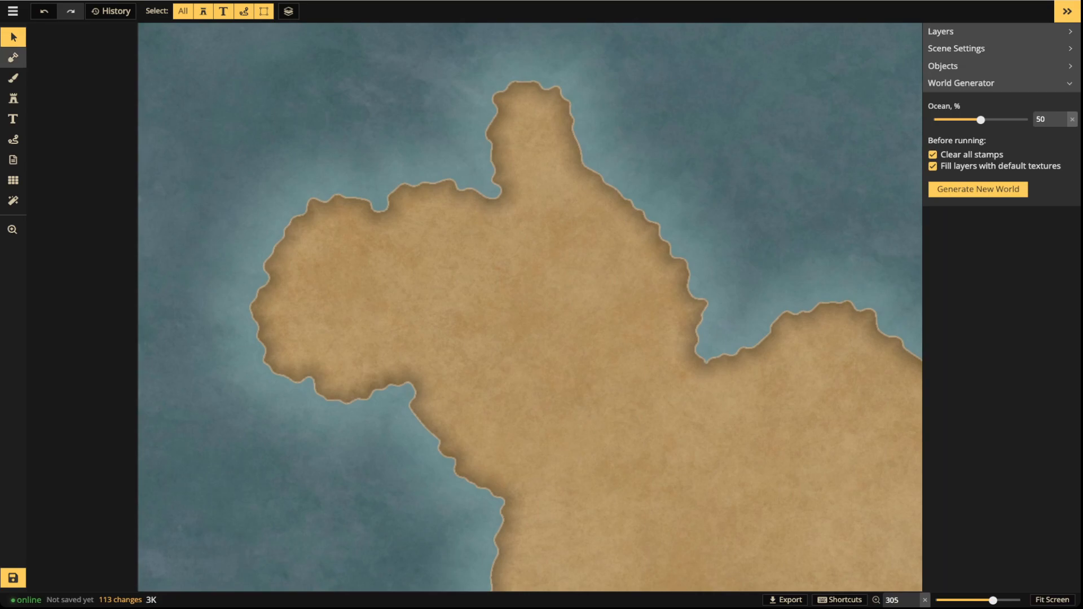
pyautogui.click(13, 57)
pyautogui.click(92, 127)
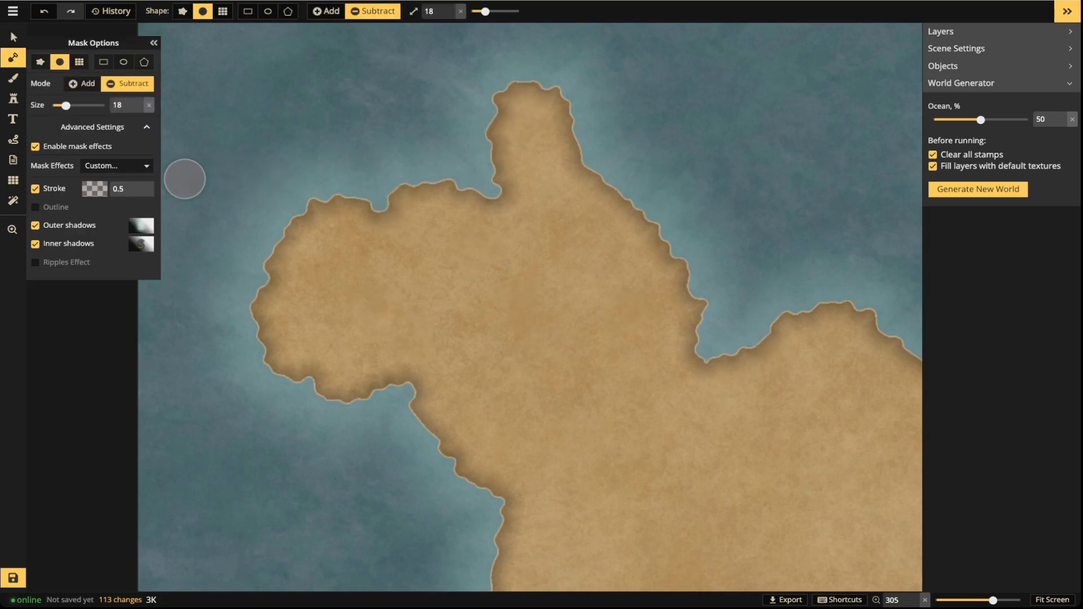
pyautogui.click(94, 189)
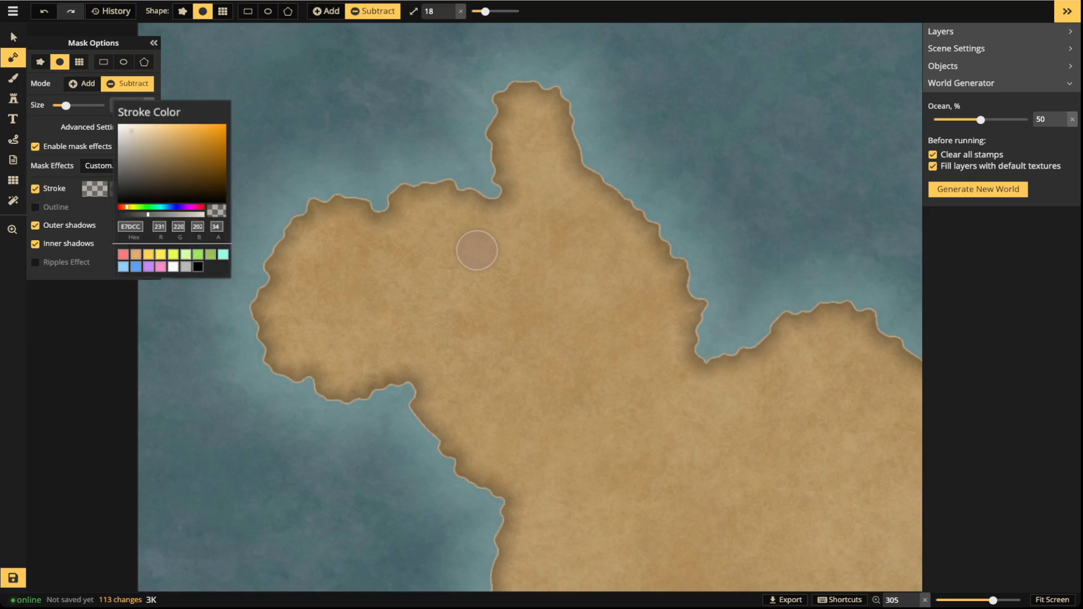
pyautogui.click(196, 265)
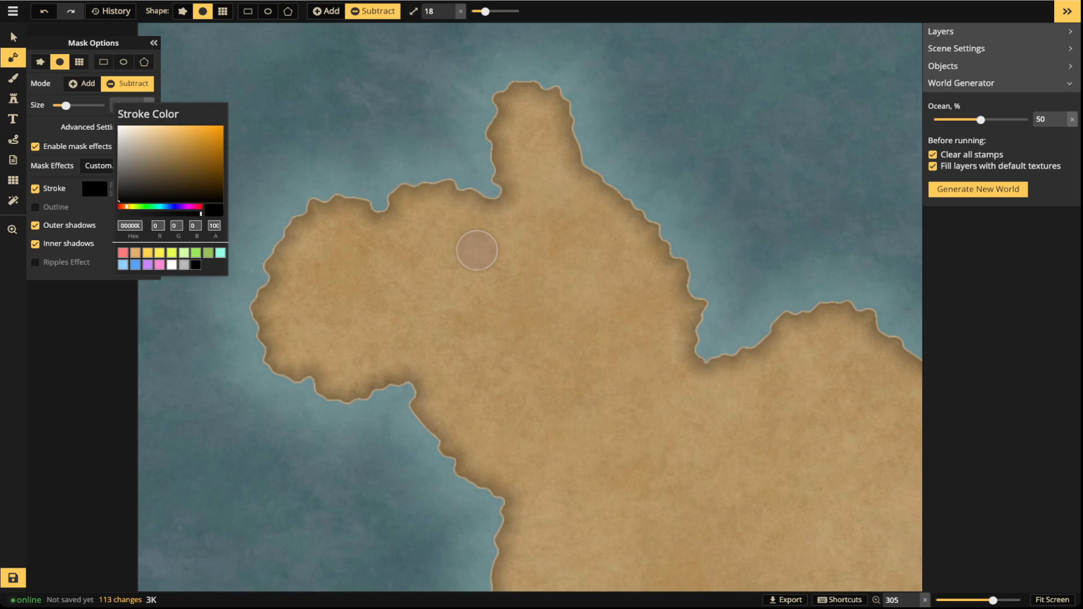
pyautogui.click(13, 36)
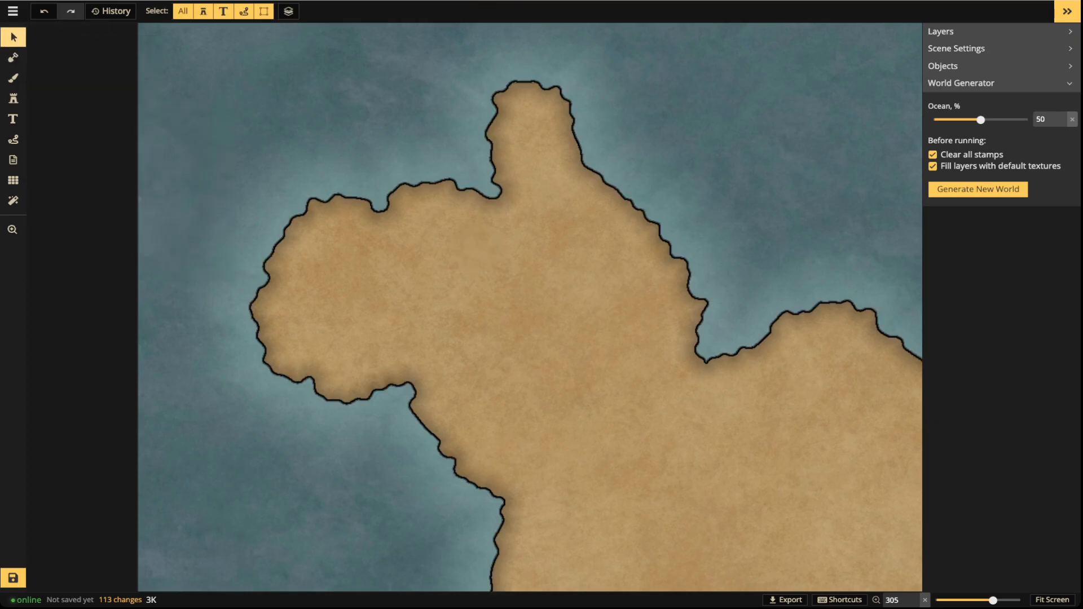
# Examine how the black coastline stroke looks on the western continent close up and across the whole map.
pyautogui.scroll(-4, 402, 246)
pyautogui.moveTo(761, 305); pyautogui.dragTo(687, 165)
pyautogui.scroll(-3, 342, 321)
pyautogui.scroll(5, 533, 430)
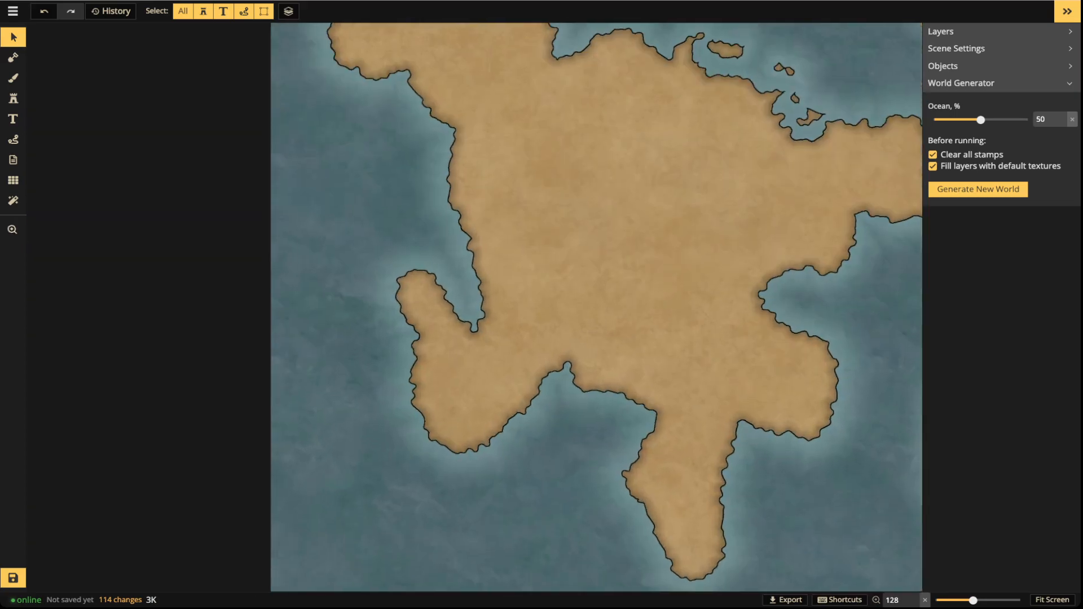
pyautogui.scroll(5, 524, 415)
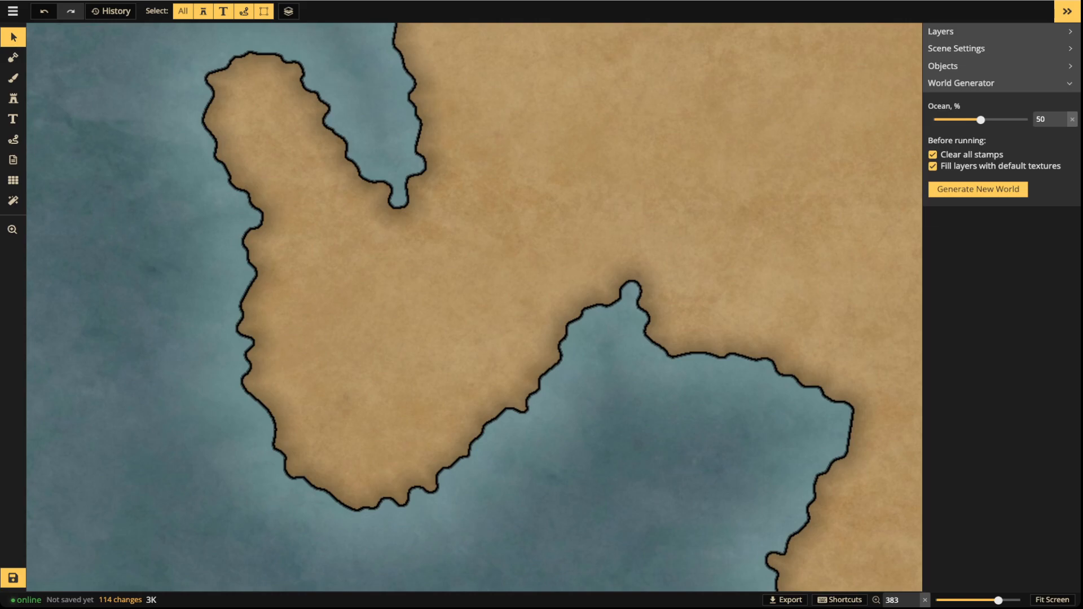
pyautogui.scroll(-7, 509, 345)
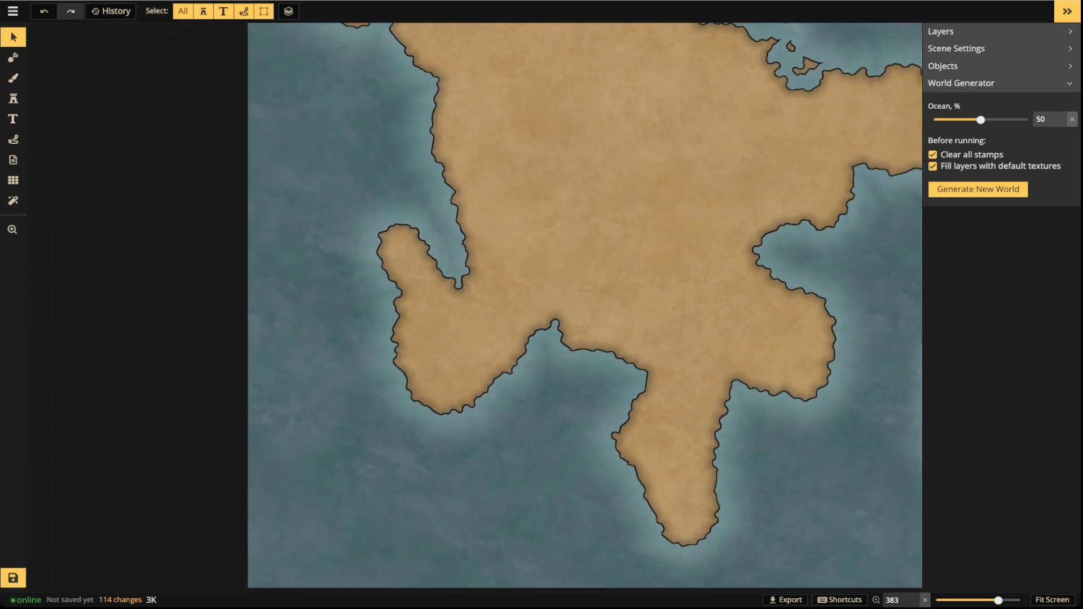
pyautogui.press('space')
pyautogui.moveTo(509, 344); pyautogui.dragTo(273, 503)
pyautogui.scroll(-3, 273, 503)
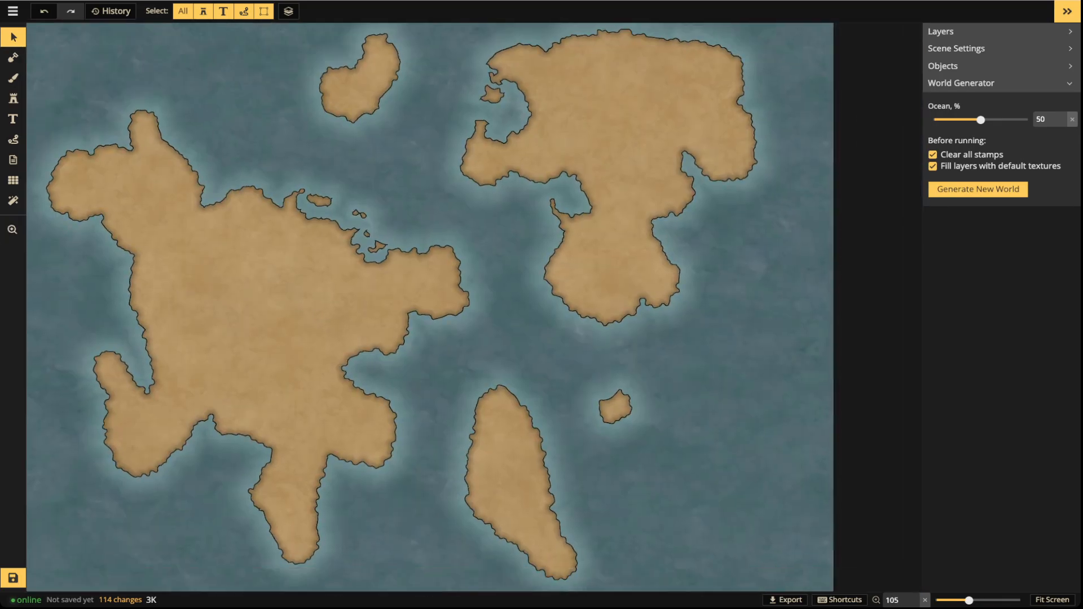
# Turn off the Stroke effect on the land mask, keeping the outer and inner shadows.
pyautogui.click(13, 57)
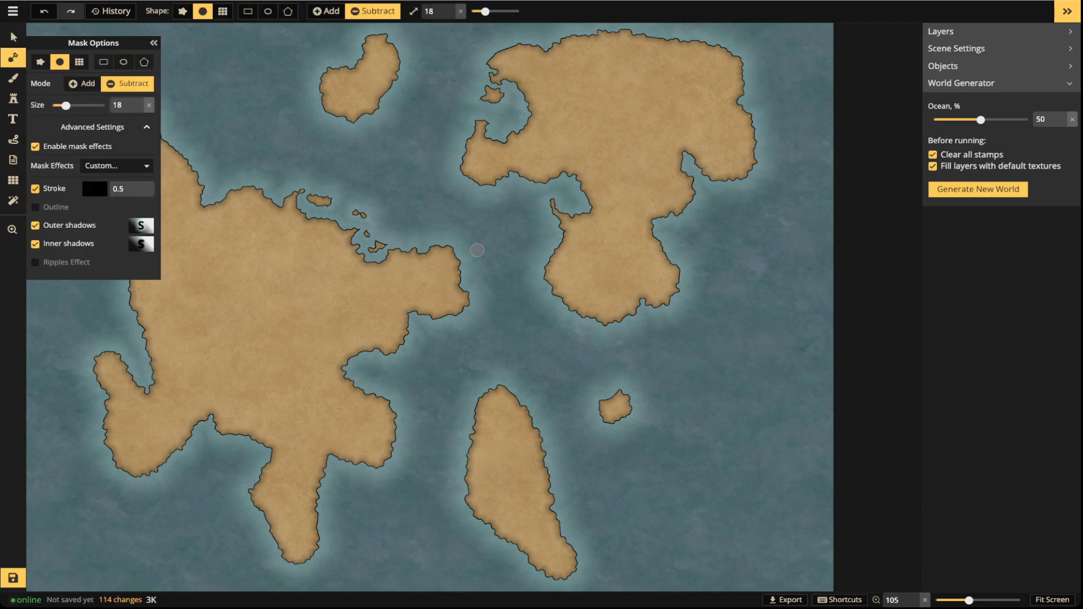
pyautogui.click(35, 189)
pyautogui.scroll(-2, 342, 332)
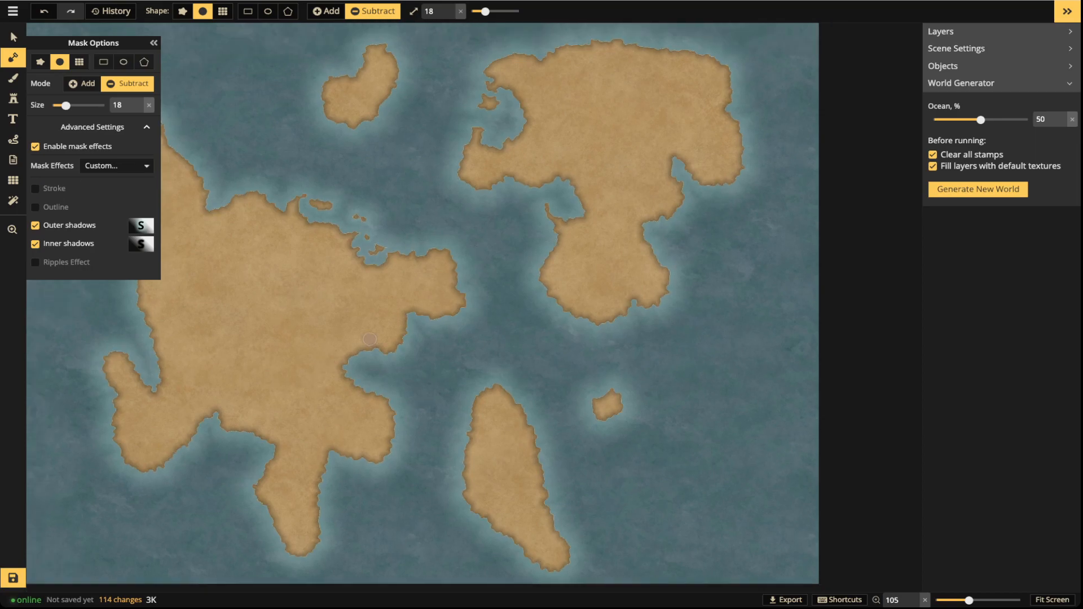
# Turn the land mask's Stroke effect back on alongside the outer and inner shadows.
pyautogui.moveTo(339, 326); pyautogui.dragTo(520, 343)
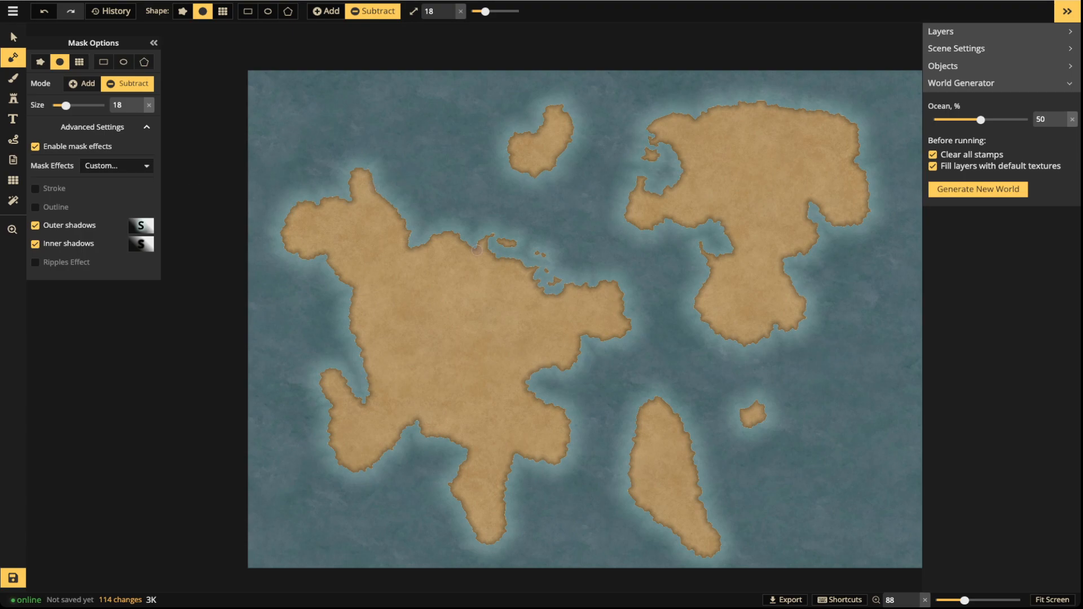
pyautogui.click(35, 207)
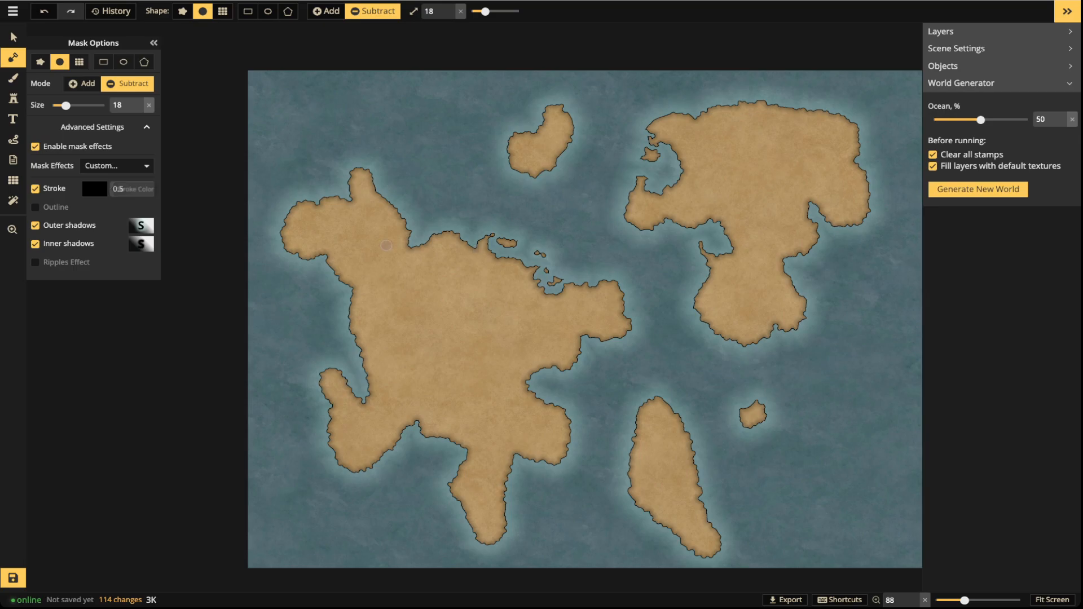
pyautogui.scroll(5, 398, 299)
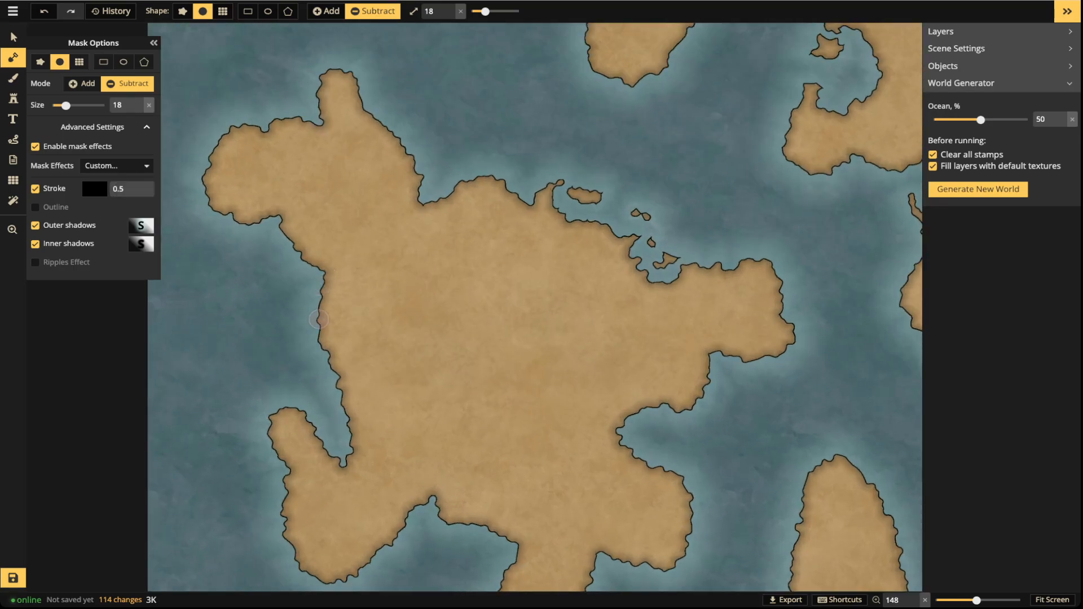
# Change the land mask's stroke color to white (FFFFFF) and lower its opacity to 61.
pyautogui.click(94, 188)
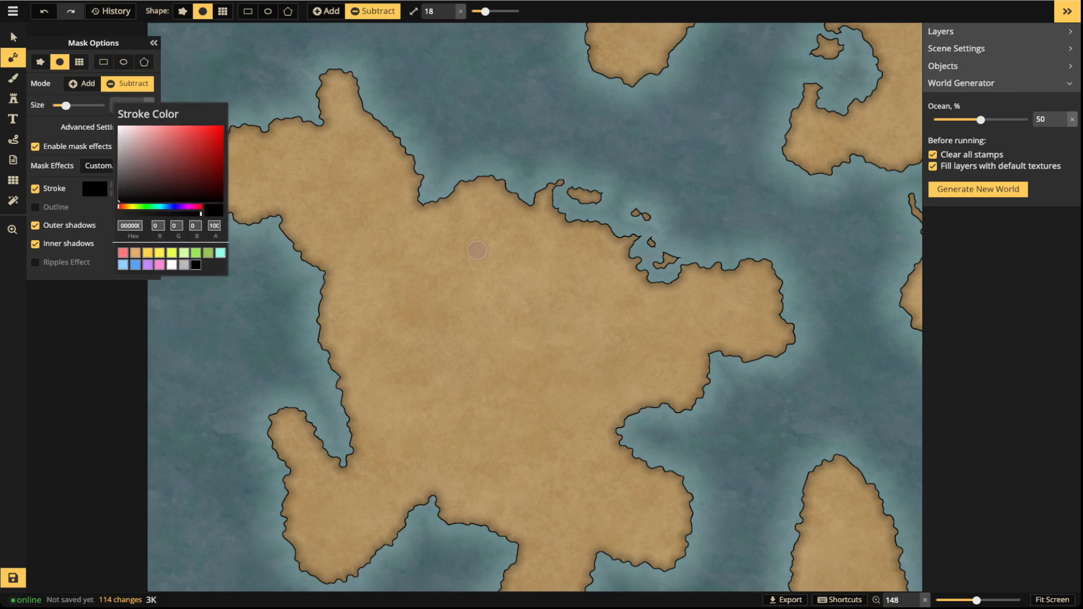
pyautogui.click(171, 264)
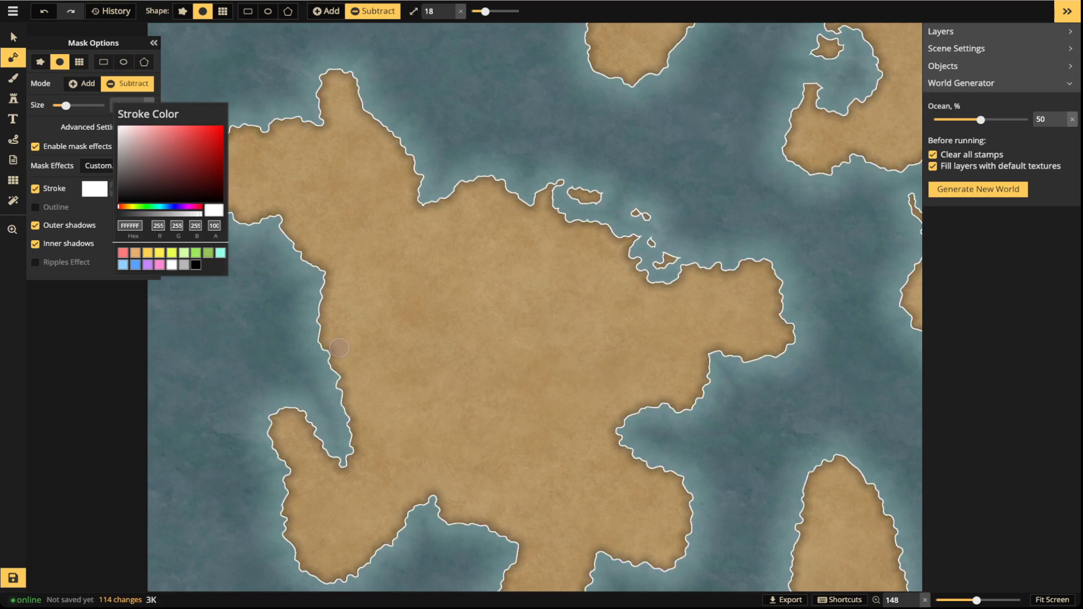
pyautogui.click(477, 250)
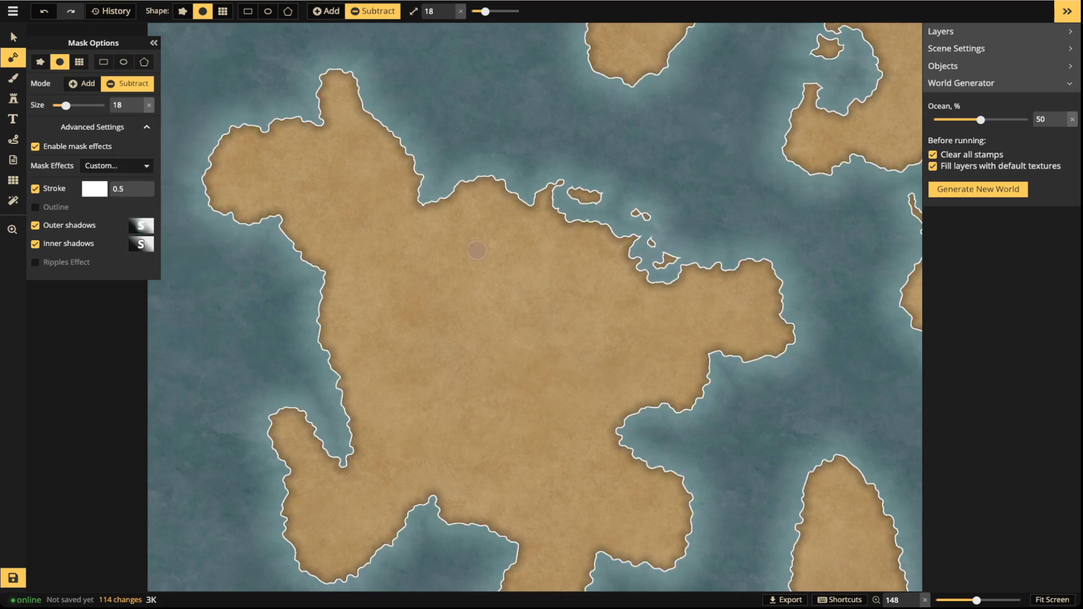
pyautogui.click(94, 189)
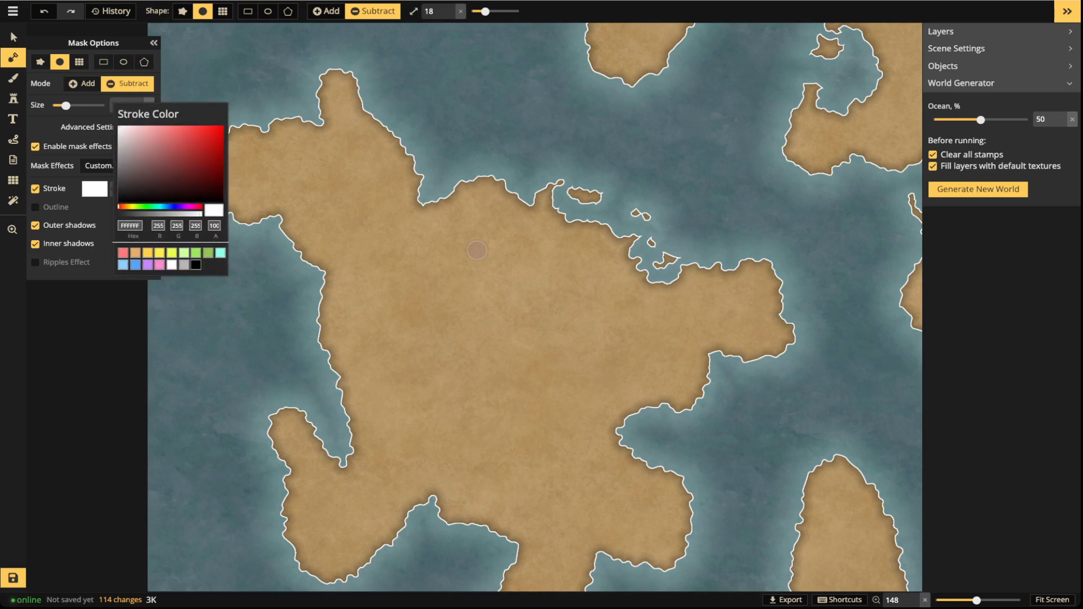
pyautogui.click(169, 214)
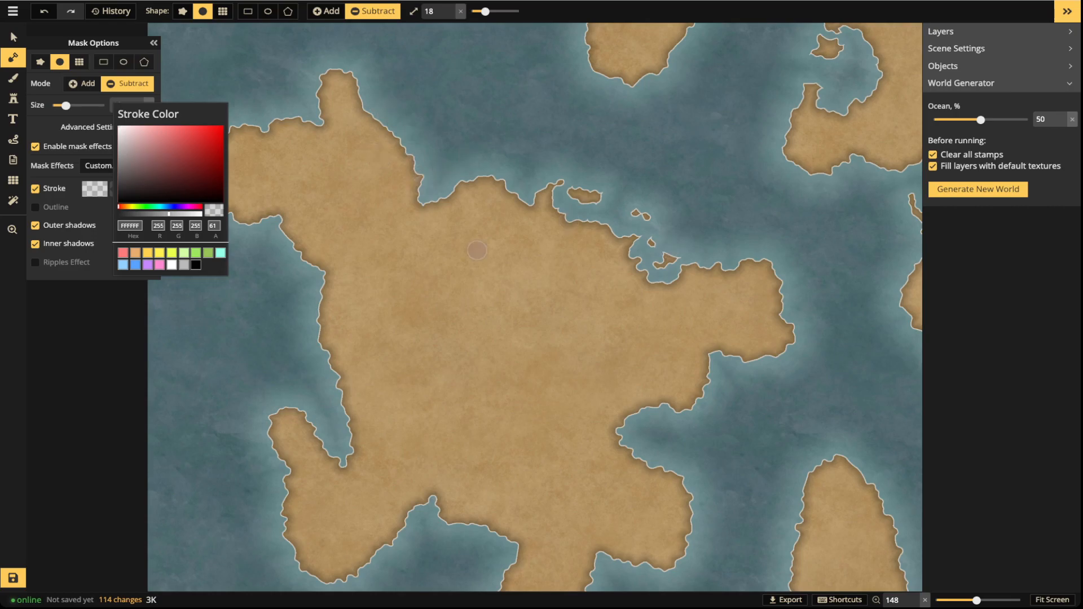
# Examine the semi-transparent white coastline stroke on the western continent close up and across the whole map.
pyautogui.click(13, 37)
pyautogui.scroll(5, 352, 97)
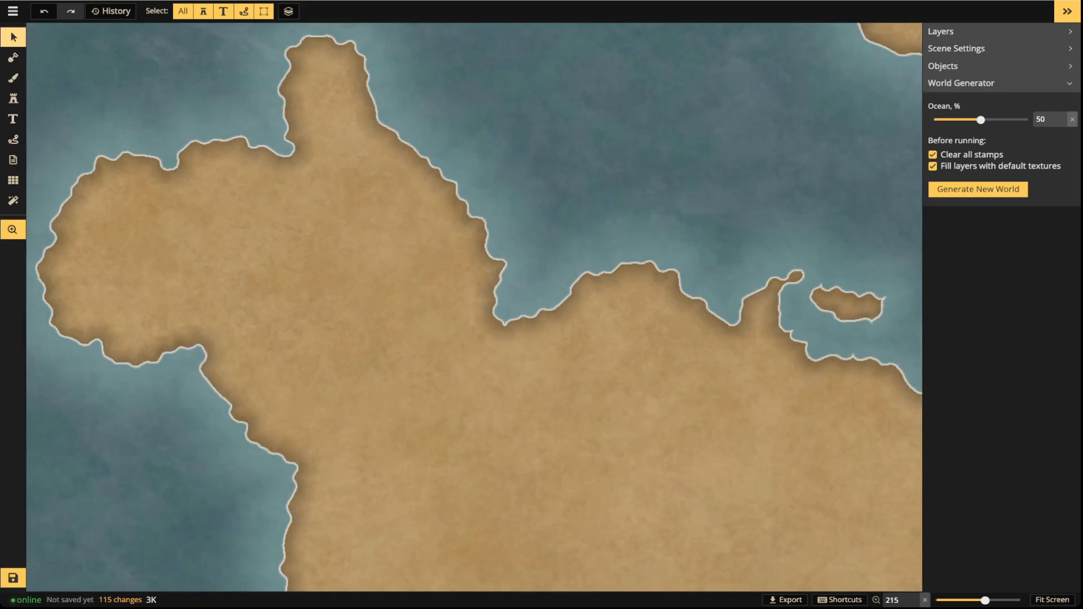
pyautogui.moveTo(353, 97); pyautogui.dragTo(557, 188)
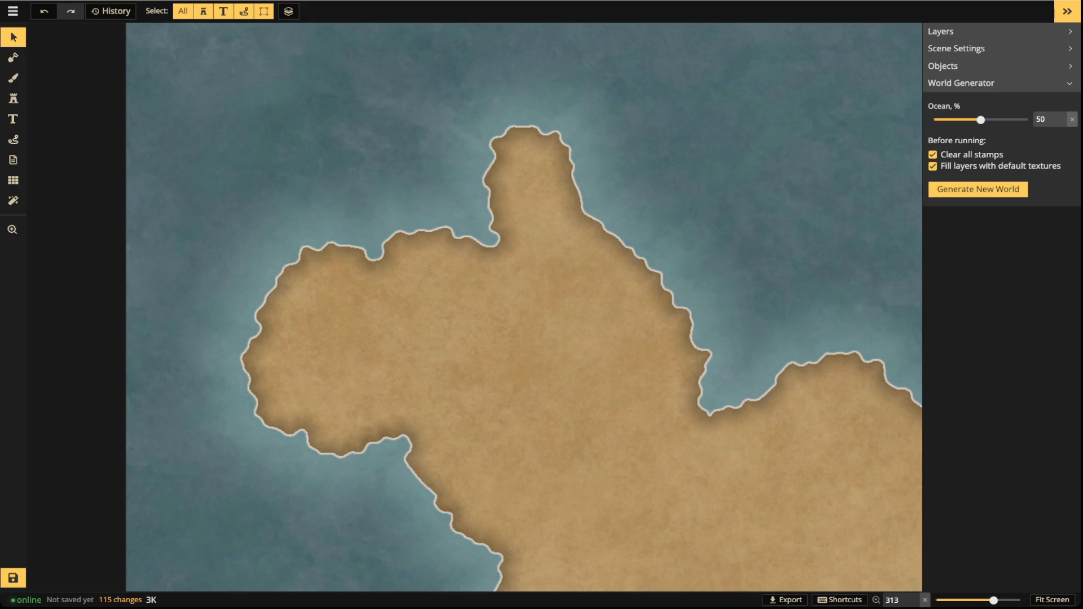
pyautogui.scroll(-7, 433, 152)
pyautogui.scroll(-5, 642, 137)
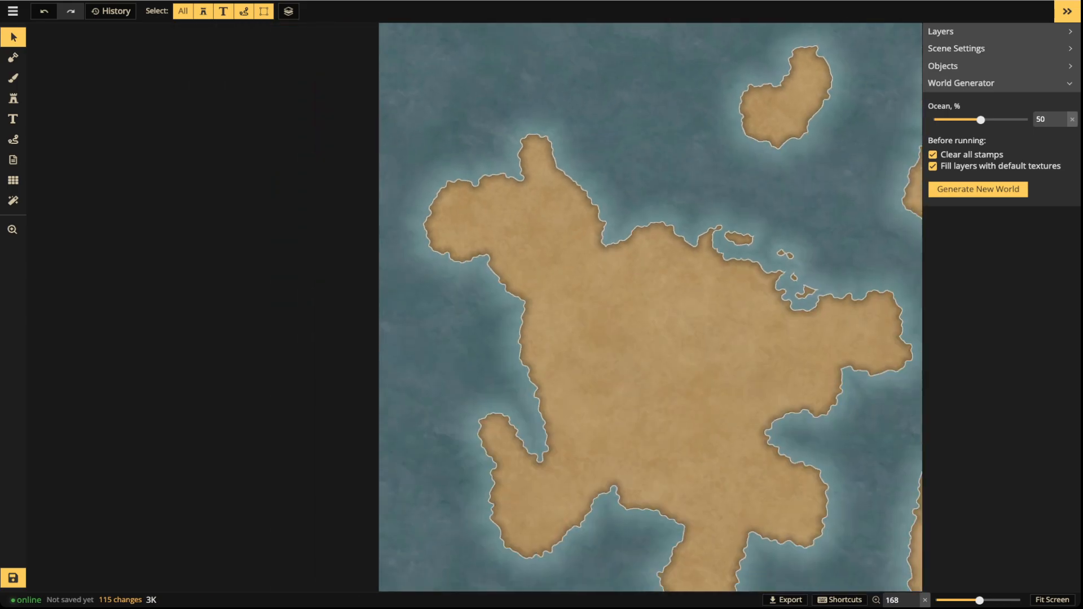
pyautogui.moveTo(642, 137); pyautogui.dragTo(362, 134)
pyautogui.moveTo(492, 144); pyautogui.dragTo(486, 220)
pyautogui.scroll(-3, 489, 144)
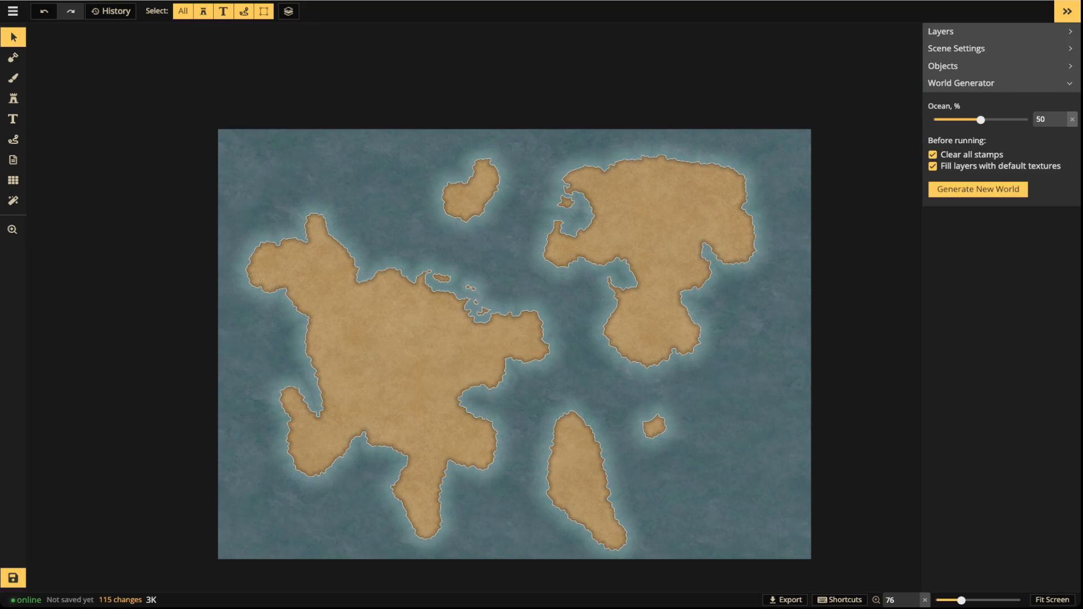
pyautogui.scroll(5, 372, 345)
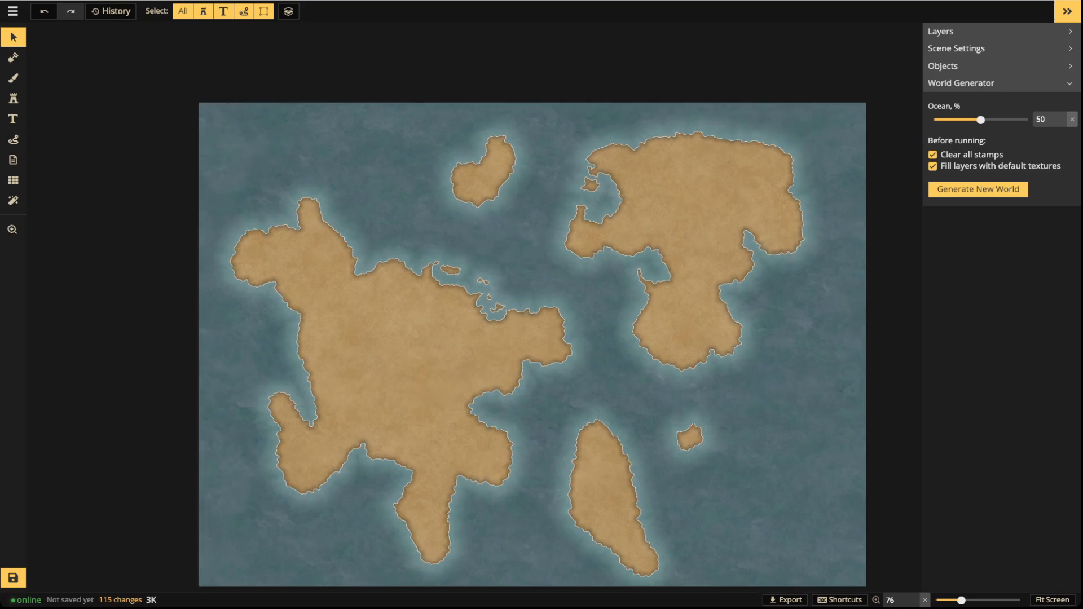
pyautogui.scroll(-3, 366, 282)
pyautogui.moveTo(367, 282); pyautogui.dragTo(408, 257)
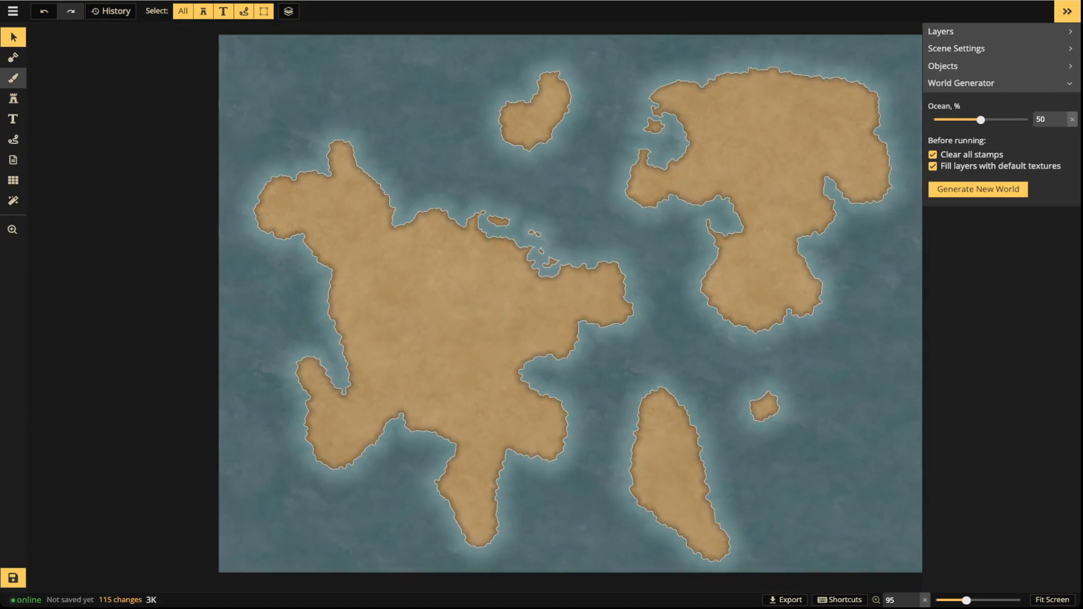
# Activate the texture brush and set its brush layer to foreground (FG).
pyautogui.click(13, 78)
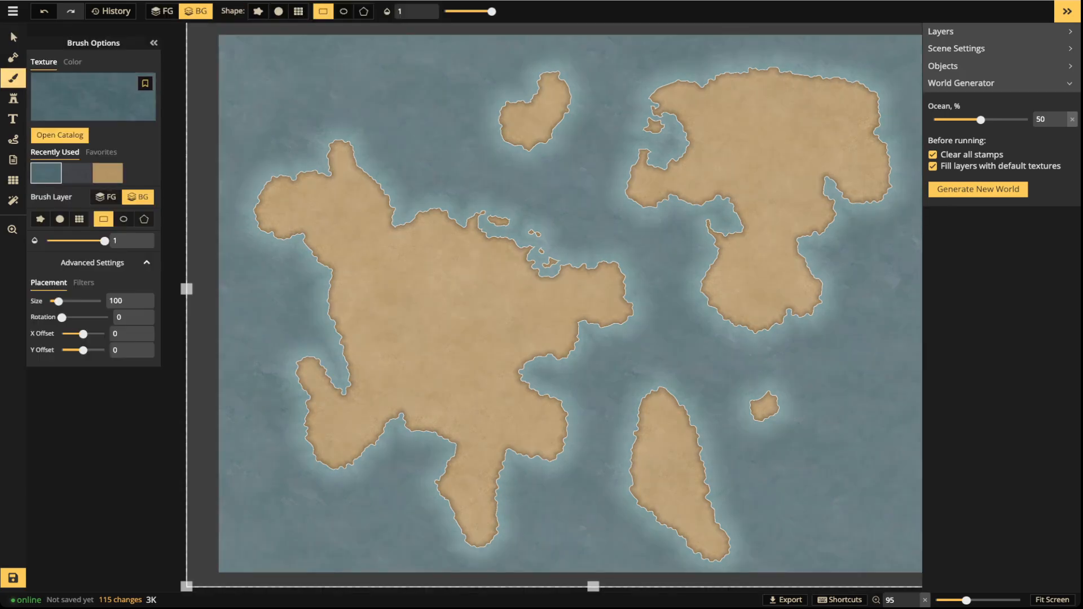
pyautogui.scroll(-1, 395, 255)
pyautogui.click(162, 11)
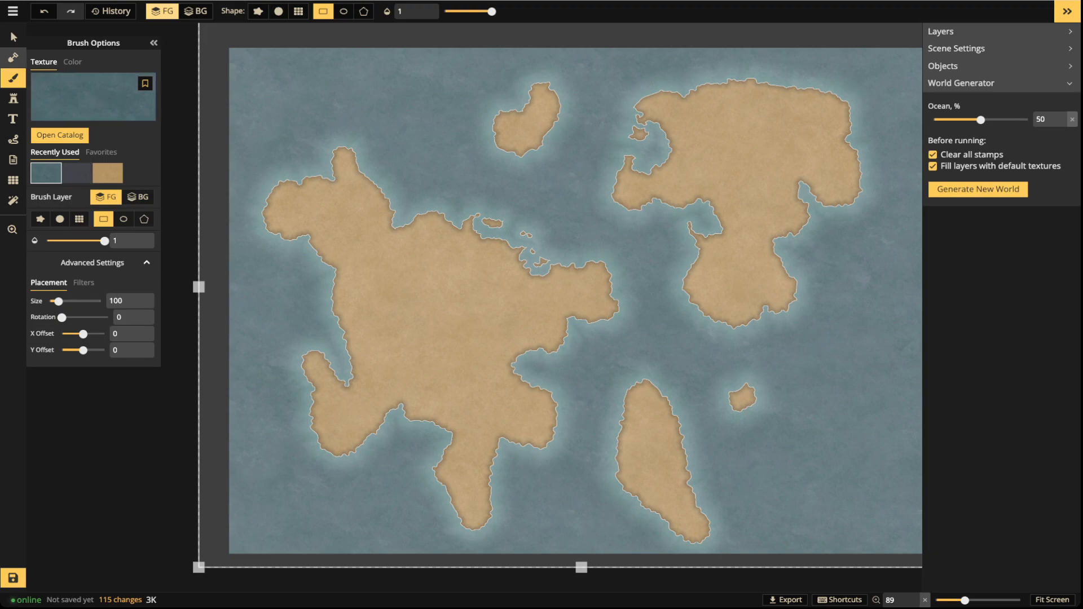
# Try opacities of 27, 54 and 100 for the land mask's white stroke, and settle on 63.
pyautogui.click(13, 57)
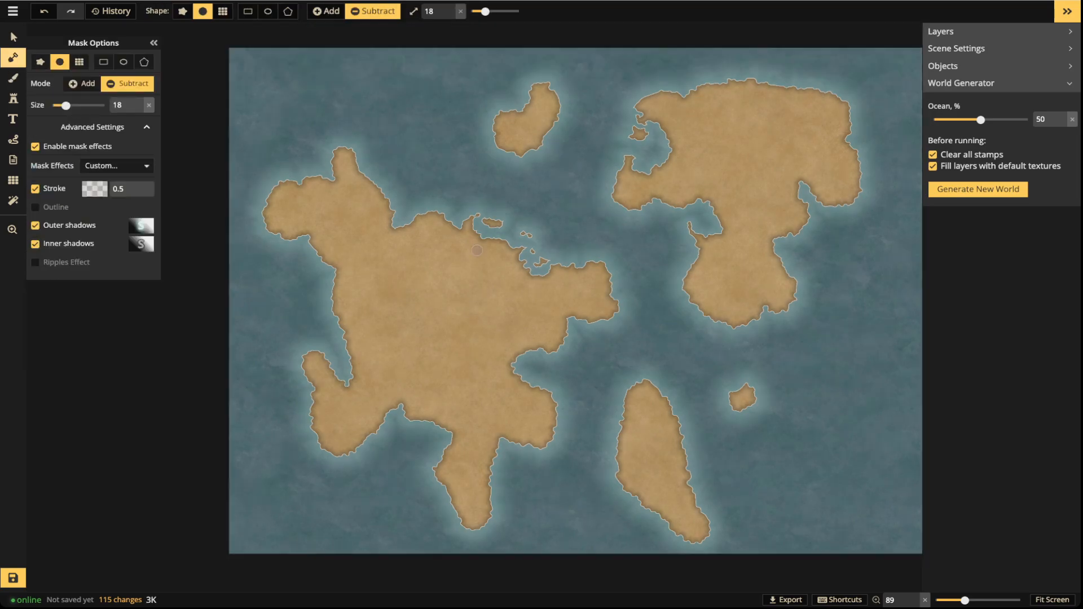
pyautogui.click(94, 189)
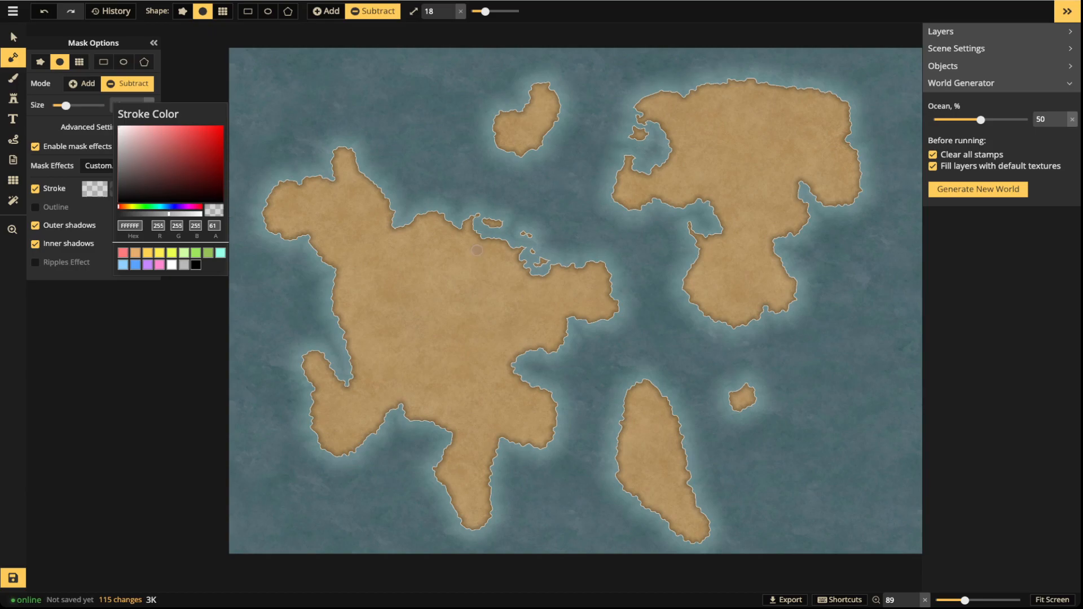
pyautogui.moveTo(168, 214)
pyautogui.mouseDown()
pyautogui.moveTo(197, 214)
pyautogui.moveTo(141, 214)
pyautogui.mouseUp()
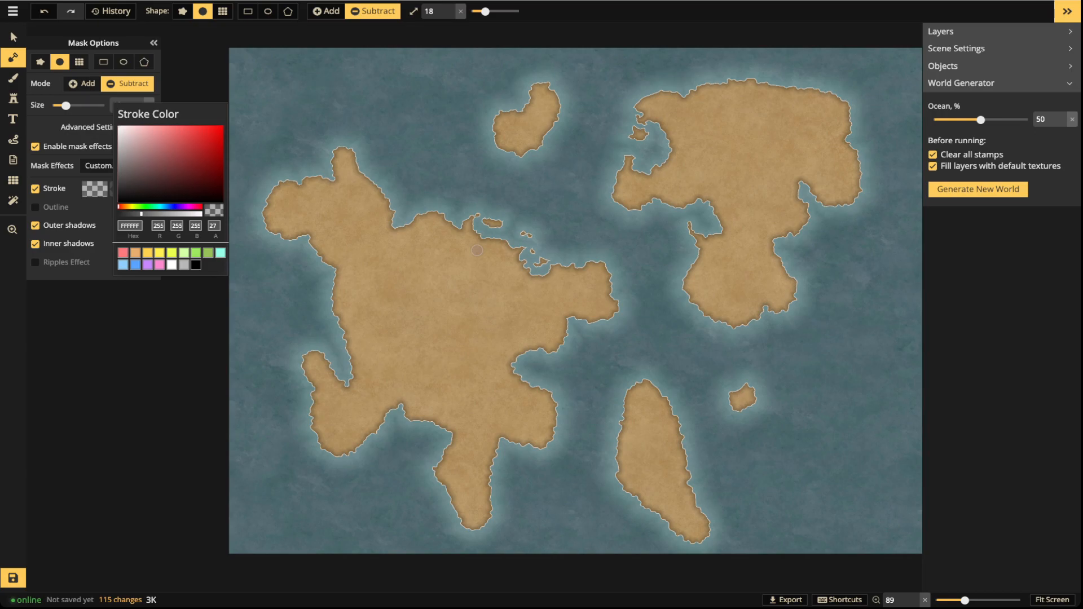
pyautogui.moveTo(141, 215); pyautogui.dragTo(163, 214)
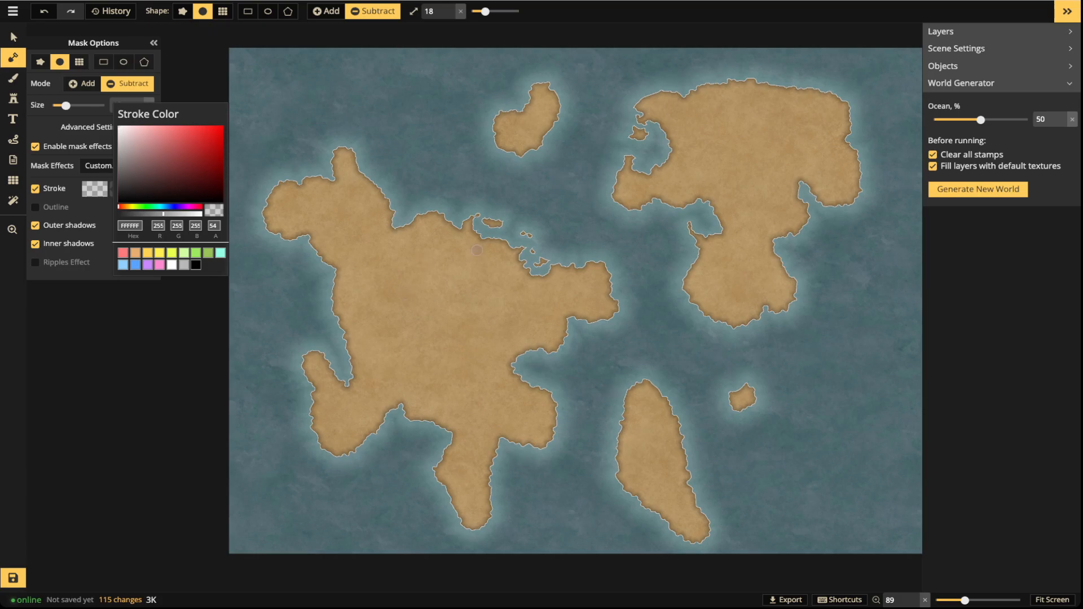
pyautogui.moveTo(163, 214); pyautogui.dragTo(208, 214)
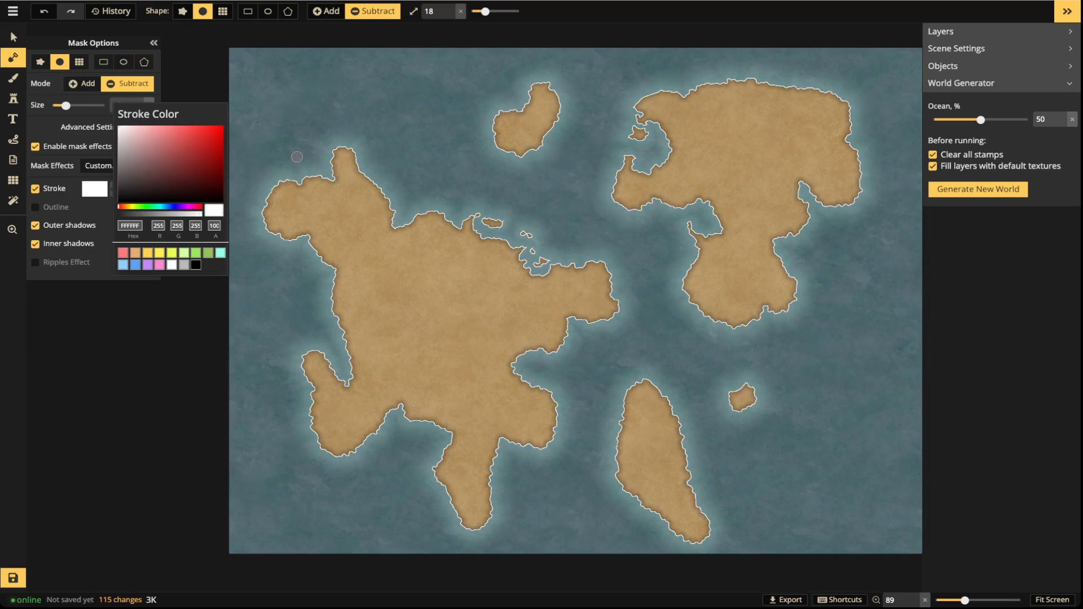
pyautogui.click(171, 214)
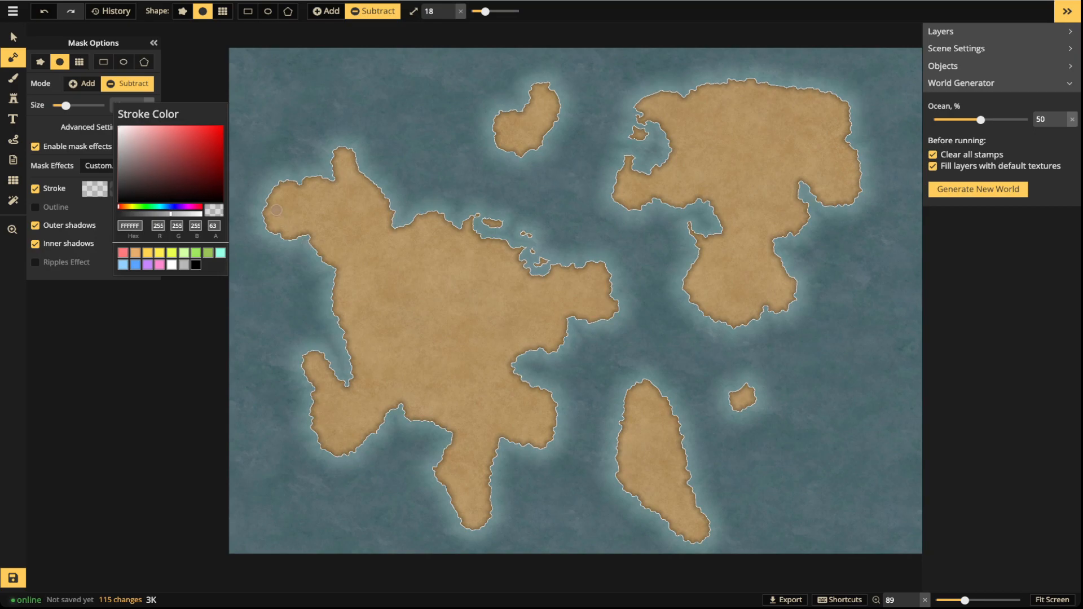
# Inspect the adjusted white stroke along the western continent's northwestern coast at several magnifications.
pyautogui.click(13, 36)
pyautogui.scroll(3, 256, 182)
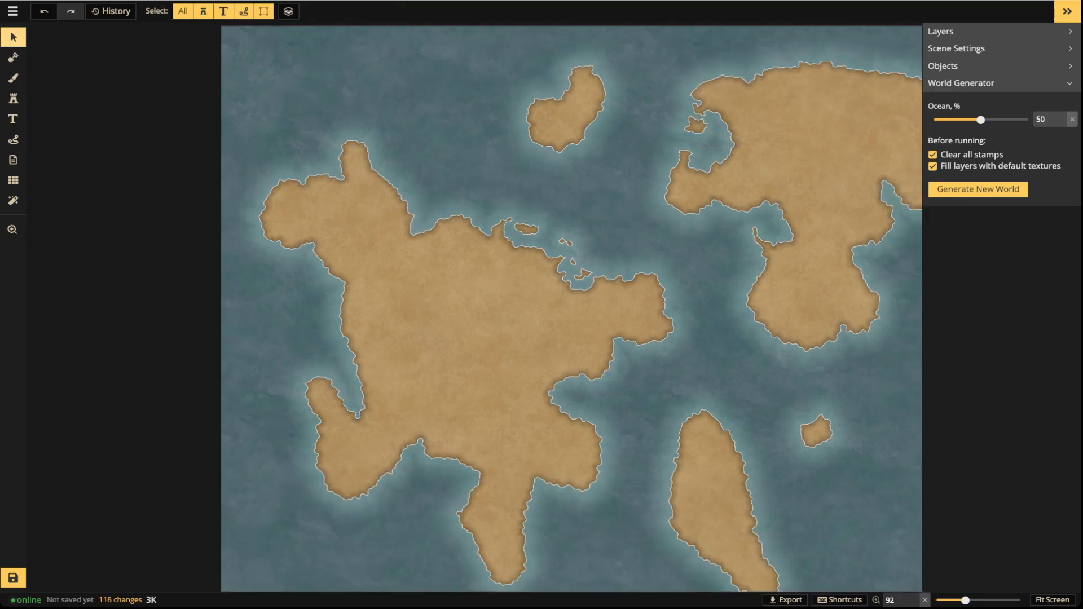
pyautogui.scroll(15, 296, 179)
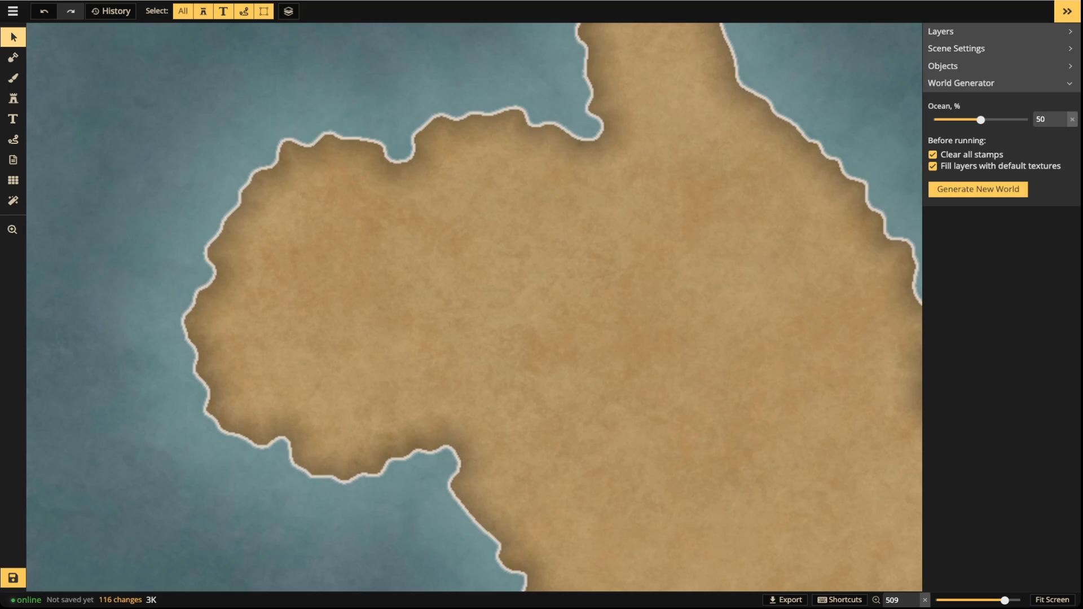
pyautogui.scroll(-8, 328, 362)
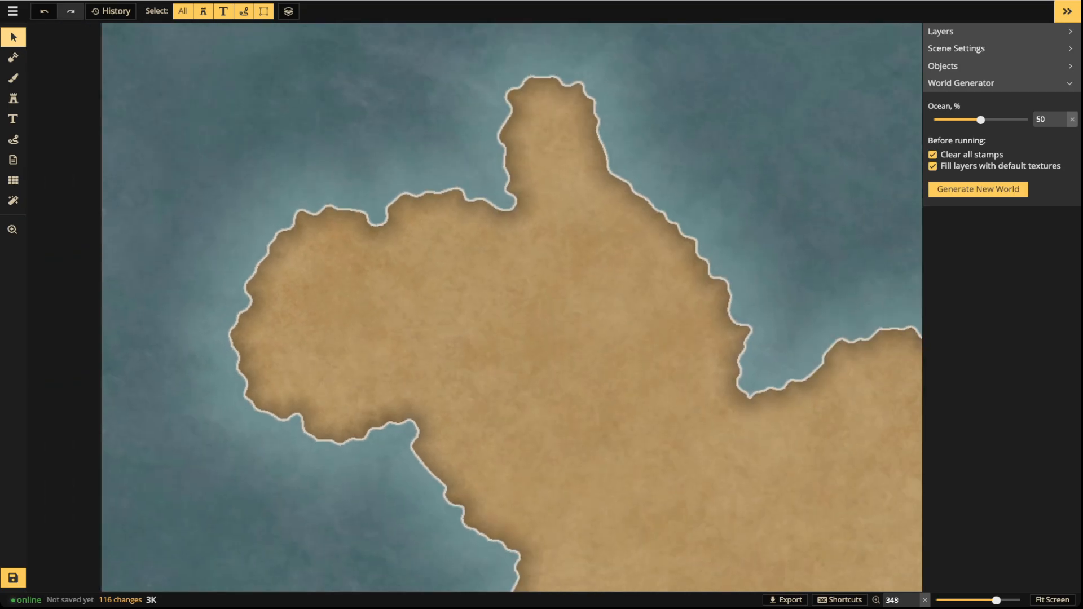
pyautogui.moveTo(328, 362); pyautogui.dragTo(253, 403)
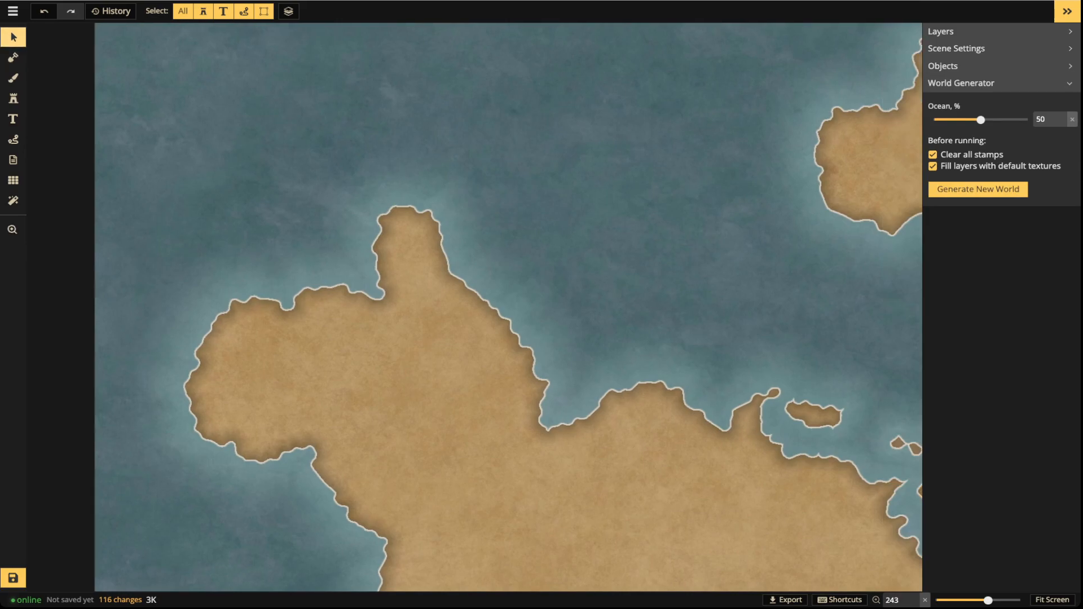
pyautogui.scroll(-4, 324, 186)
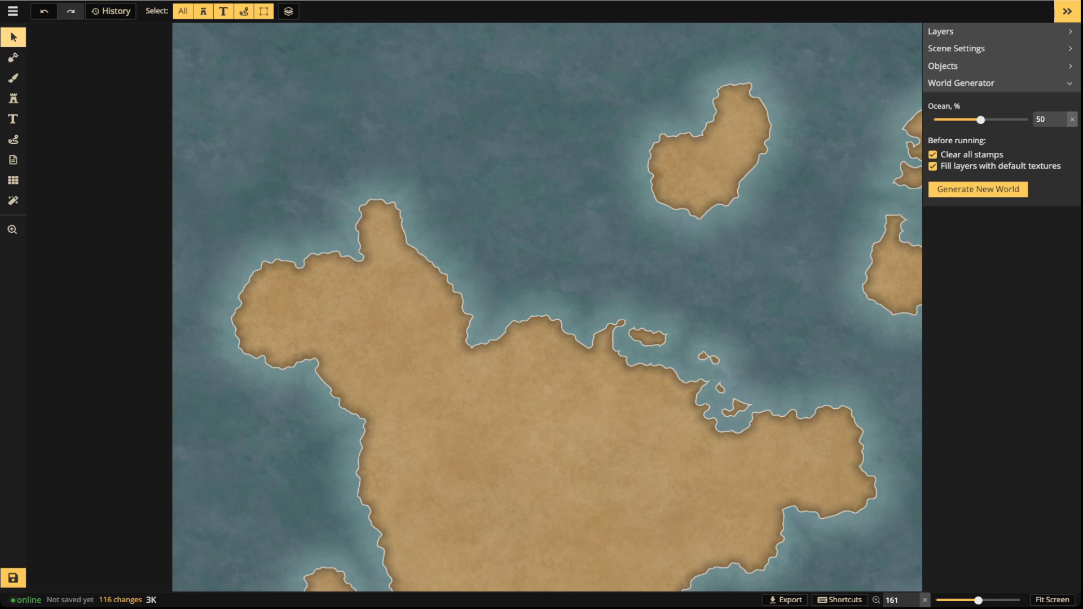
pyautogui.scroll(3, 316, 254)
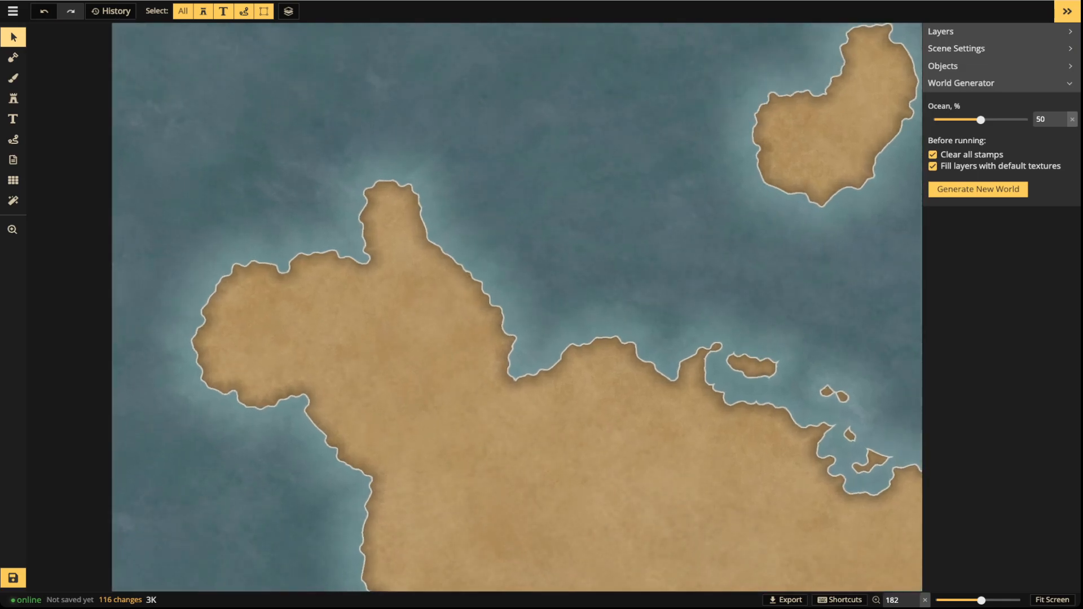
pyautogui.scroll(2, 339, 254)
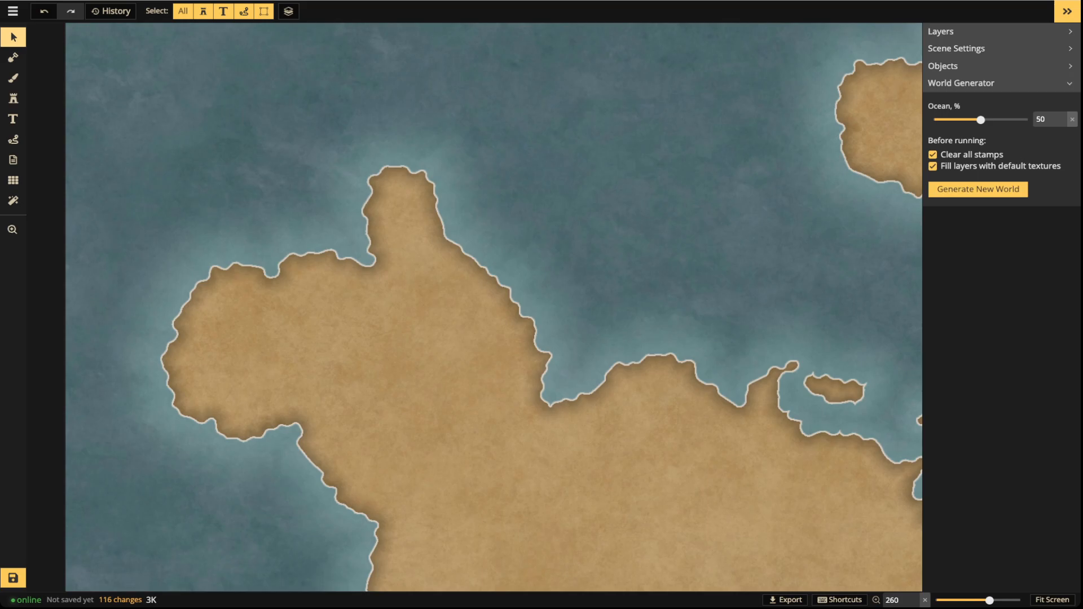
pyautogui.scroll(-4, 405, 248)
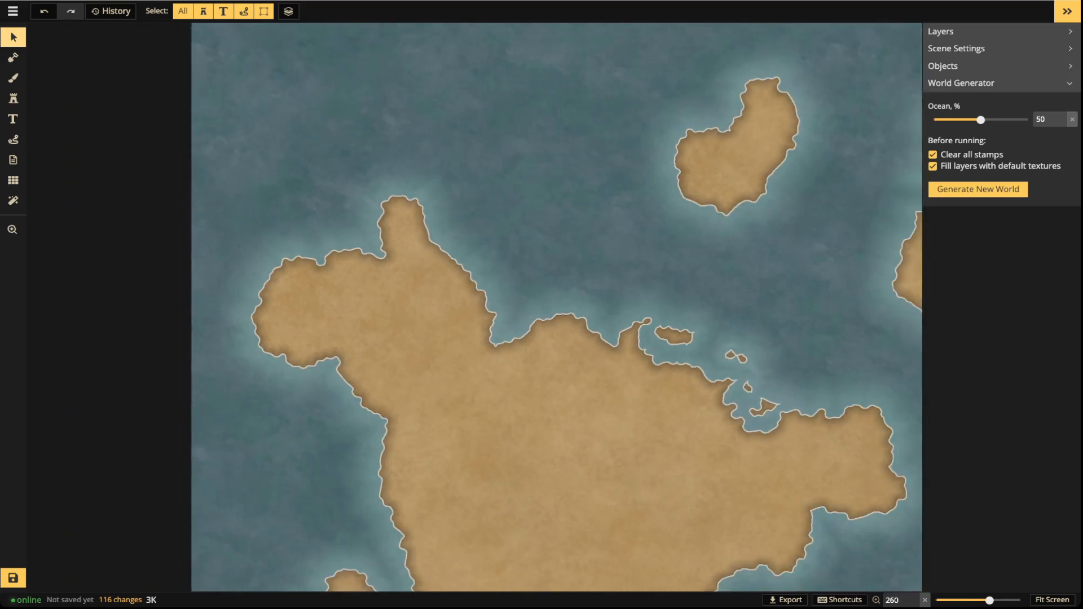
# Bring back the mask options and examine the outer shadow glow around the western continent and northern island.
pyautogui.click(13, 57)
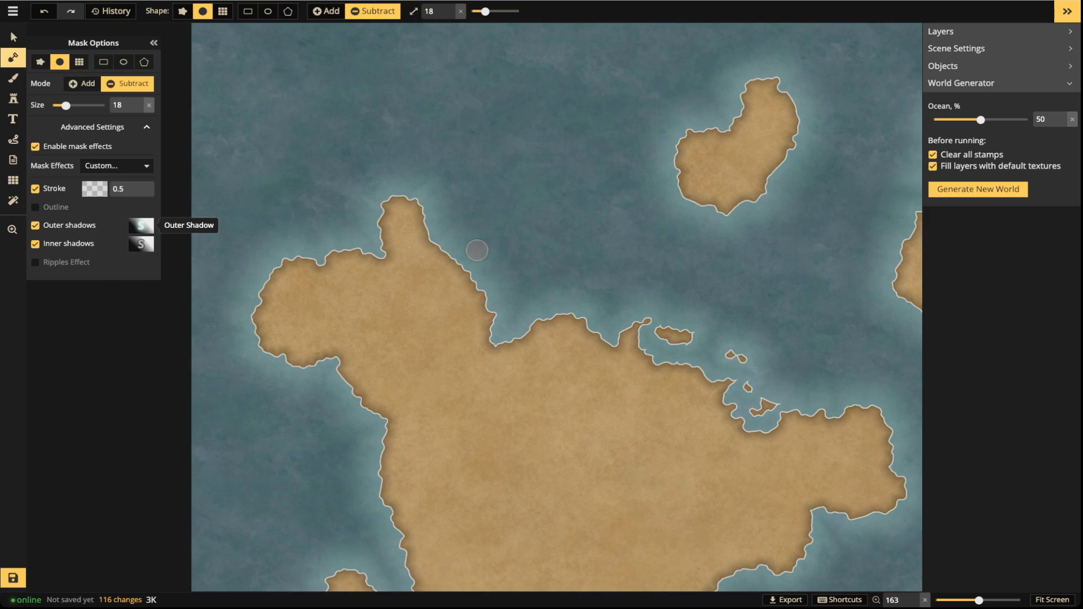
pyautogui.scroll(-2, 338, 158)
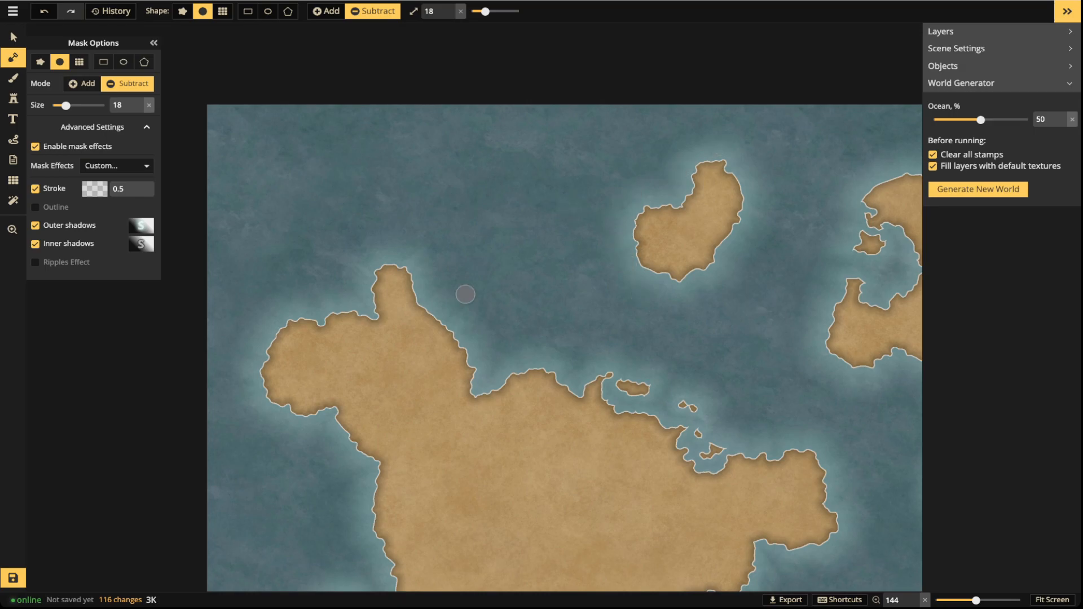
pyautogui.scroll(1, 397, 243)
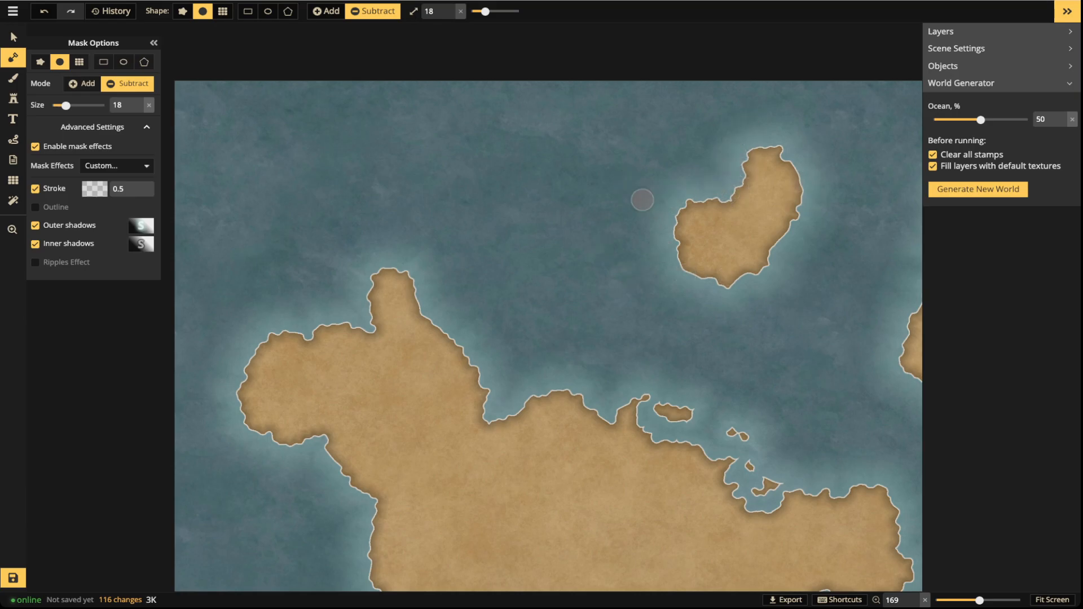
pyautogui.scroll(-3, 508, 282)
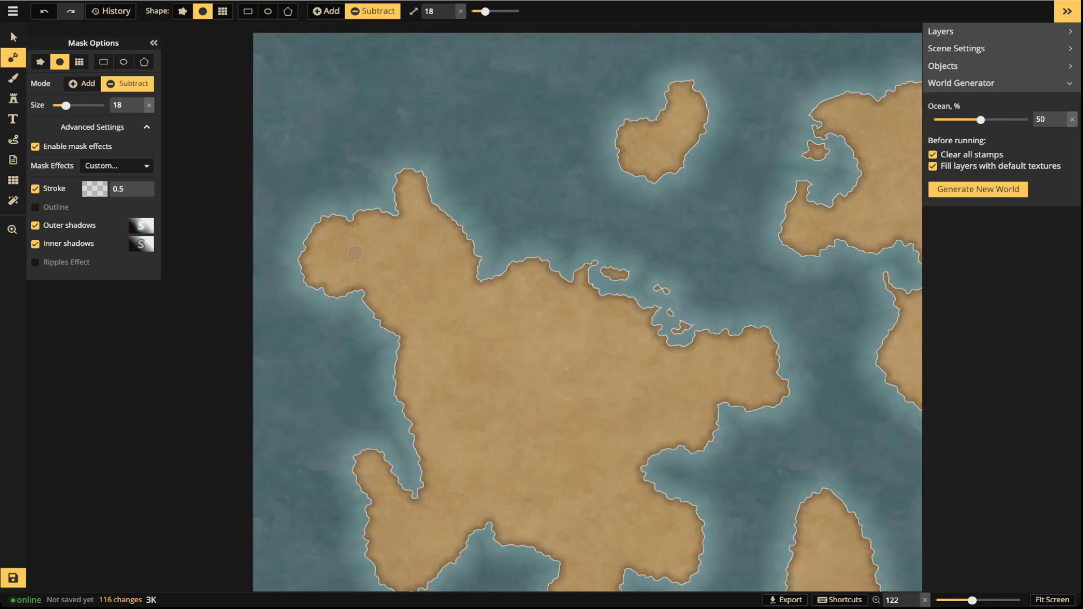
pyautogui.scroll(4, 344, 248)
pyautogui.scroll(-3, 341, 199)
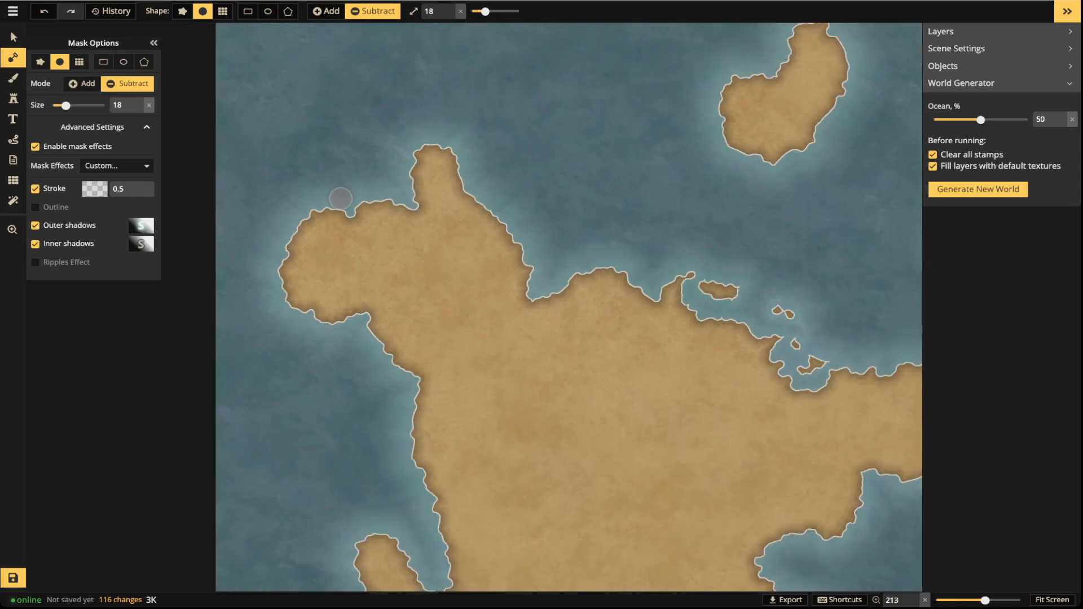
# Try light blue 90D1FF for the land mask's stroke, and settle on white FFFFFF with an opacity of 53.
pyautogui.scroll(2, 340, 198)
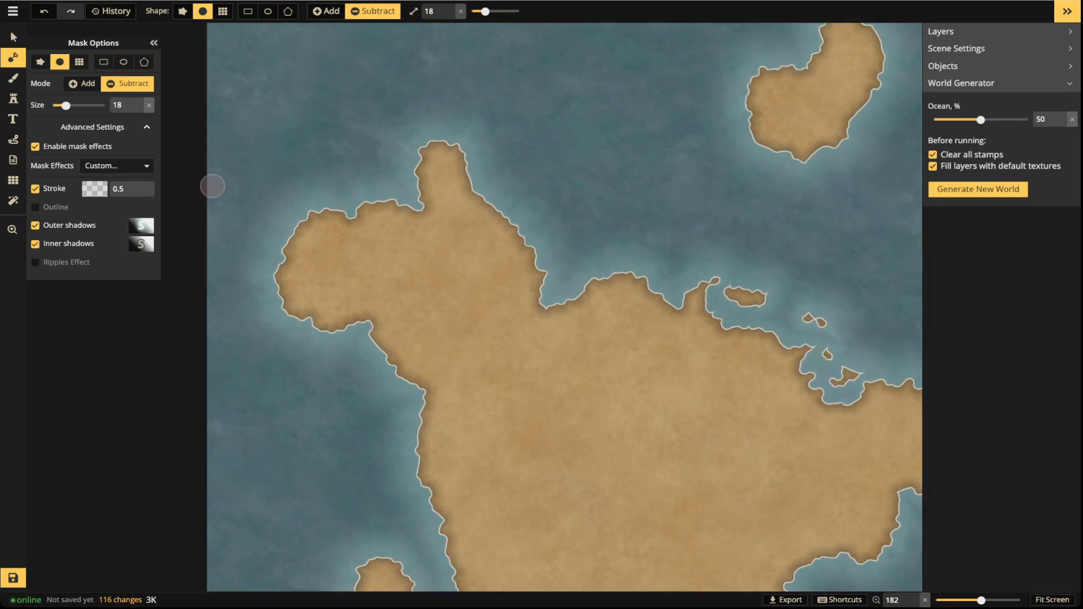
pyautogui.click(95, 188)
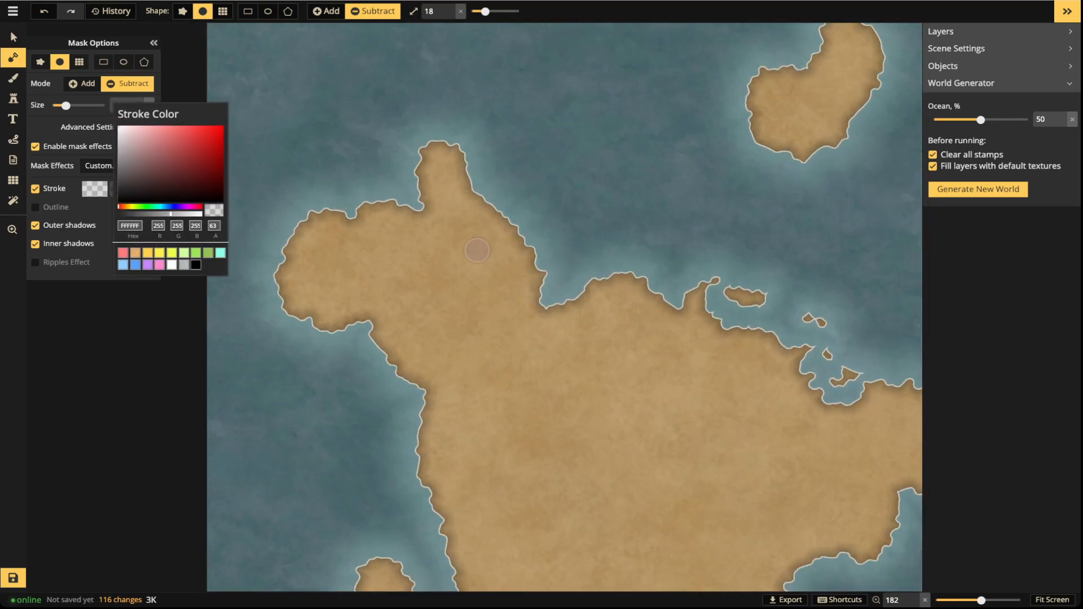
pyautogui.click(122, 265)
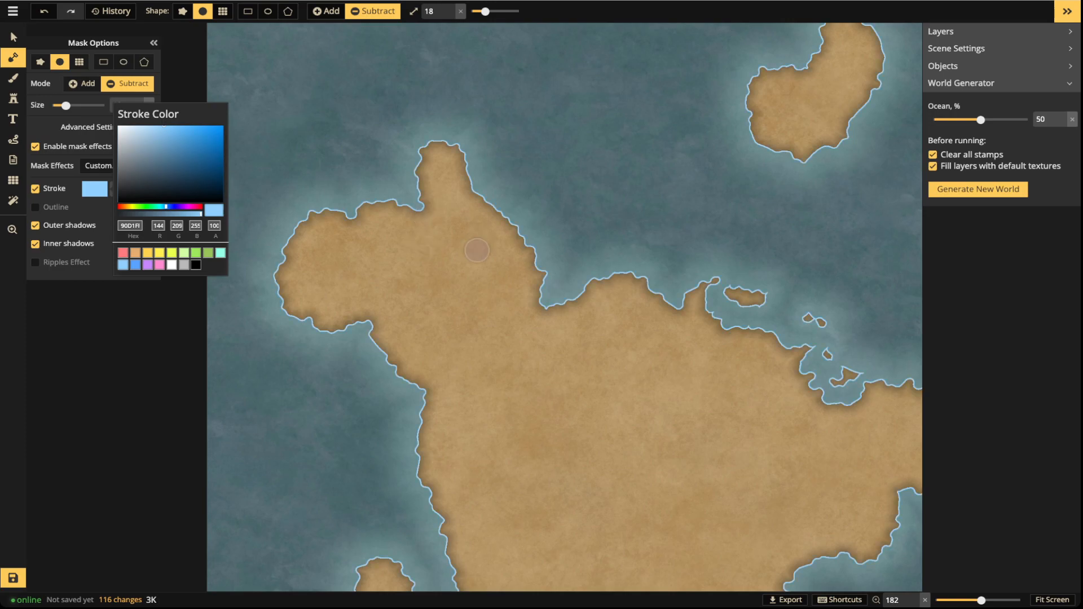
pyautogui.click(171, 264)
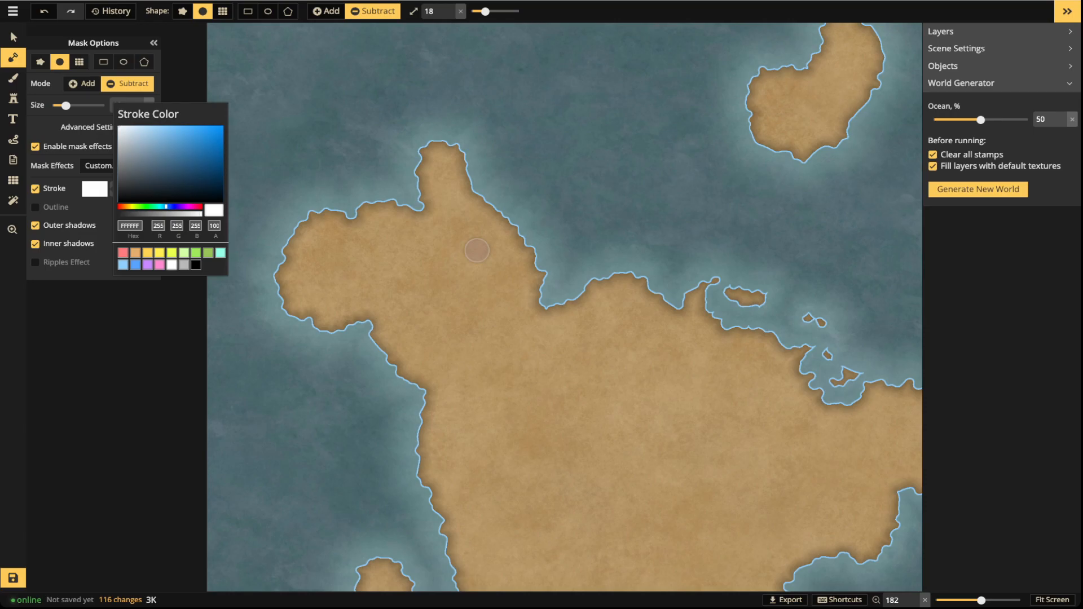
pyautogui.click(476, 250)
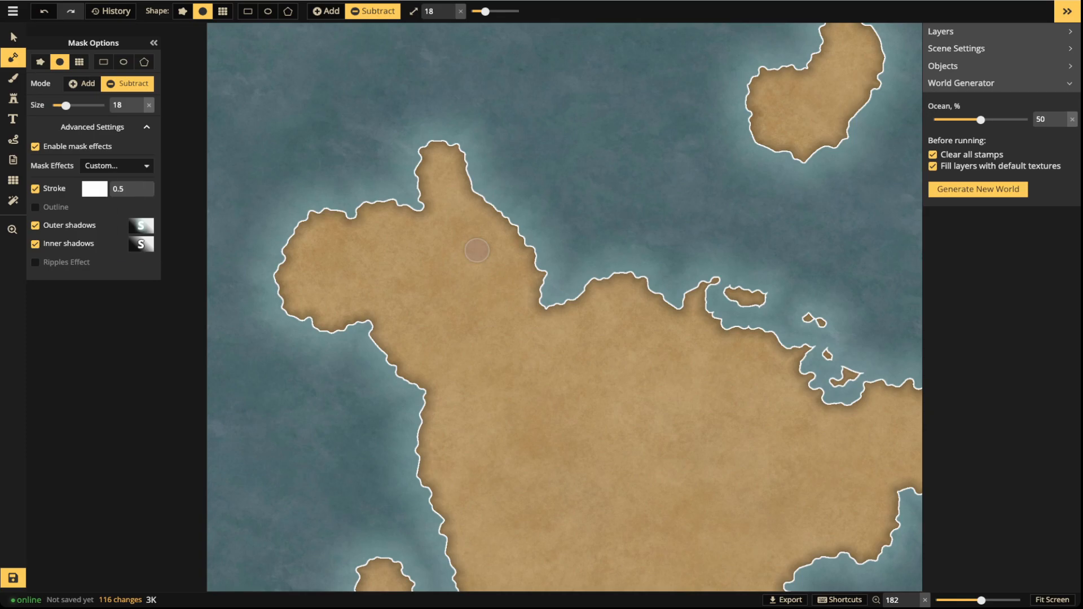
pyautogui.click(94, 188)
pyautogui.click(162, 214)
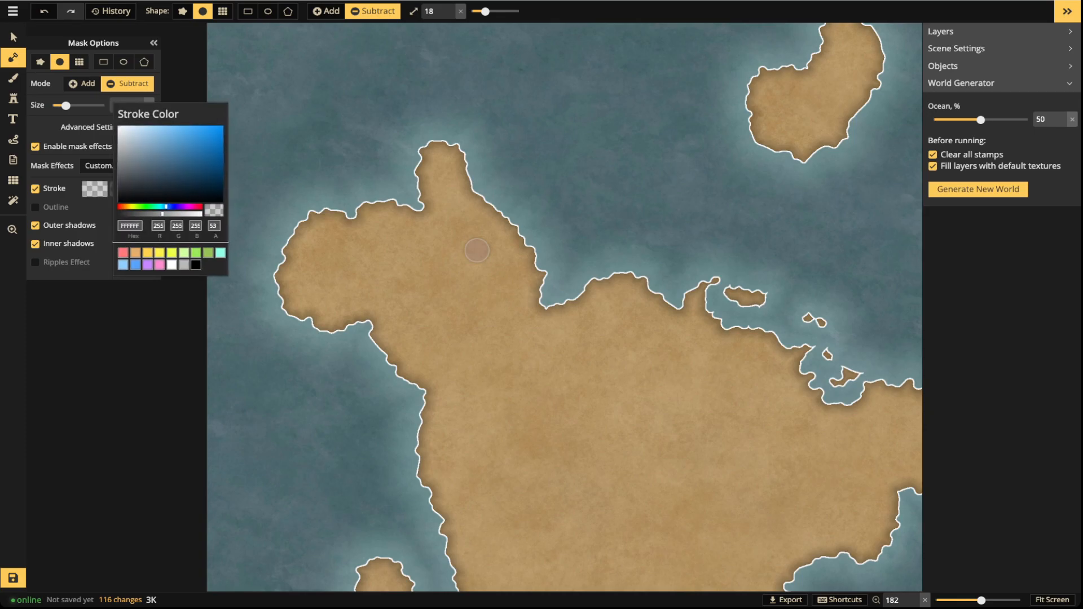
# Switch the outer shadows off and on for comparison, and try bright turquoise 00FFDB at opacity 100 as their colour.
pyautogui.click(35, 225)
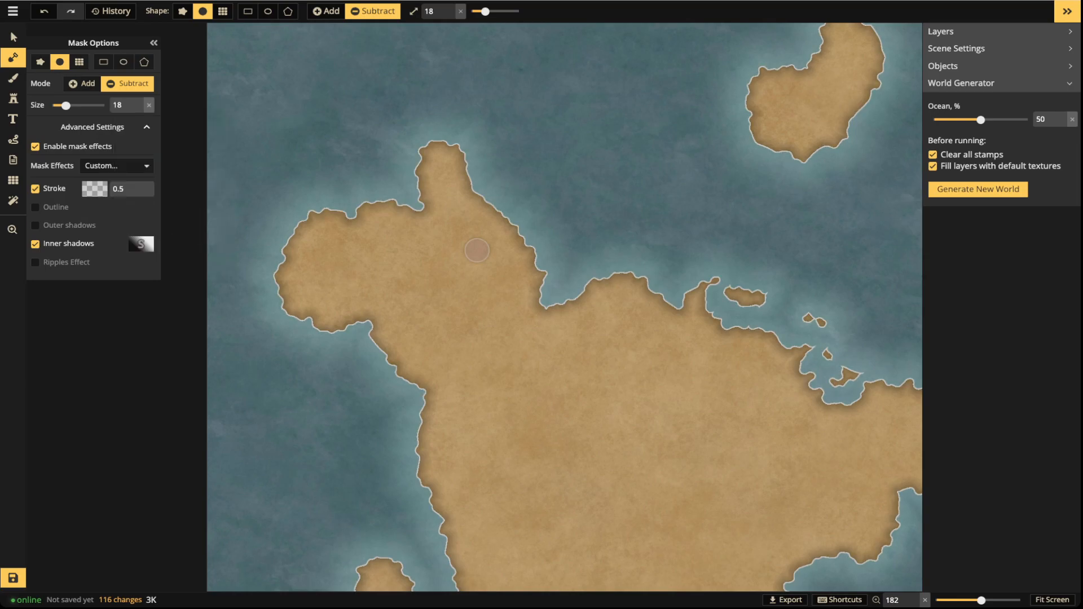
pyautogui.click(35, 226)
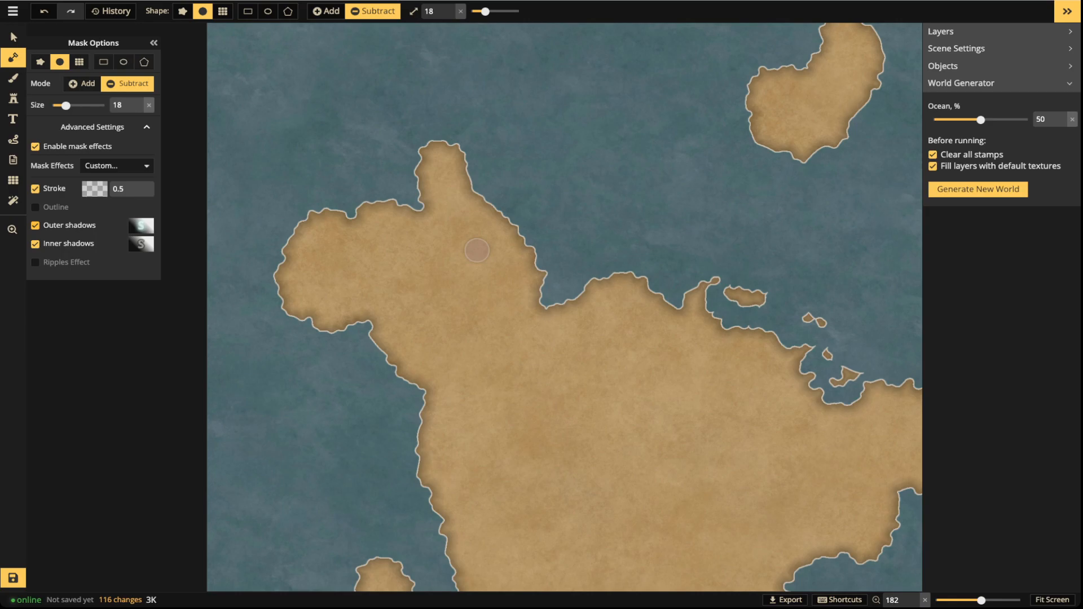
pyautogui.click(141, 225)
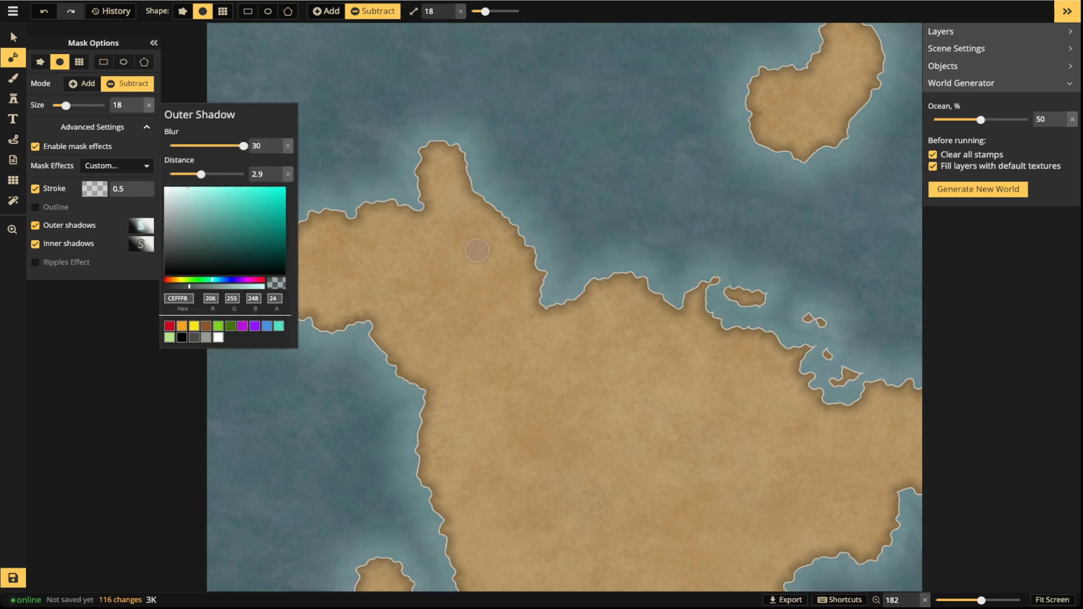
pyautogui.moveTo(264, 199); pyautogui.dragTo(301, 183)
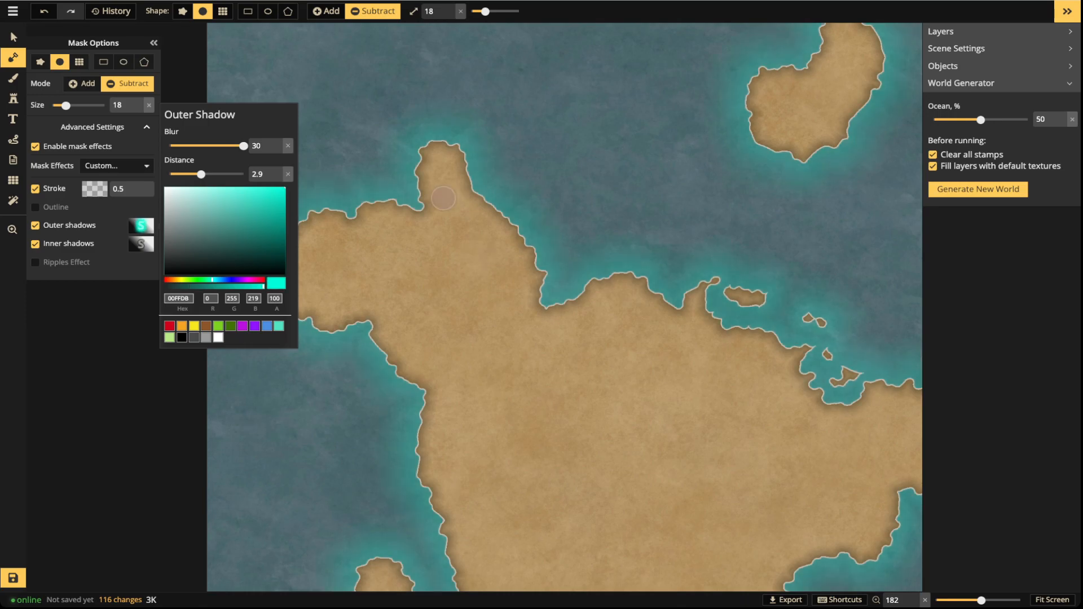
# Try blue 4A90E2 and turquoise 50E3C2 at opacity 38 for the outer shadow, and check the glow across the whole map.
pyautogui.click(267, 326)
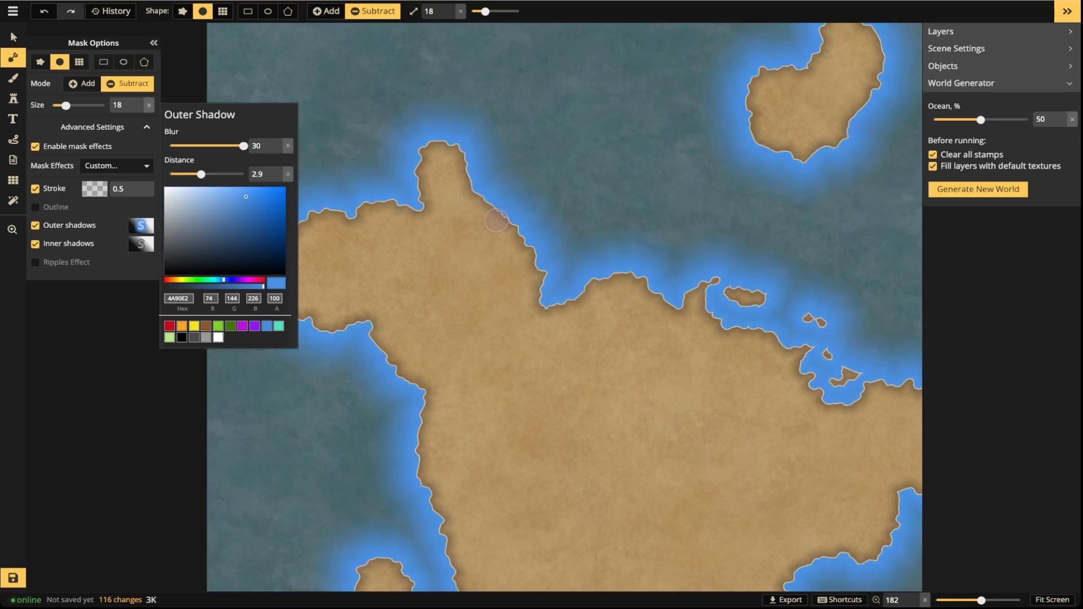
pyautogui.click(278, 326)
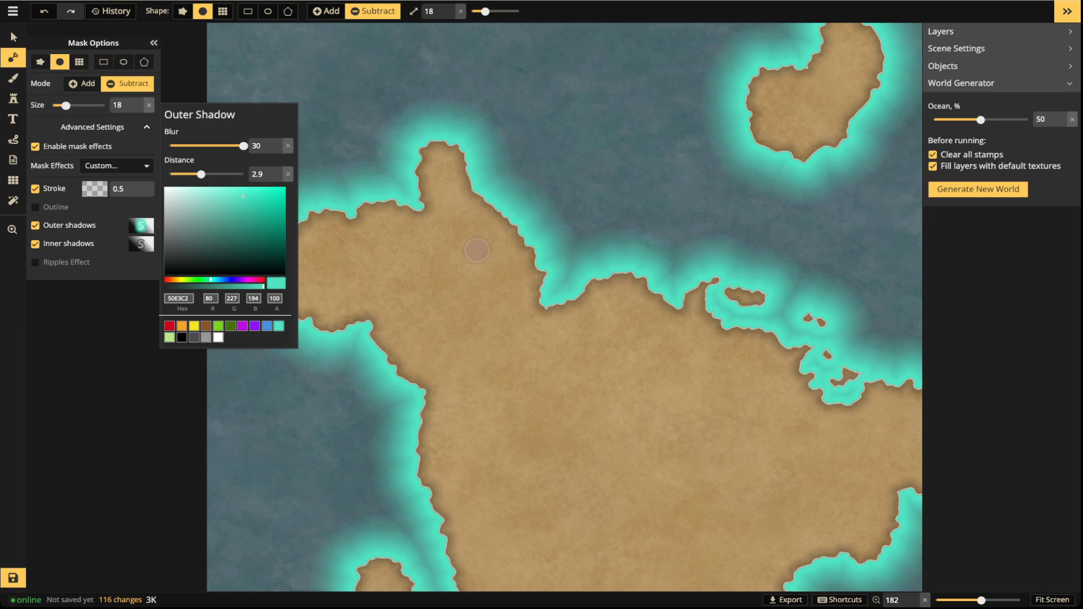
pyautogui.click(215, 287)
pyautogui.click(202, 287)
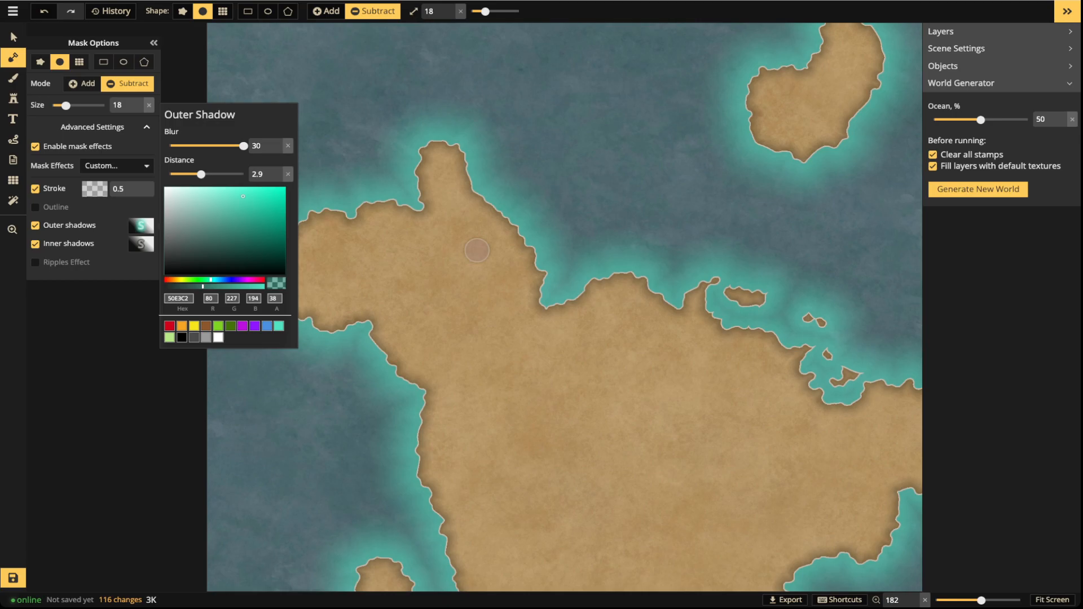
pyautogui.click(13, 37)
pyautogui.scroll(-8, 379, 267)
pyautogui.scroll(-2, 395, 285)
pyautogui.moveTo(395, 285); pyautogui.dragTo(315, 240)
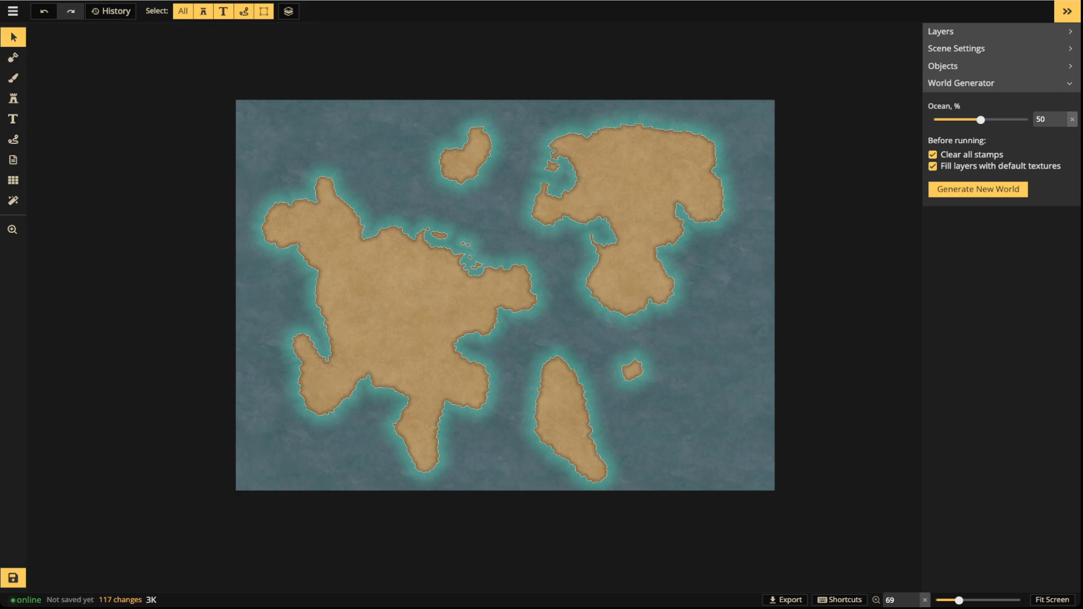
pyautogui.scroll(4, 342, 219)
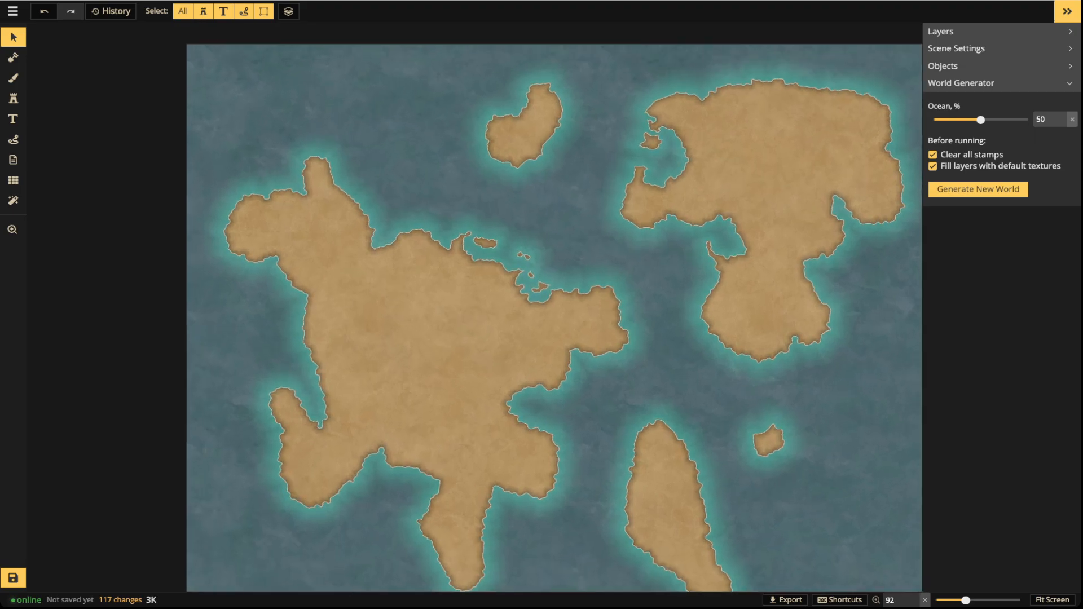
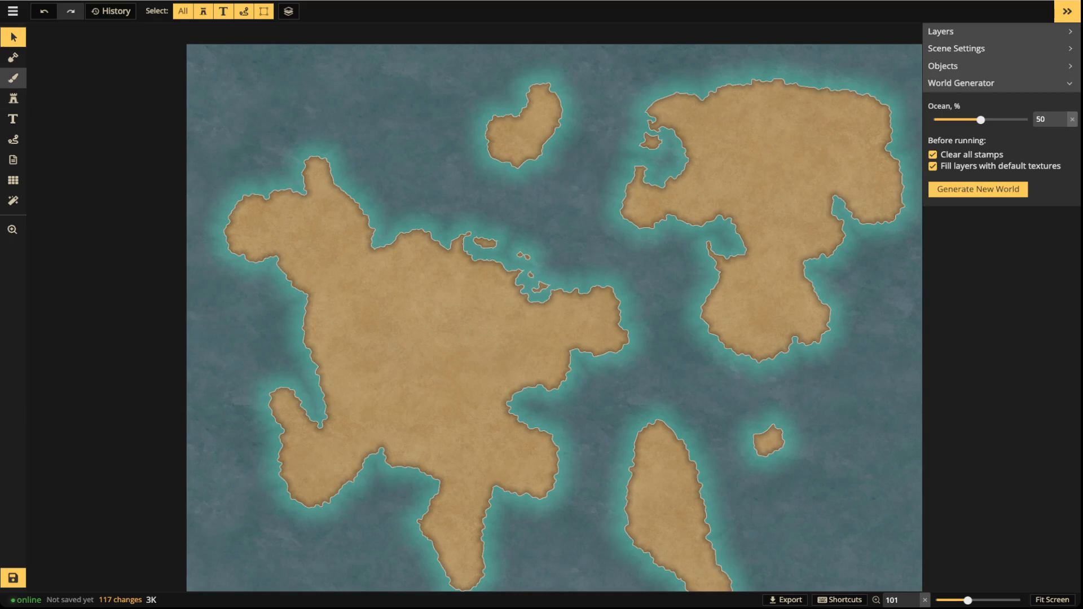
# Set the land mask's outer shadow to white FFFFFF with a blur of 13.4 and an opacity of 22.
pyautogui.click(13, 57)
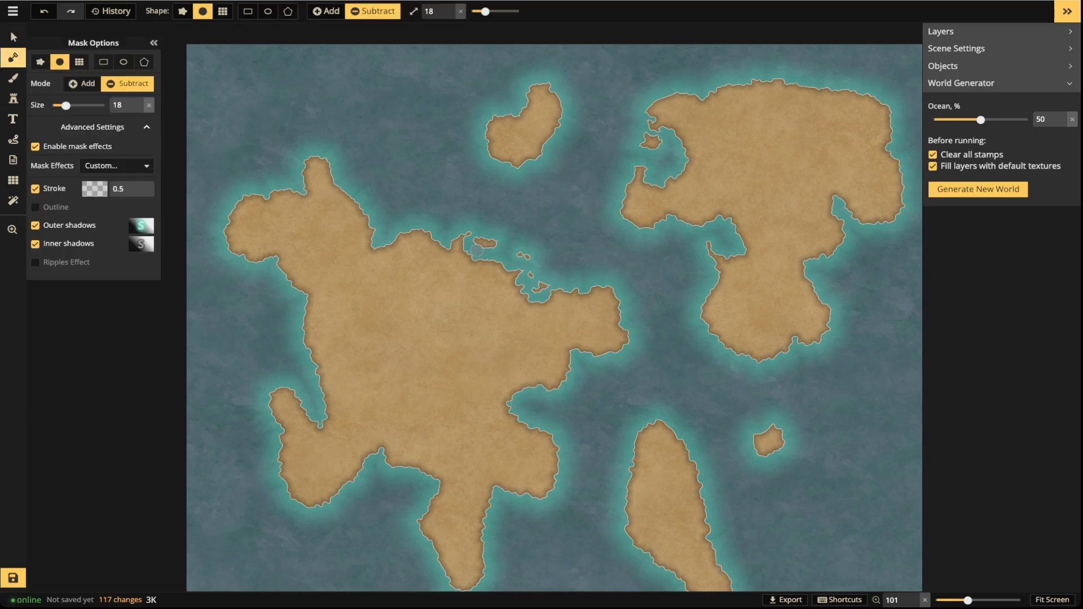
pyautogui.click(141, 225)
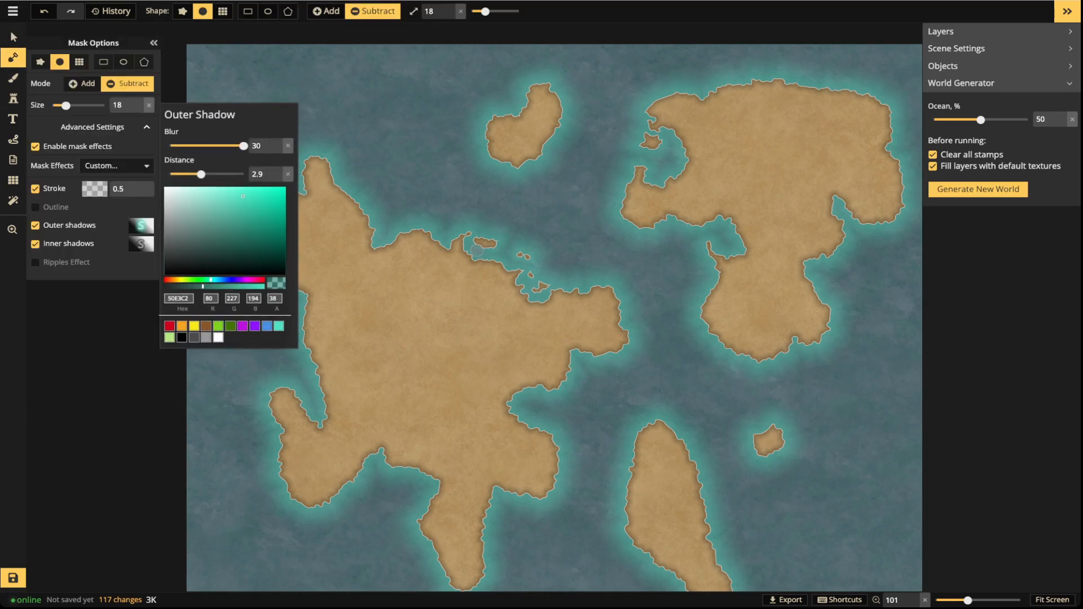
pyautogui.click(218, 337)
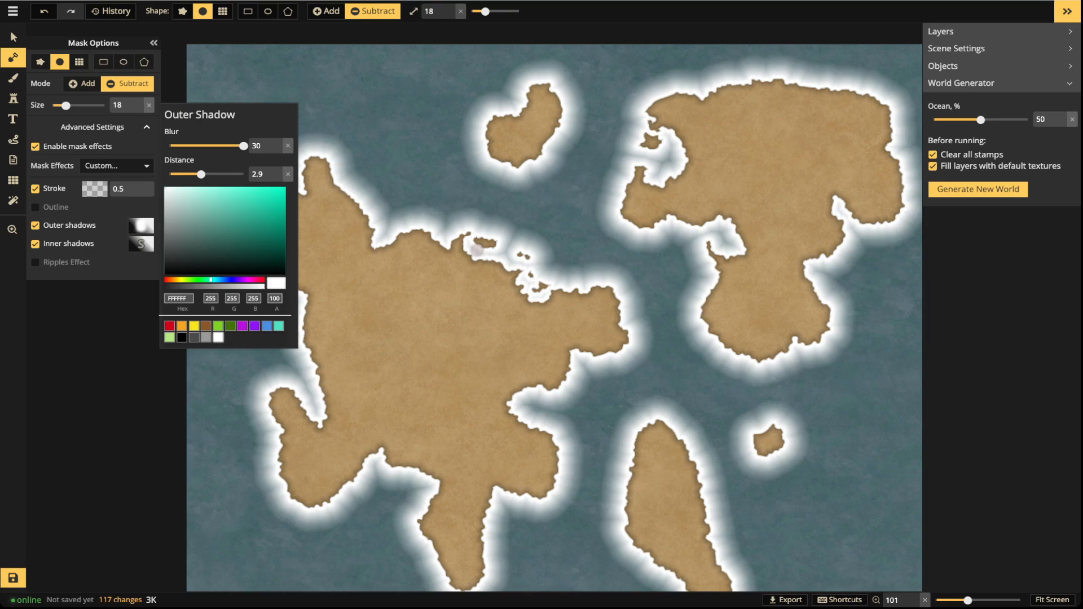
pyautogui.click(212, 287)
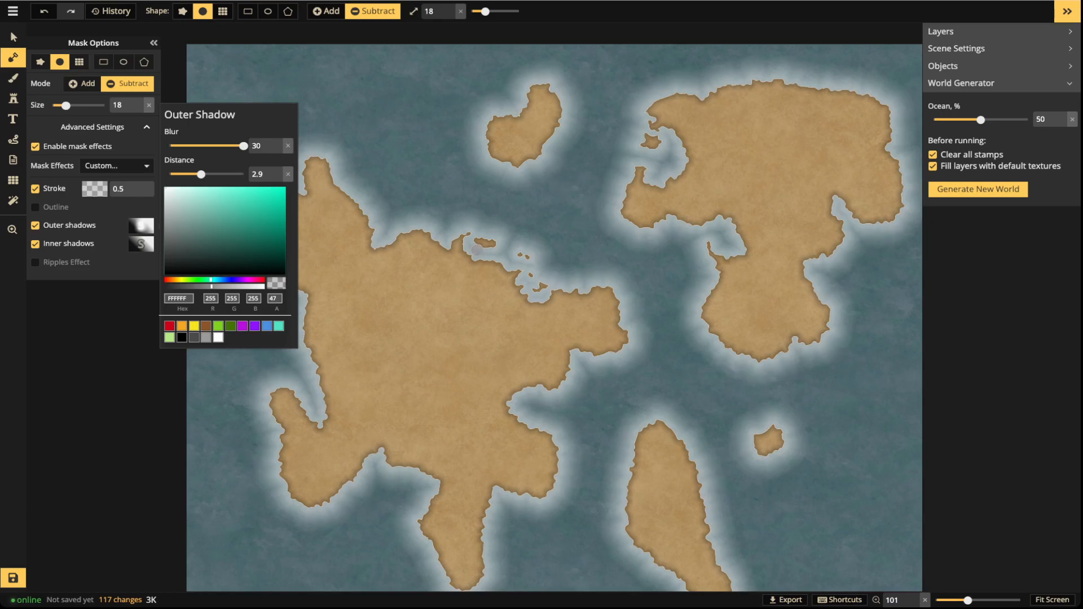
pyautogui.click(226, 146)
pyautogui.click(199, 286)
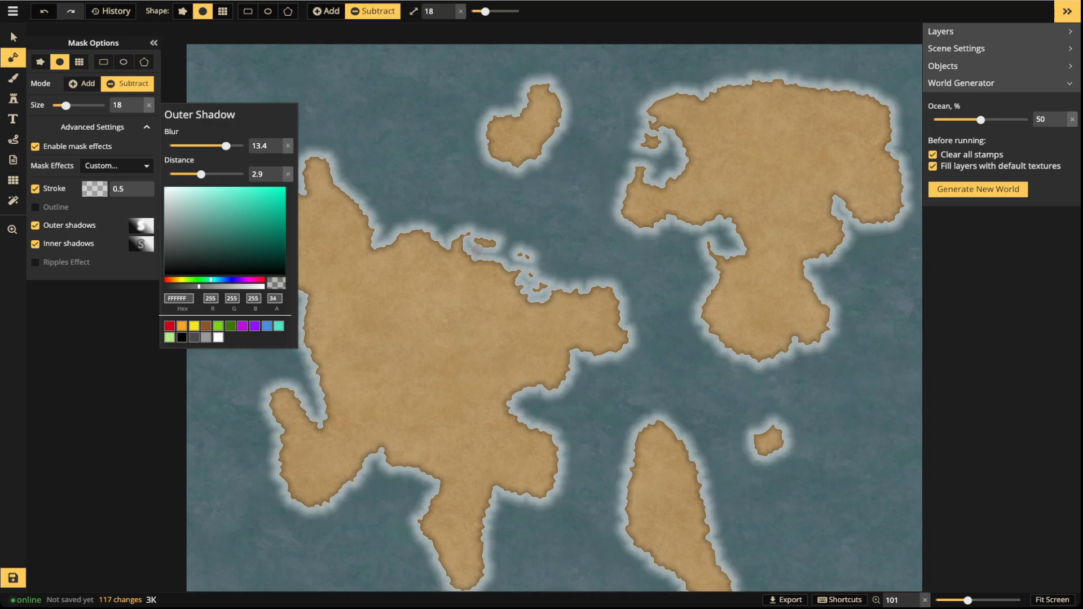
pyautogui.click(187, 287)
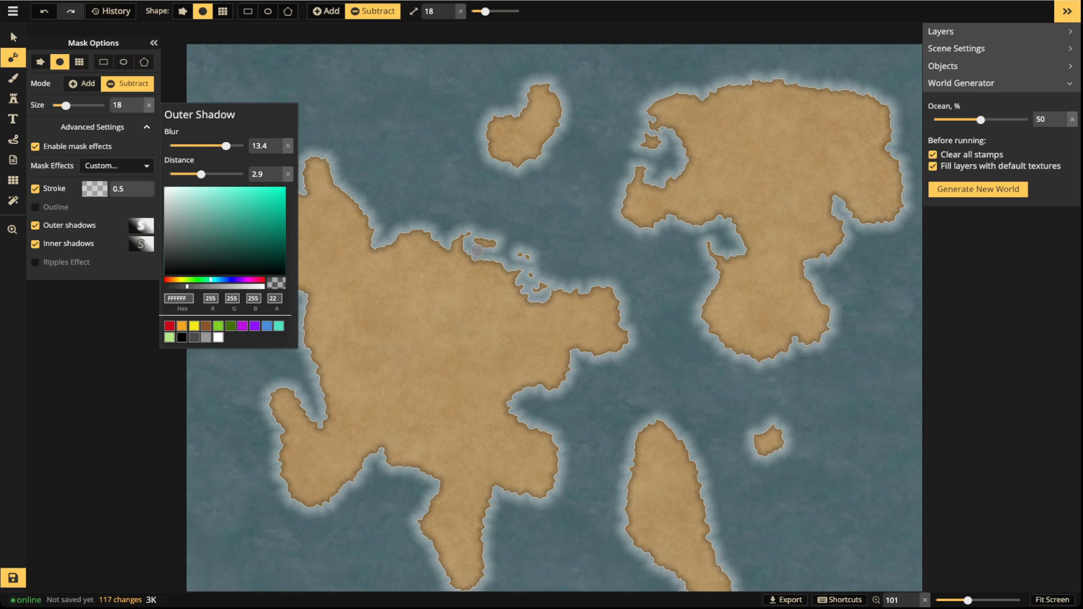
pyautogui.click(614, 201)
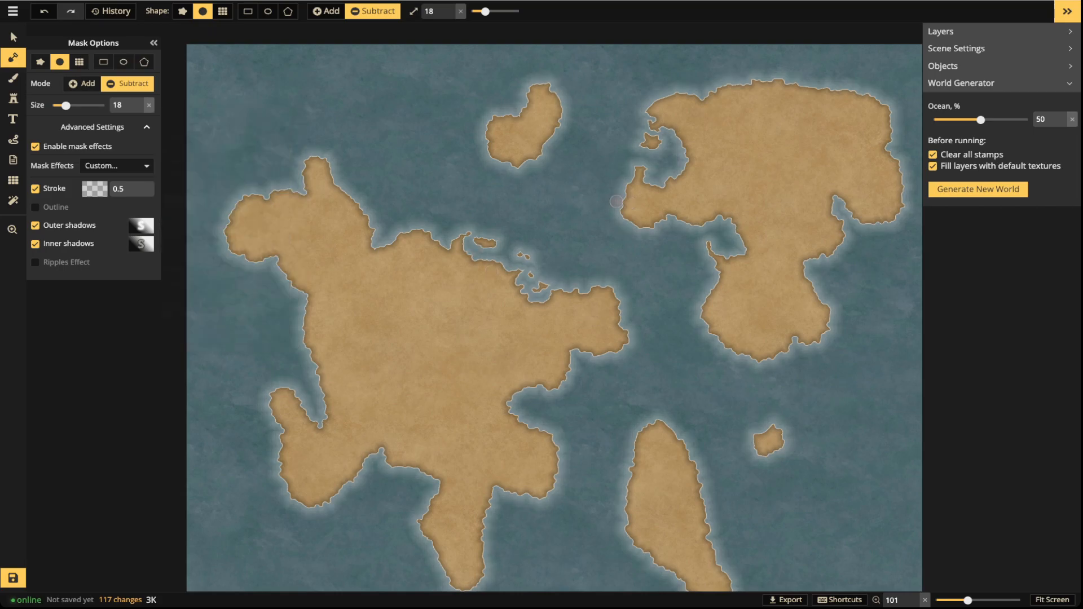
# Try yellow F8E71C at opacity 37 for the inner shadow, and check its effect on all the landmasses.
pyautogui.scroll(-2, 558, 229)
pyautogui.scroll(4, 409, 329)
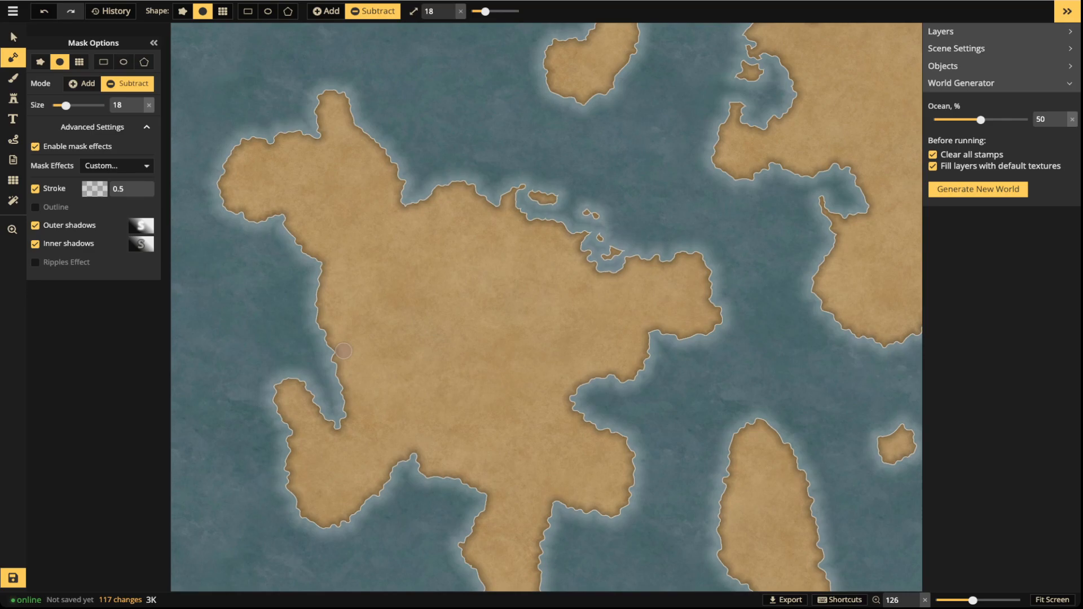
pyautogui.scroll(5, 344, 351)
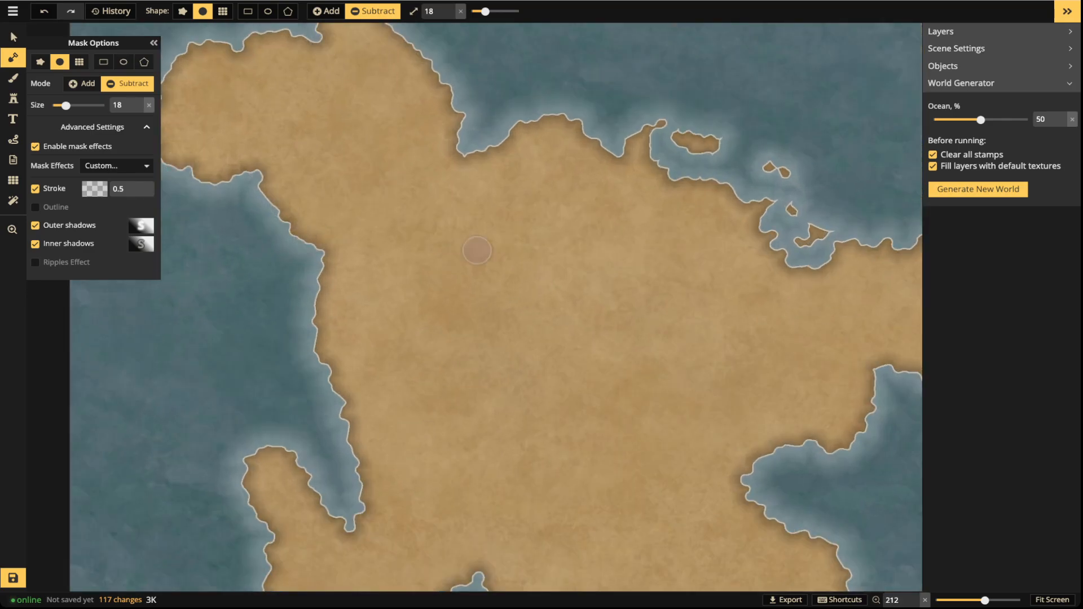
pyautogui.click(141, 243)
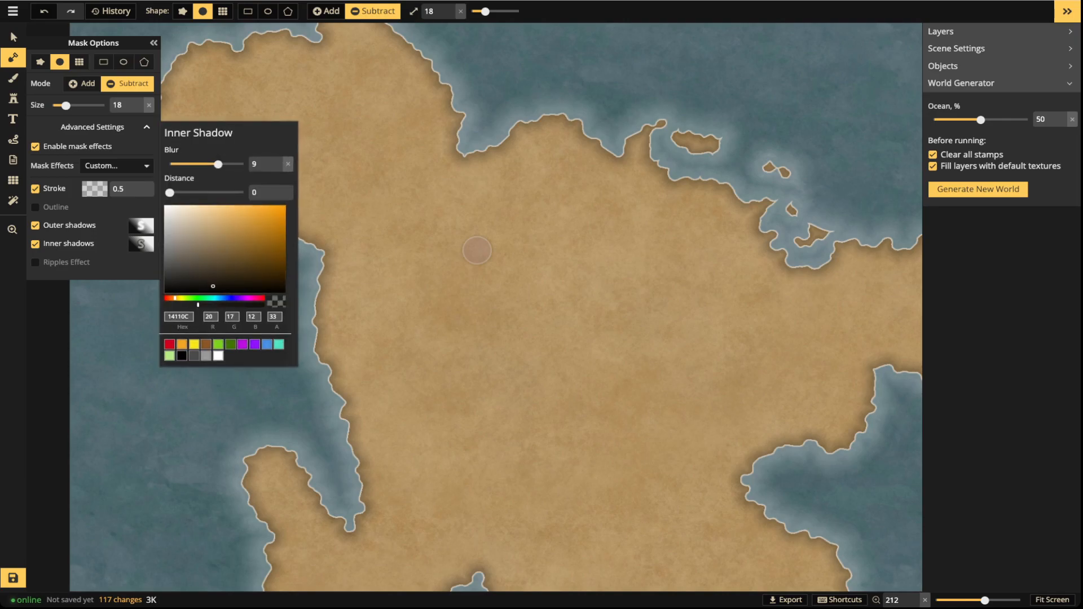
pyautogui.click(193, 344)
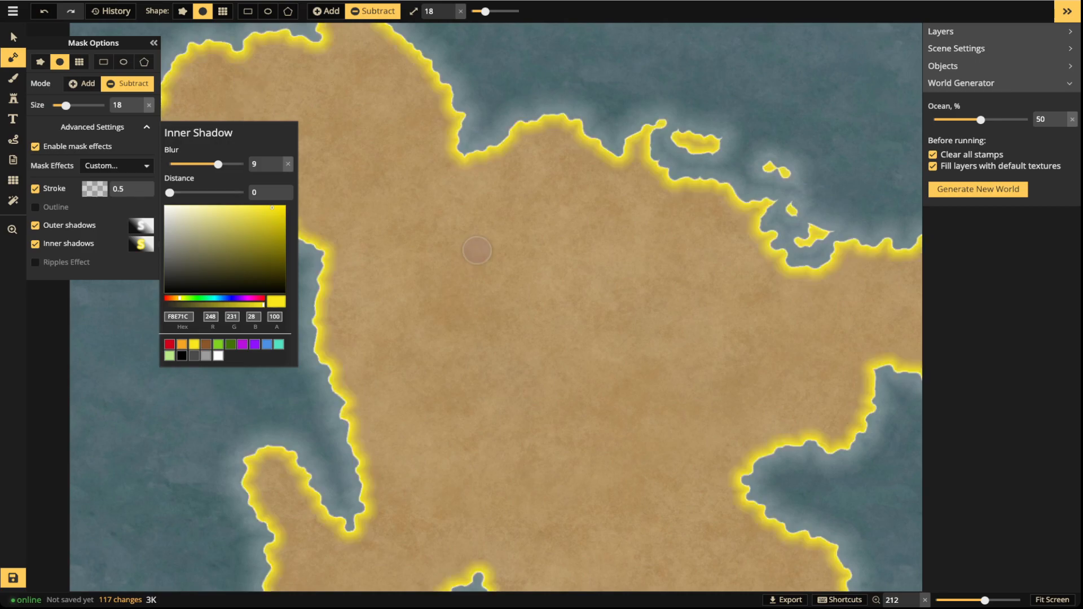
pyautogui.click(202, 305)
pyautogui.click(13, 37)
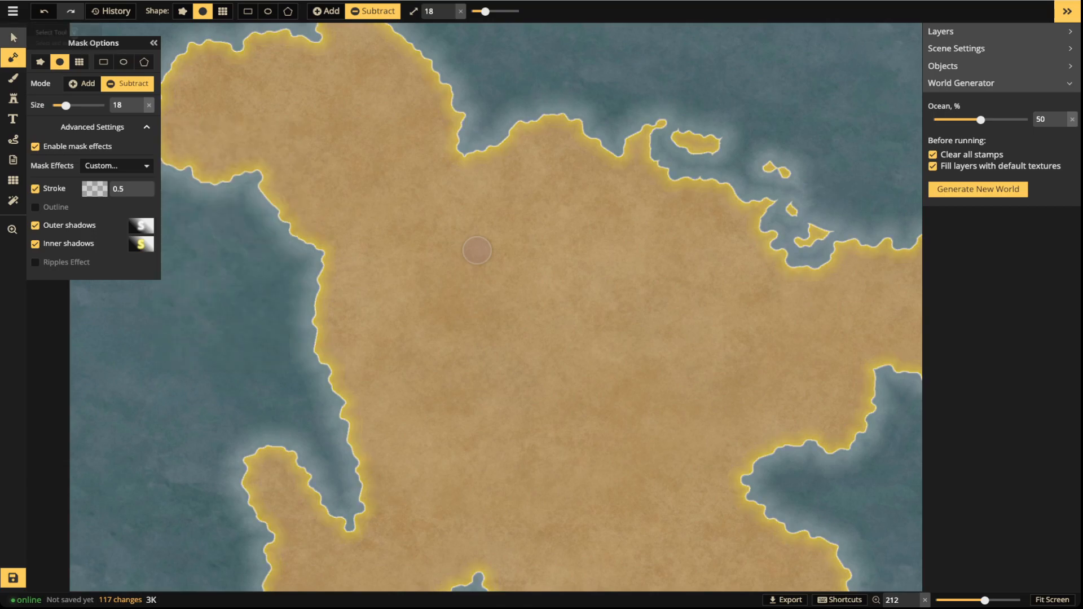
pyautogui.scroll(-5, 425, 315)
pyautogui.scroll(-4, 426, 318)
pyautogui.press('space')
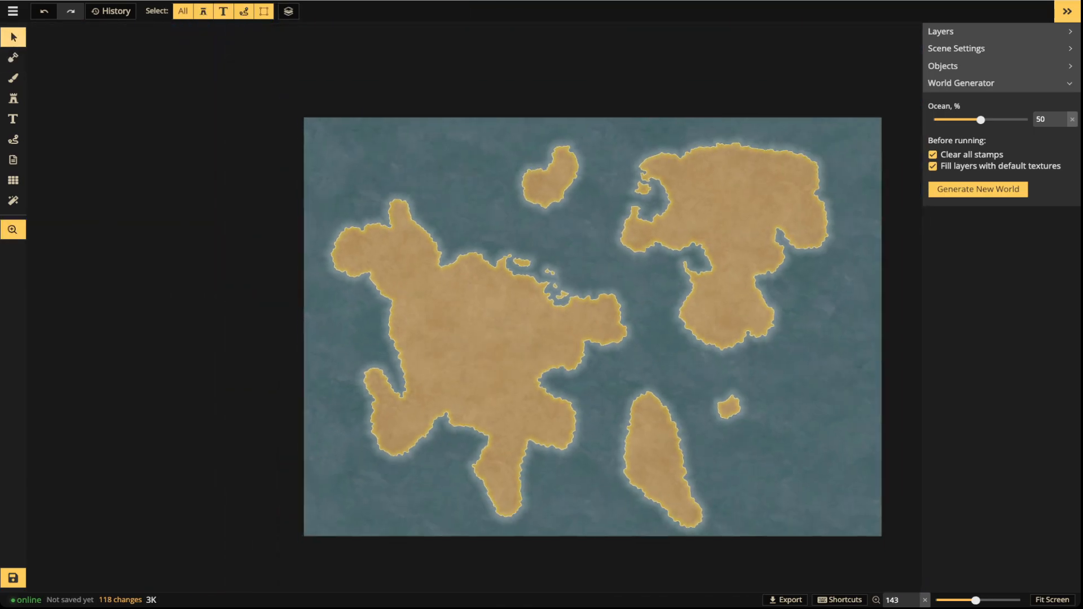
pyautogui.moveTo(426, 319); pyautogui.dragTo(310, 264)
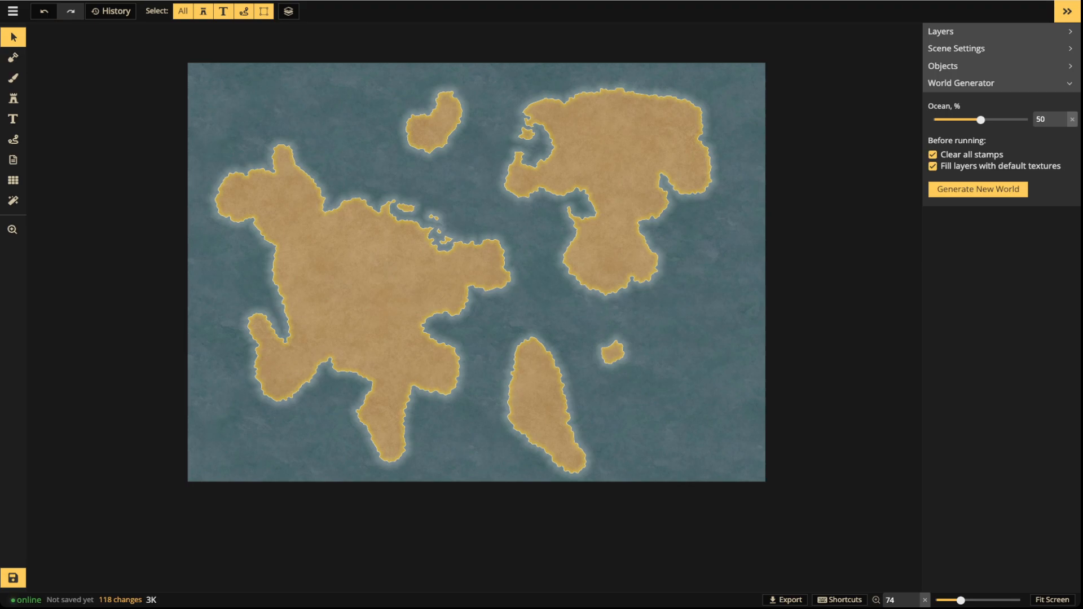
pyautogui.scroll(4, 431, 116)
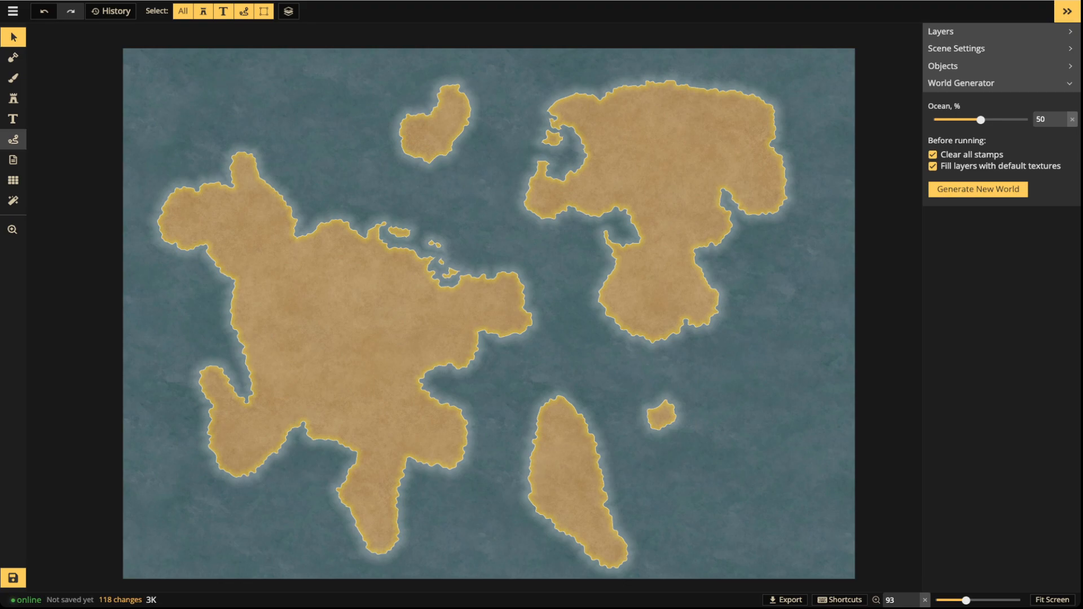
# Set the land mask's inner shadow to black 000000 with an opacity of 39.
pyautogui.click(13, 57)
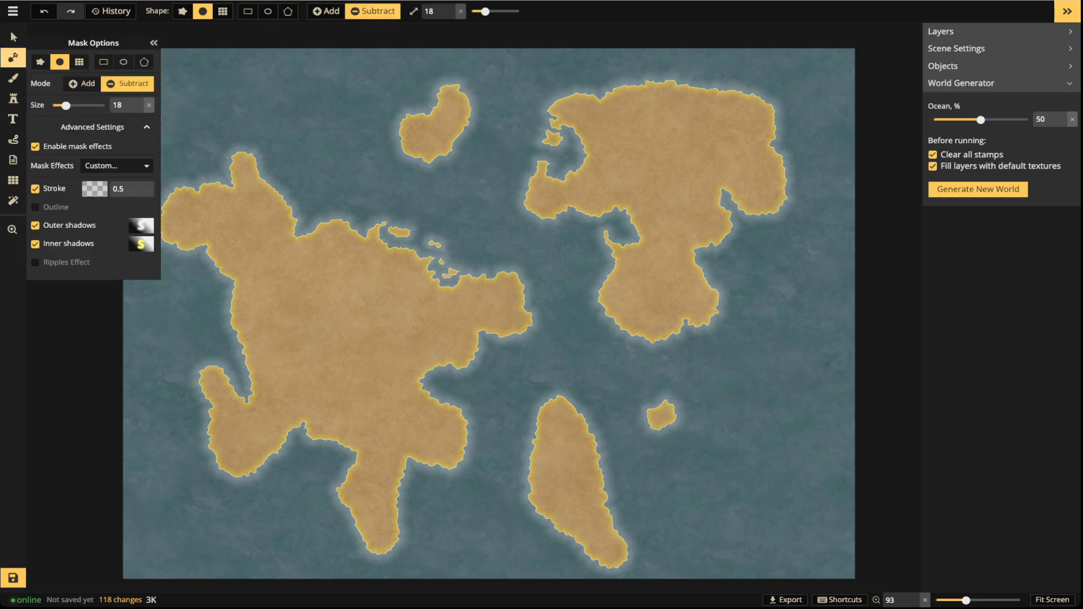
pyautogui.click(141, 244)
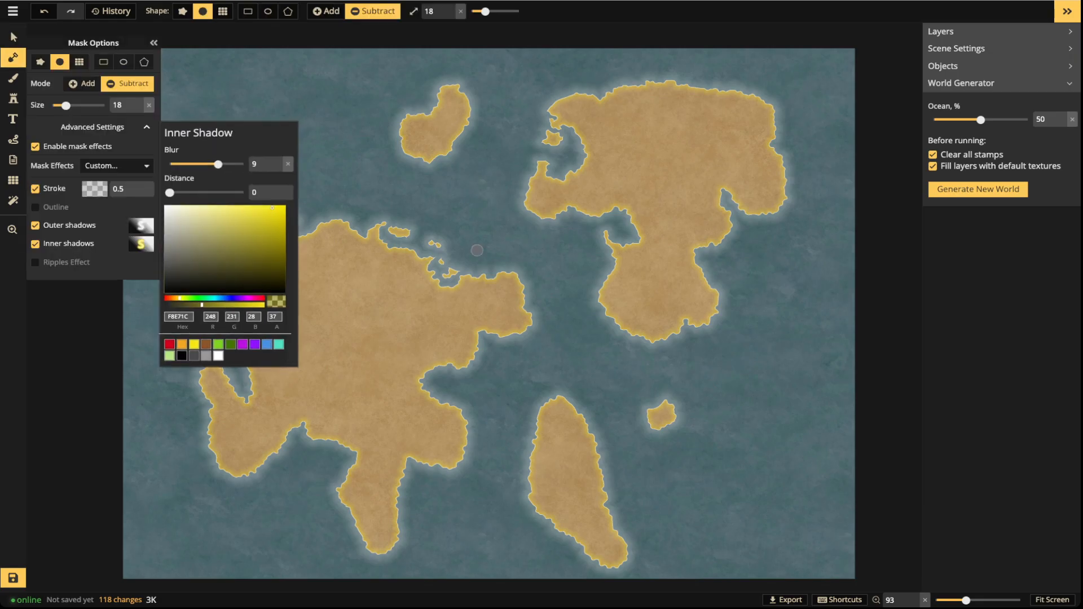
pyautogui.click(182, 355)
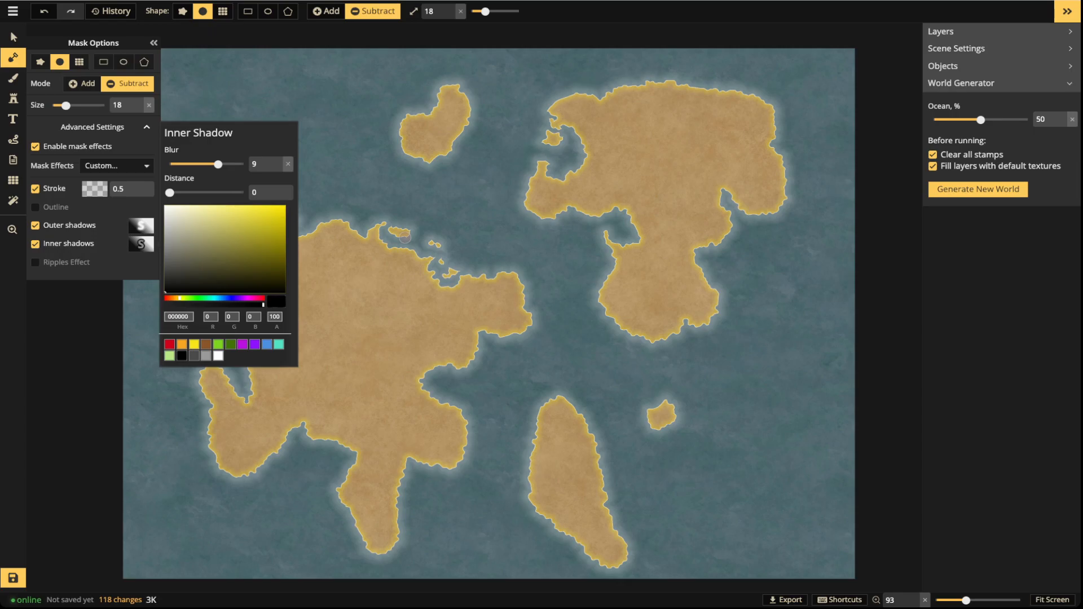
pyautogui.click(203, 304)
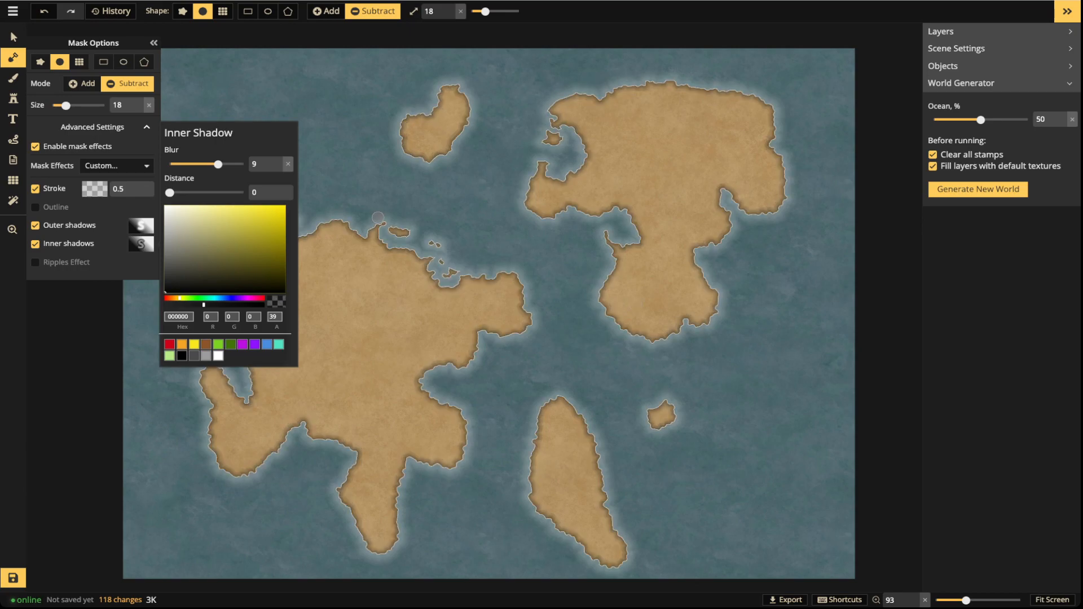
# Compare the map with the inner shadows off and back on, and examine the stroke and shadows along the western continent's coast.
pyautogui.click(365, 232)
pyautogui.scroll(6, 365, 233)
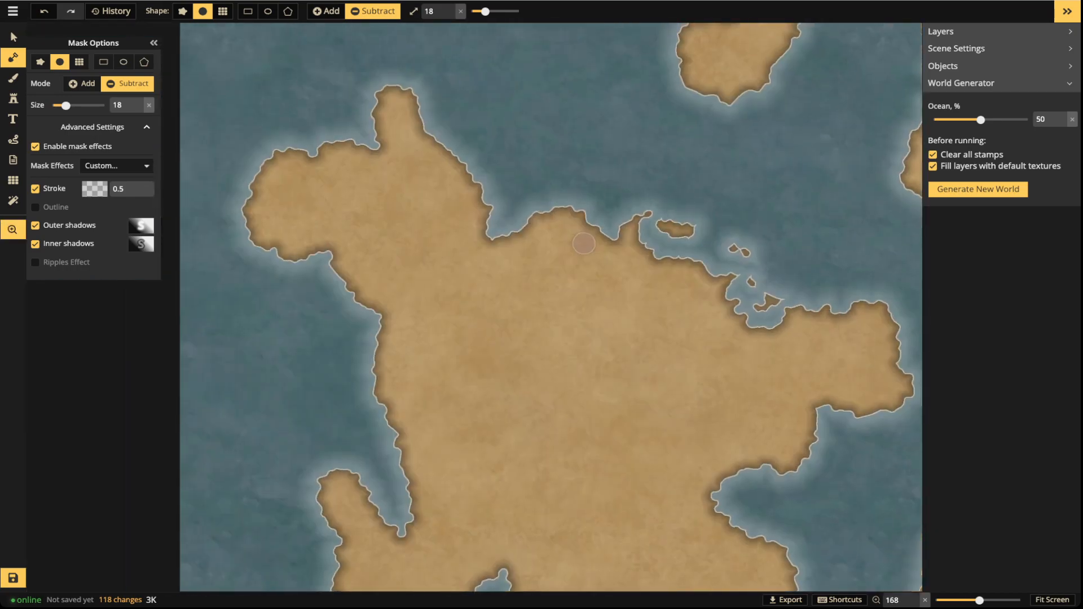
pyautogui.scroll(4, 541, 211)
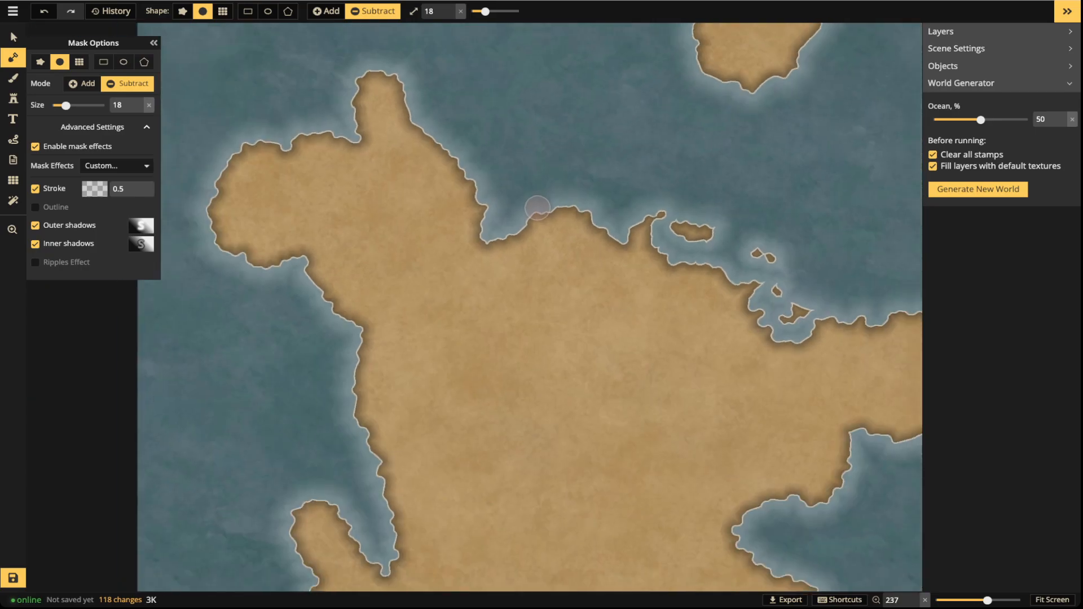
pyautogui.scroll(-5, 541, 210)
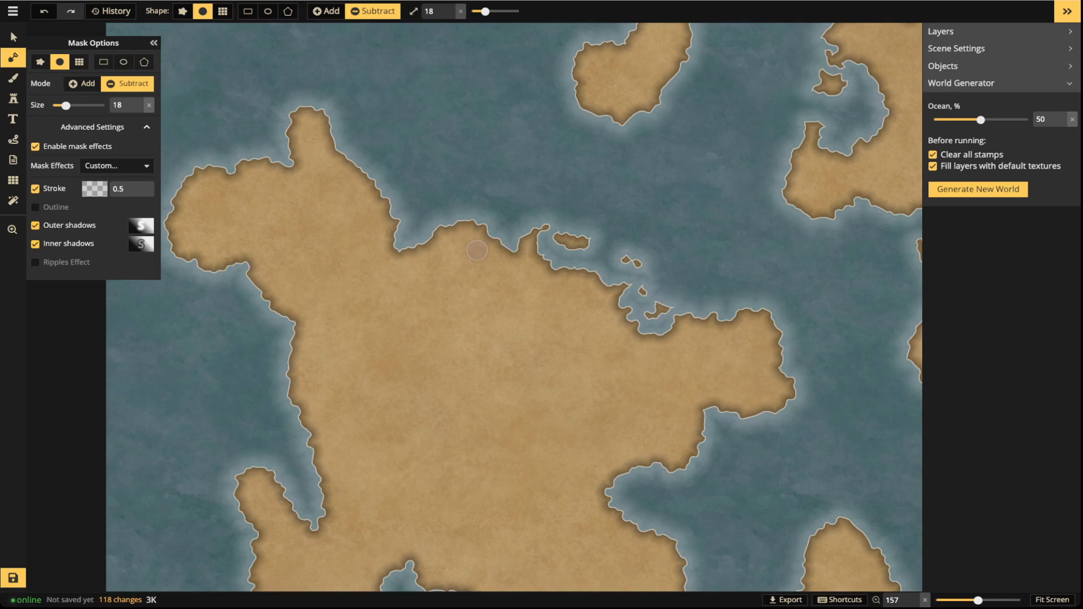
pyautogui.click(35, 243)
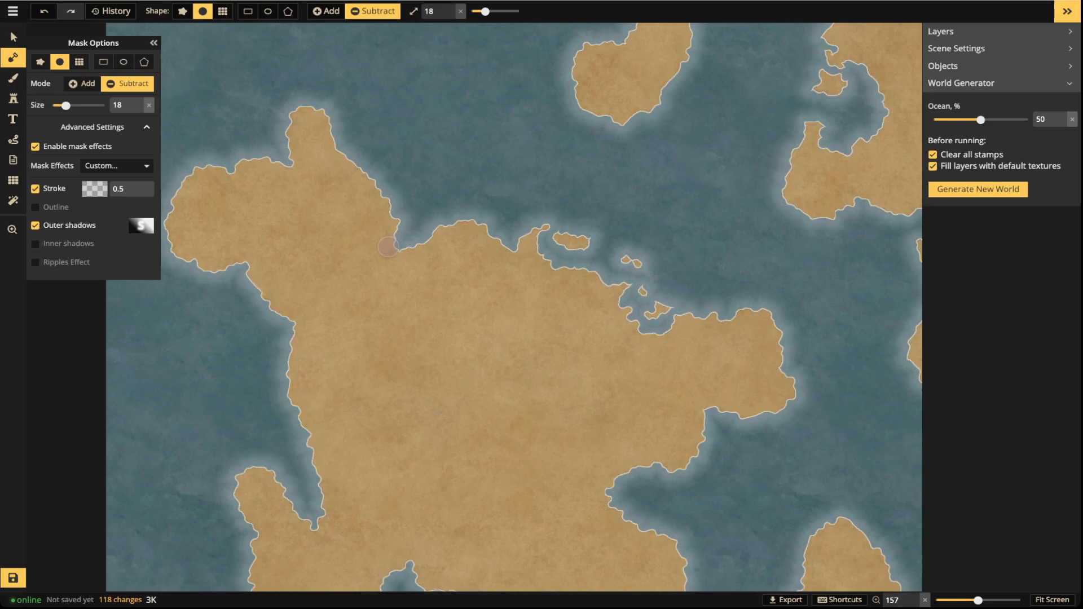
pyautogui.scroll(-4, 381, 250)
pyautogui.moveTo(526, 247); pyautogui.dragTo(501, 236)
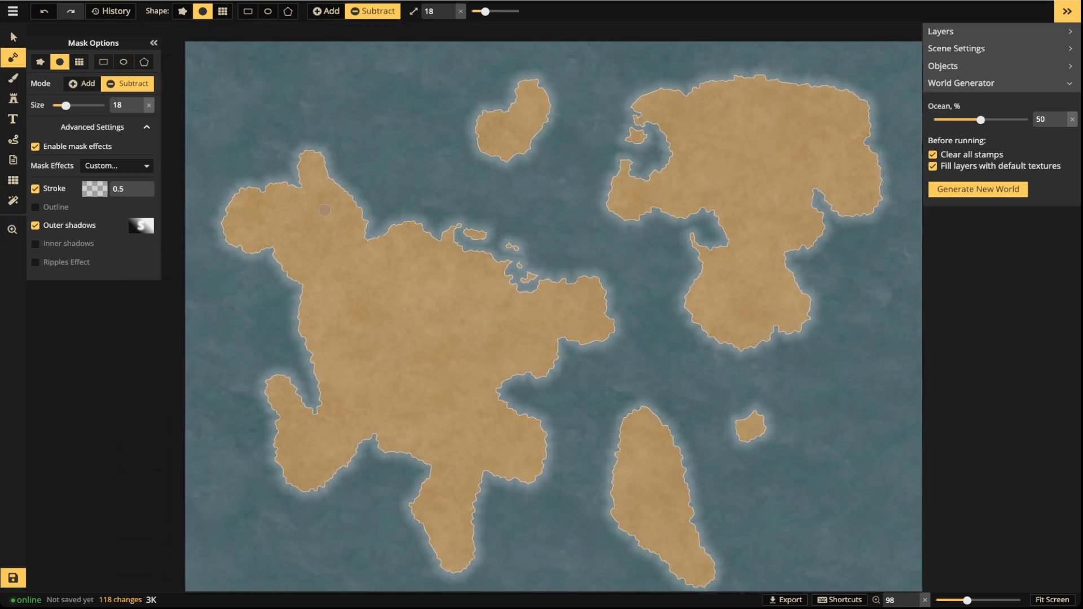
pyautogui.click(35, 244)
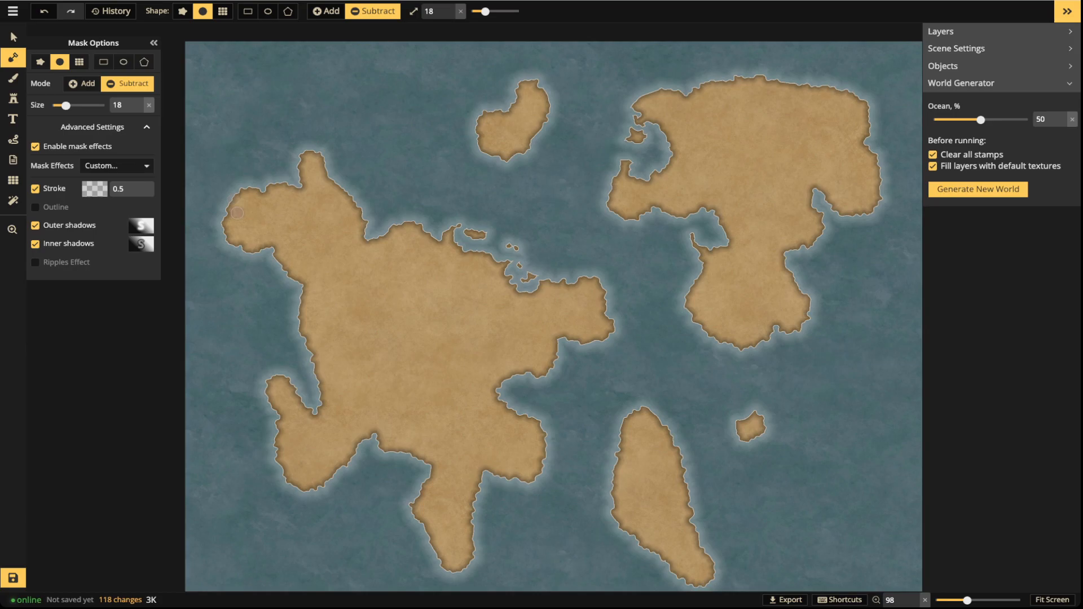
pyautogui.scroll(8, 236, 213)
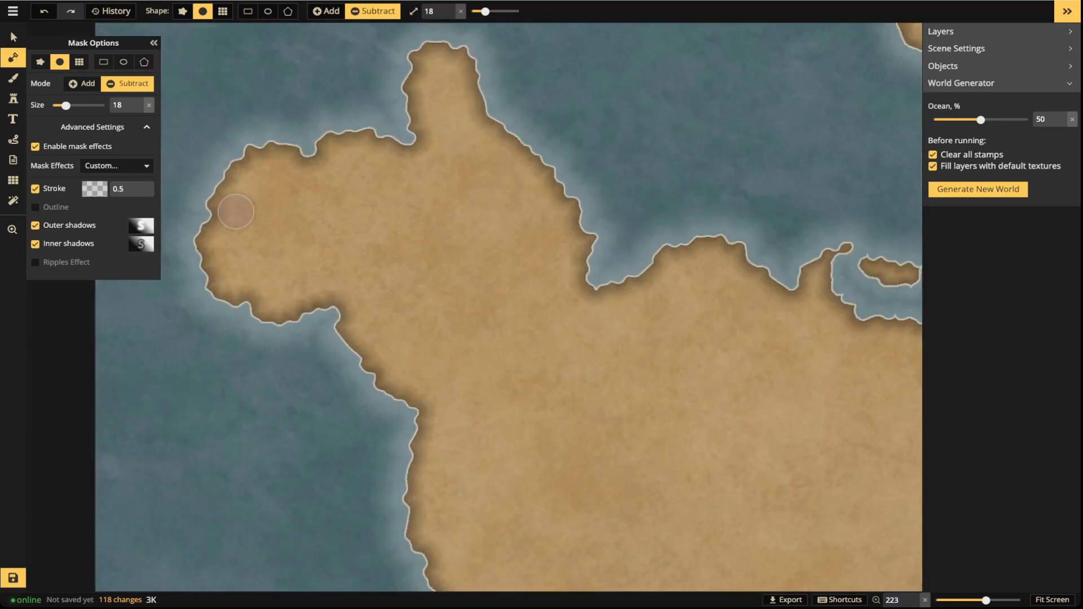
pyautogui.scroll(6, 236, 212)
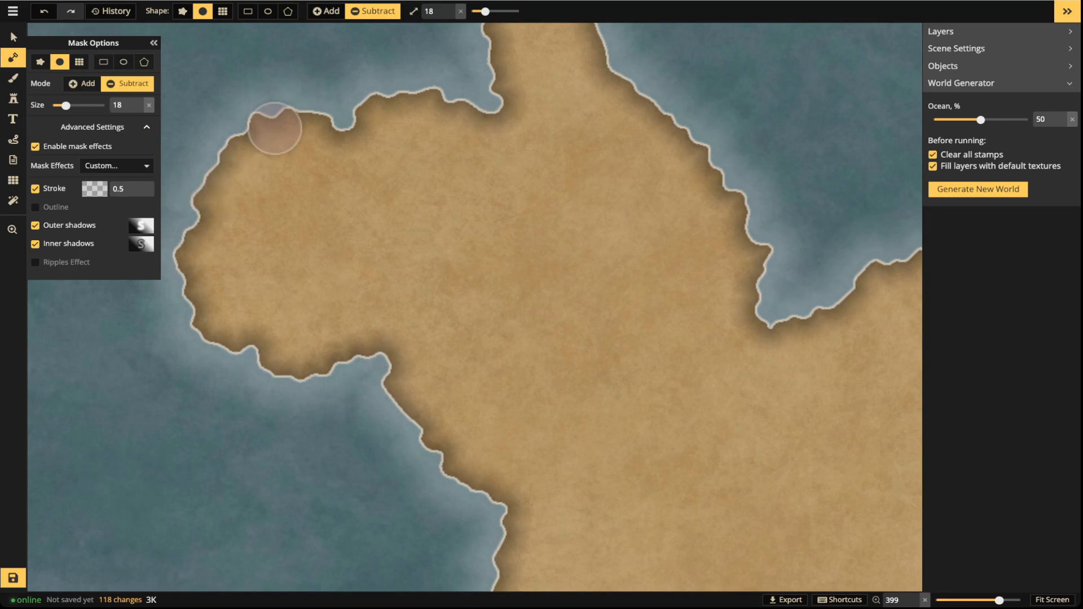
pyautogui.scroll(-2, 701, 202)
pyautogui.scroll(-4, 701, 202)
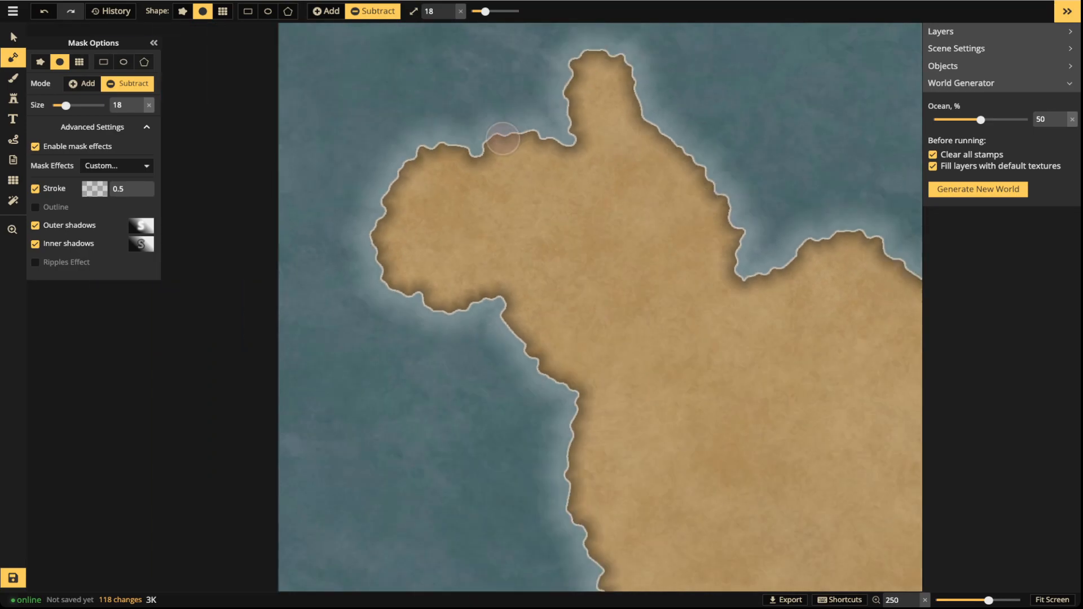
pyautogui.moveTo(686, 209); pyautogui.dragTo(541, 205)
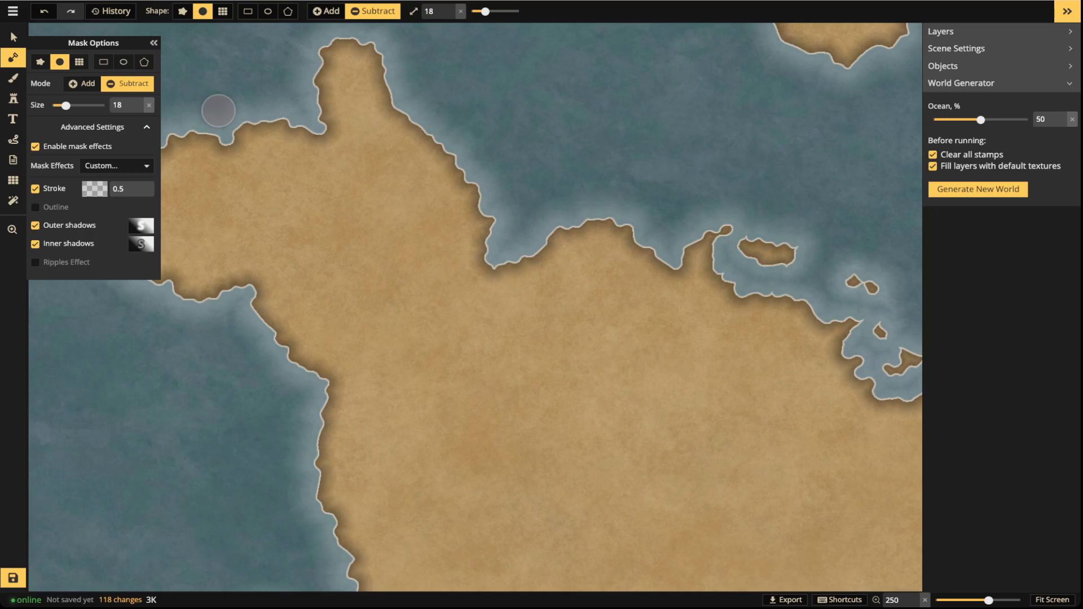
# Set up a round foreground texture brush with the pale yellow parchment texture from the Parchment World pack.
pyautogui.scroll(5, 477, 112)
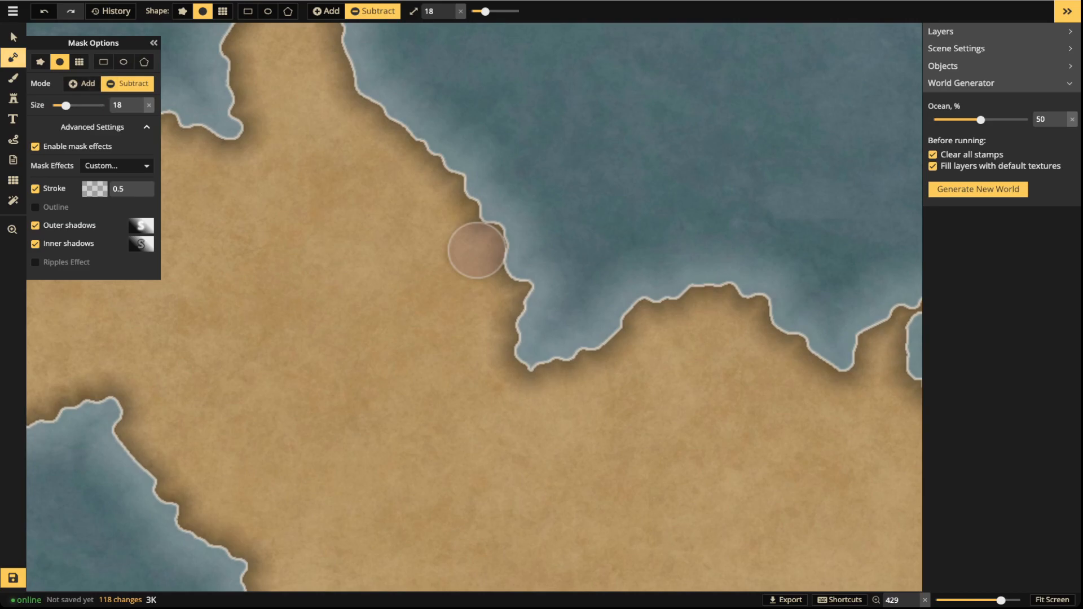
pyautogui.click(13, 79)
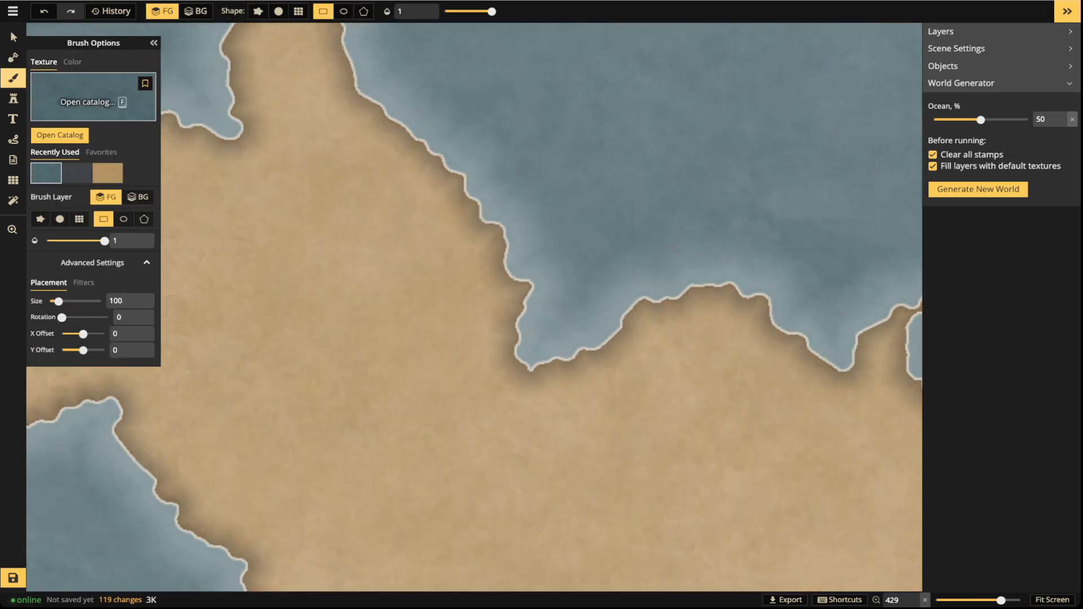
pyautogui.click(90, 133)
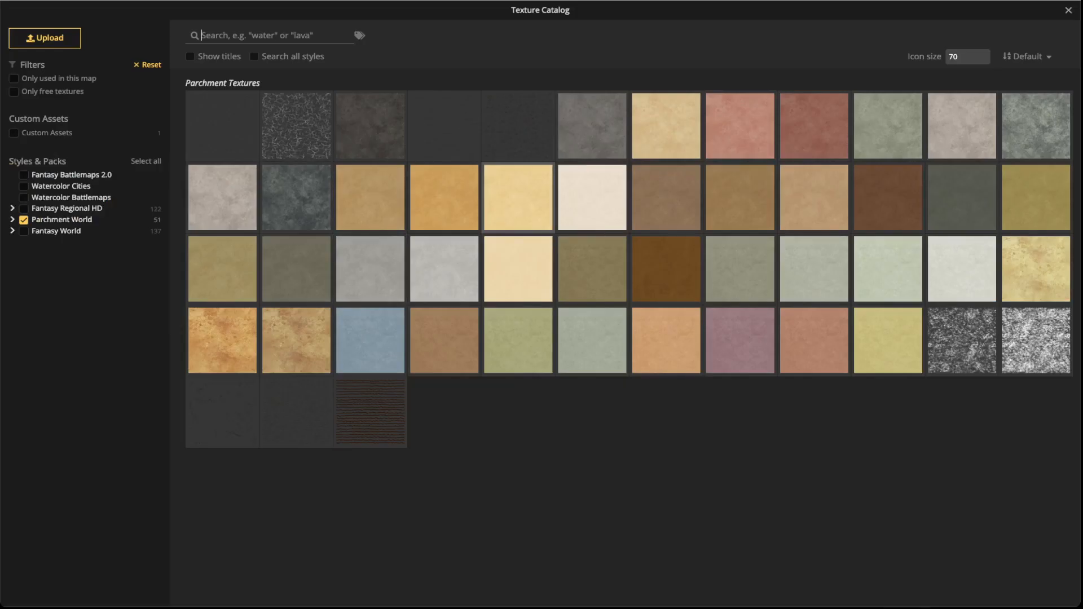
pyautogui.click(518, 198)
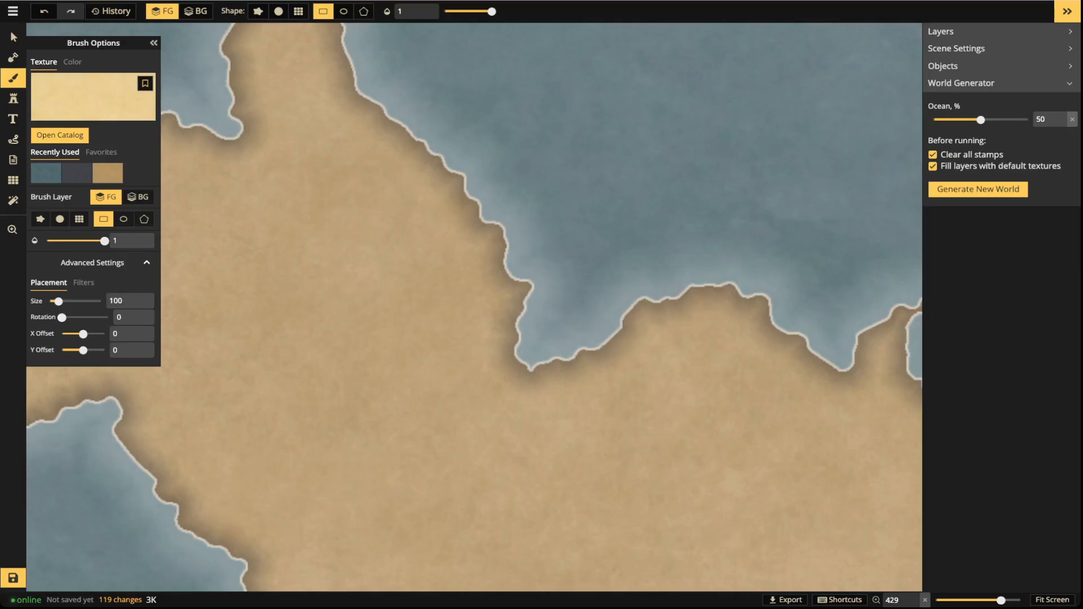
pyautogui.click(278, 11)
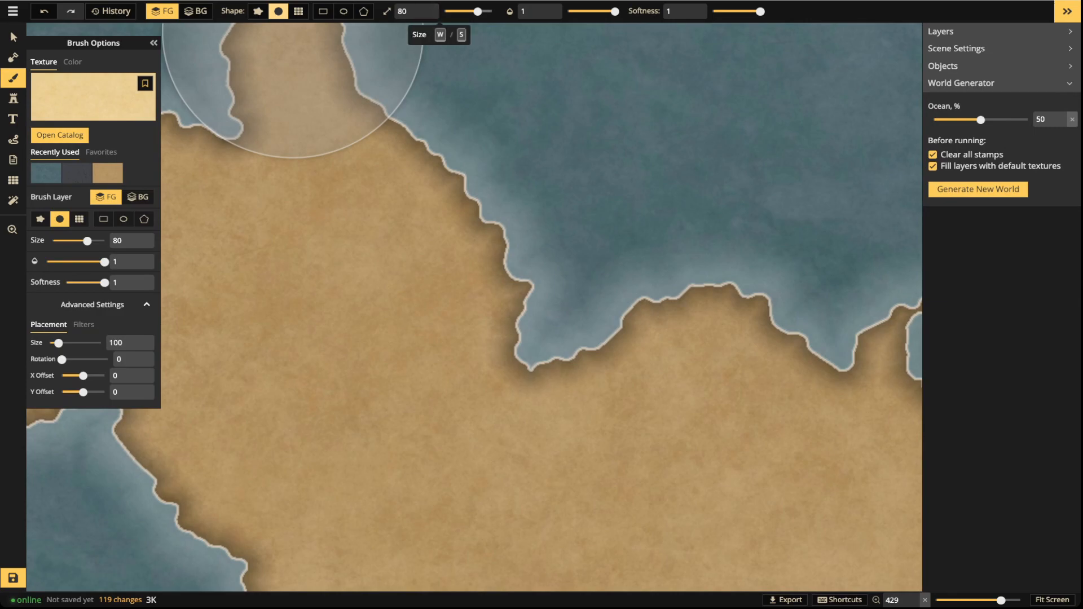
# Paint a strip of the pale texture along the western continent's northern coast with brush size 12 and opacity 0.4.
pyautogui.moveTo(477, 11); pyautogui.dragTo(455, 11)
pyautogui.moveTo(359, 74)
pyautogui.mouseDown()
pyautogui.moveTo(351, 60)
pyautogui.moveTo(375, 53)
pyautogui.moveTo(350, 53)
pyautogui.mouseUp()
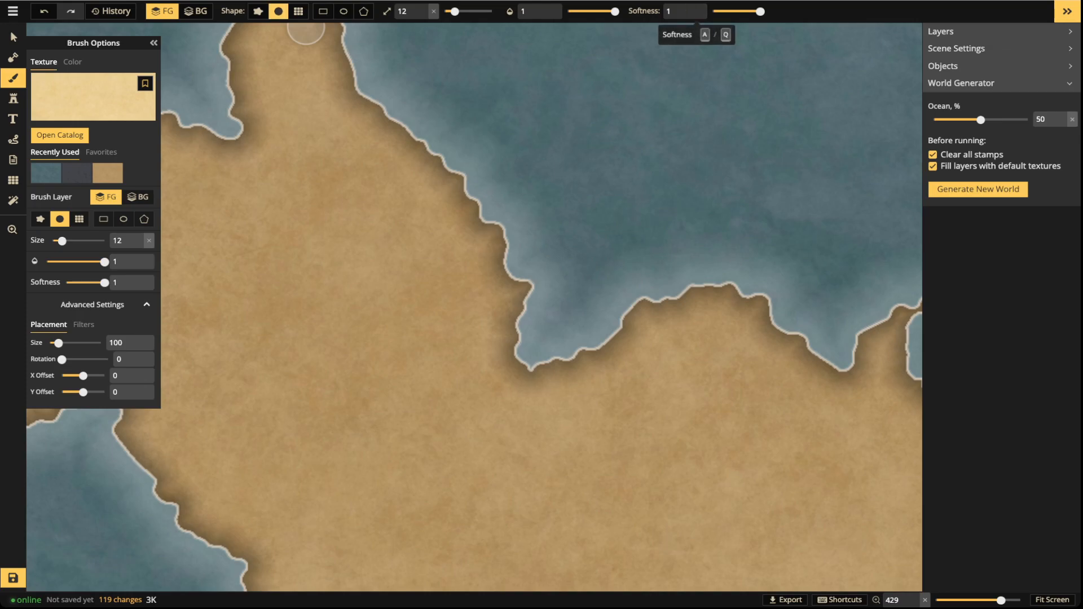
pyautogui.moveTo(615, 11); pyautogui.dragTo(582, 12)
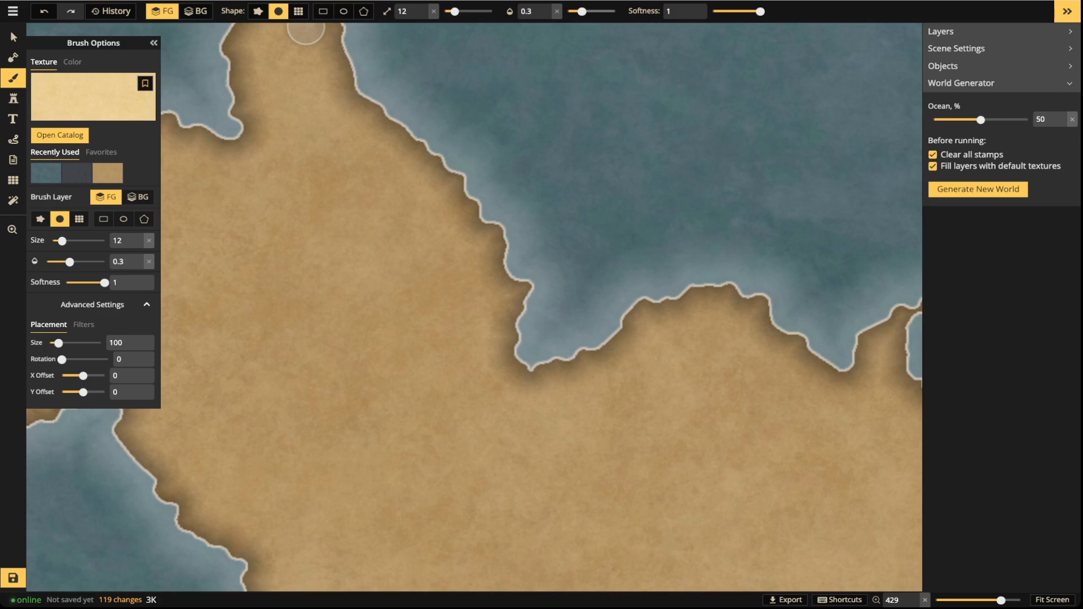
pyautogui.moveTo(454, 12); pyautogui.dragTo(454, 12)
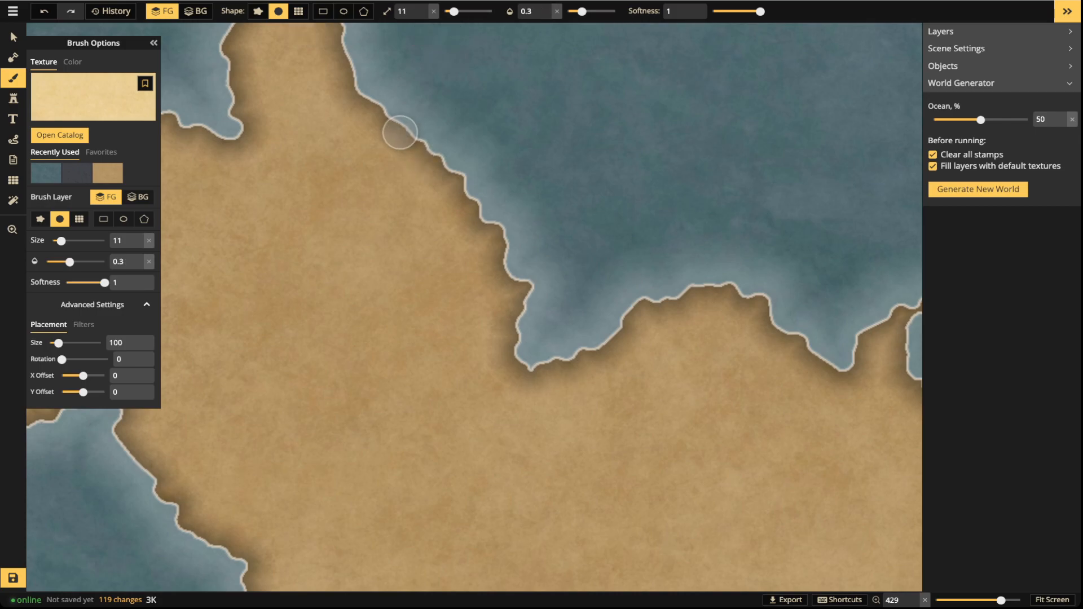
pyautogui.scroll(3, 426, 134)
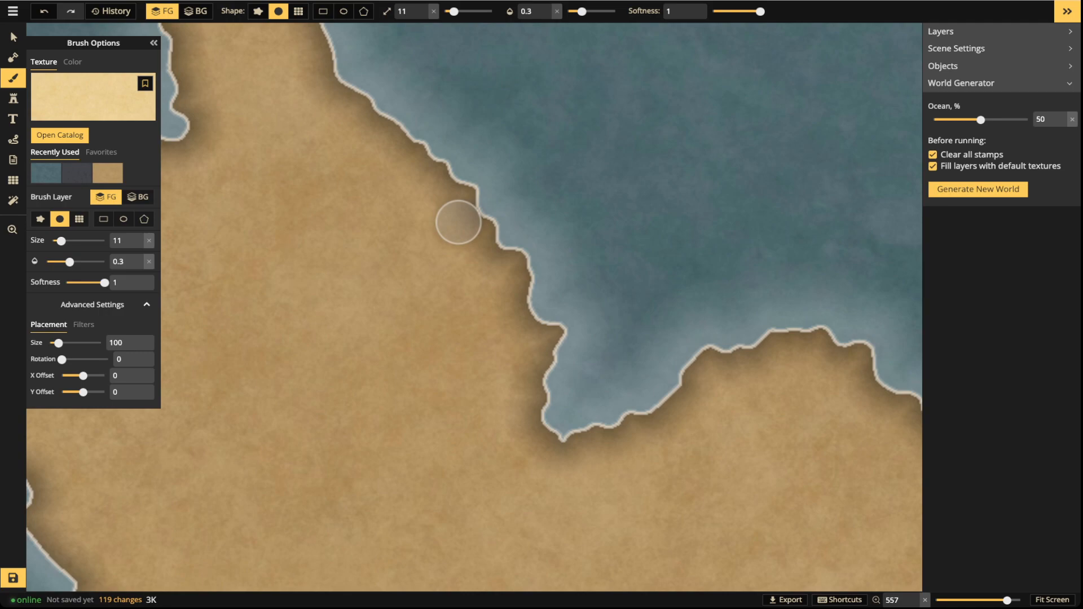
pyautogui.press('4')
pyautogui.press(']')
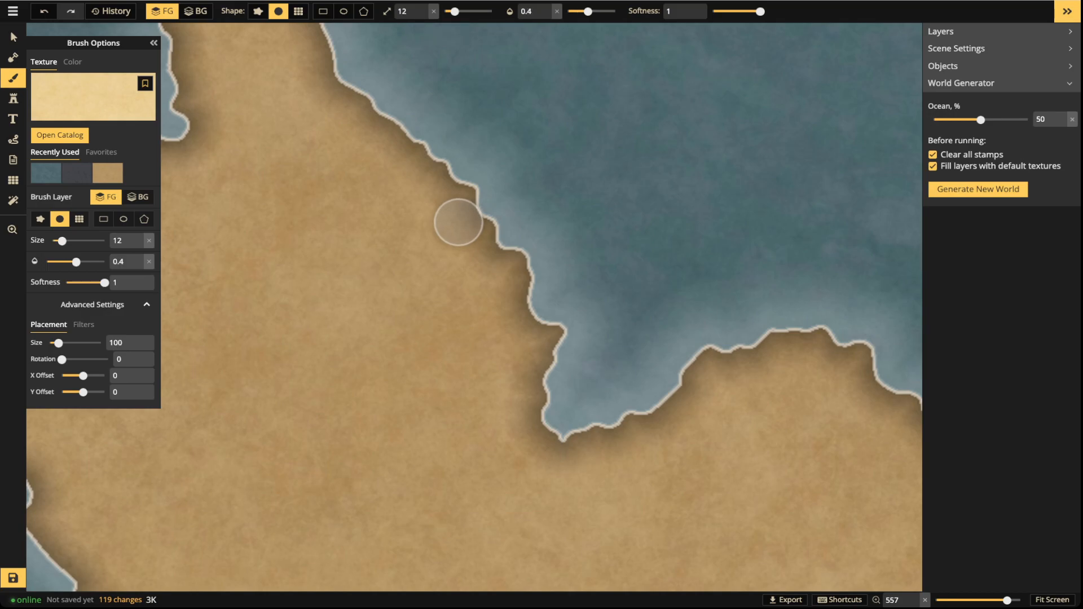
pyautogui.moveTo(341, 88)
pyautogui.mouseDown()
pyautogui.moveTo(432, 175)
pyautogui.moveTo(460, 185)
pyautogui.moveTo(473, 235)
pyautogui.moveTo(518, 271)
pyautogui.moveTo(512, 314)
pyautogui.moveTo(535, 357)
pyautogui.moveTo(525, 389)
pyautogui.mouseUp()
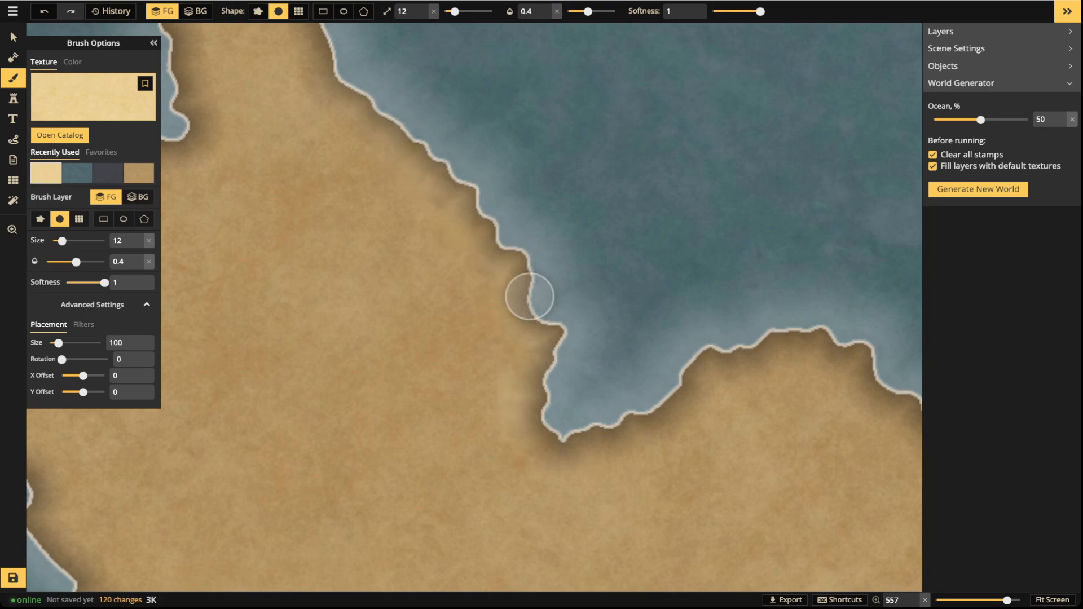
# Raise the brush opacity to 0.7 and paint over the same stretch of northern coast to strengthen the pale strip.
pyautogui.click(602, 11)
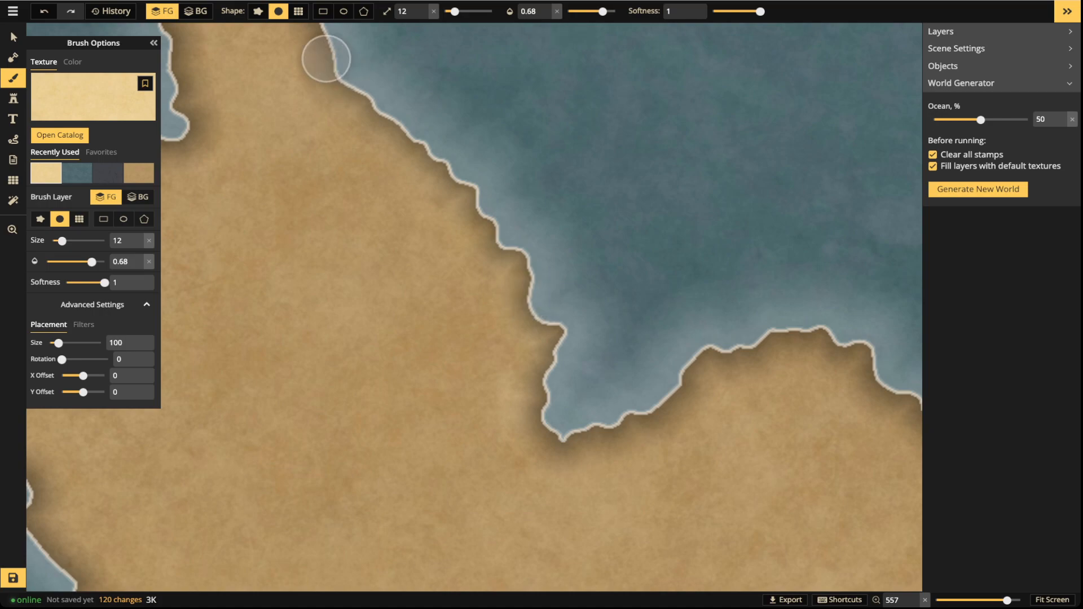
pyautogui.click(546, 7)
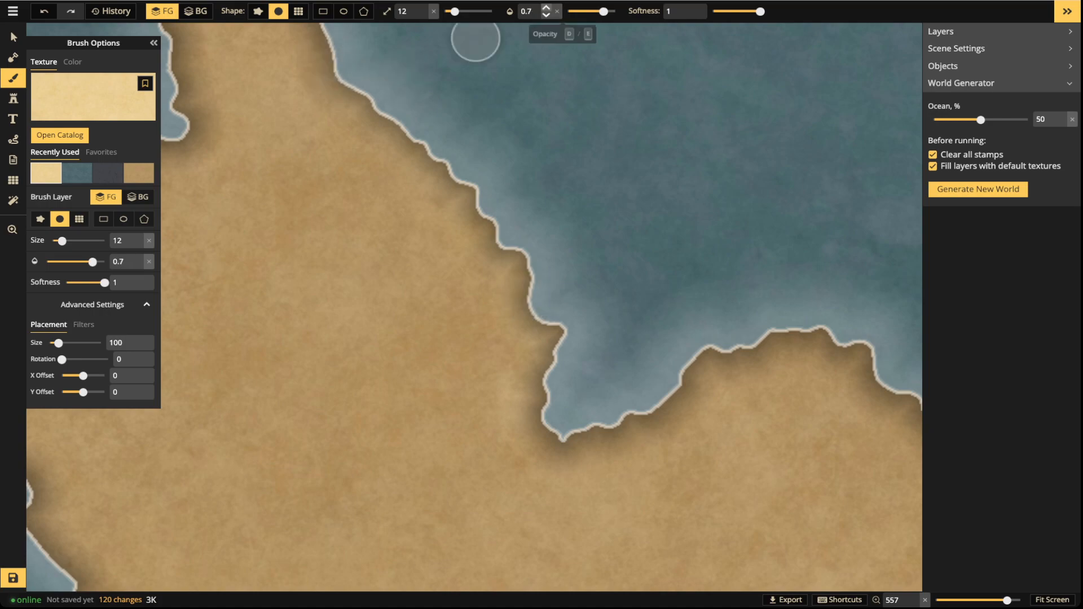
pyautogui.moveTo(326, 48)
pyautogui.mouseDown()
pyautogui.moveTo(329, 102)
pyautogui.moveTo(388, 122)
pyautogui.moveTo(401, 150)
pyautogui.mouseUp()
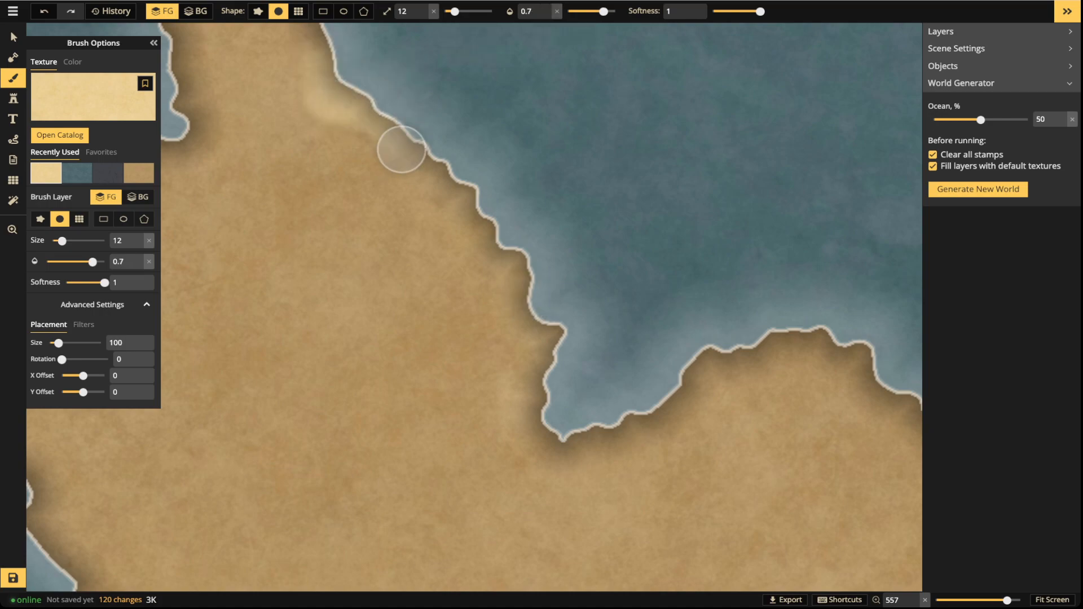
pyautogui.moveTo(331, 92)
pyautogui.mouseDown()
pyautogui.moveTo(325, 64)
pyautogui.moveTo(368, 117)
pyautogui.moveTo(461, 180)
pyautogui.moveTo(469, 219)
pyautogui.moveTo(502, 265)
pyautogui.moveTo(531, 262)
pyautogui.moveTo(520, 313)
pyautogui.moveTo(559, 345)
pyautogui.moveTo(553, 392)
pyautogui.moveTo(547, 320)
pyautogui.moveTo(516, 341)
pyautogui.moveTo(481, 309)
pyautogui.moveTo(509, 247)
pyautogui.moveTo(500, 283)
pyautogui.moveTo(532, 391)
pyautogui.moveTo(529, 354)
pyautogui.moveTo(500, 316)
pyautogui.moveTo(509, 250)
pyautogui.moveTo(531, 304)
pyautogui.moveTo(530, 282)
pyautogui.moveTo(447, 191)
pyautogui.moveTo(424, 196)
pyautogui.moveTo(397, 136)
pyautogui.moveTo(355, 105)
pyautogui.moveTo(309, 98)
pyautogui.moveTo(335, 3)
pyautogui.mouseUp()
# Set the brush size to 8 and the opacity to 1, and add a finer stroke along the pale coastal strip.
pyautogui.moveTo(455, 11); pyautogui.dragTo(451, 12)
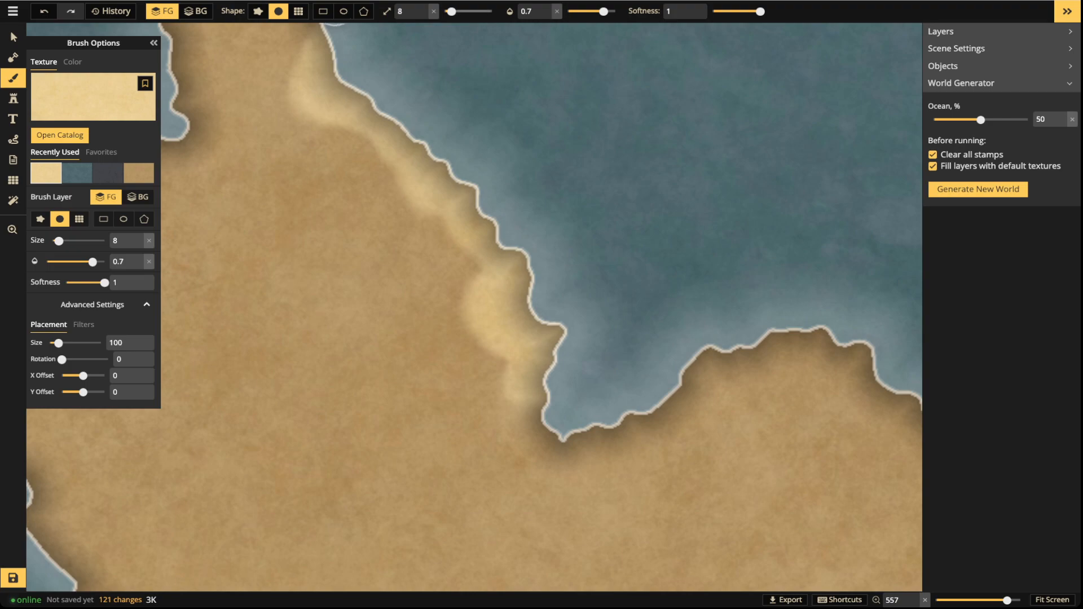
pyautogui.click(557, 12)
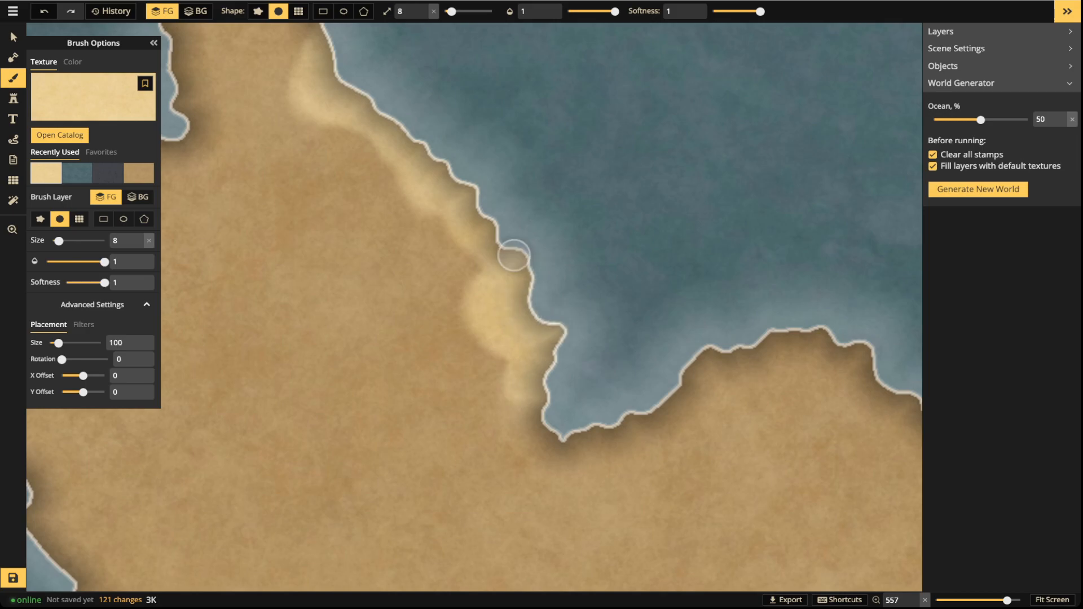
pyautogui.moveTo(440, 174)
pyautogui.mouseDown()
pyautogui.moveTo(329, 65)
pyautogui.moveTo(360, 32)
pyautogui.mouseUp()
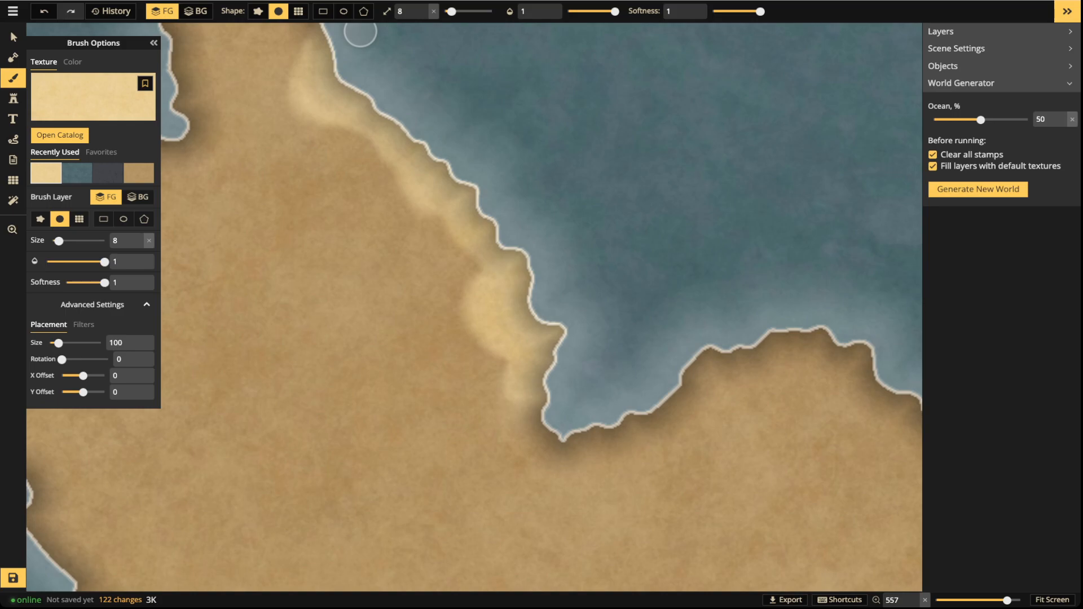
# Examine the painted pale strip on the western continent's northern coast both up close and from farther out.
pyautogui.scroll(-2, 316, 68)
pyautogui.scroll(-1, 285, 128)
pyautogui.scroll(-1, 395, 174)
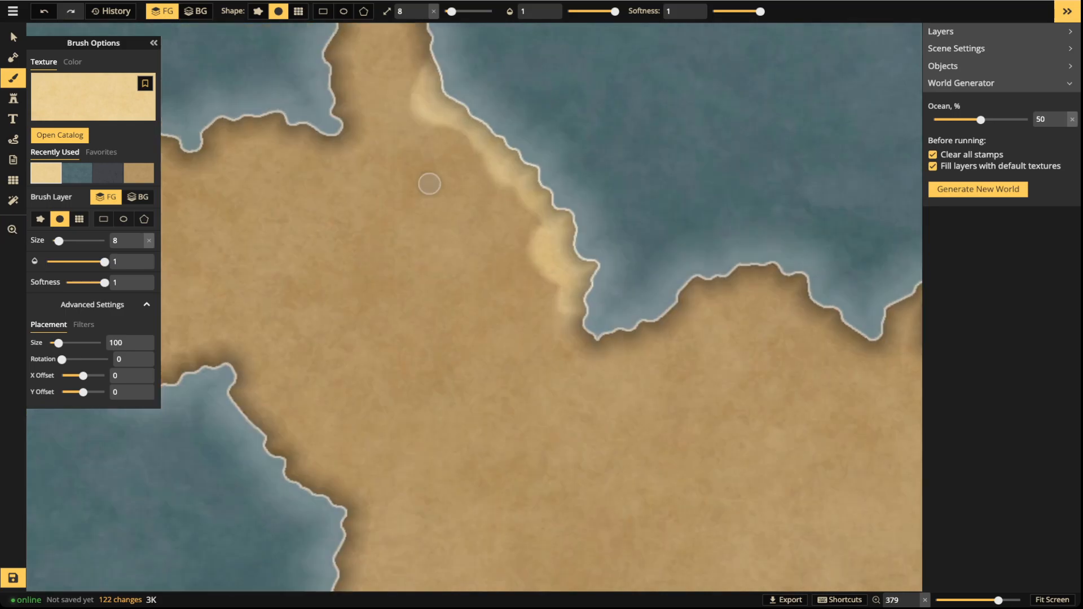
pyautogui.scroll(3, 551, 261)
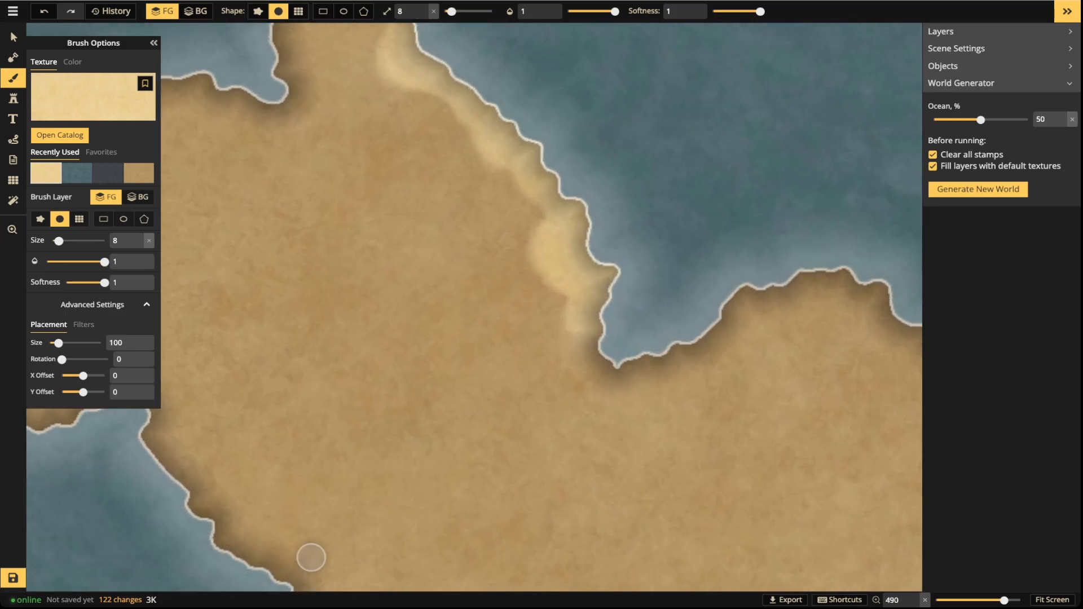
pyautogui.scroll(-10, 454, 457)
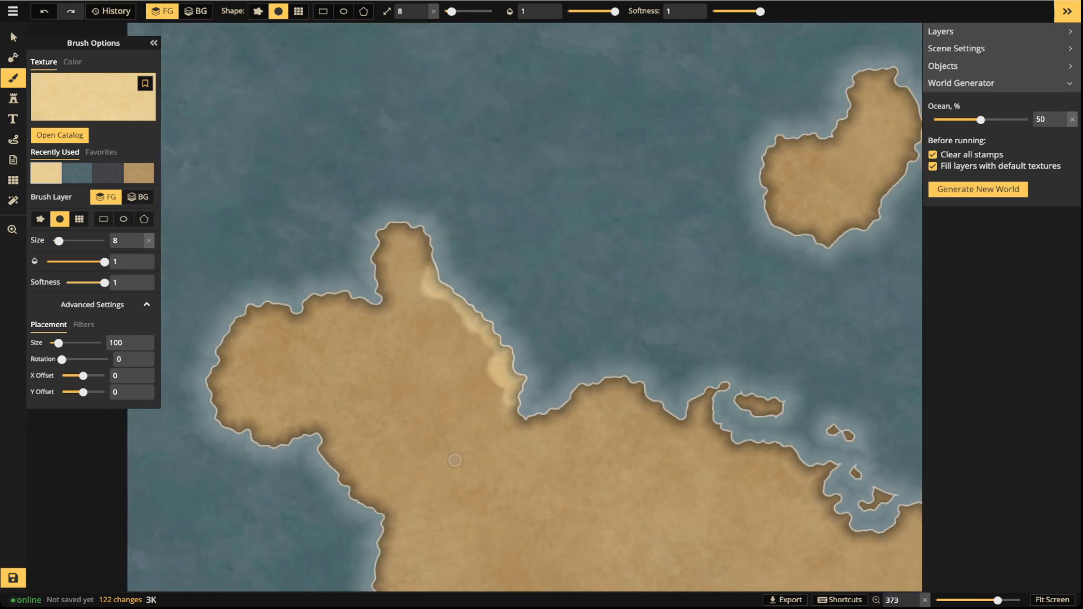
pyautogui.moveTo(489, 480); pyautogui.dragTo(413, 340)
pyautogui.scroll(5, 380, 273)
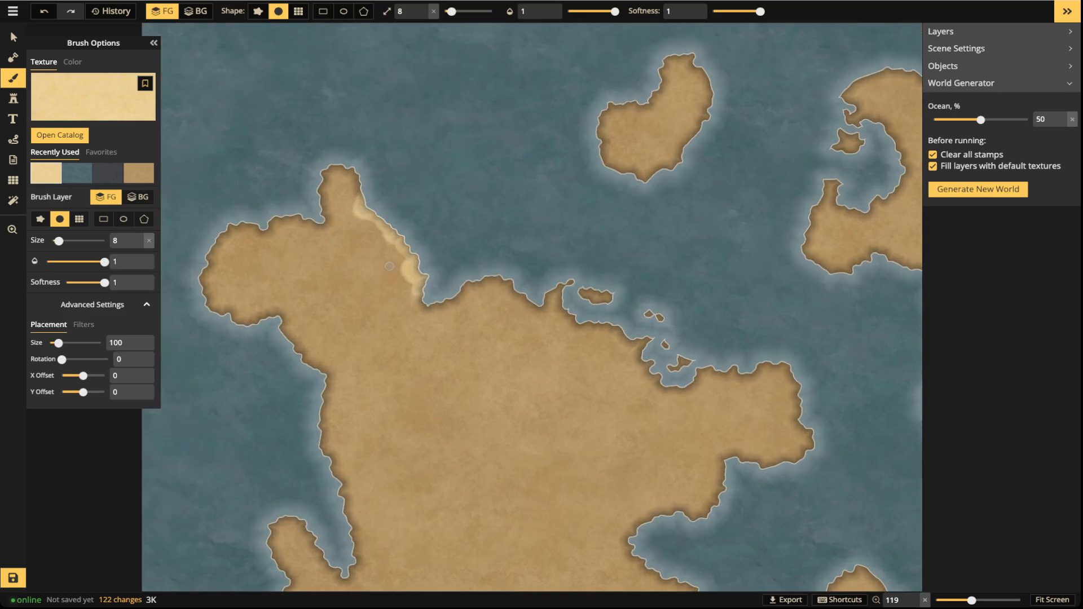
pyautogui.scroll(3, 410, 256)
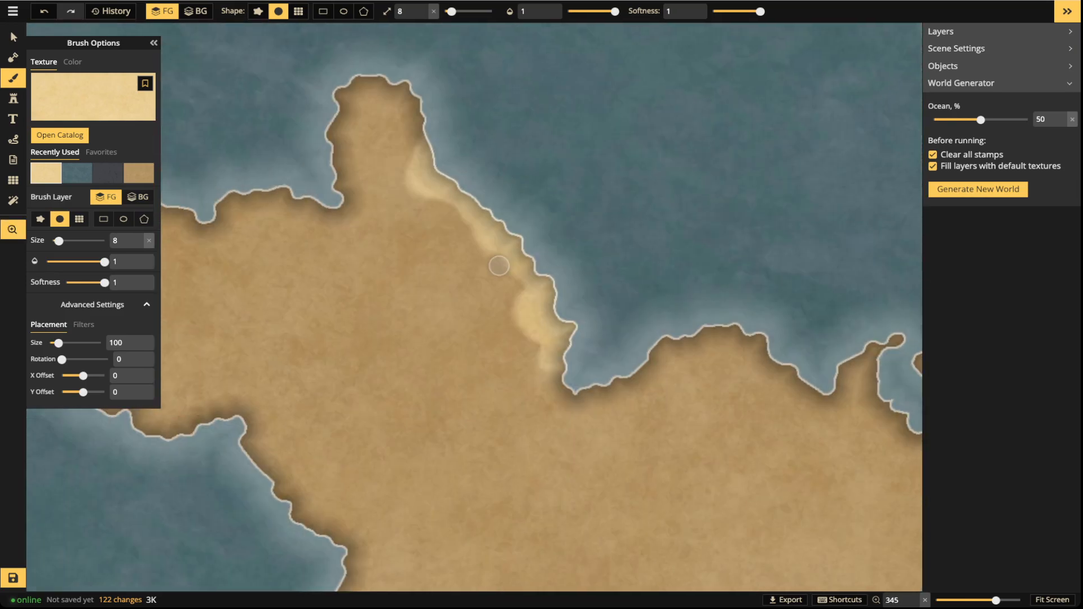
pyautogui.scroll(-3, 426, 257)
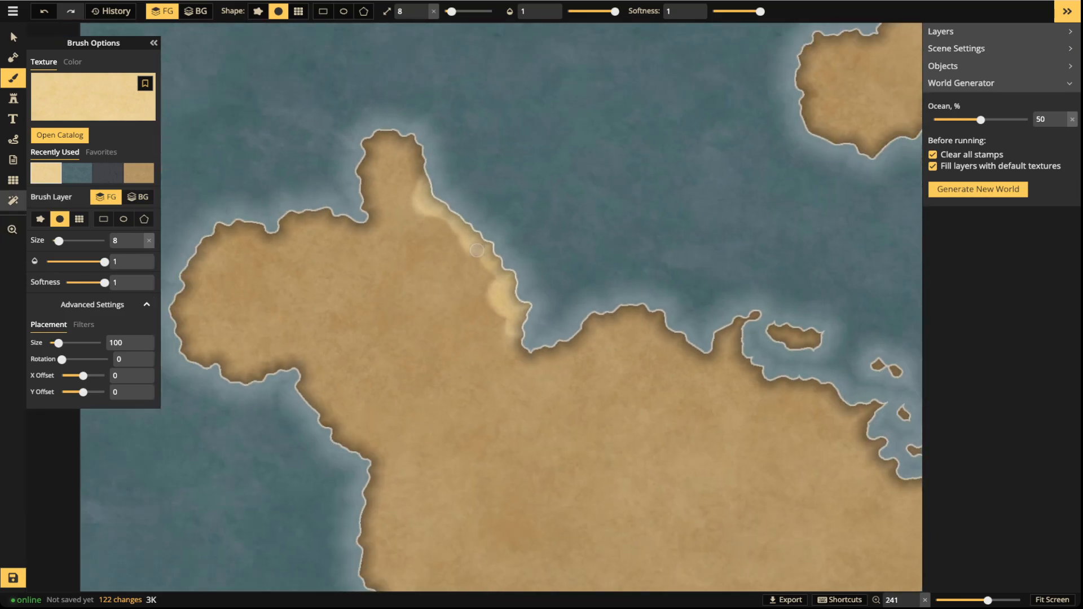
# Show the diamond-shaped grid over the map.
pyautogui.click(13, 180)
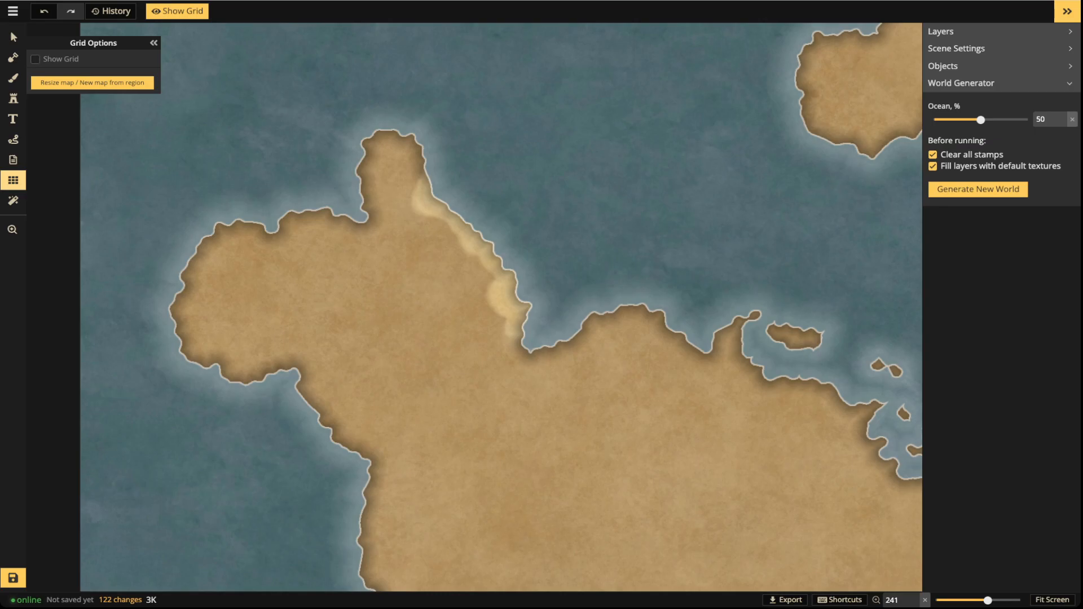
pyautogui.click(36, 59)
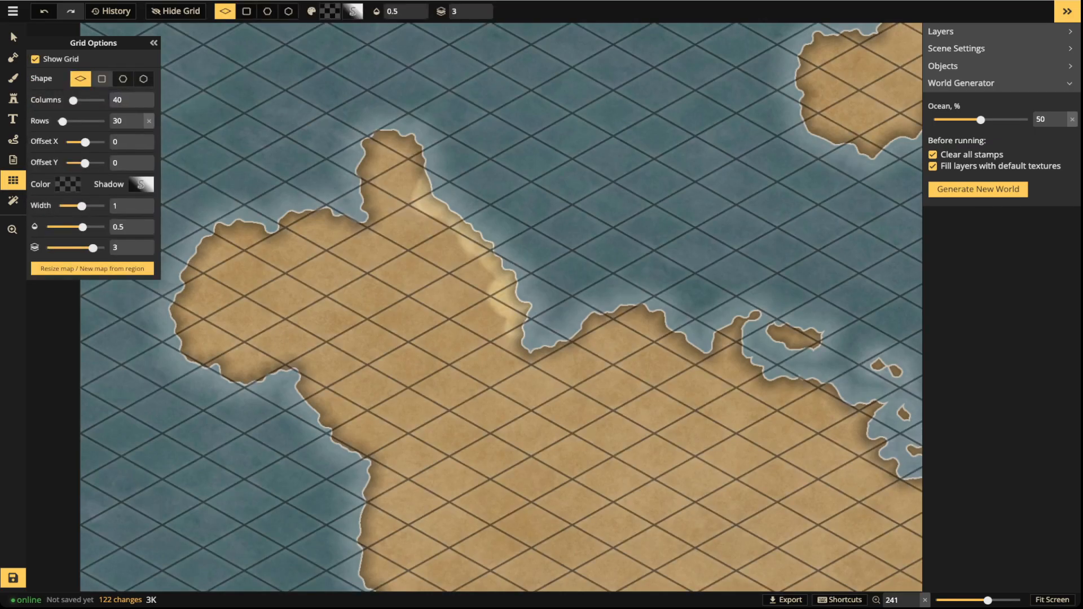
# Switch the grid to square cells and examine it over the western continent up close and from farther out.
pyautogui.click(102, 79)
pyautogui.scroll(-4, 349, 282)
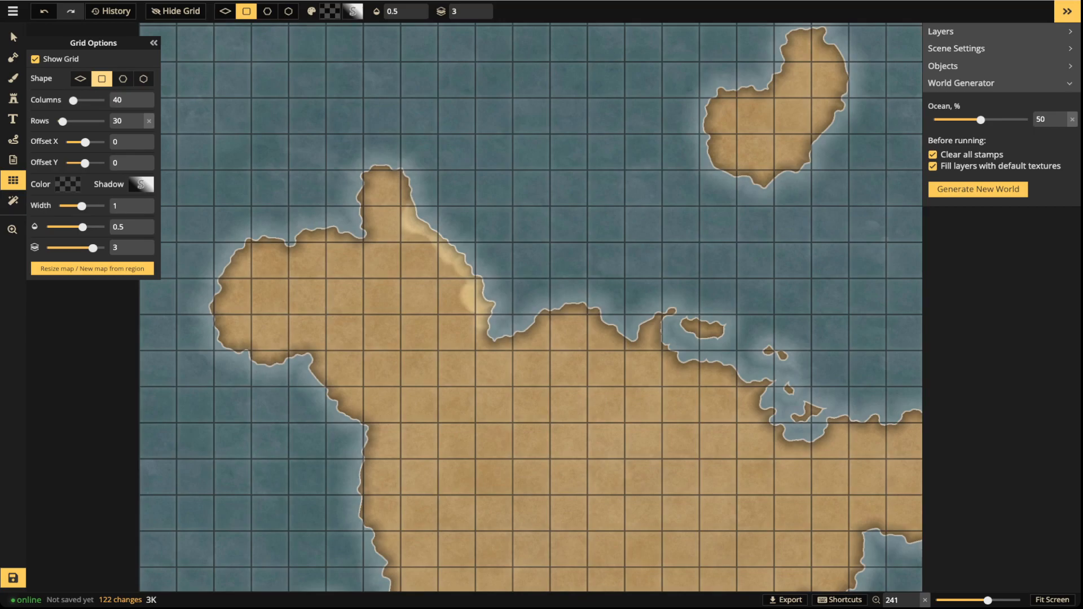
pyautogui.scroll(3, 350, 282)
pyautogui.scroll(-2, 528, 308)
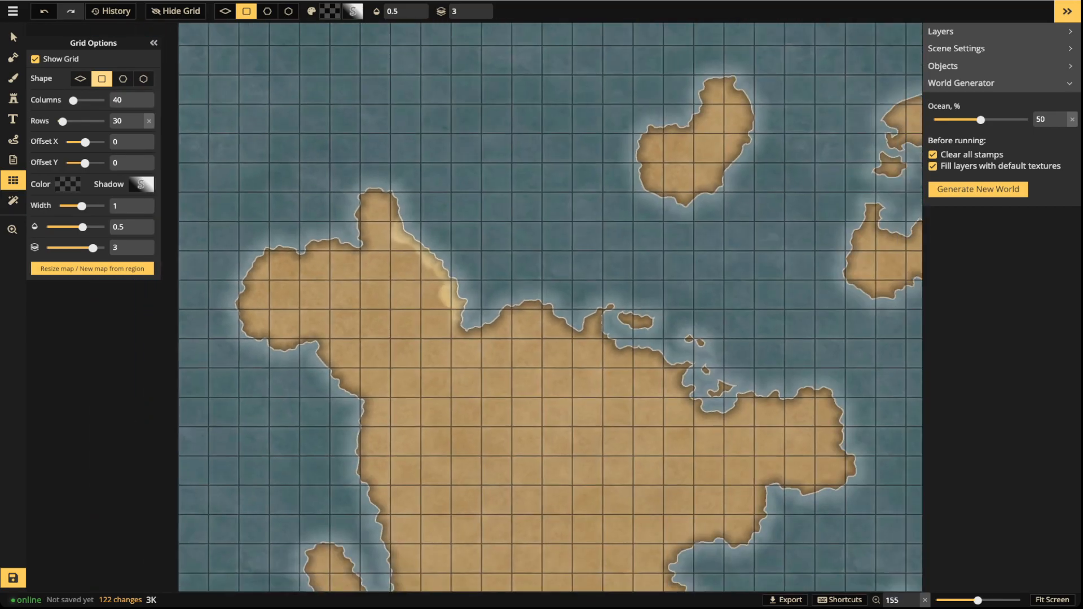
pyautogui.scroll(-3, 550, 307)
pyautogui.scroll(3, 542, 307)
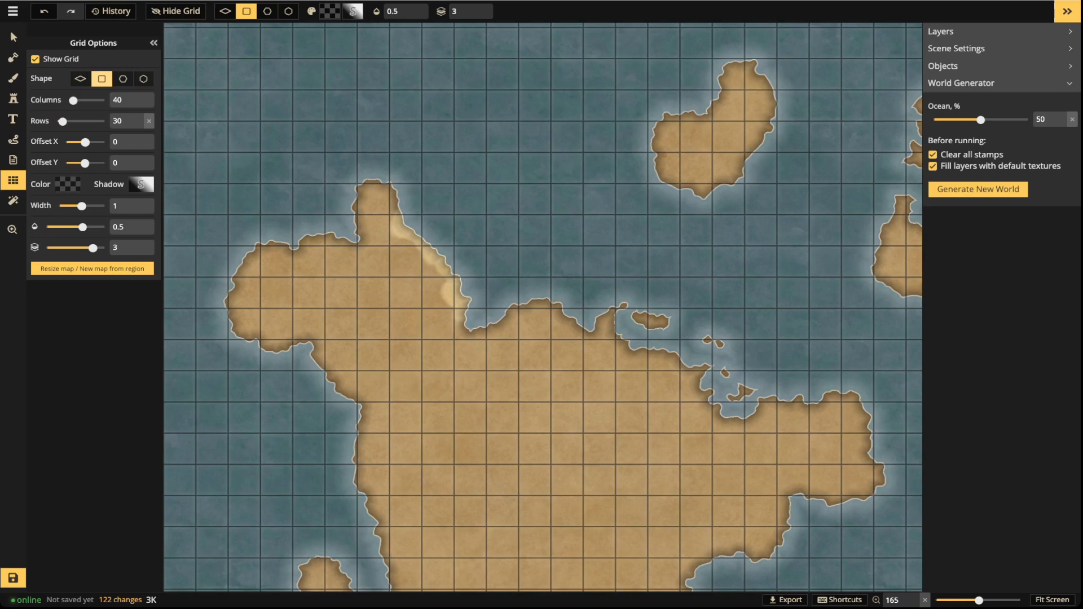
pyautogui.scroll(-4, 429, 314)
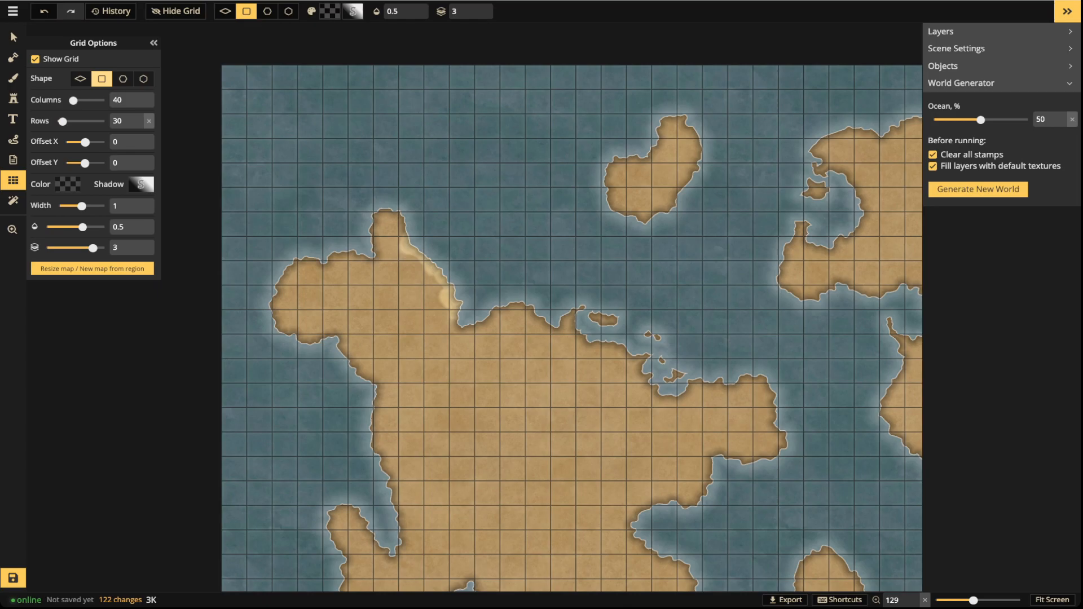
pyautogui.scroll(9, 384, 254)
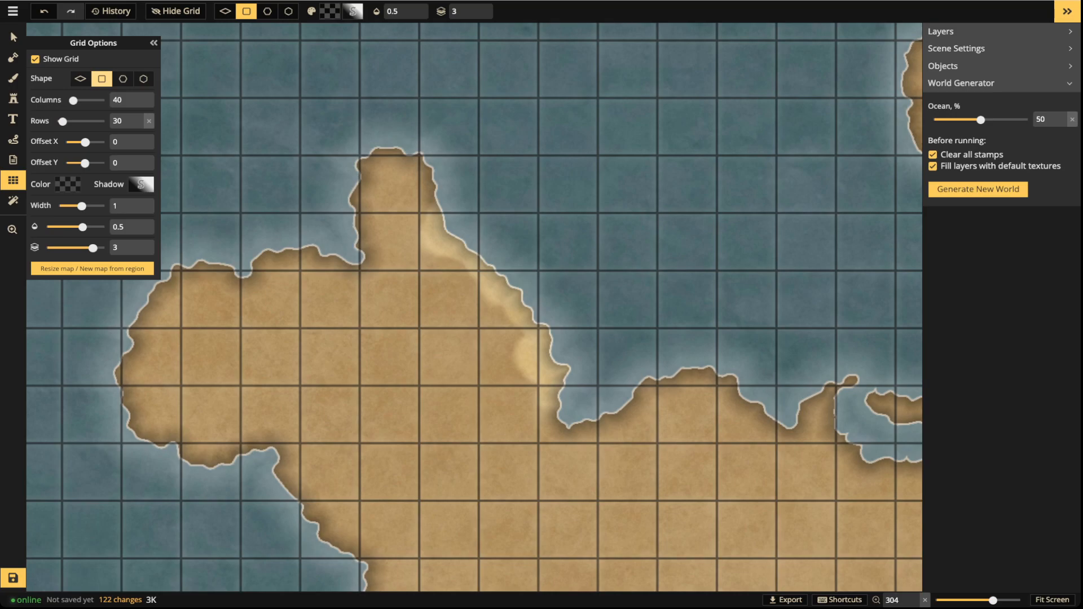
pyautogui.scroll(3, 556, 317)
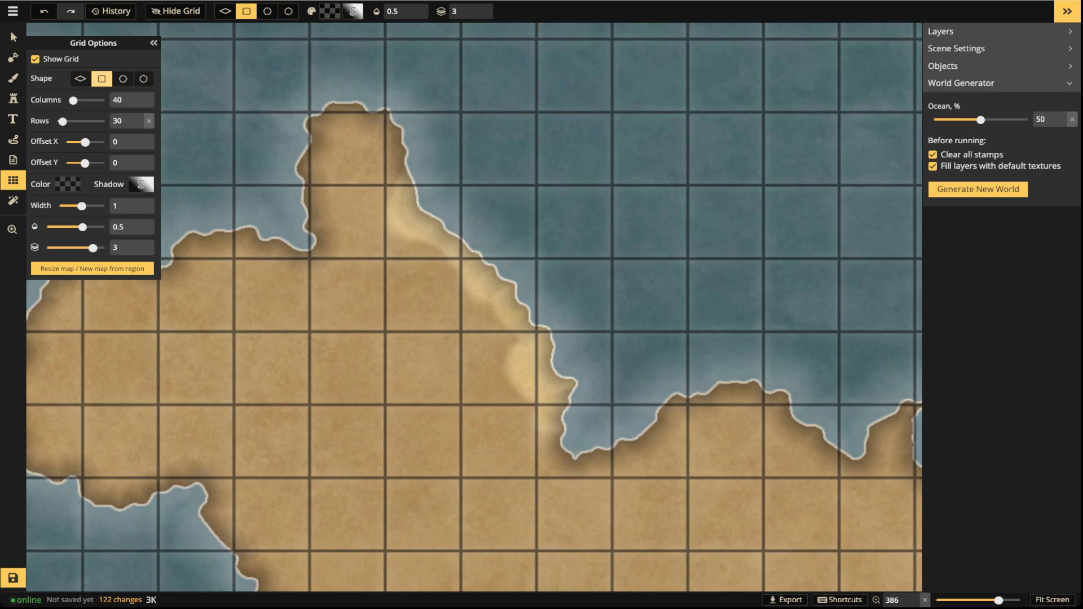
pyautogui.scroll(-8, 419, 223)
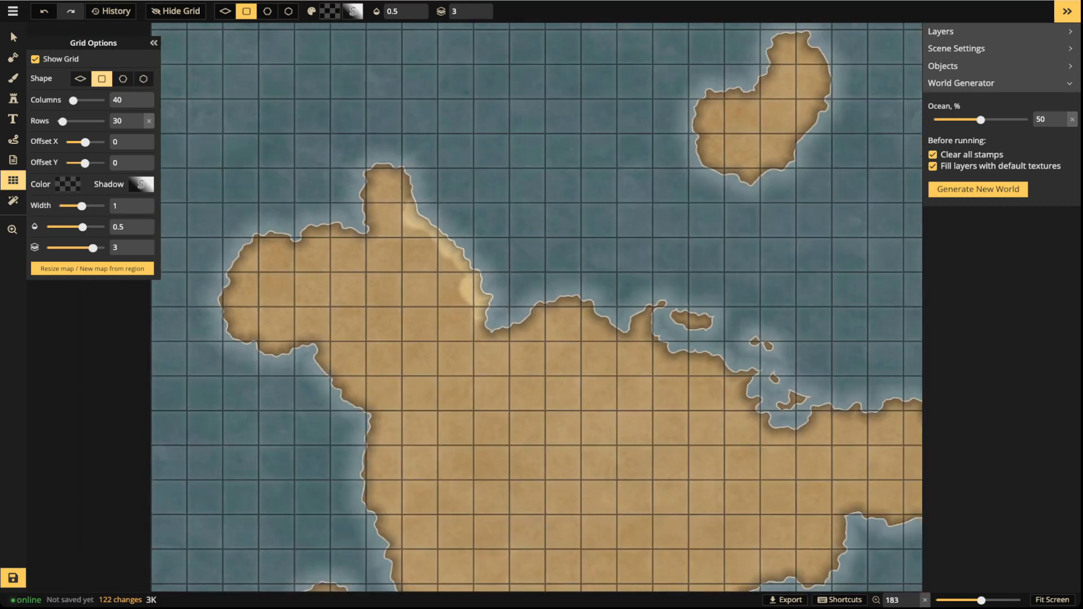
# Set the grid's layer to -5 and its opacity to 0.2.
pyautogui.click(478, 16)
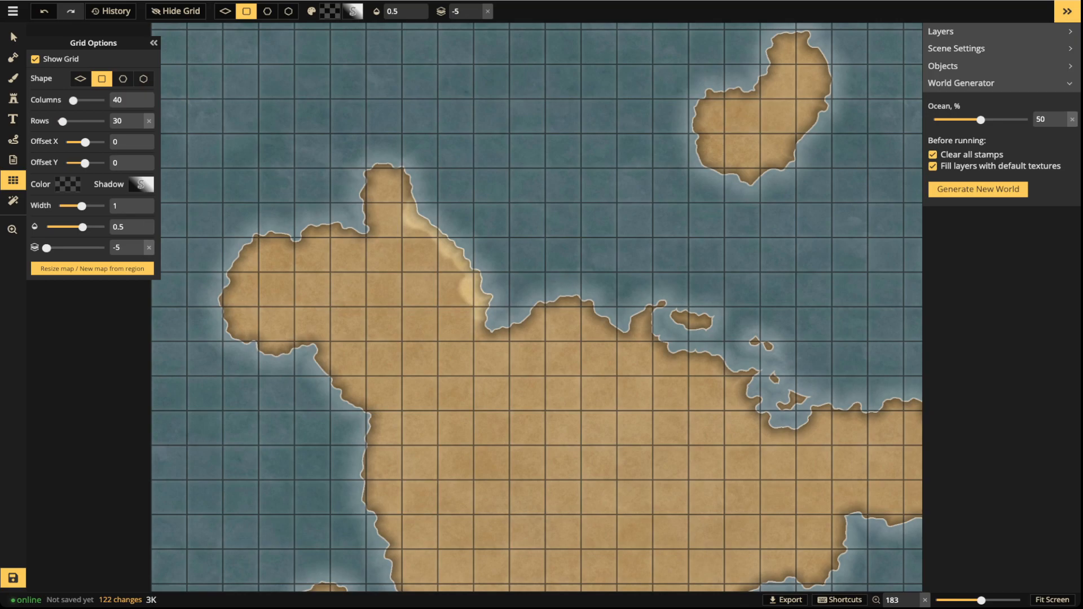
pyautogui.moveTo(82, 227); pyautogui.dragTo(63, 226)
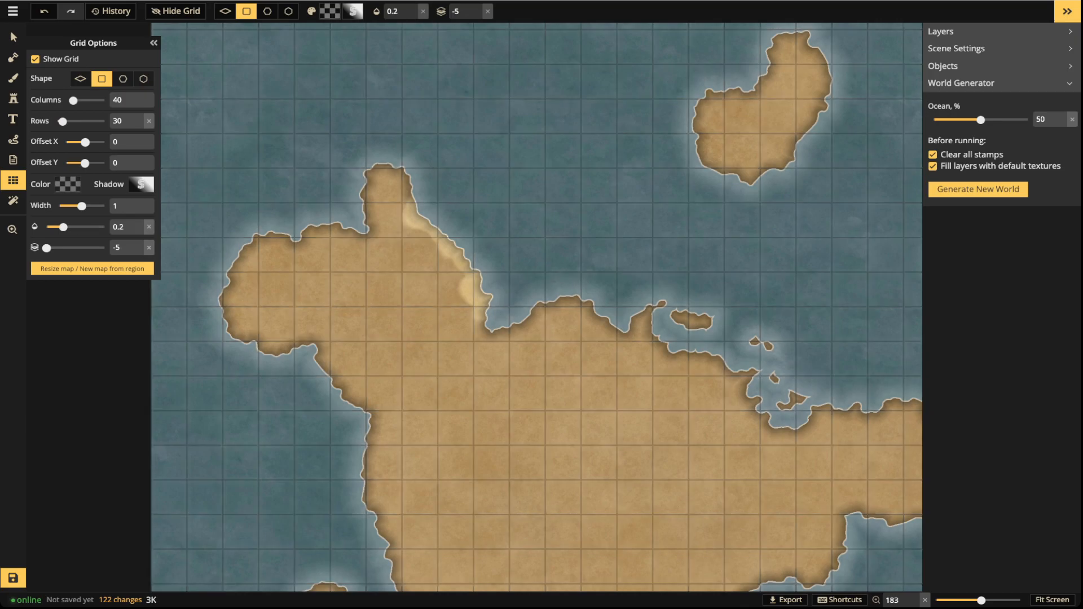
# Examine the faint square grid over the western continent from farther out and up close.
pyautogui.scroll(-2, 467, 244)
pyautogui.scroll(-5, 464, 247)
pyautogui.scroll(4, 466, 268)
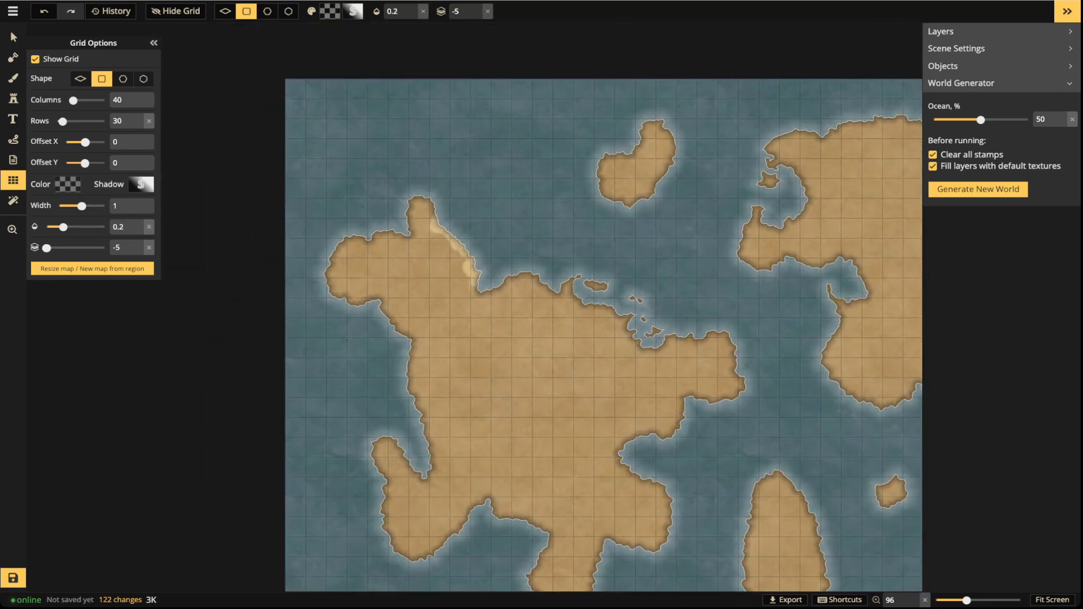
pyautogui.scroll(1, 466, 268)
pyautogui.press('space')
pyautogui.moveTo(466, 268); pyautogui.dragTo(419, 139)
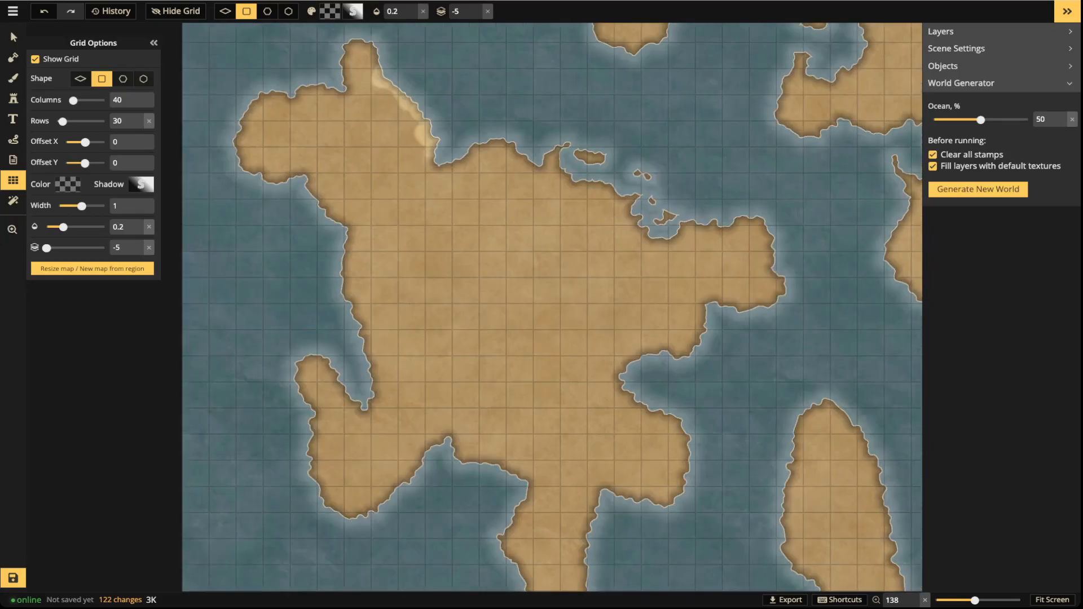
pyautogui.scroll(4, 416, 161)
pyautogui.press('space')
pyautogui.moveTo(416, 161); pyautogui.dragTo(516, 297)
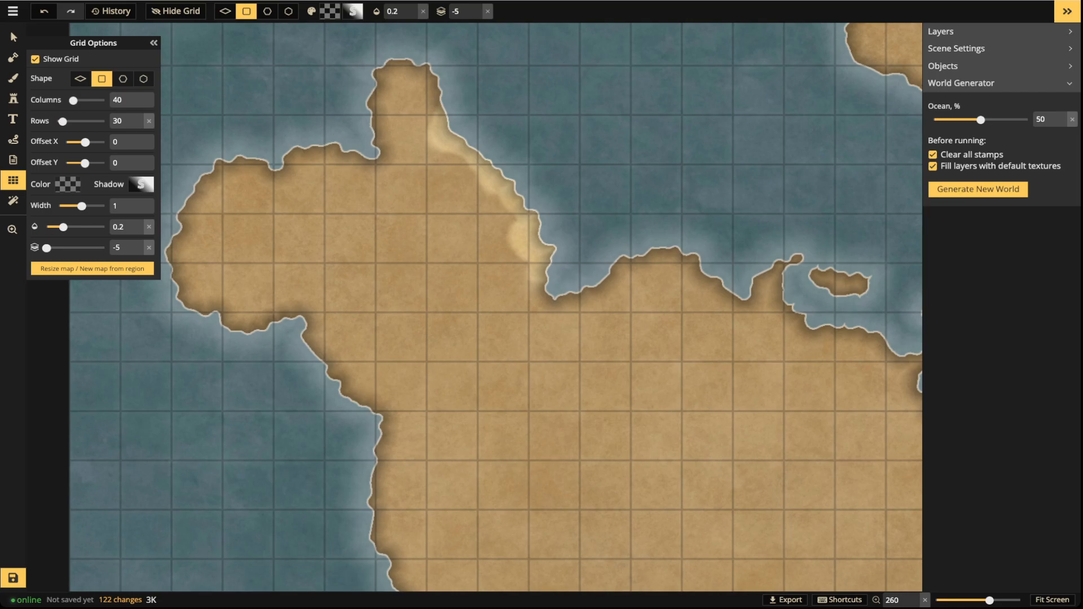
# Change the grid to flat-topped hexagons and lower its opacity to 0.12.
pyautogui.scroll(-3, 527, 197)
pyautogui.click(123, 78)
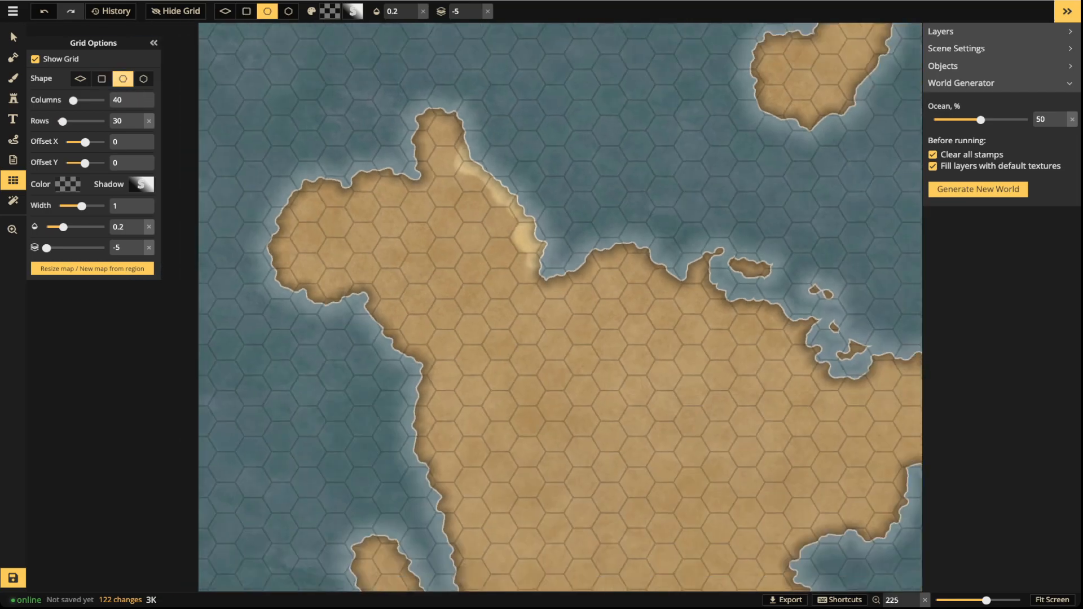
pyautogui.scroll(3, 503, 248)
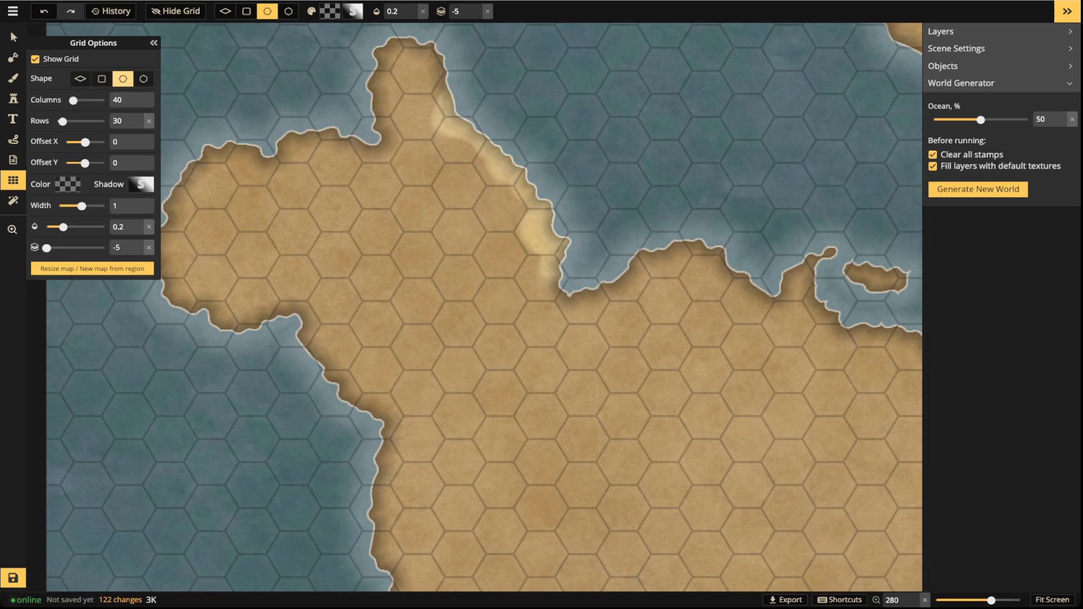
pyautogui.scroll(-4, 599, 265)
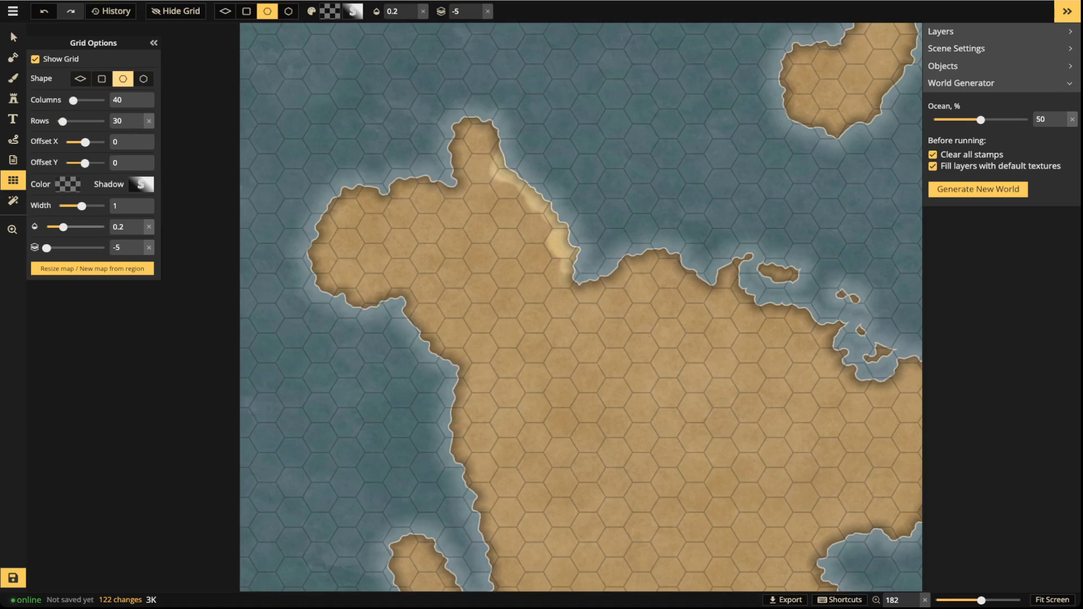
pyautogui.moveTo(64, 227); pyautogui.dragTo(57, 227)
pyautogui.scroll(4, 547, 253)
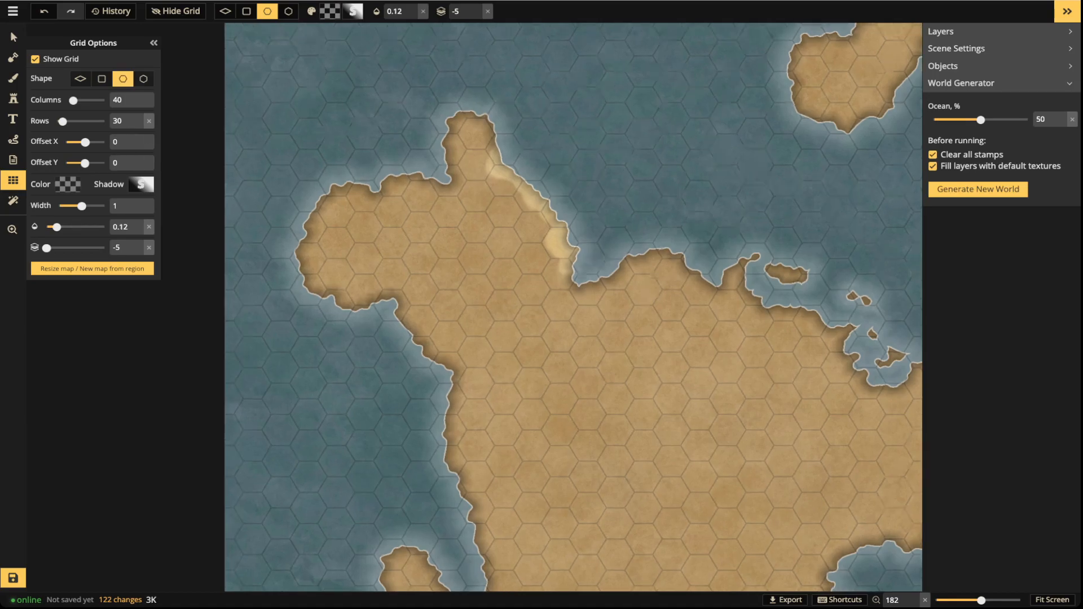
# Examine the faint hexagon grid over the western continent and its northern coast at several zoom levels.
pyautogui.scroll(7, 485, 260)
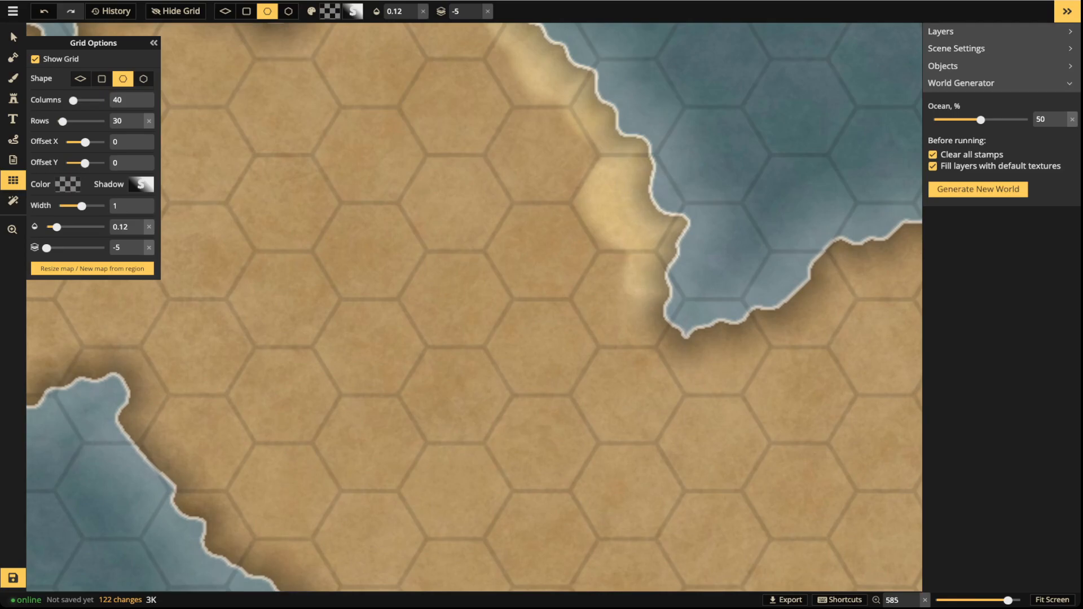
pyautogui.scroll(-4, 536, 349)
pyautogui.scroll(-4, 547, 367)
pyautogui.moveTo(548, 366); pyautogui.dragTo(434, 244)
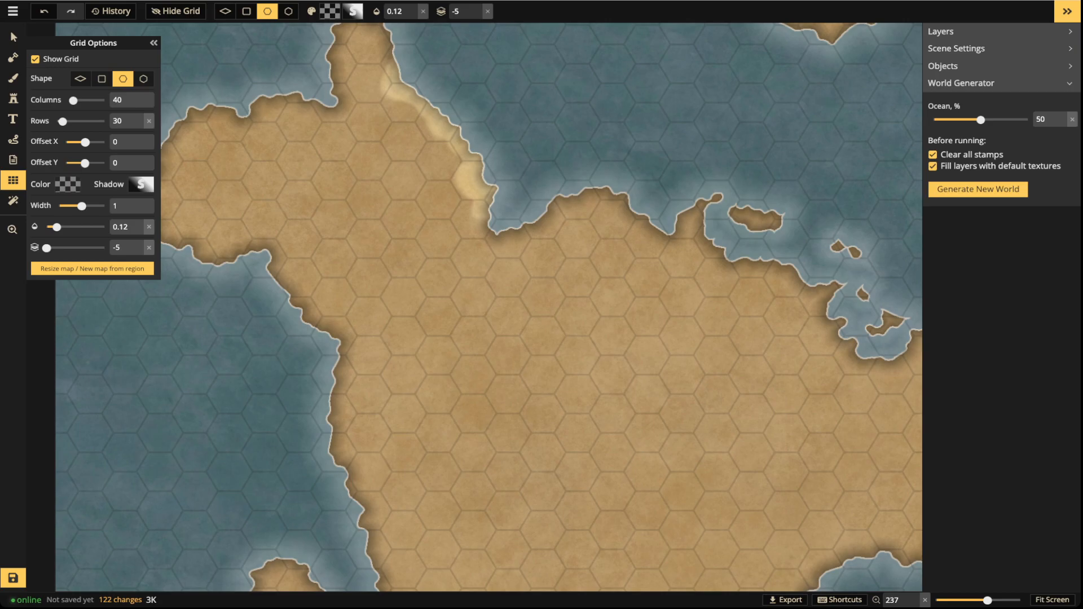
pyautogui.scroll(-1, 398, 127)
pyautogui.scroll(1, 398, 127)
pyautogui.scroll(-2, 410, 116)
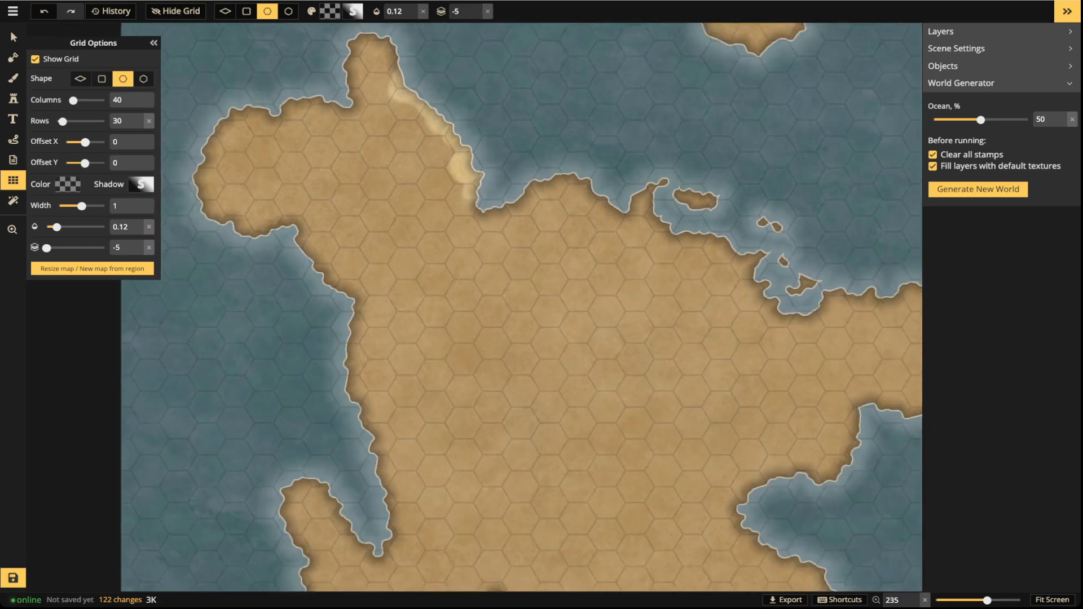
pyautogui.moveTo(411, 115); pyautogui.dragTo(407, 192)
pyautogui.scroll(2, 477, 194)
pyautogui.scroll(5, 457, 237)
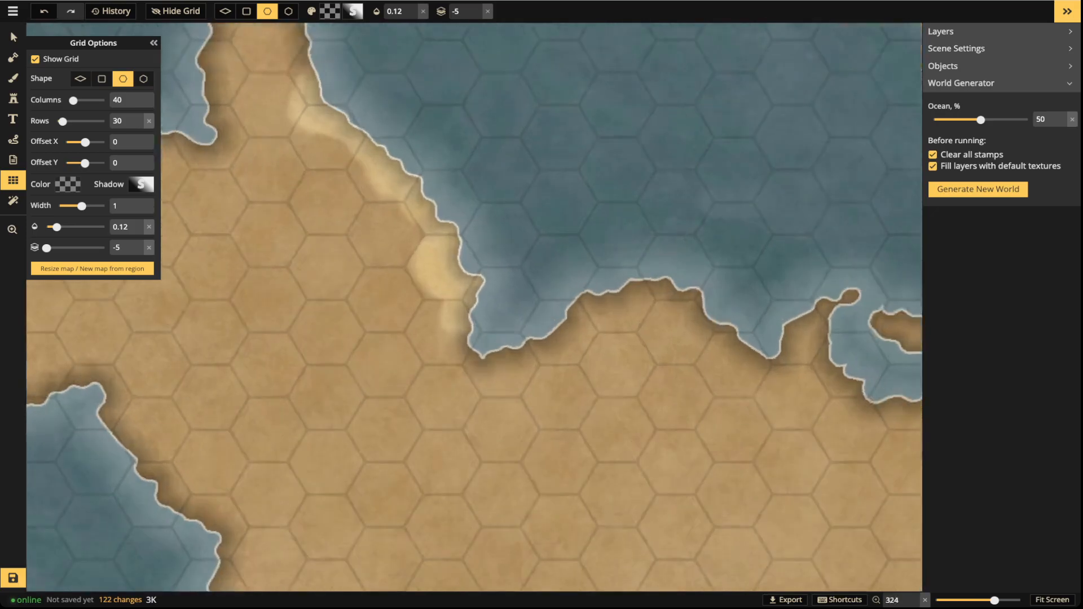
pyautogui.scroll(-1, 288, 237)
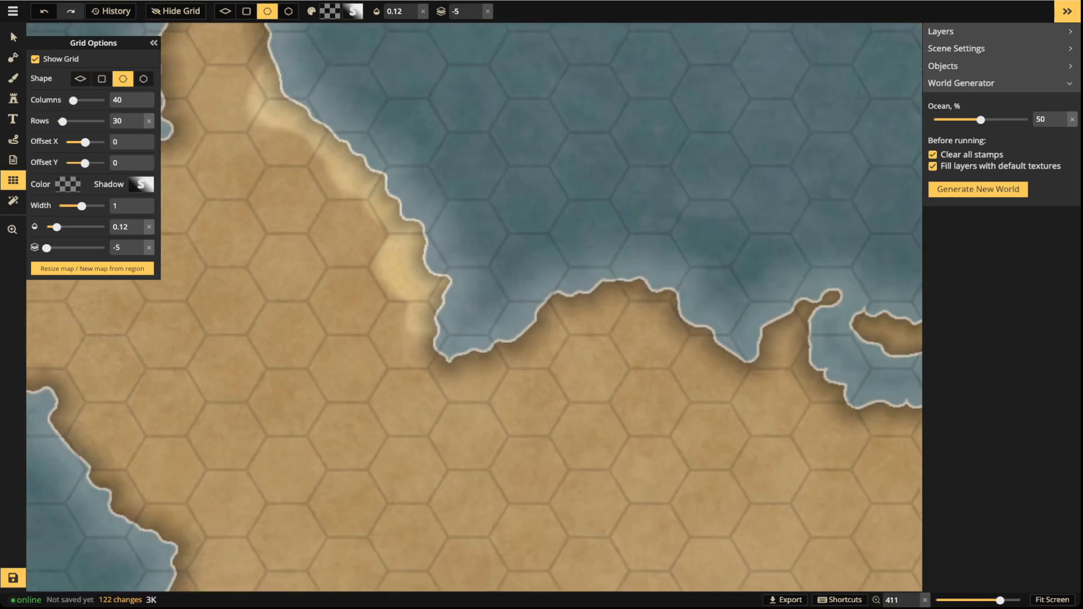
# Remove the dark inner shadow along the land side of the coastlines and check the northern coast.
pyautogui.click(13, 57)
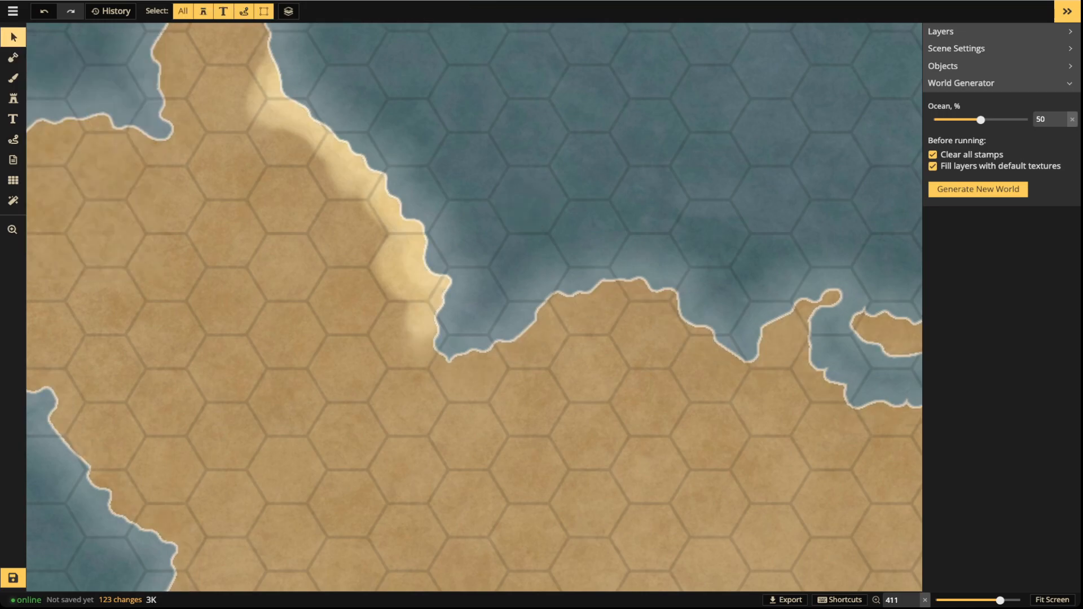
pyautogui.scroll(-5, 435, 265)
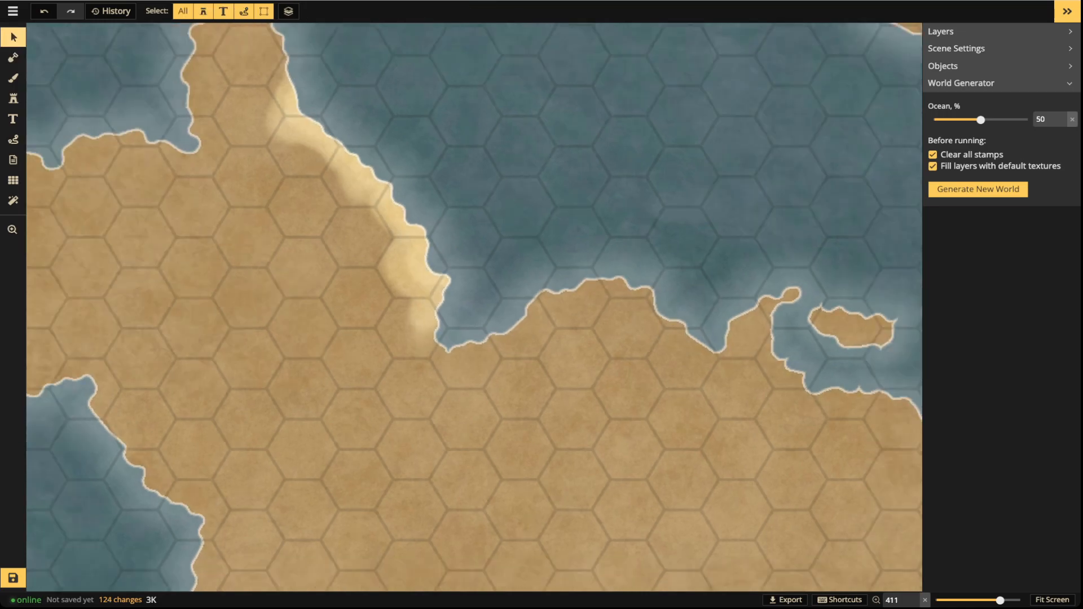
pyautogui.press('space')
pyautogui.scroll(7, 391, 232)
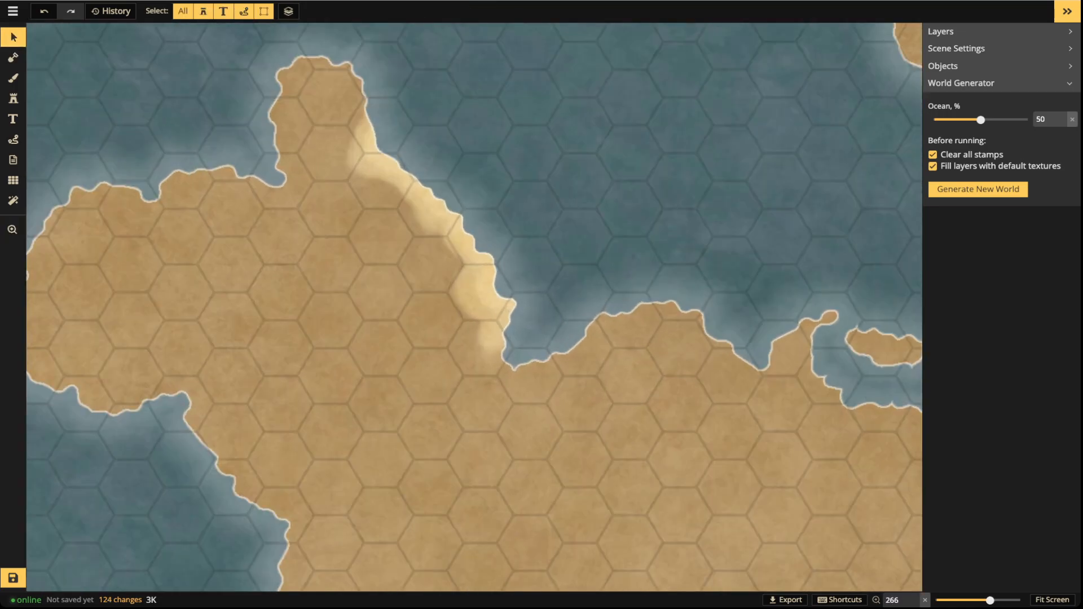
pyautogui.scroll(-4, 301, 185)
# Brush the pale sand texture softly along the northern coast east of the sharp inlet, using size 27 and opacity 0.37.
pyautogui.press('b')
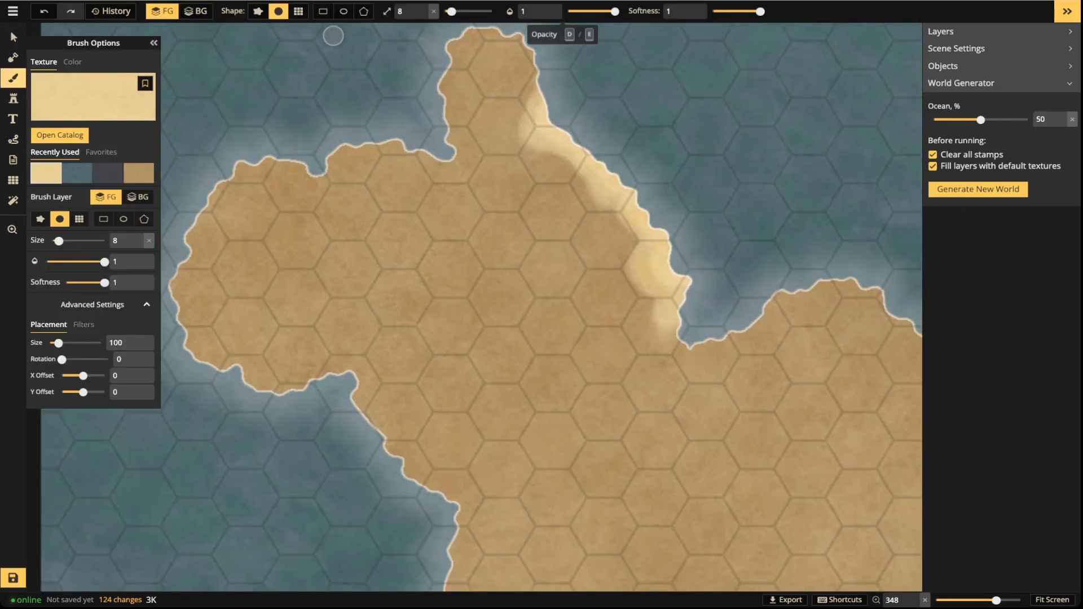
pyautogui.moveTo(615, 11); pyautogui.dragTo(588, 11)
pyautogui.moveTo(685, 152); pyautogui.dragTo(444, 131)
pyautogui.moveTo(589, 12); pyautogui.dragTo(586, 11)
pyautogui.moveTo(451, 11); pyautogui.dragTo(454, 12)
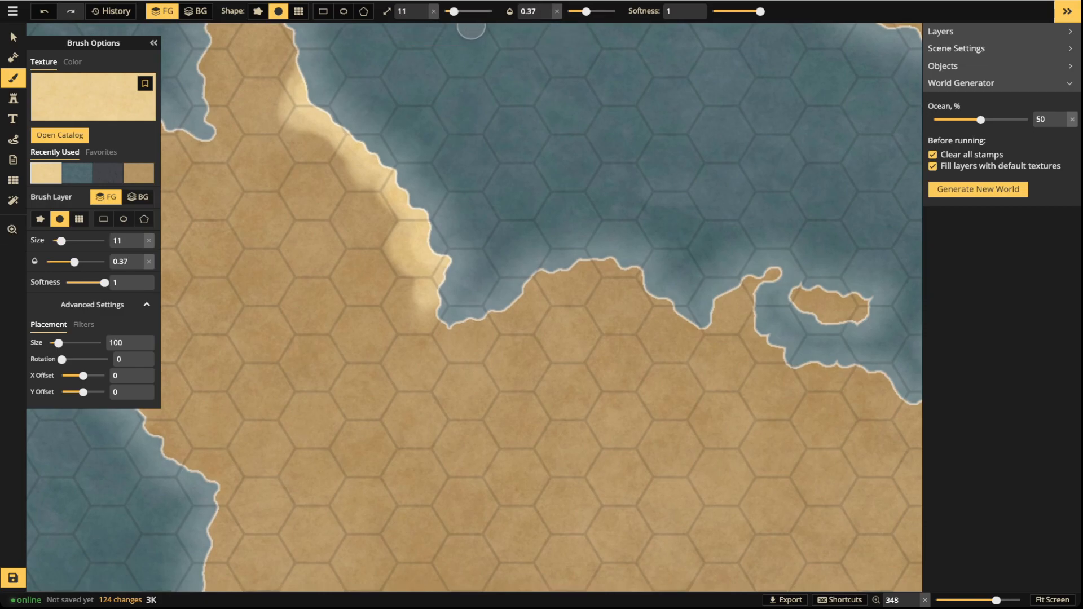
pyautogui.moveTo(689, 328); pyautogui.dragTo(674, 300)
pyautogui.scroll(5, 674, 300)
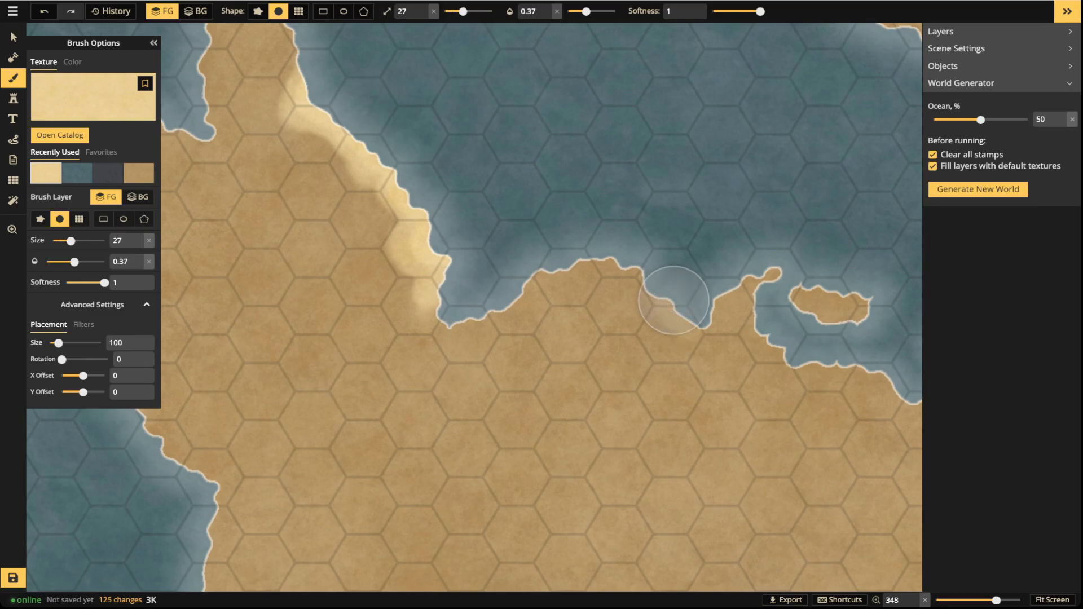
pyautogui.hotkey('ctrl', 'z')
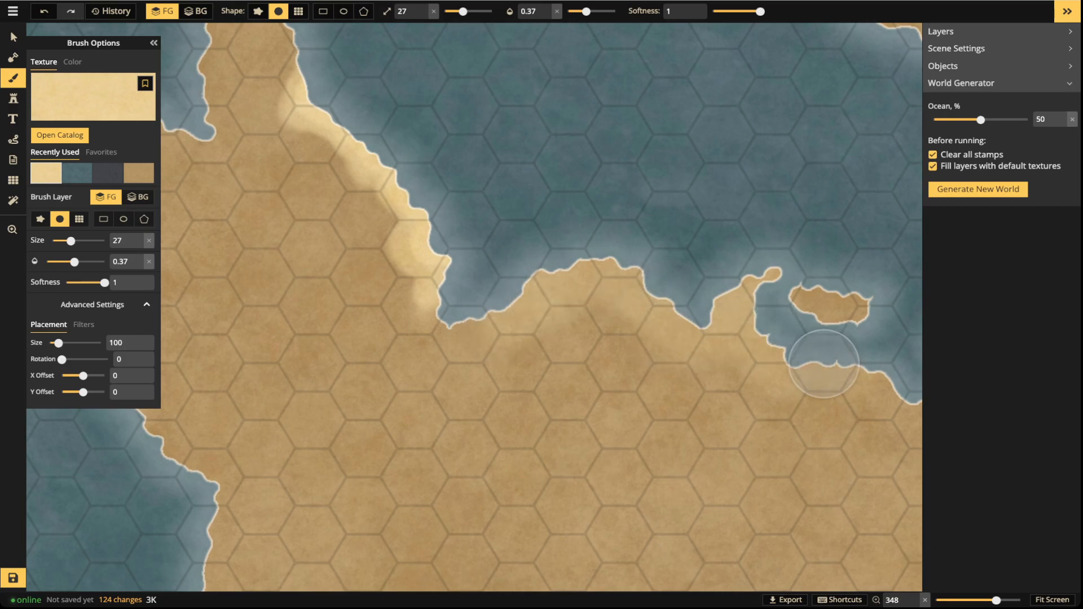
# Set the brush size to 9 and opacity to 0.51, and paint a narrower pale strip along the same northern coast.
pyautogui.scroll(2, 874, 375)
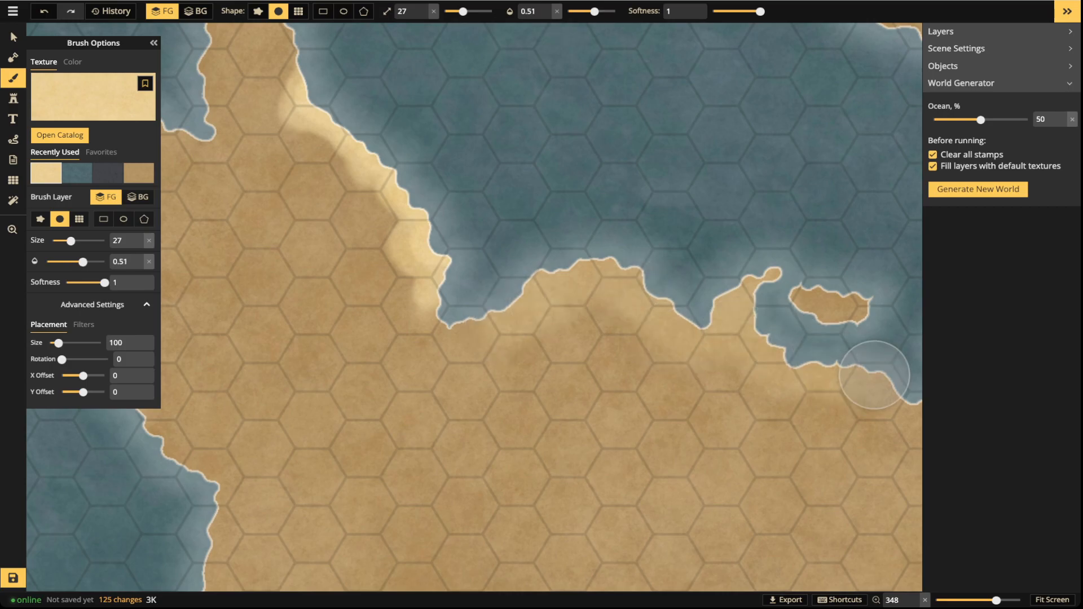
pyautogui.scroll(-4, 875, 374)
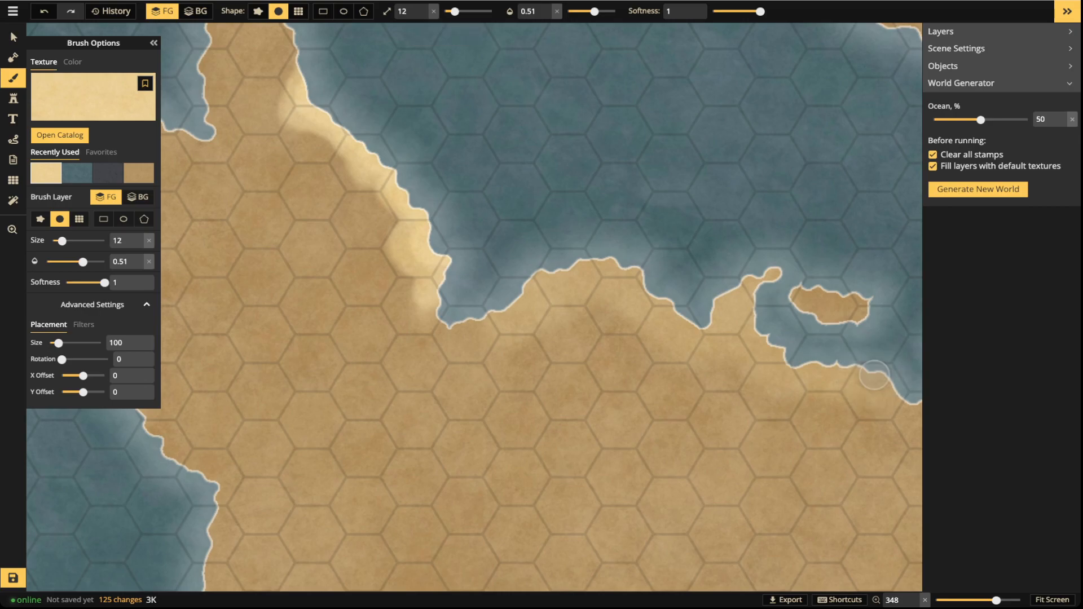
pyautogui.scroll(-2, 558, 152)
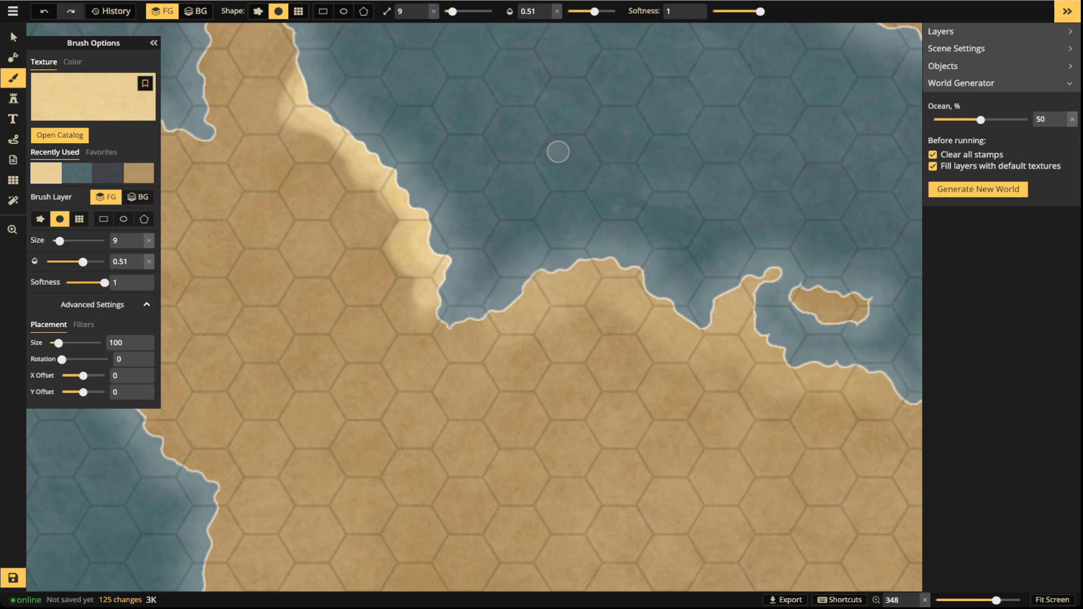
pyautogui.moveTo(533, 276)
pyautogui.mouseDown()
pyautogui.moveTo(486, 315)
pyautogui.moveTo(497, 290)
pyautogui.moveTo(528, 304)
pyautogui.moveTo(514, 315)
pyautogui.moveTo(499, 313)
pyautogui.moveTo(542, 274)
pyautogui.moveTo(623, 264)
pyautogui.moveTo(613, 266)
pyautogui.moveTo(639, 273)
pyautogui.moveTo(644, 291)
pyautogui.moveTo(703, 330)
pyautogui.moveTo(716, 322)
pyautogui.moveTo(719, 296)
pyautogui.moveTo(754, 270)
pyautogui.moveTo(779, 269)
pyautogui.moveTo(716, 300)
pyautogui.moveTo(685, 322)
pyautogui.mouseUp()
# Raise the brush opacity to 0.59, extend the pale strip to the sharp inlet and add a pale patch just inland.
pyautogui.scroll(3, 498, 290)
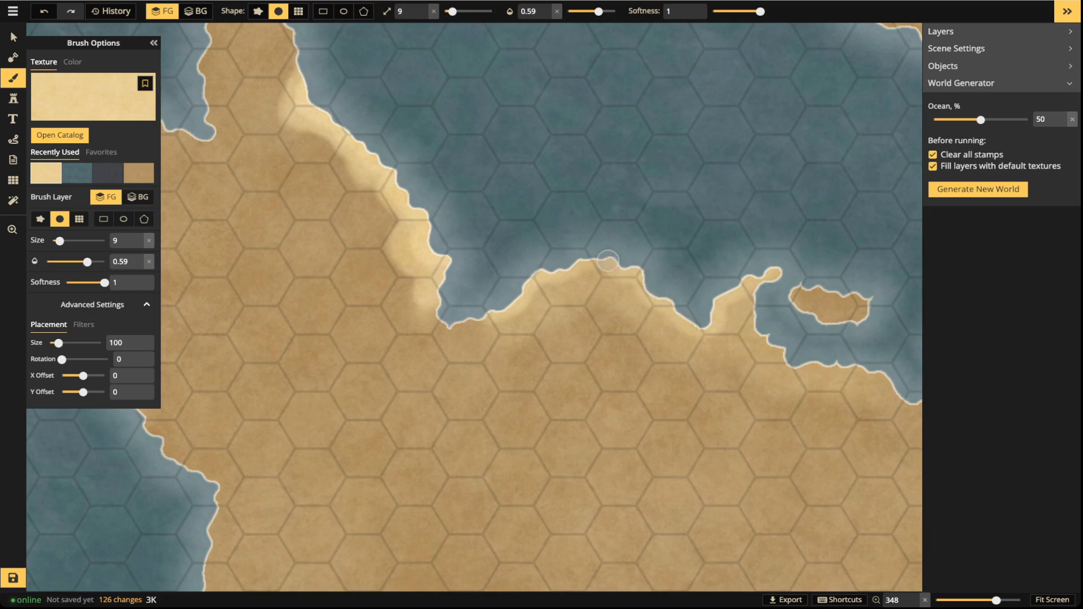
pyautogui.moveTo(481, 319); pyautogui.dragTo(448, 324)
pyautogui.moveTo(598, 299); pyautogui.dragTo(604, 320)
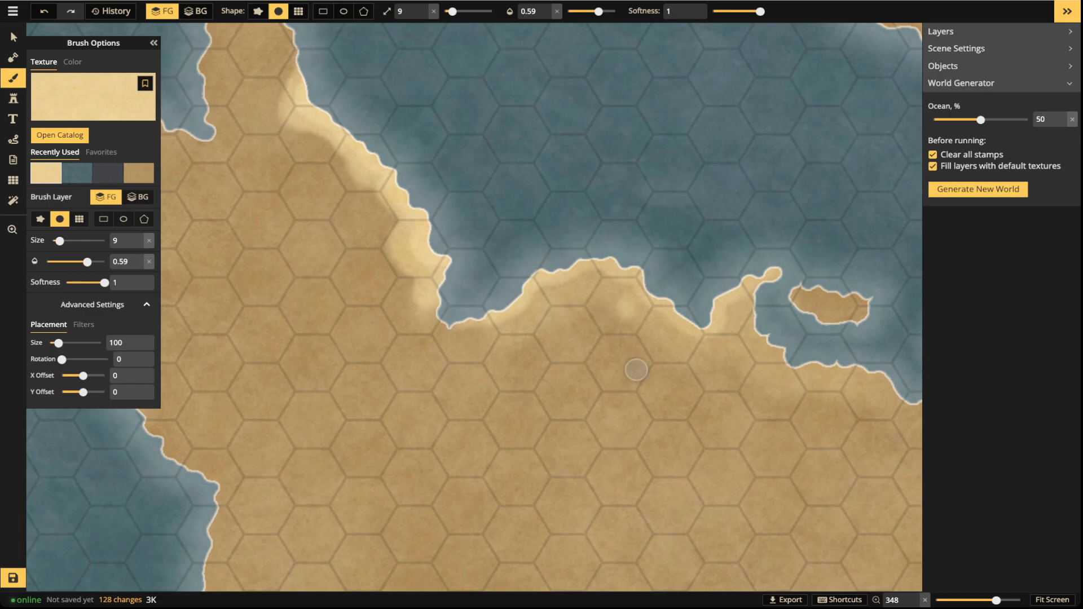
# Reduce the brush size to 5 and opacity to 0.39, and add fine pale strokes along the northern coast.
pyautogui.press('3')
pyautogui.click(424, 14)
pyautogui.click(423, 14)
pyautogui.click(424, 14)
pyautogui.click(424, 15)
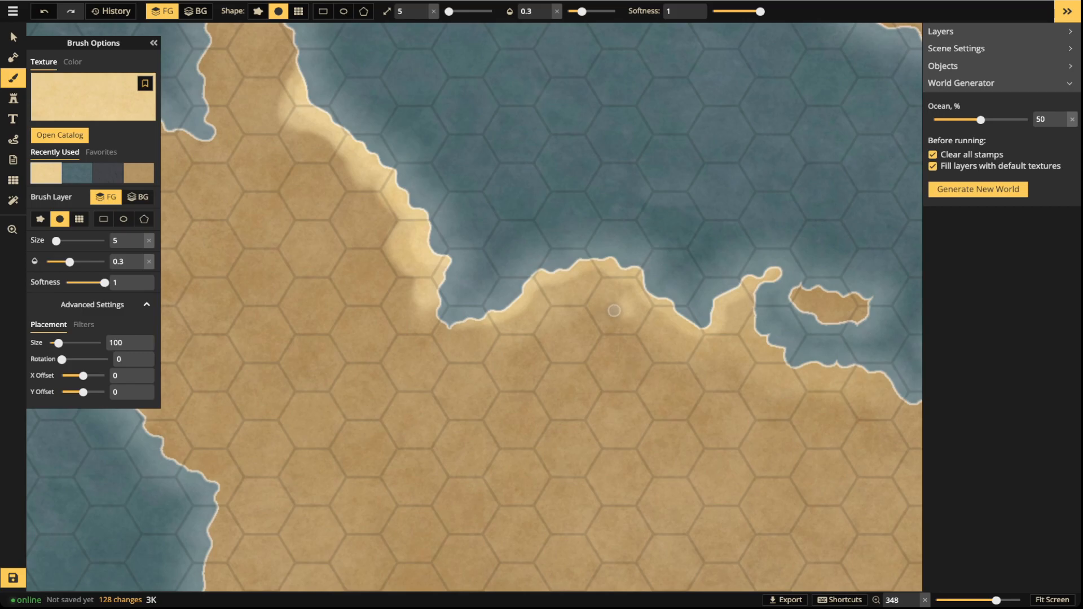
pyautogui.press('3')
pyautogui.press('9')
pyautogui.moveTo(733, 308); pyautogui.dragTo(743, 287)
pyautogui.scroll(3, 575, 335)
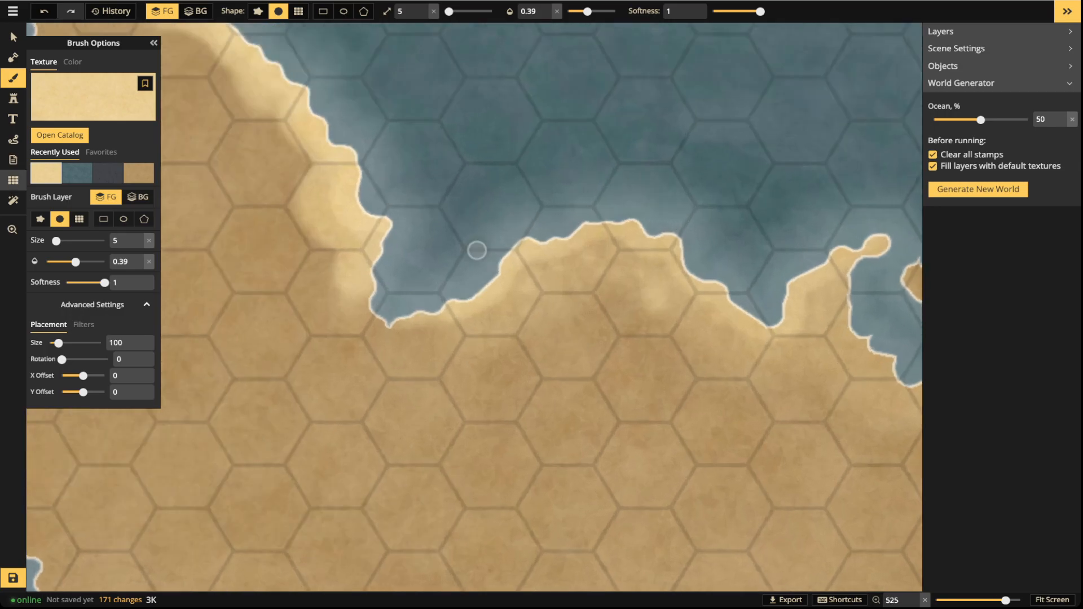
# Hide the hexagon grid on the map.
pyautogui.click(13, 180)
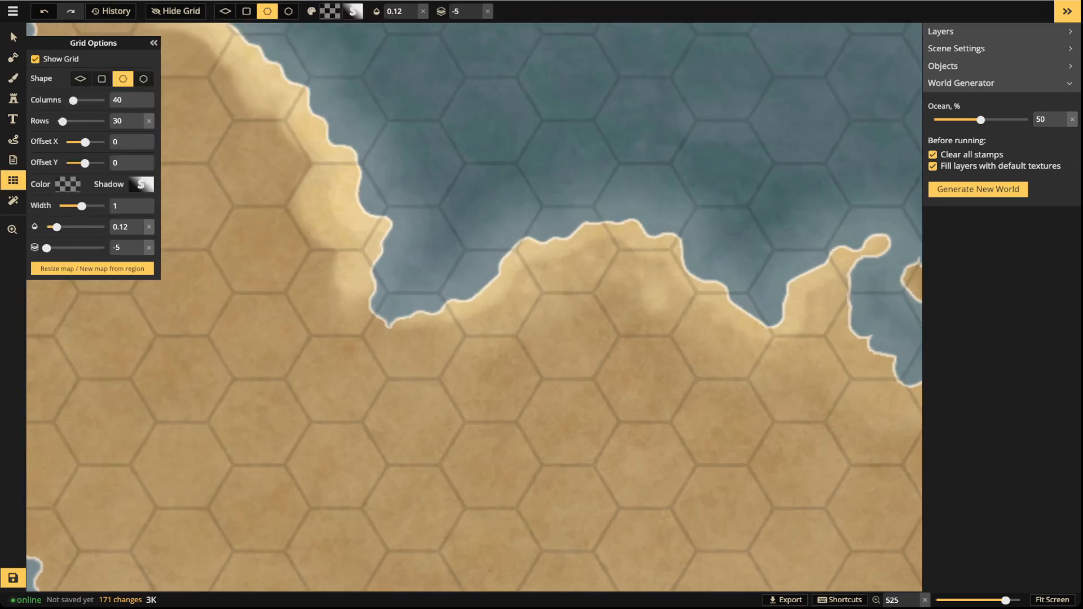
pyautogui.click(35, 59)
pyautogui.scroll(-2, 637, 295)
pyautogui.scroll(5, 608, 262)
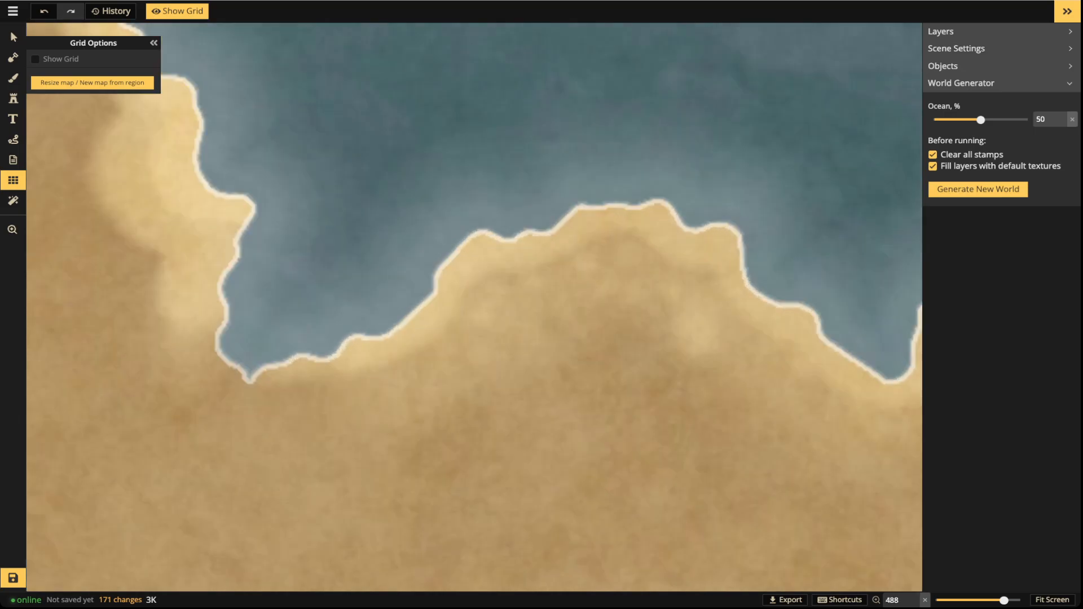
# Examine the pale sand painting along the western continent's northern coast, both close up and from farther out.
pyautogui.scroll(4, 608, 262)
pyautogui.scroll(-5, 608, 262)
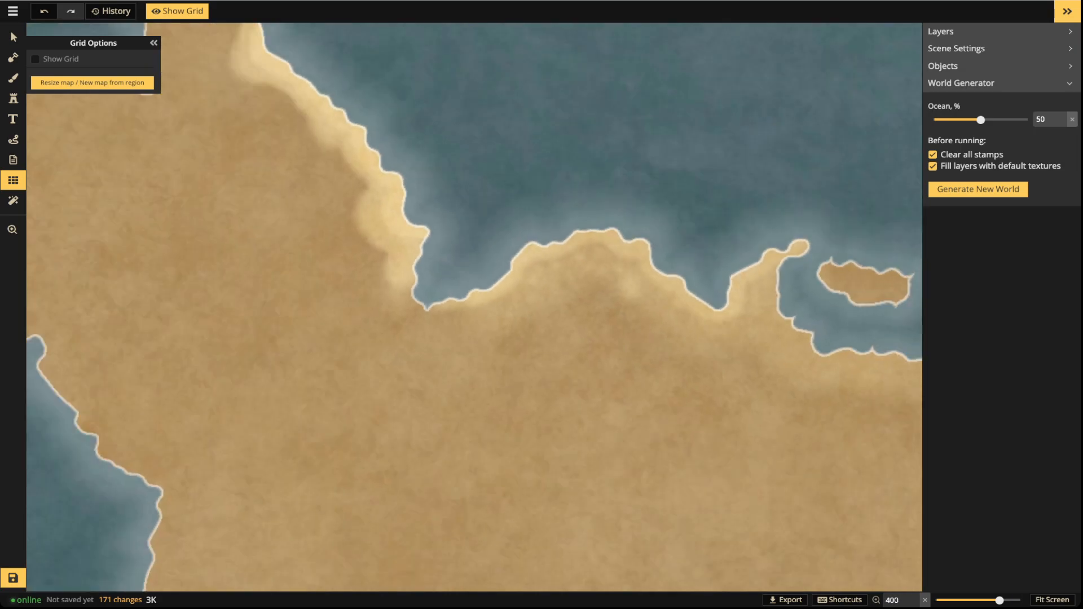
pyautogui.scroll(-4, 608, 262)
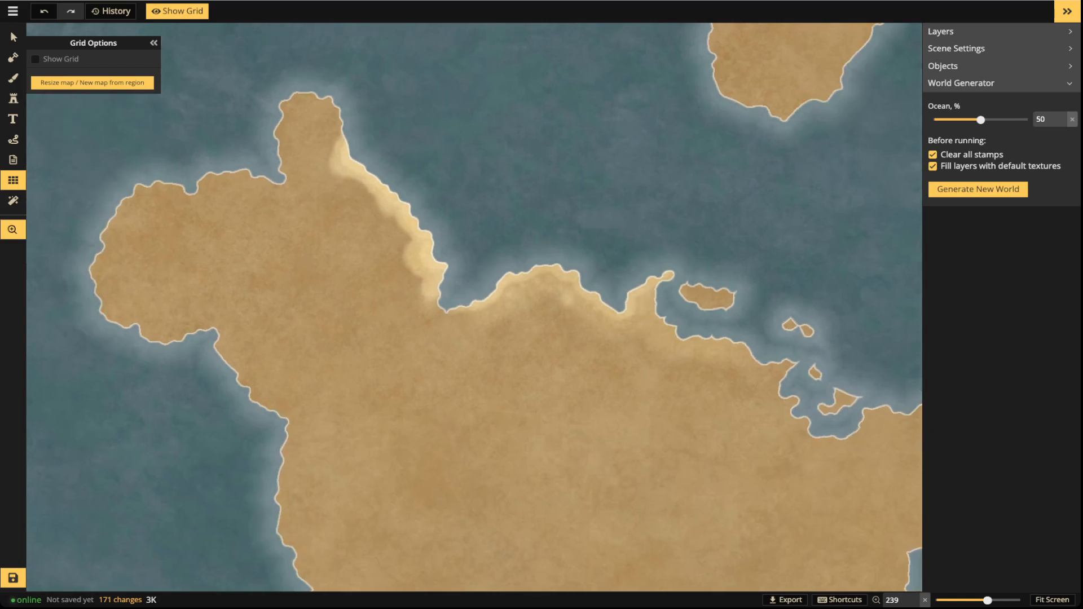
pyautogui.scroll(-1, 513, 341)
pyautogui.scroll(4, 513, 342)
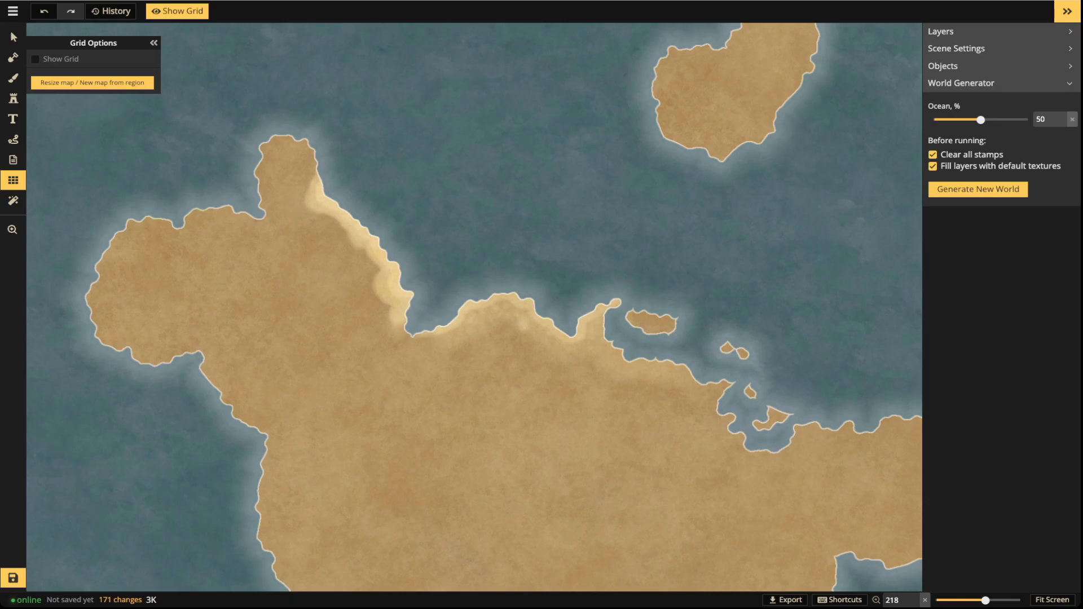
pyautogui.scroll(-1, 440, 361)
pyautogui.moveTo(440, 361); pyautogui.dragTo(503, 233)
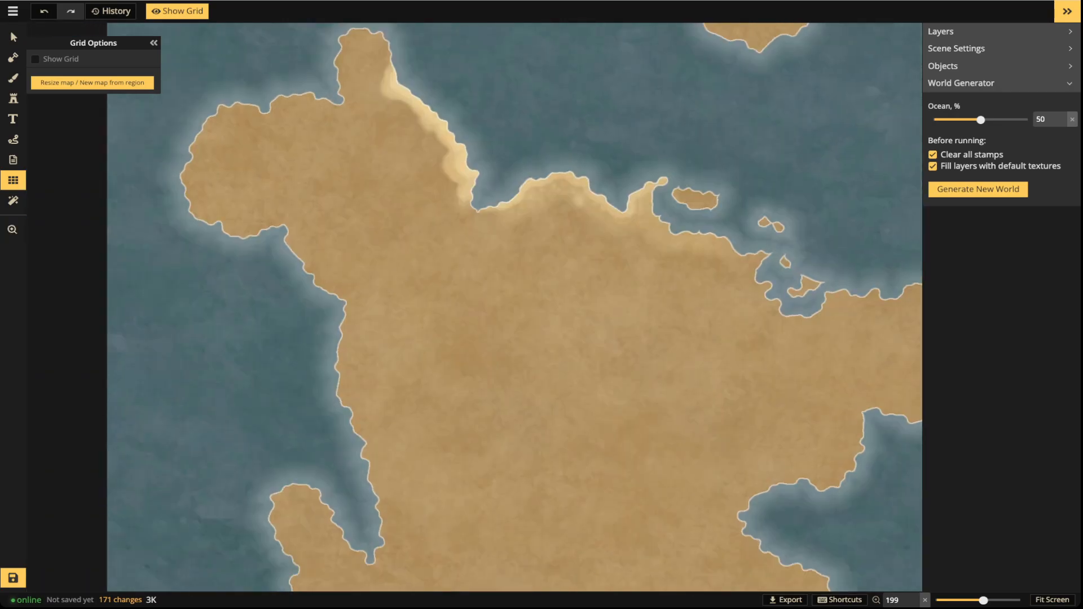
pyautogui.scroll(2, 366, 327)
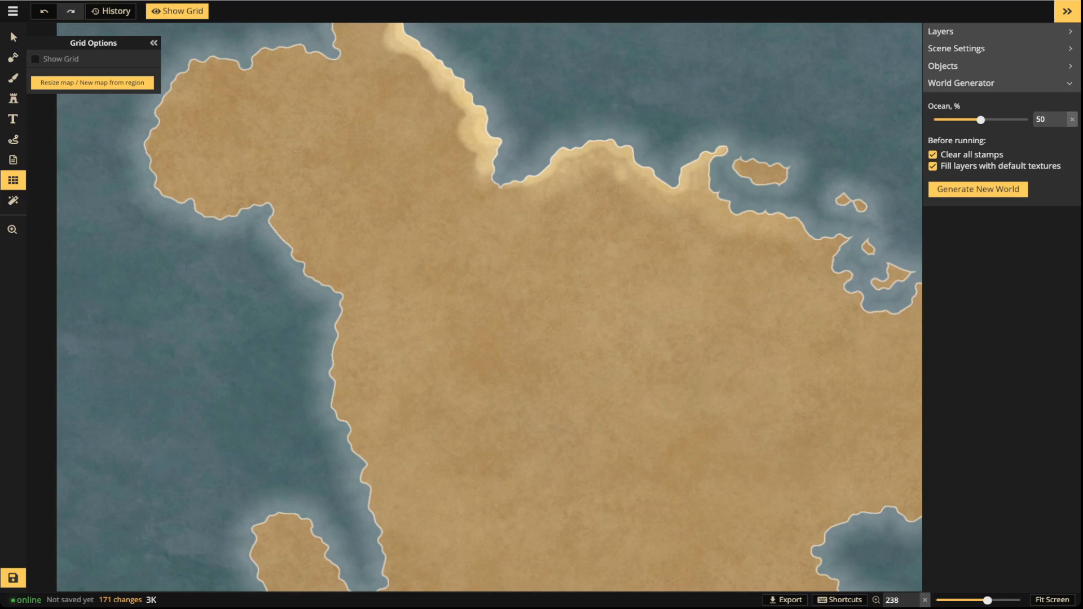
pyautogui.scroll(2, 349, 375)
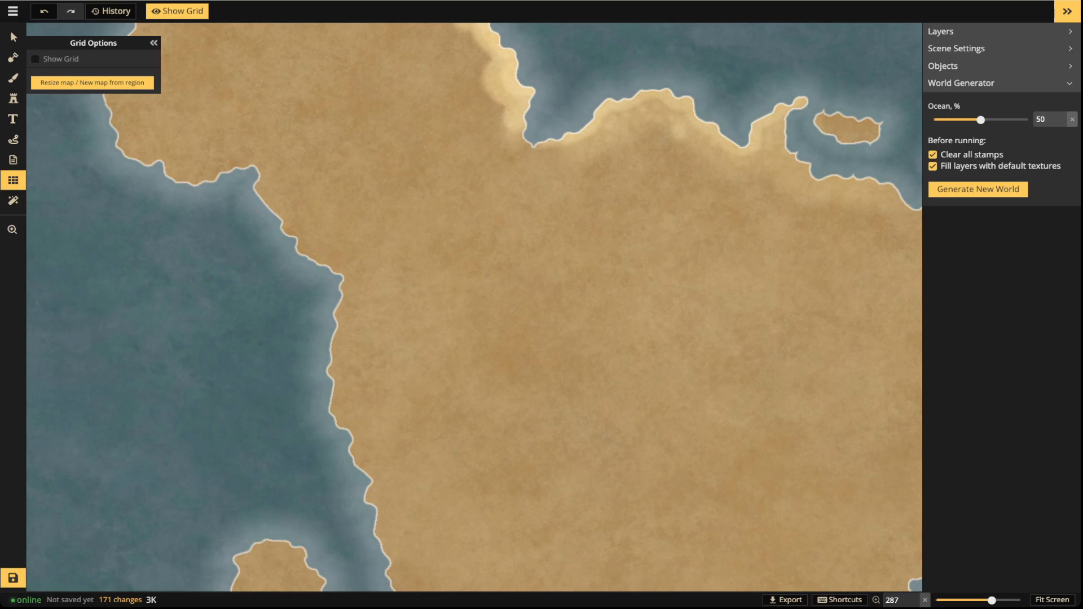
pyautogui.scroll(-5, 133, 481)
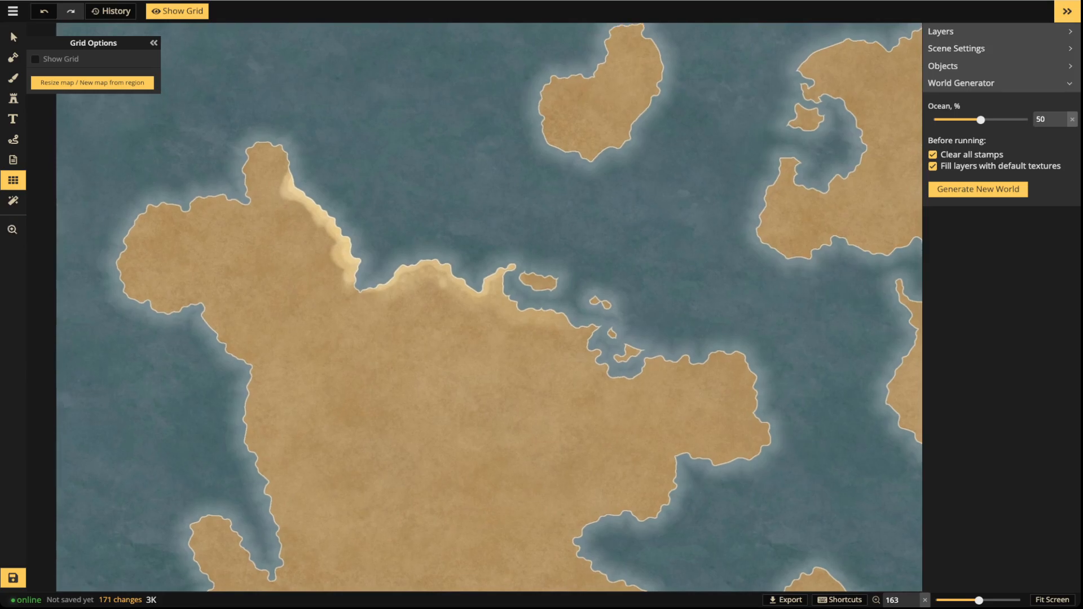
pyautogui.scroll(3, 617, 398)
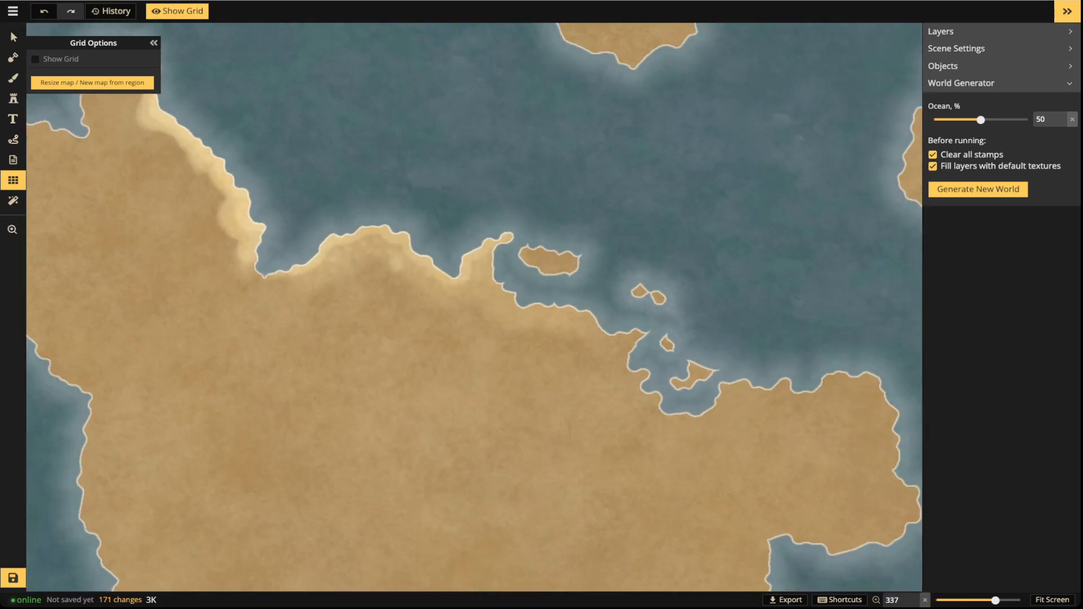
pyautogui.scroll(-3, 250, 216)
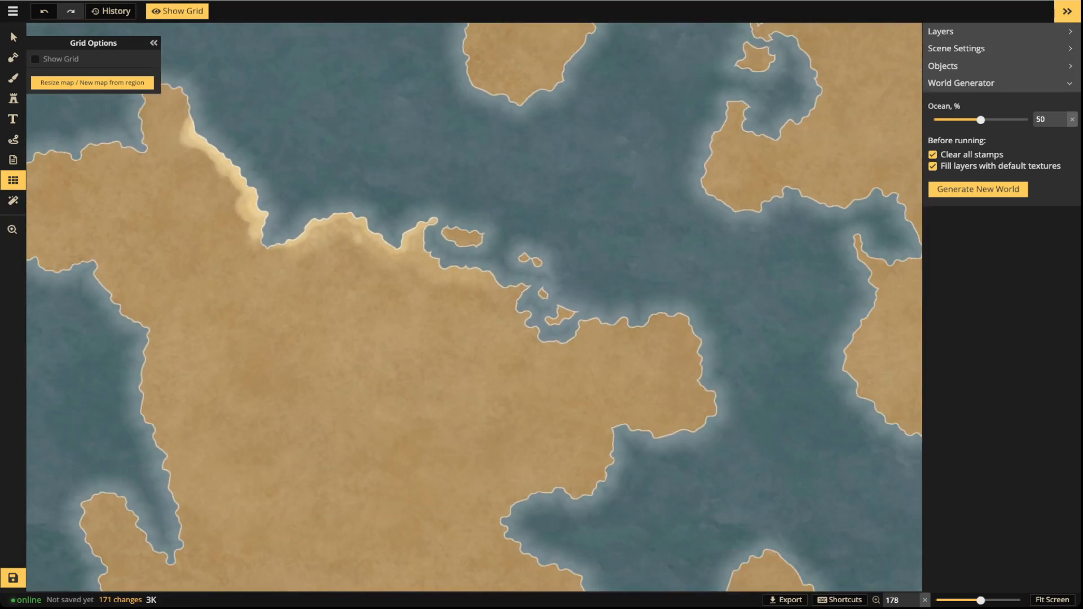
pyautogui.moveTo(250, 217); pyautogui.dragTo(403, 225)
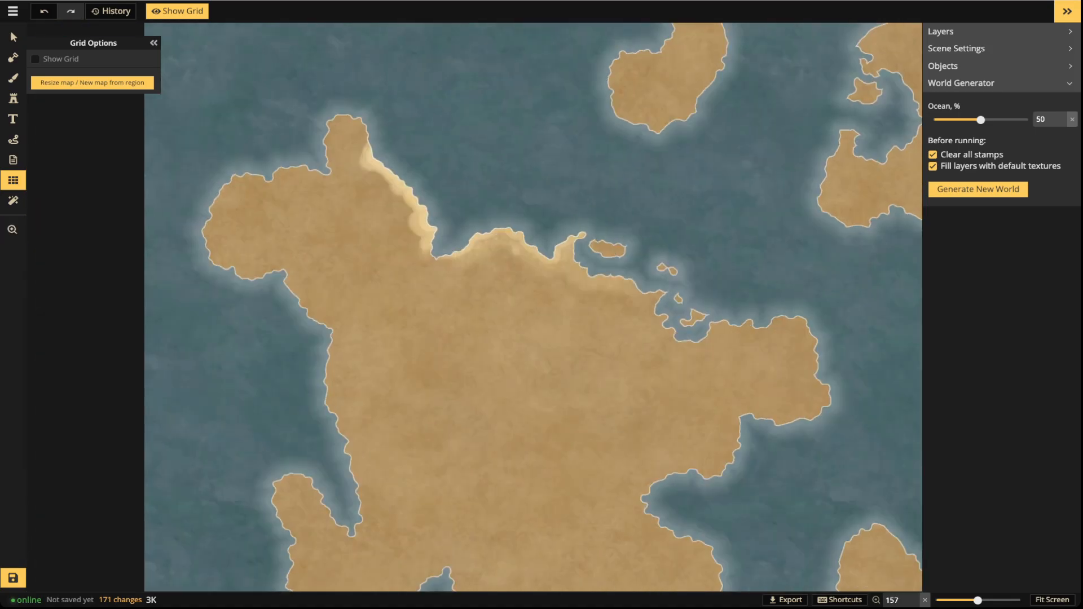
pyautogui.scroll(-2, 151, 223)
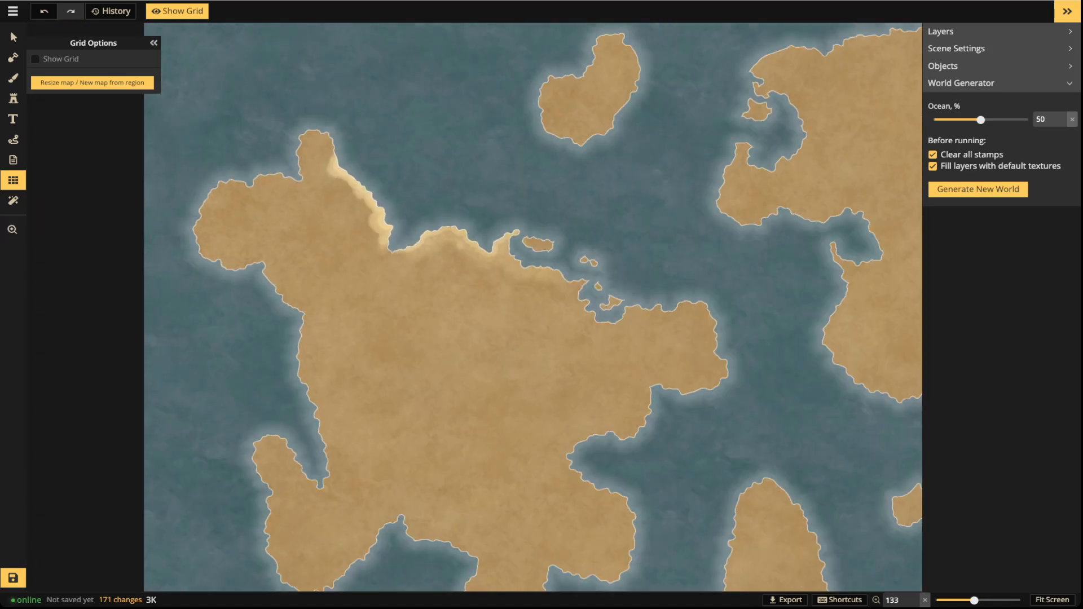
# Set the brush size to 21 and paint pale sand along the eastern peninsula and the northeastern continent's western tip.
pyautogui.click(13, 57)
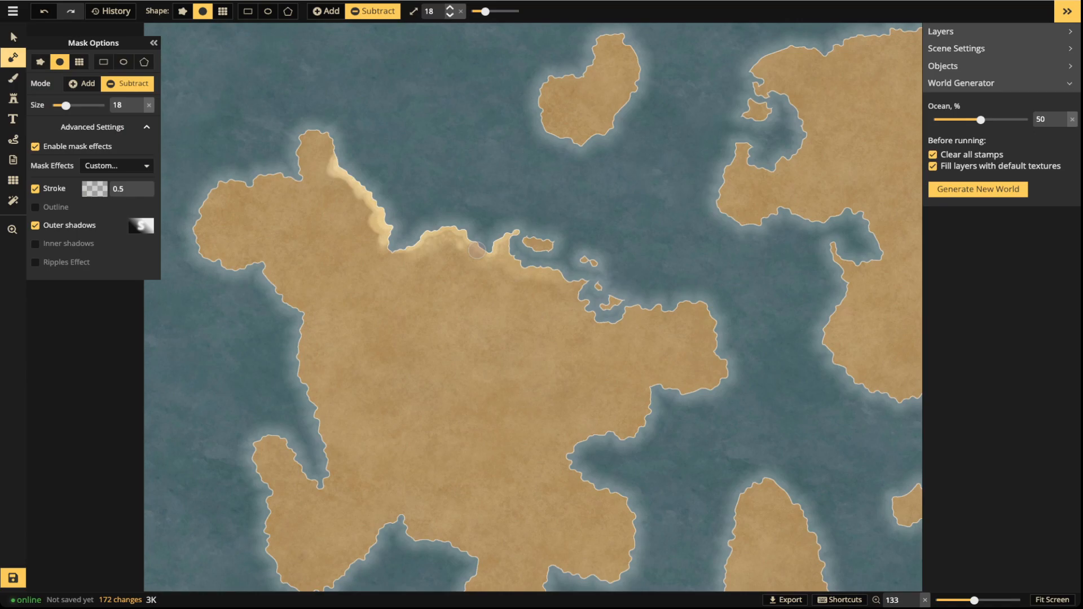
pyautogui.click(13, 77)
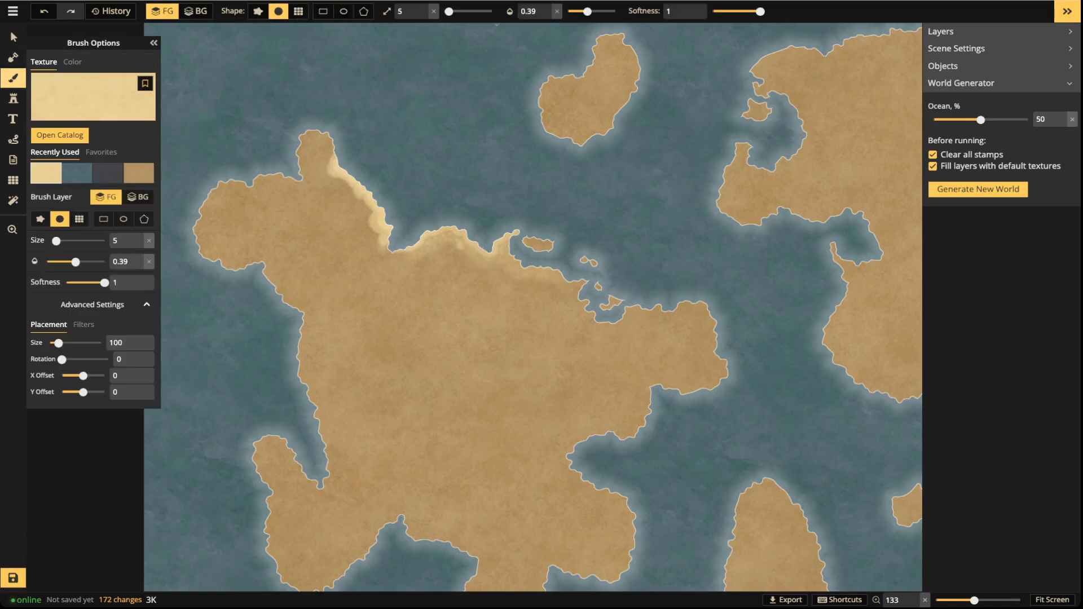
pyautogui.click(460, 12)
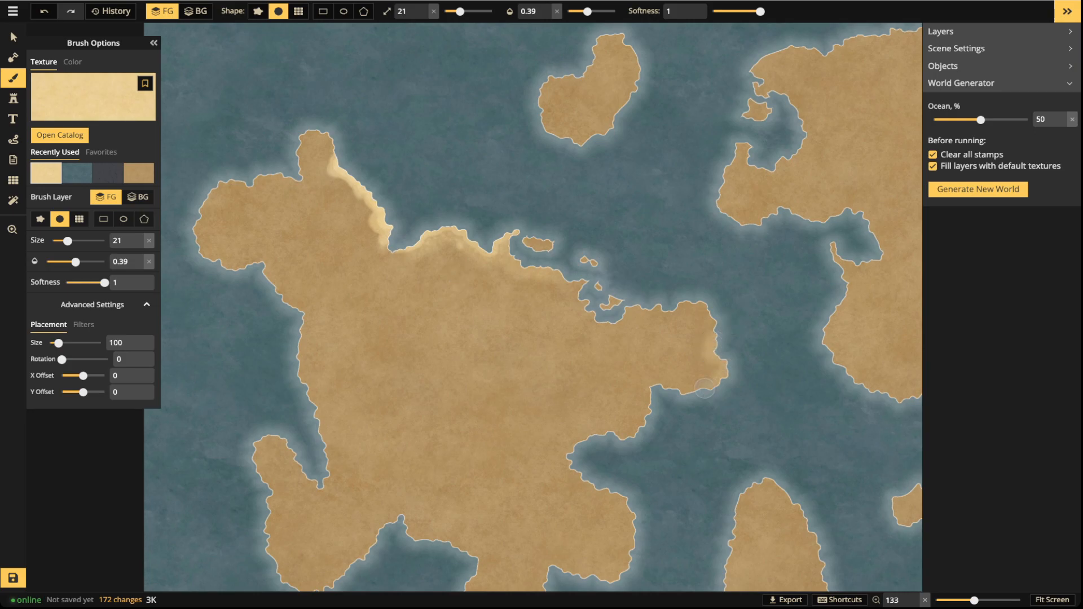
pyautogui.moveTo(648, 391); pyautogui.dragTo(649, 418)
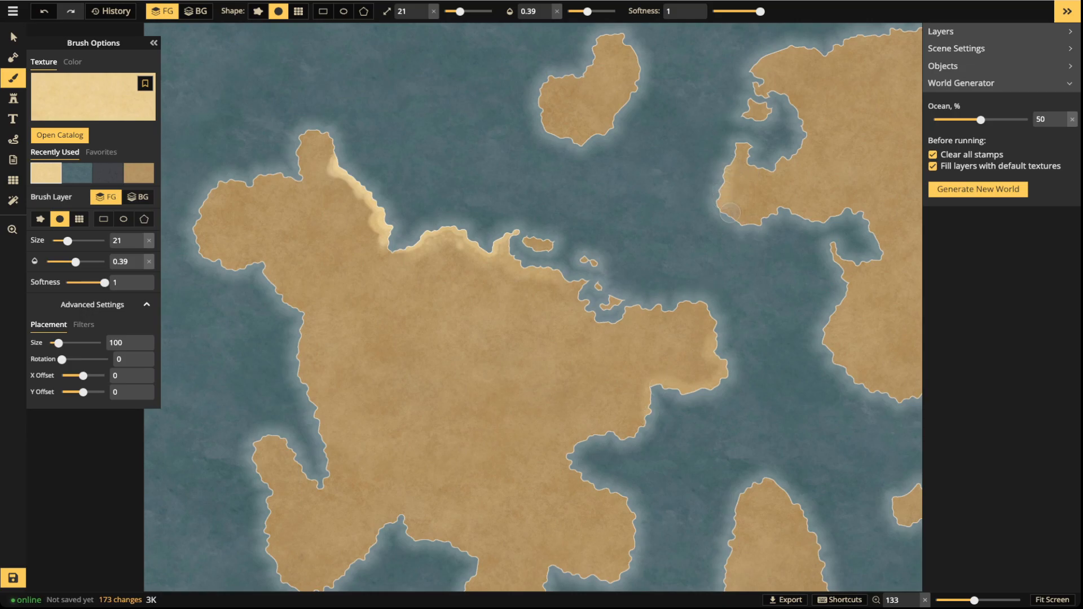
# Paint pale sand softly along the western and upper shores of the northern island.
pyautogui.moveTo(549, 77); pyautogui.dragTo(552, 130)
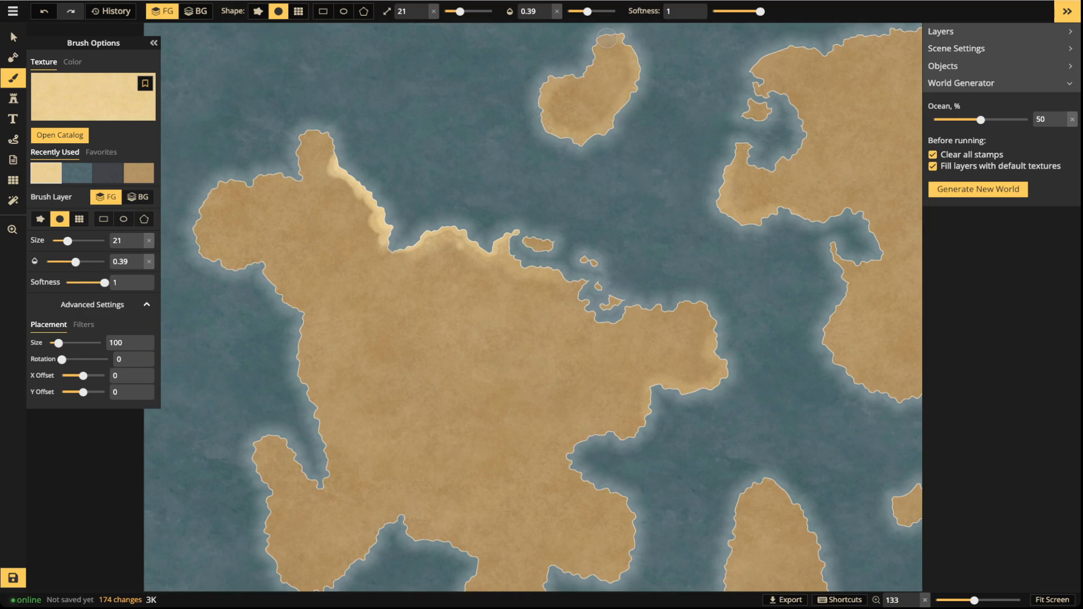
pyautogui.moveTo(581, 77); pyautogui.dragTo(550, 73)
# Try a pale sand stroke along the inlet side of the southwestern peninsula with size 13 and opacity 0.73, and undo it.
pyautogui.press('space')
pyautogui.moveTo(473, 362); pyautogui.dragTo(643, 276)
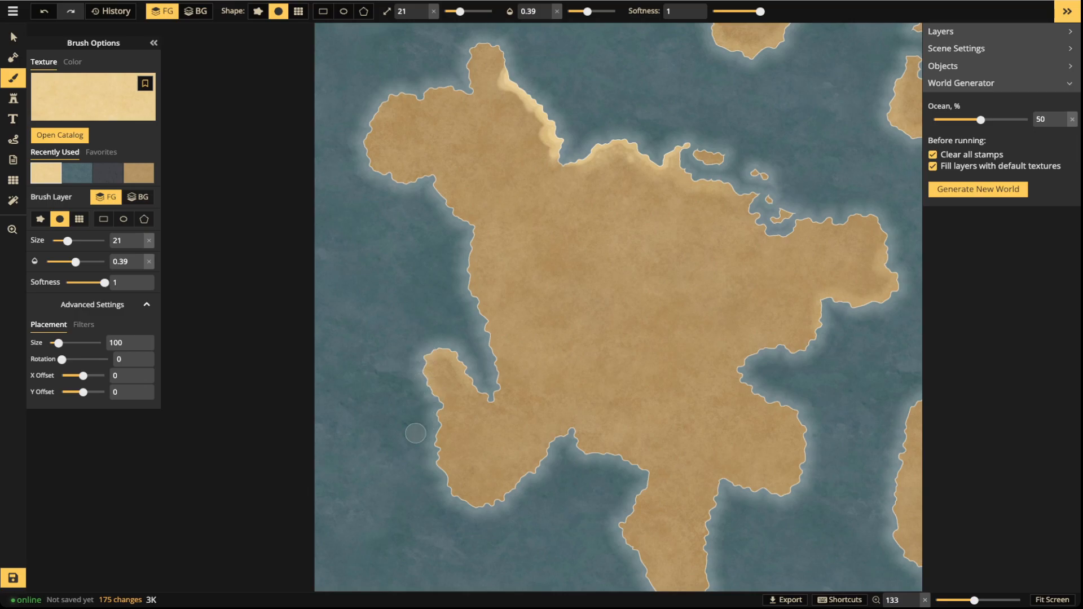
pyautogui.scroll(5, 416, 433)
pyautogui.scroll(-5, 416, 433)
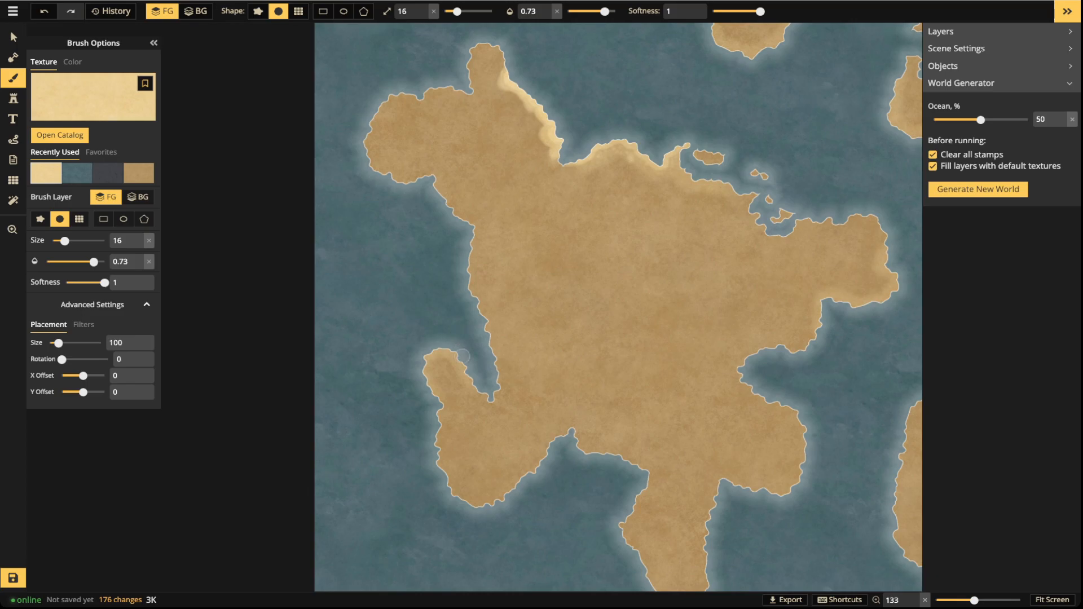
pyautogui.scroll(-3, 437, 188)
pyautogui.moveTo(479, 393); pyautogui.dragTo(469, 364)
pyautogui.press('space')
pyautogui.scroll(3, 402, 375)
pyautogui.scroll(10, 402, 375)
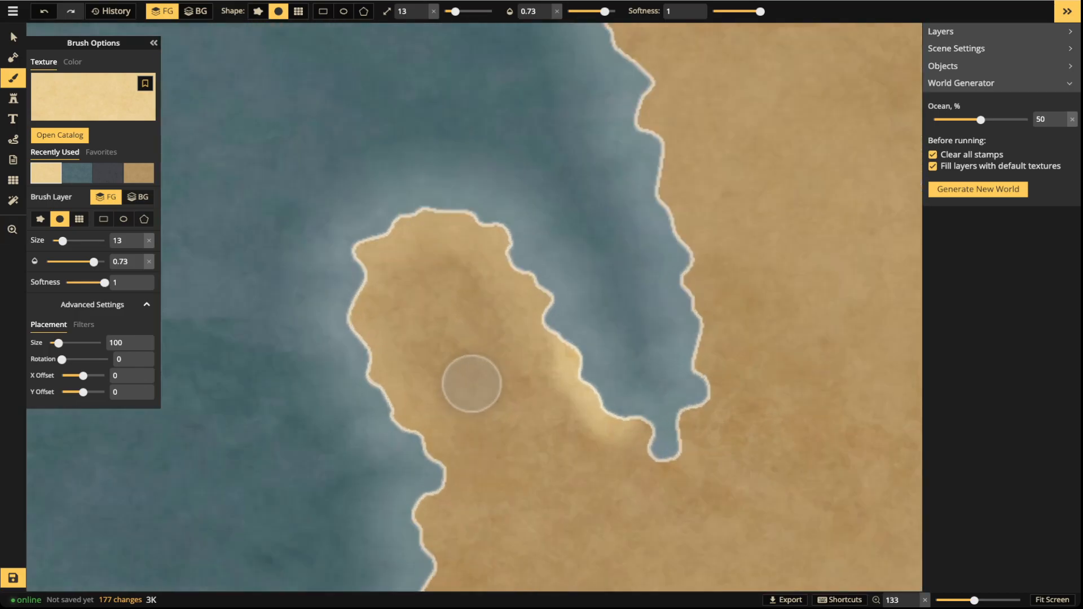
pyautogui.hotkey('ctrl', 'z')
# Set the brush size to 5 and opacity to 0.56, and paint a thin pale strip along the southwestern peninsula's inlet side and tip.
pyautogui.click(425, 14)
pyautogui.click(424, 14)
pyautogui.click(424, 14)
pyautogui.click(597, 11)
pyautogui.click(424, 14)
pyautogui.click(424, 14)
pyautogui.click(424, 14)
pyautogui.click(424, 14)
pyautogui.click(424, 14)
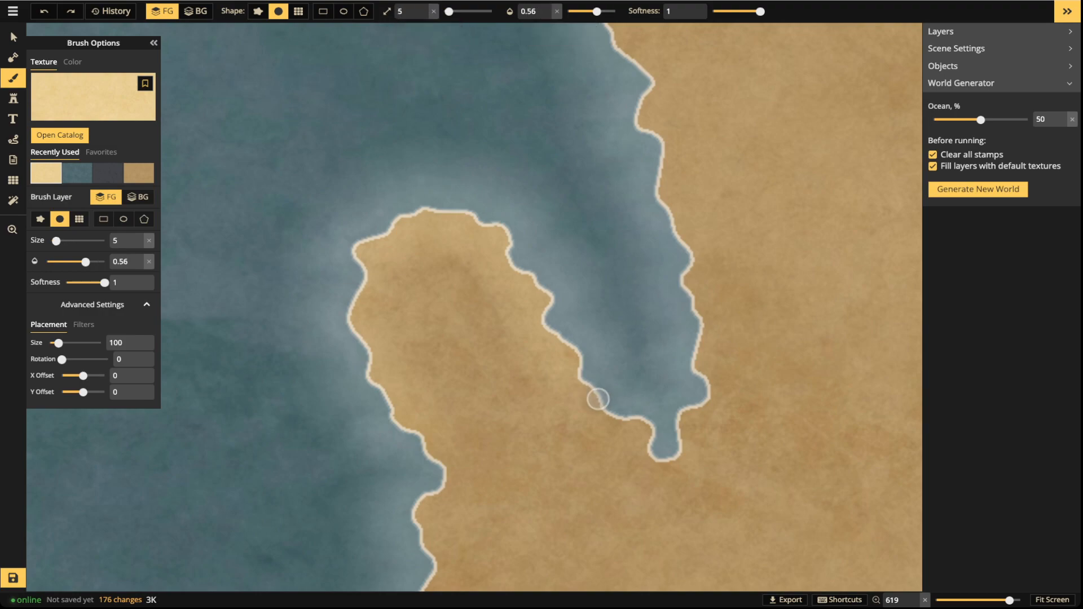
pyautogui.moveTo(578, 369)
pyautogui.mouseDown()
pyautogui.moveTo(577, 349)
pyautogui.moveTo(542, 325)
pyautogui.moveTo(536, 283)
pyautogui.mouseUp()
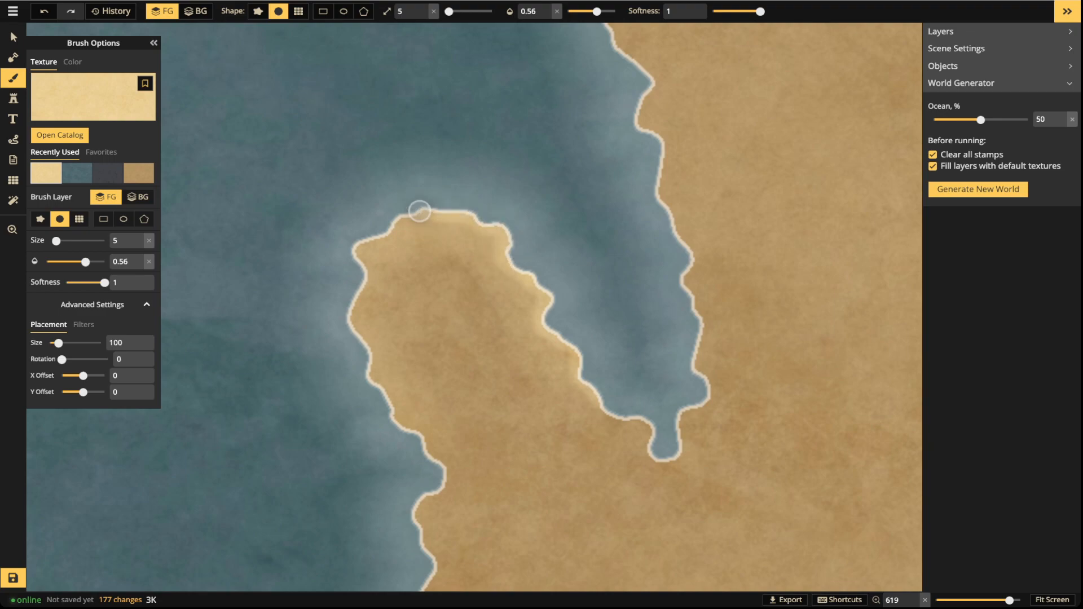
# Extend the thin pale strip down the peninsula's western shore and paint over its inlet side again.
pyautogui.moveTo(362, 260)
pyautogui.mouseDown()
pyautogui.moveTo(359, 287)
pyautogui.moveTo(350, 275)
pyautogui.mouseUp()
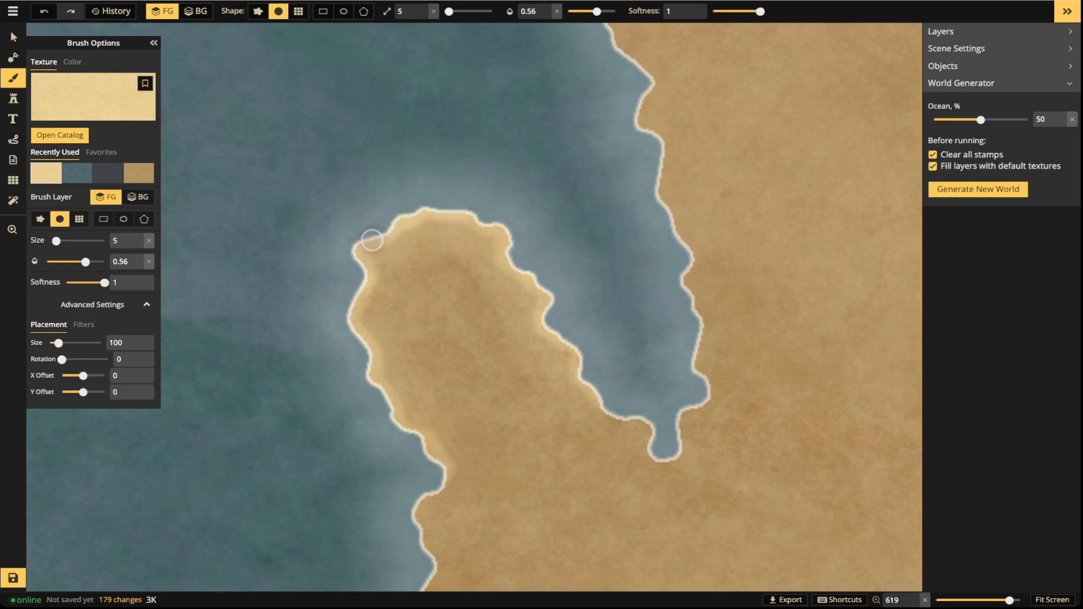
pyautogui.moveTo(492, 232)
pyautogui.mouseDown()
pyautogui.moveTo(473, 218)
pyautogui.moveTo(508, 235)
pyautogui.moveTo(538, 287)
pyautogui.mouseUp()
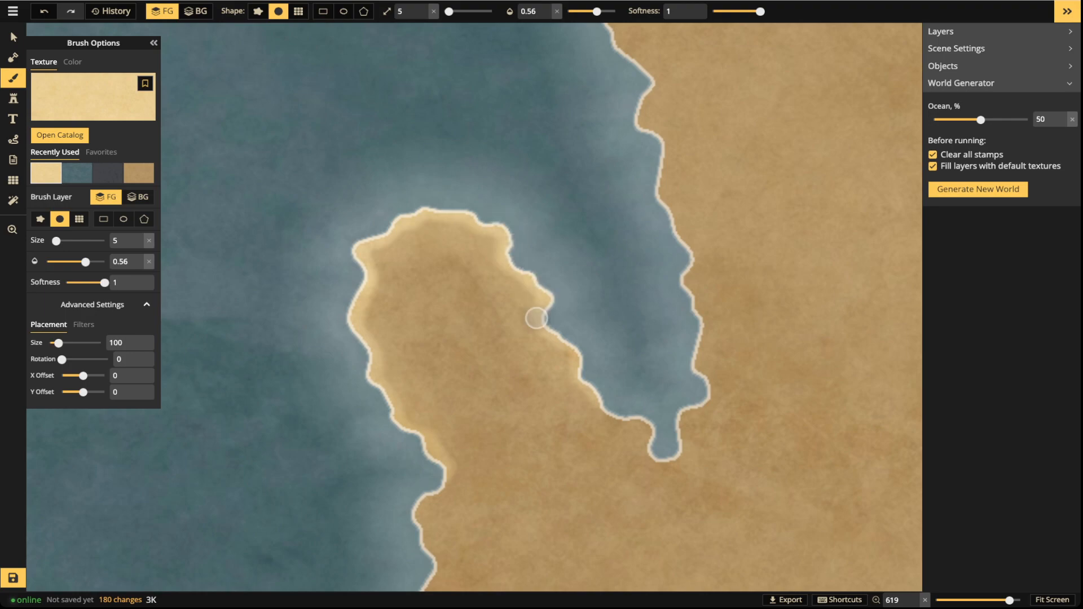
pyautogui.moveTo(593, 398); pyautogui.dragTo(594, 393)
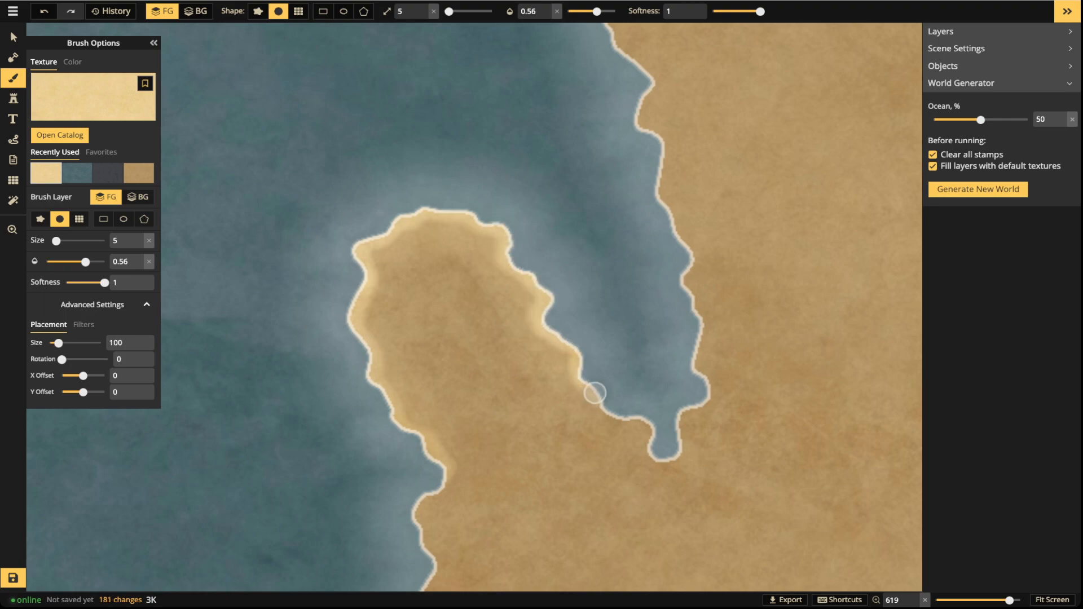
pyautogui.scroll(-5, 430, 322)
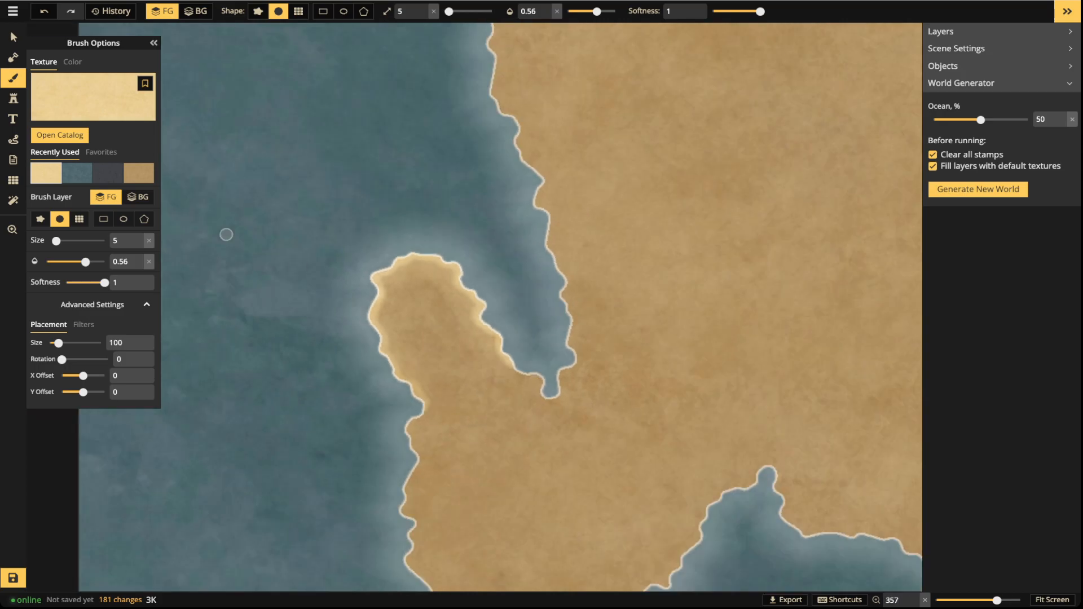
# Switch to the Select tool and examine the painted shorelines around the western continent at different zoom levels.
pyautogui.click(13, 37)
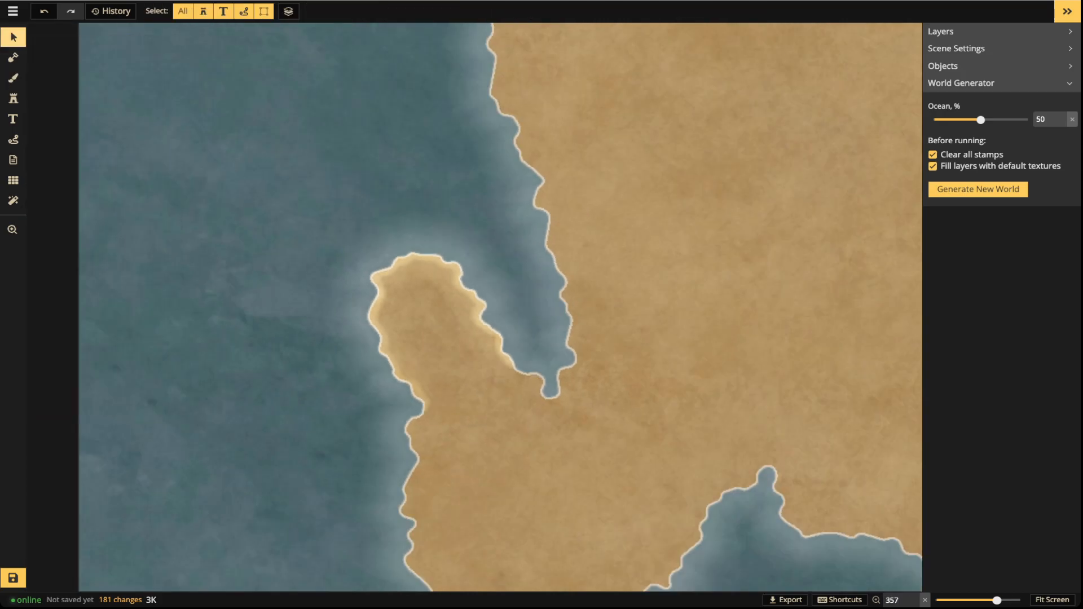
pyautogui.scroll(-6, 500, 307)
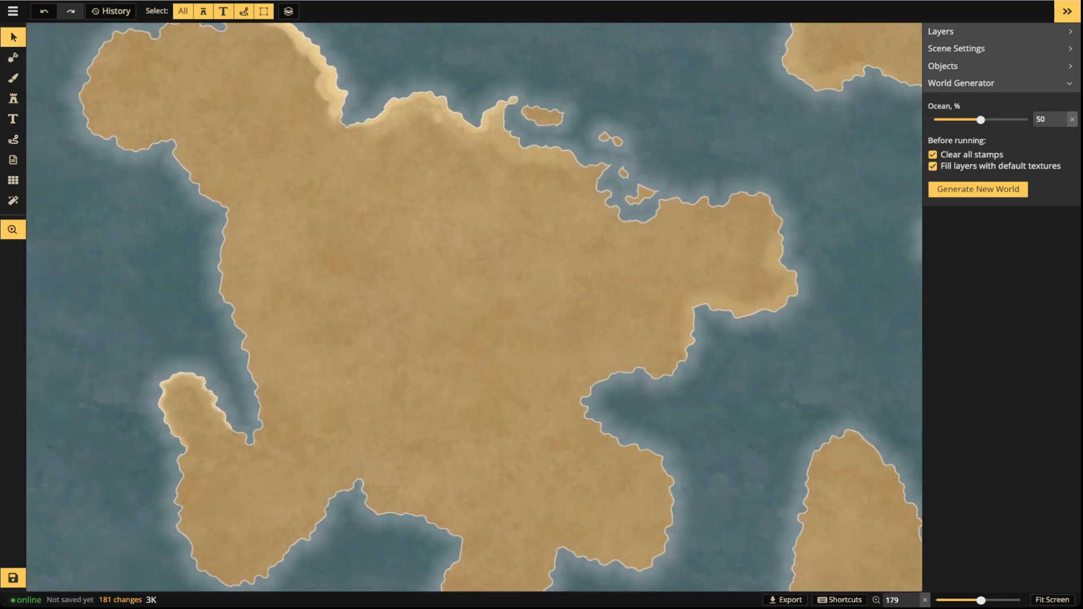
pyautogui.scroll(-2, 440, 344)
pyautogui.moveTo(440, 344); pyautogui.dragTo(530, 240)
pyautogui.scroll(3, 347, 291)
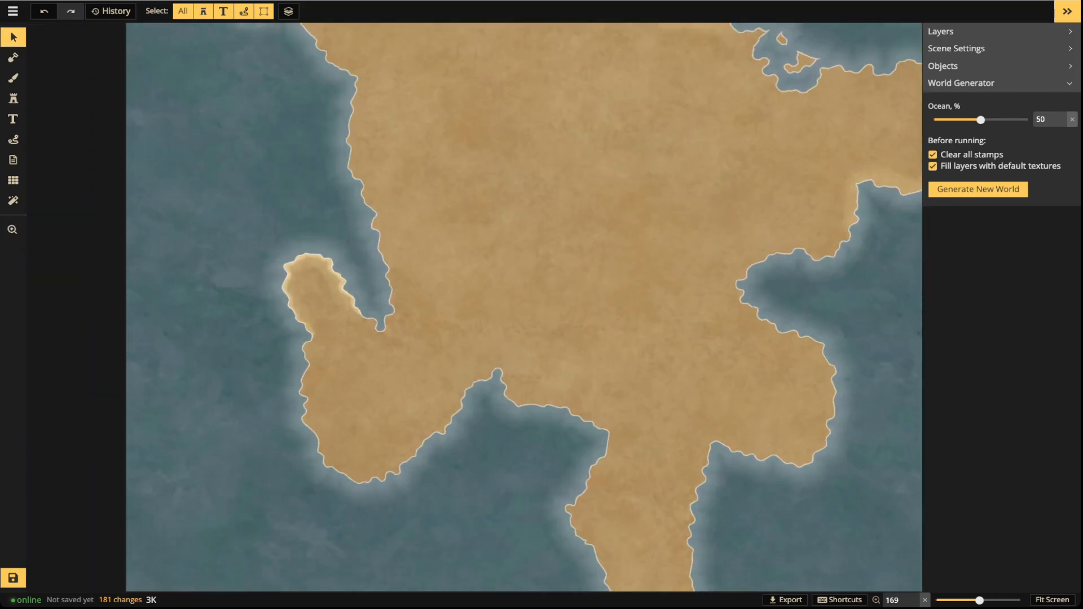
pyautogui.scroll(1, 321, 282)
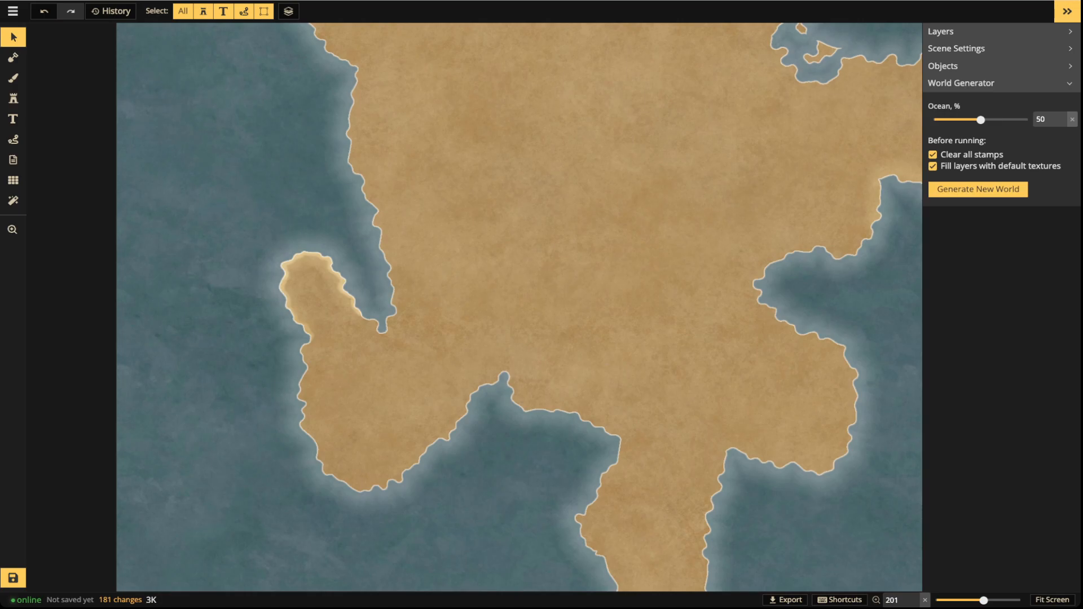
pyautogui.scroll(-3, 599, 307)
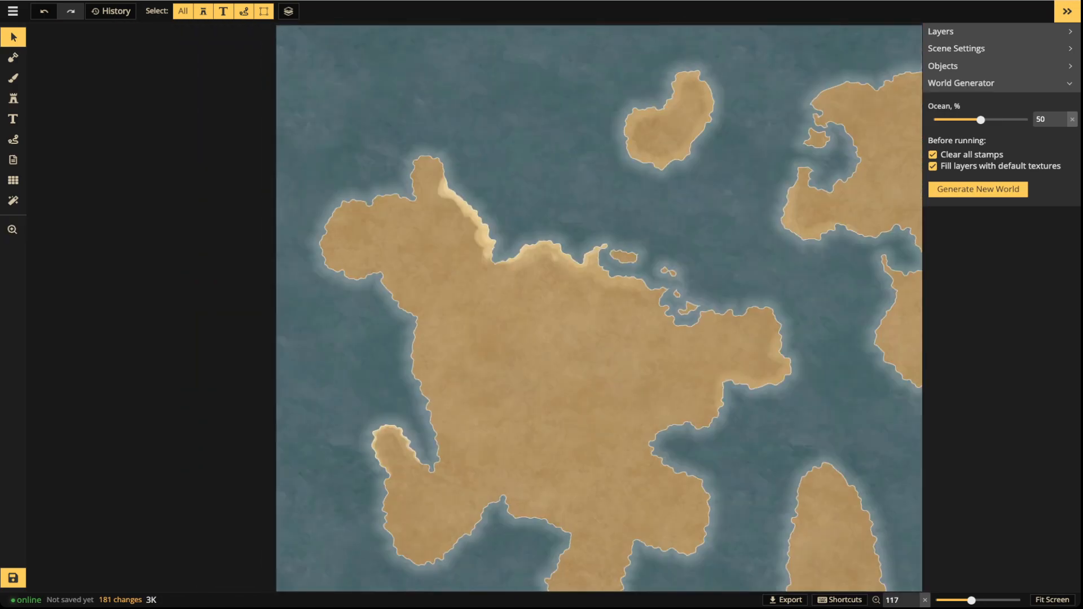
pyautogui.scroll(4, 522, 405)
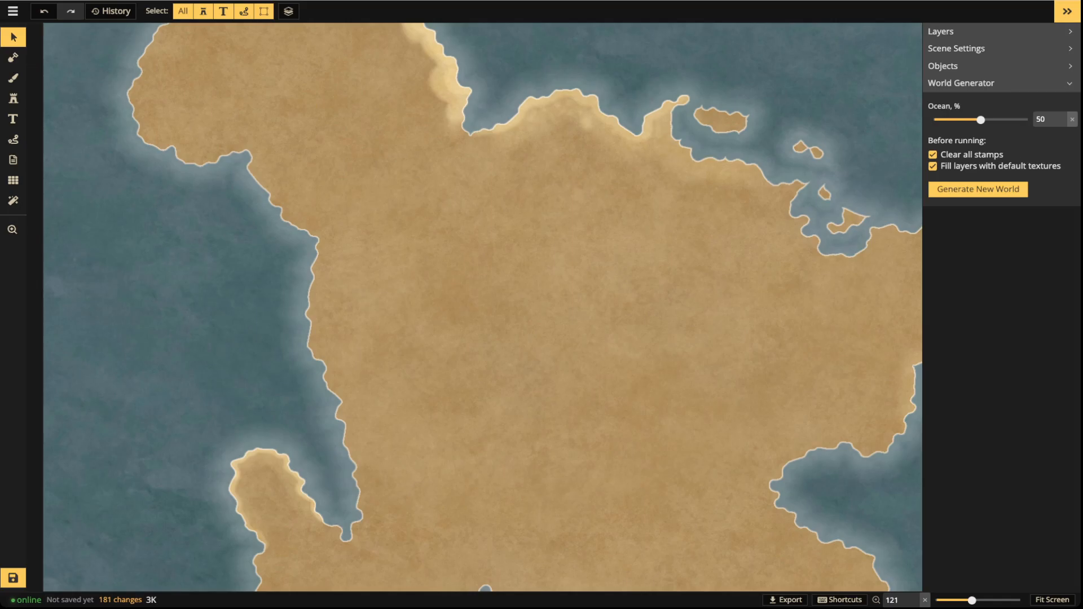
pyautogui.press('space')
pyautogui.moveTo(522, 405); pyautogui.dragTo(332, 204)
pyautogui.scroll(-2, 474, 307)
pyautogui.scroll(-2, 473, 307)
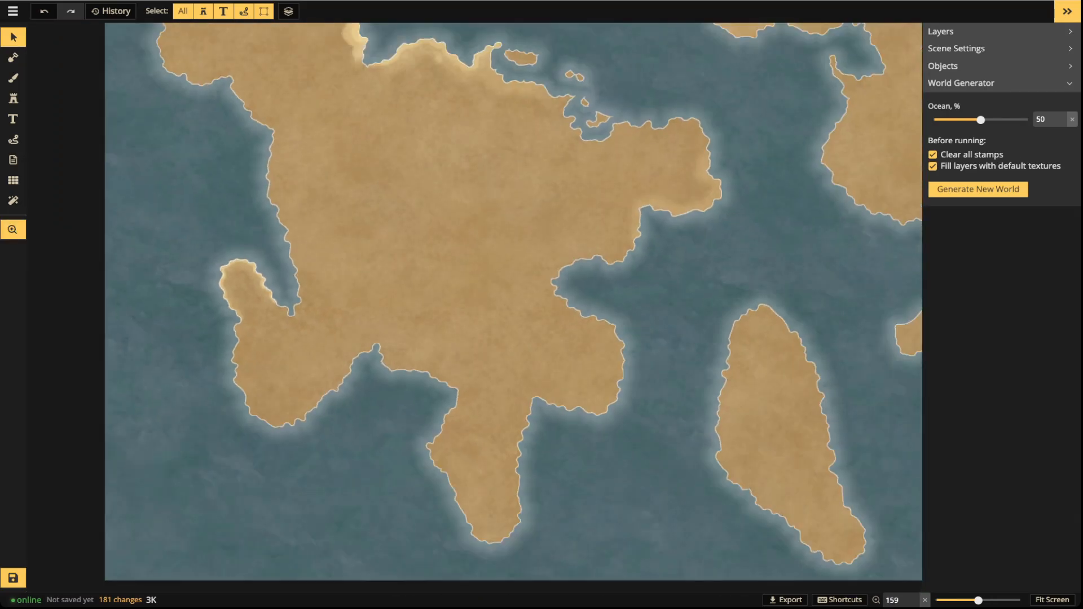
pyautogui.moveTo(474, 308); pyautogui.dragTo(528, 270)
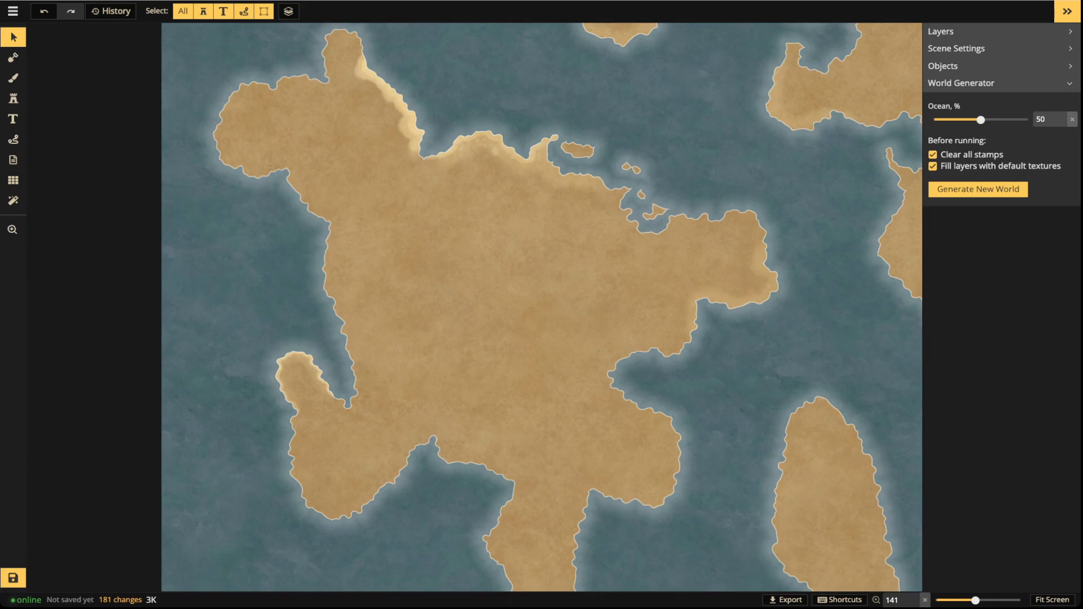
# Examine the western continent's coasts from the southwestern peninsula to the northern shore, and compare them with the unpainted continents to the east.
pyautogui.scroll(2, 312, 389)
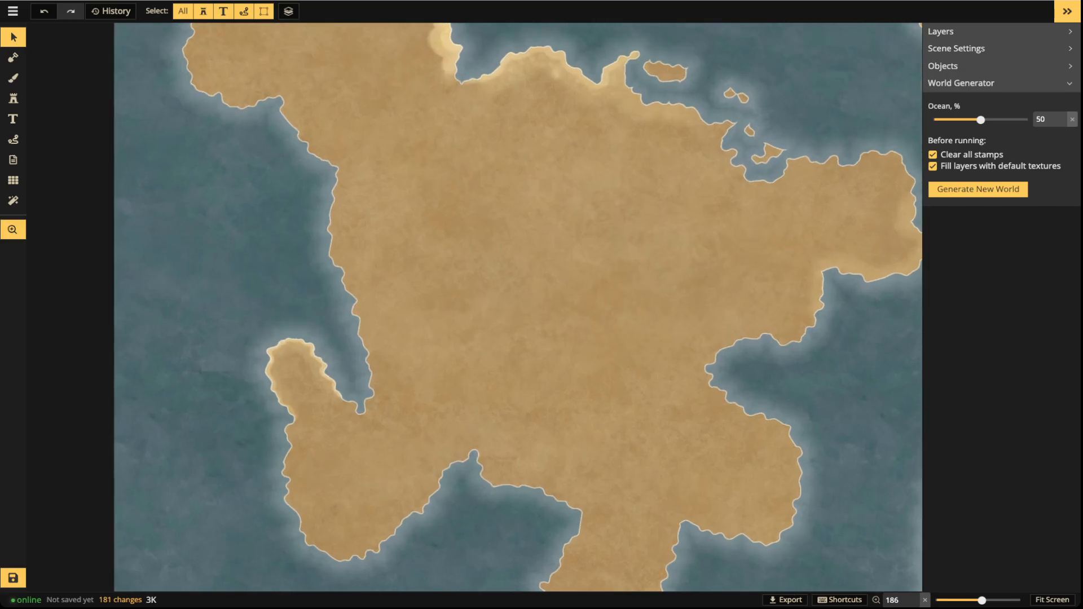
pyautogui.moveTo(312, 389); pyautogui.dragTo(364, 414)
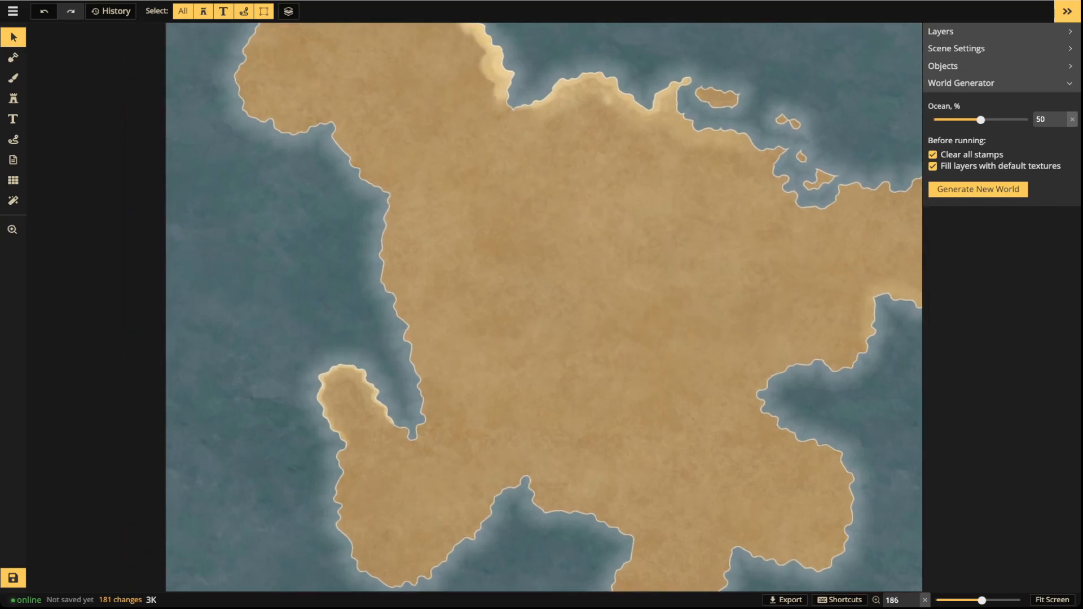
pyautogui.moveTo(451, 271); pyautogui.dragTo(446, 395)
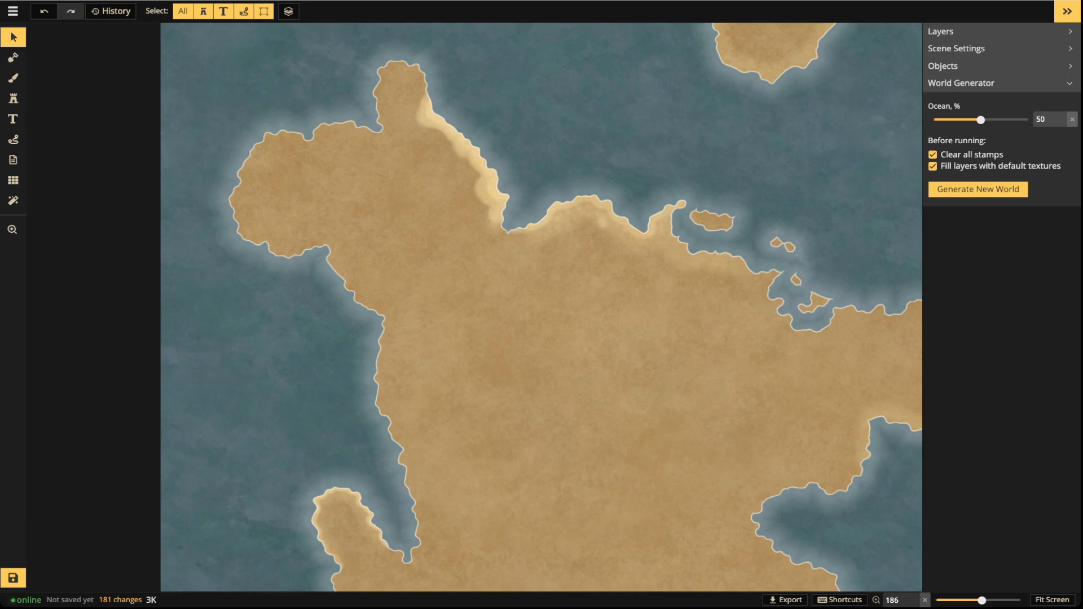
pyautogui.scroll(-2, 587, 268)
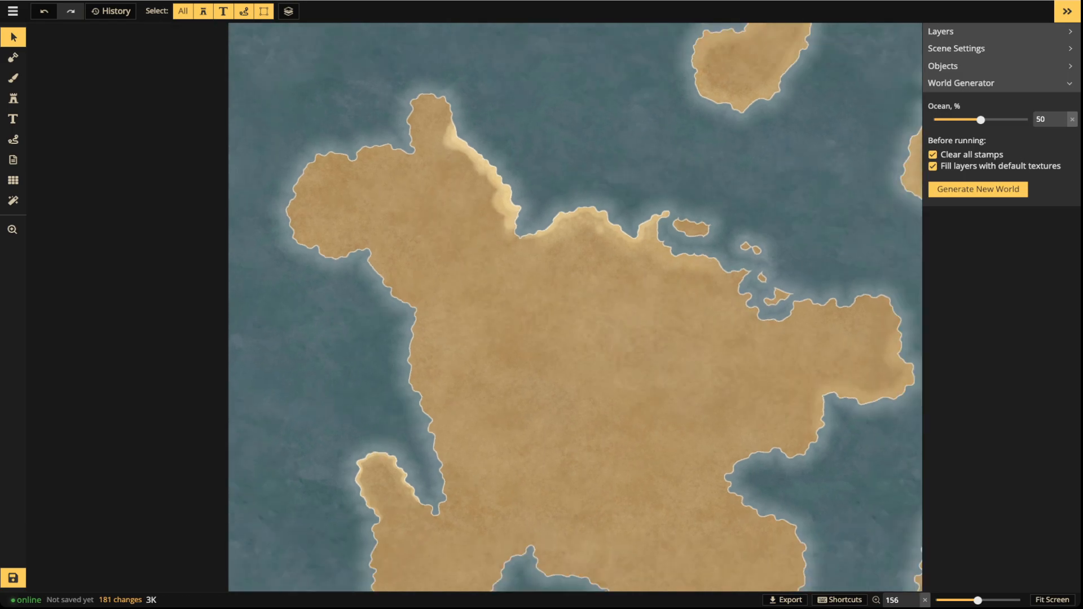
pyautogui.scroll(-1, 632, 268)
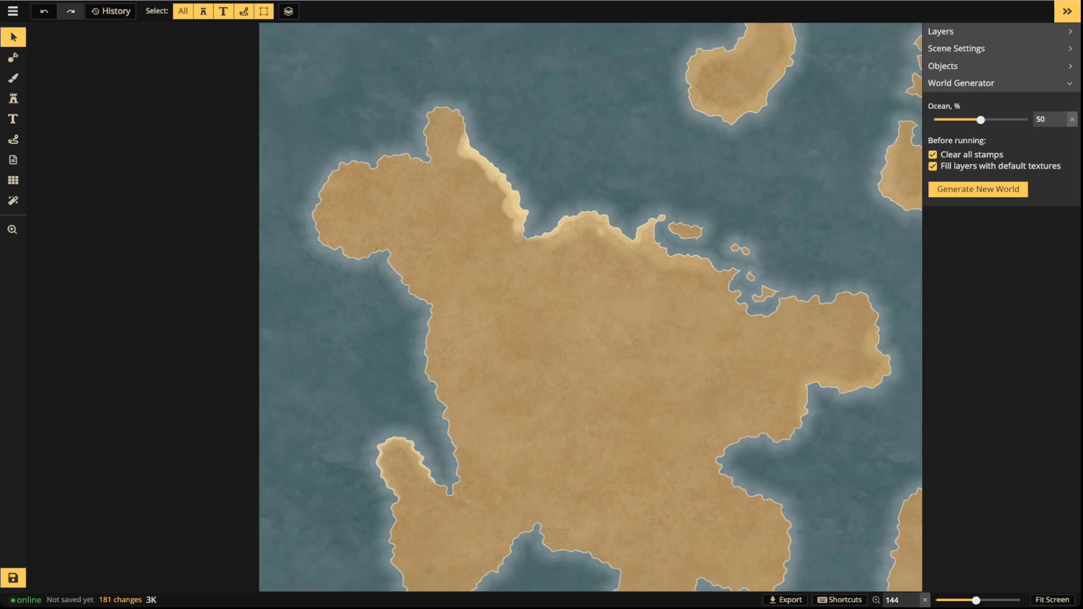
pyautogui.press('space')
pyautogui.moveTo(717, 239); pyautogui.dragTo(492, 262)
pyautogui.scroll(-1, 629, 246)
pyautogui.scroll(-1, 581, 238)
pyautogui.moveTo(580, 238); pyautogui.dragTo(519, 256)
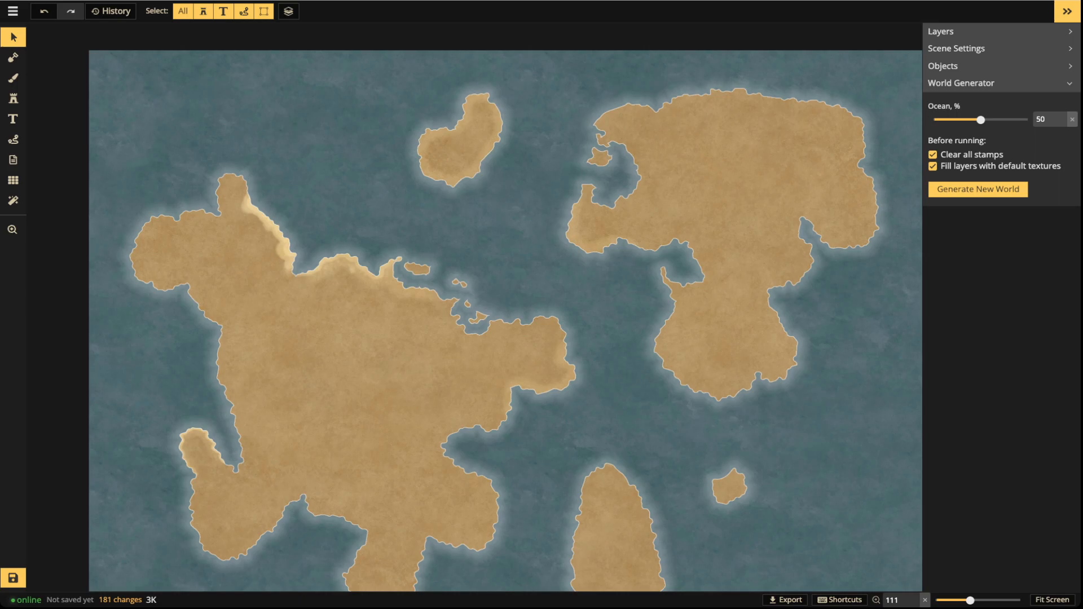
pyautogui.scroll(-2, 137, 103)
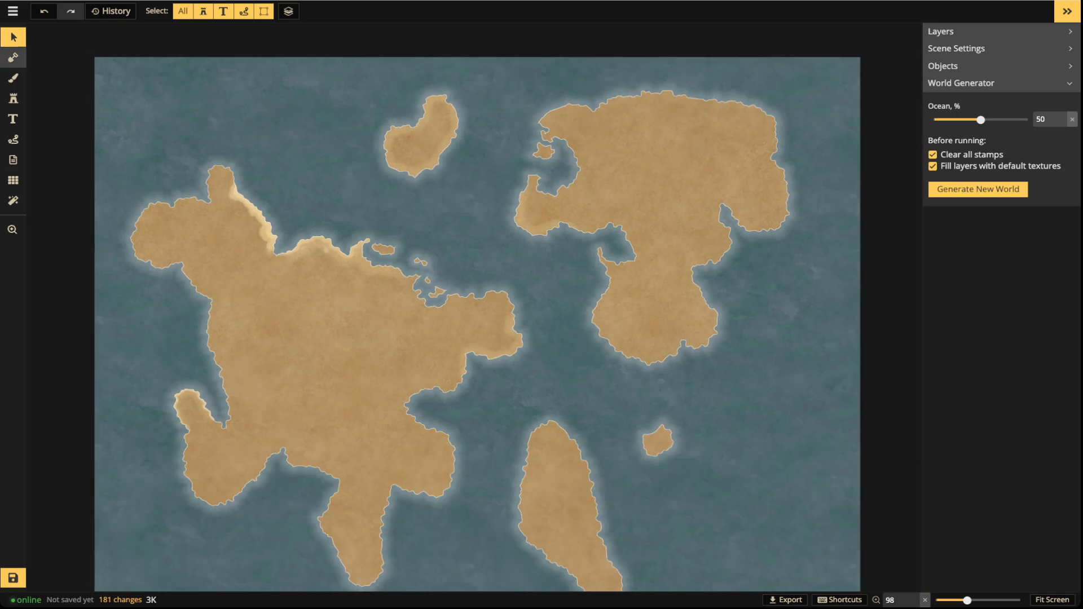
# Activate the Mask tool in Add mode and view the whole world map.
pyautogui.click(14, 58)
pyautogui.click(326, 12)
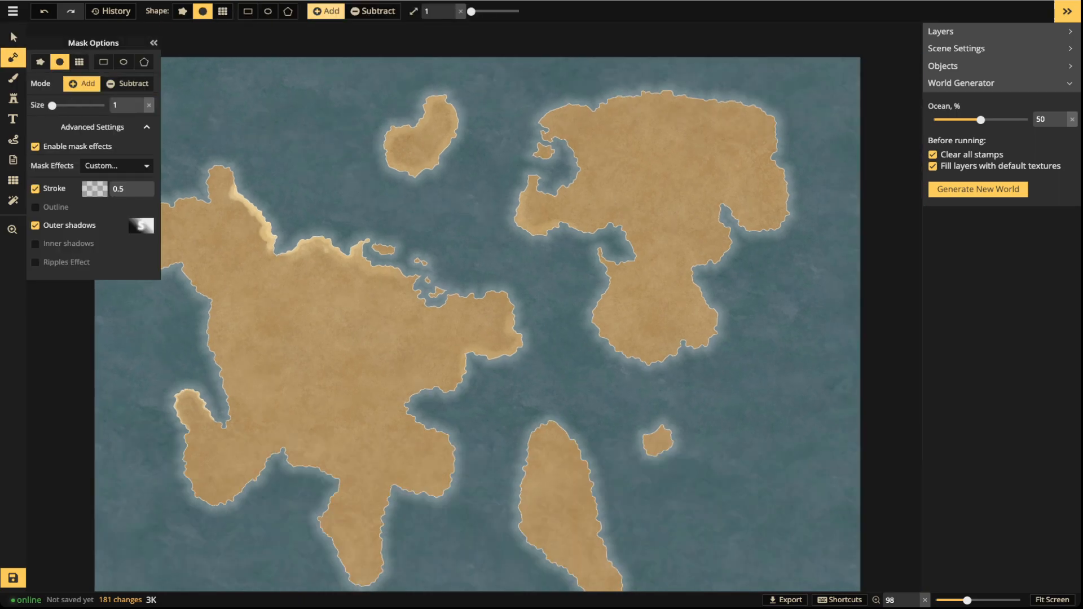
pyautogui.scroll(-3, 304, 57)
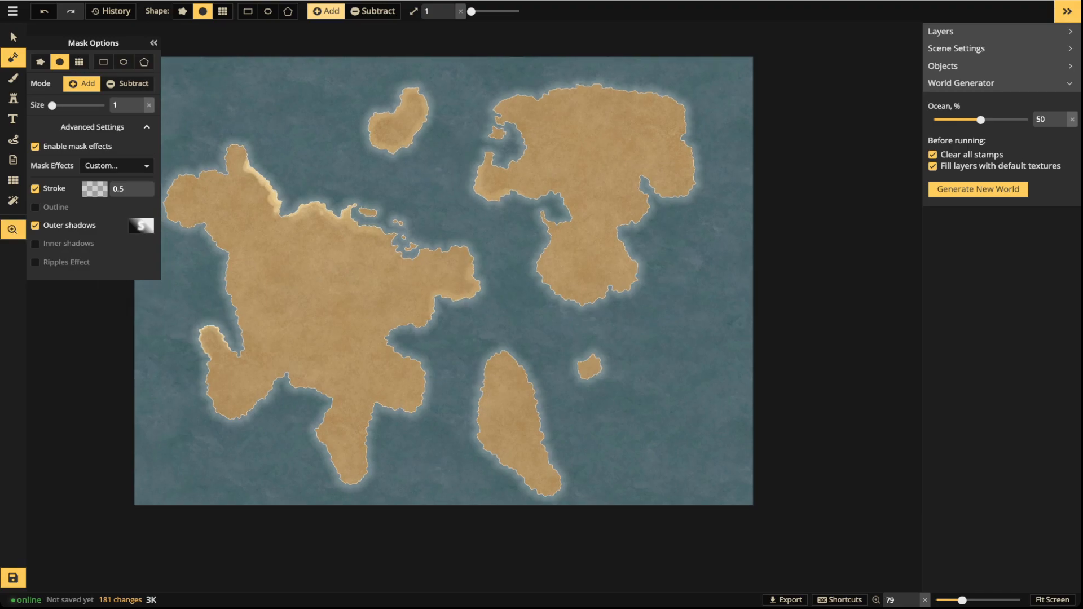
pyautogui.moveTo(443, 281); pyautogui.dragTo(502, 303)
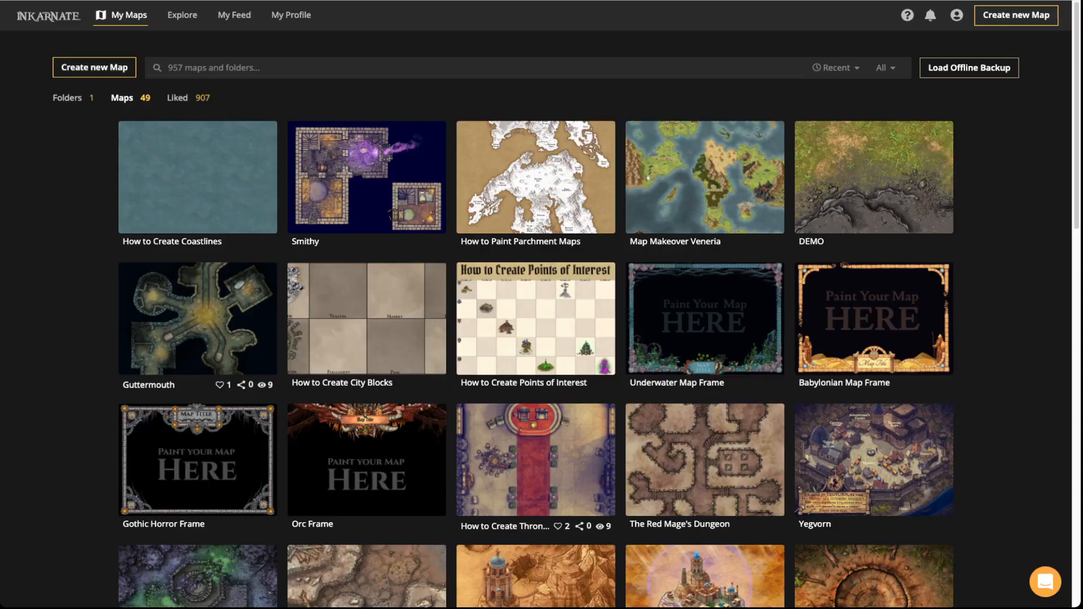
# Create a new map in the Fantasy Battlemaps 2.0 style with High (3K) resolution and Landscape 40 x 30 tiles.
pyautogui.click(94, 67)
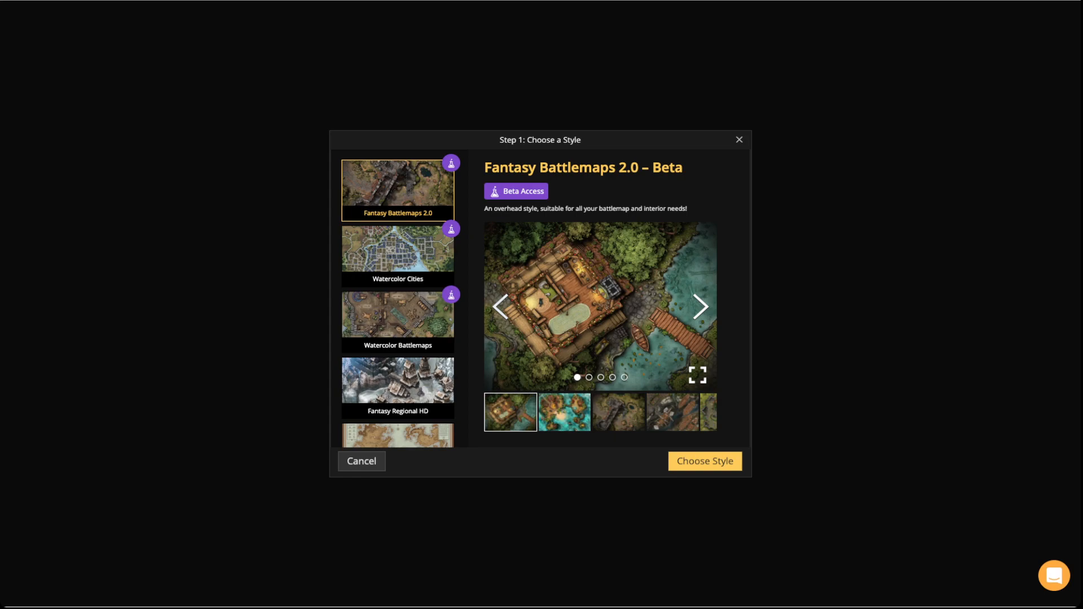
pyautogui.click(705, 461)
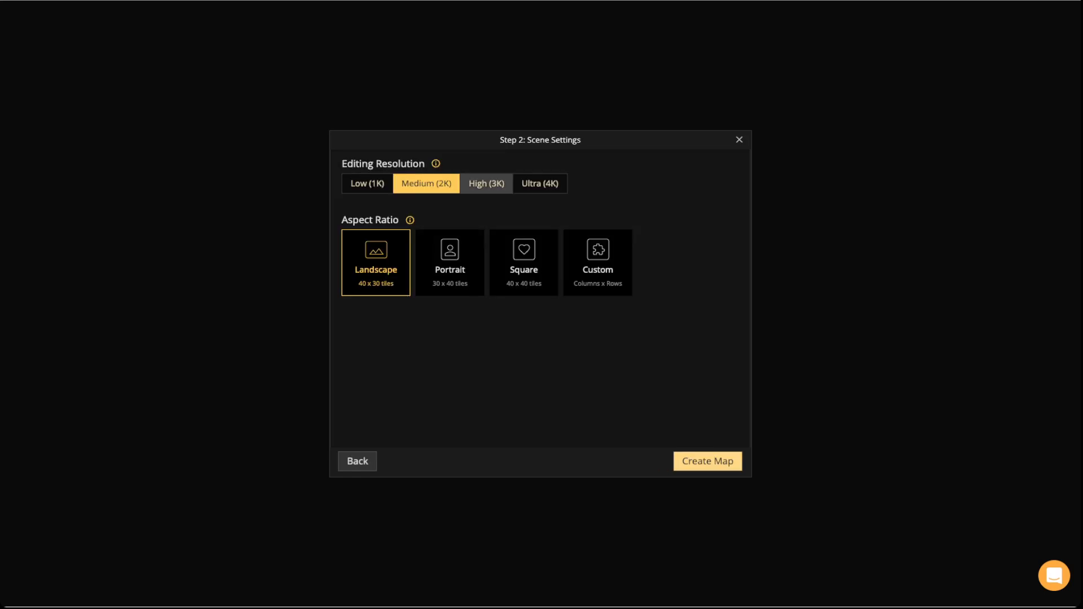
pyautogui.click(486, 183)
pyautogui.click(708, 461)
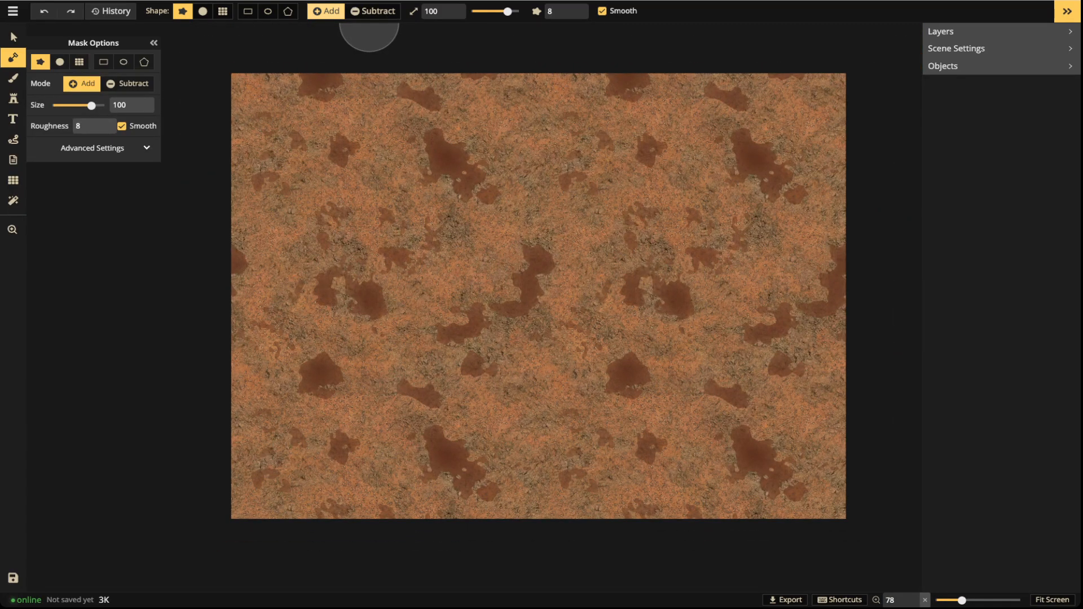
# Add a rectangular mask enclosing the entire canvas to cover it with the grass foreground, and return to the Select tool.
pyautogui.click(248, 12)
pyautogui.moveTo(194, 47); pyautogui.dragTo(884, 531)
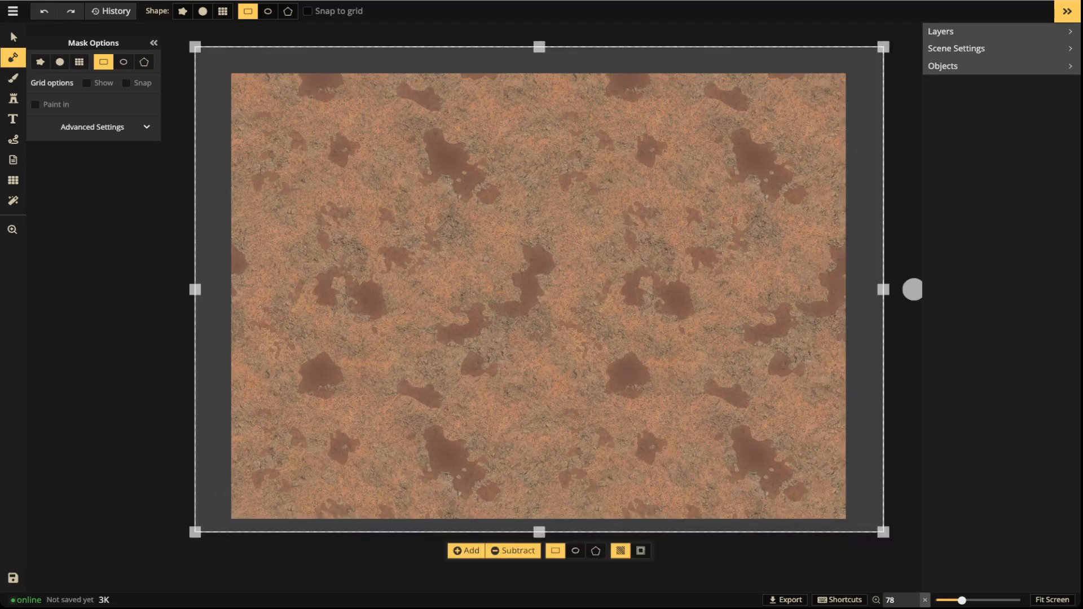
pyautogui.click(466, 551)
pyautogui.click(13, 37)
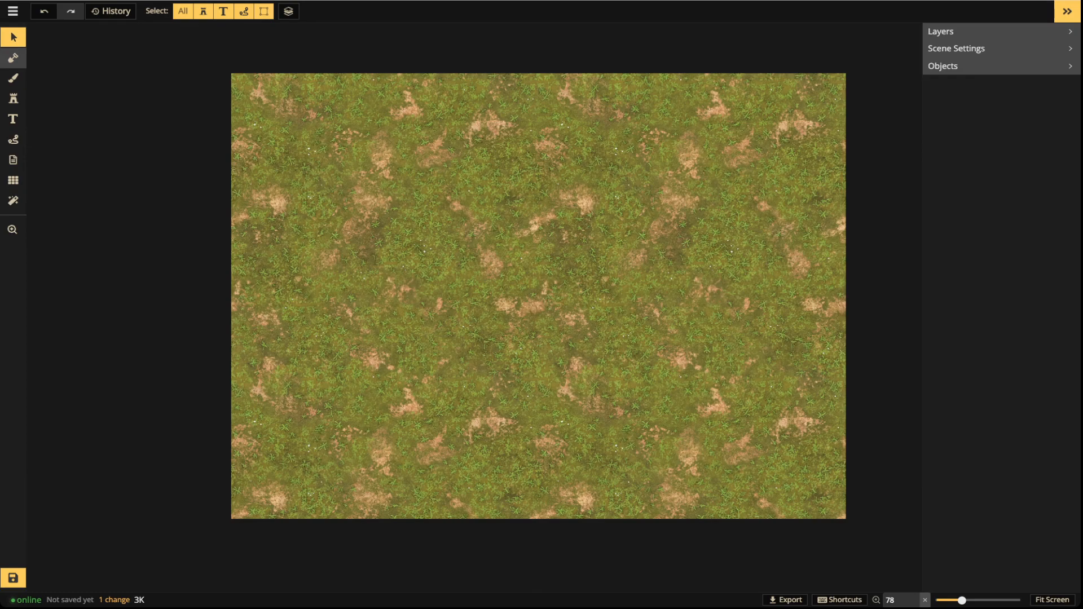
# Switch to the Brush tool for painting textures on the grass battlemap.
pyautogui.click(13, 58)
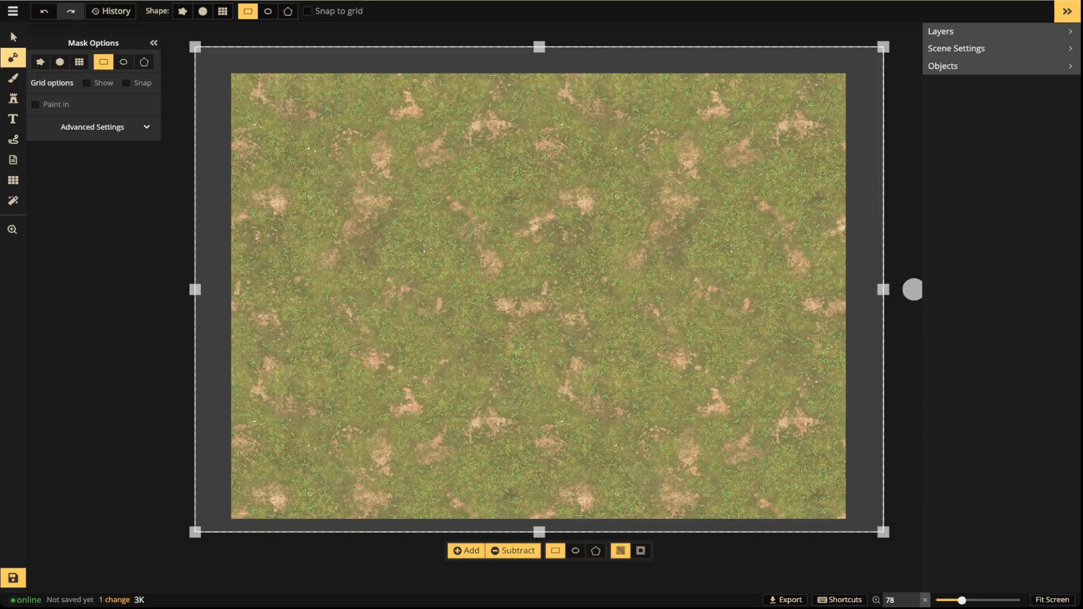
pyautogui.click(13, 78)
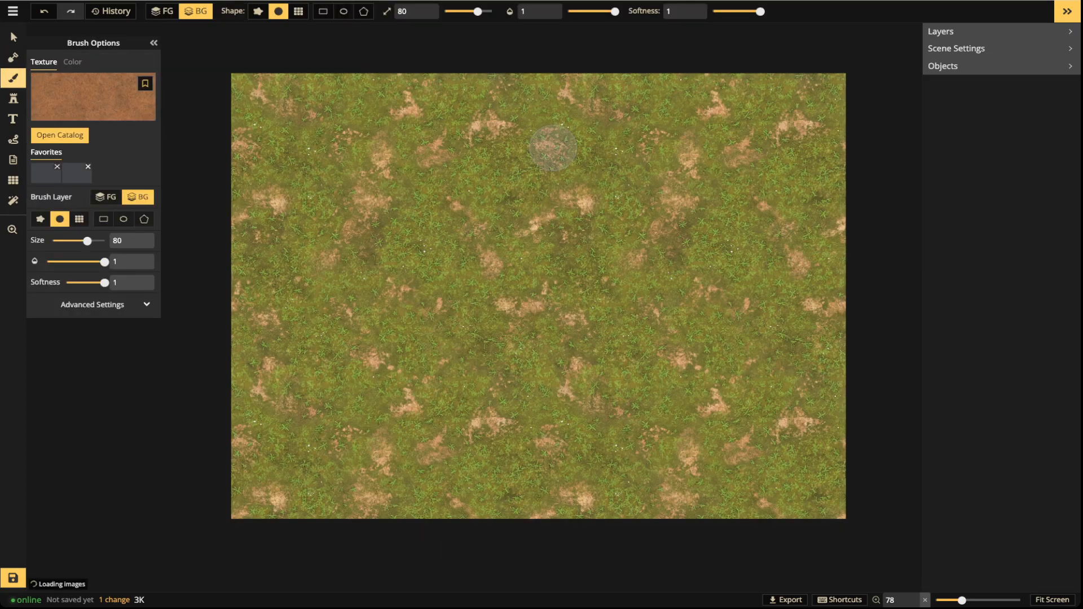